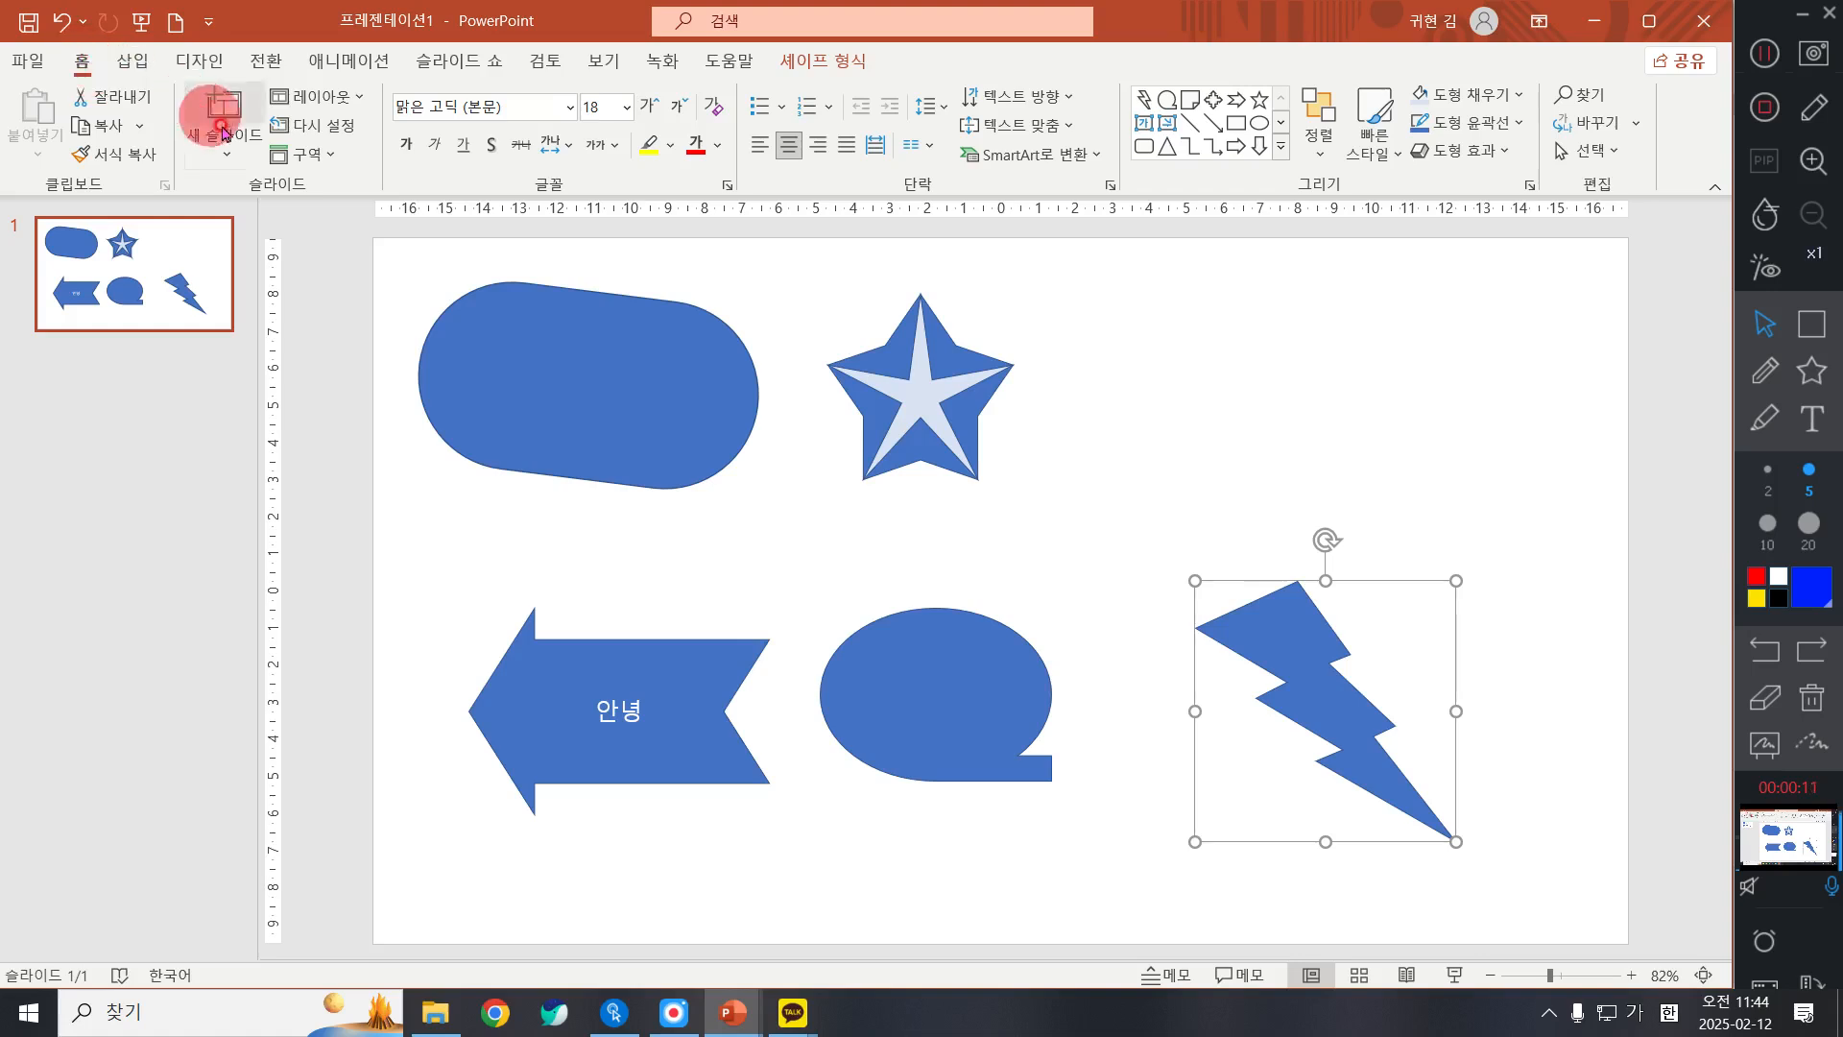
# Step: Add a blank slide (빈 화면) after slide 1 and view the clover example in 도형.pptx before returning to this presentation
pyautogui.click(224, 157)
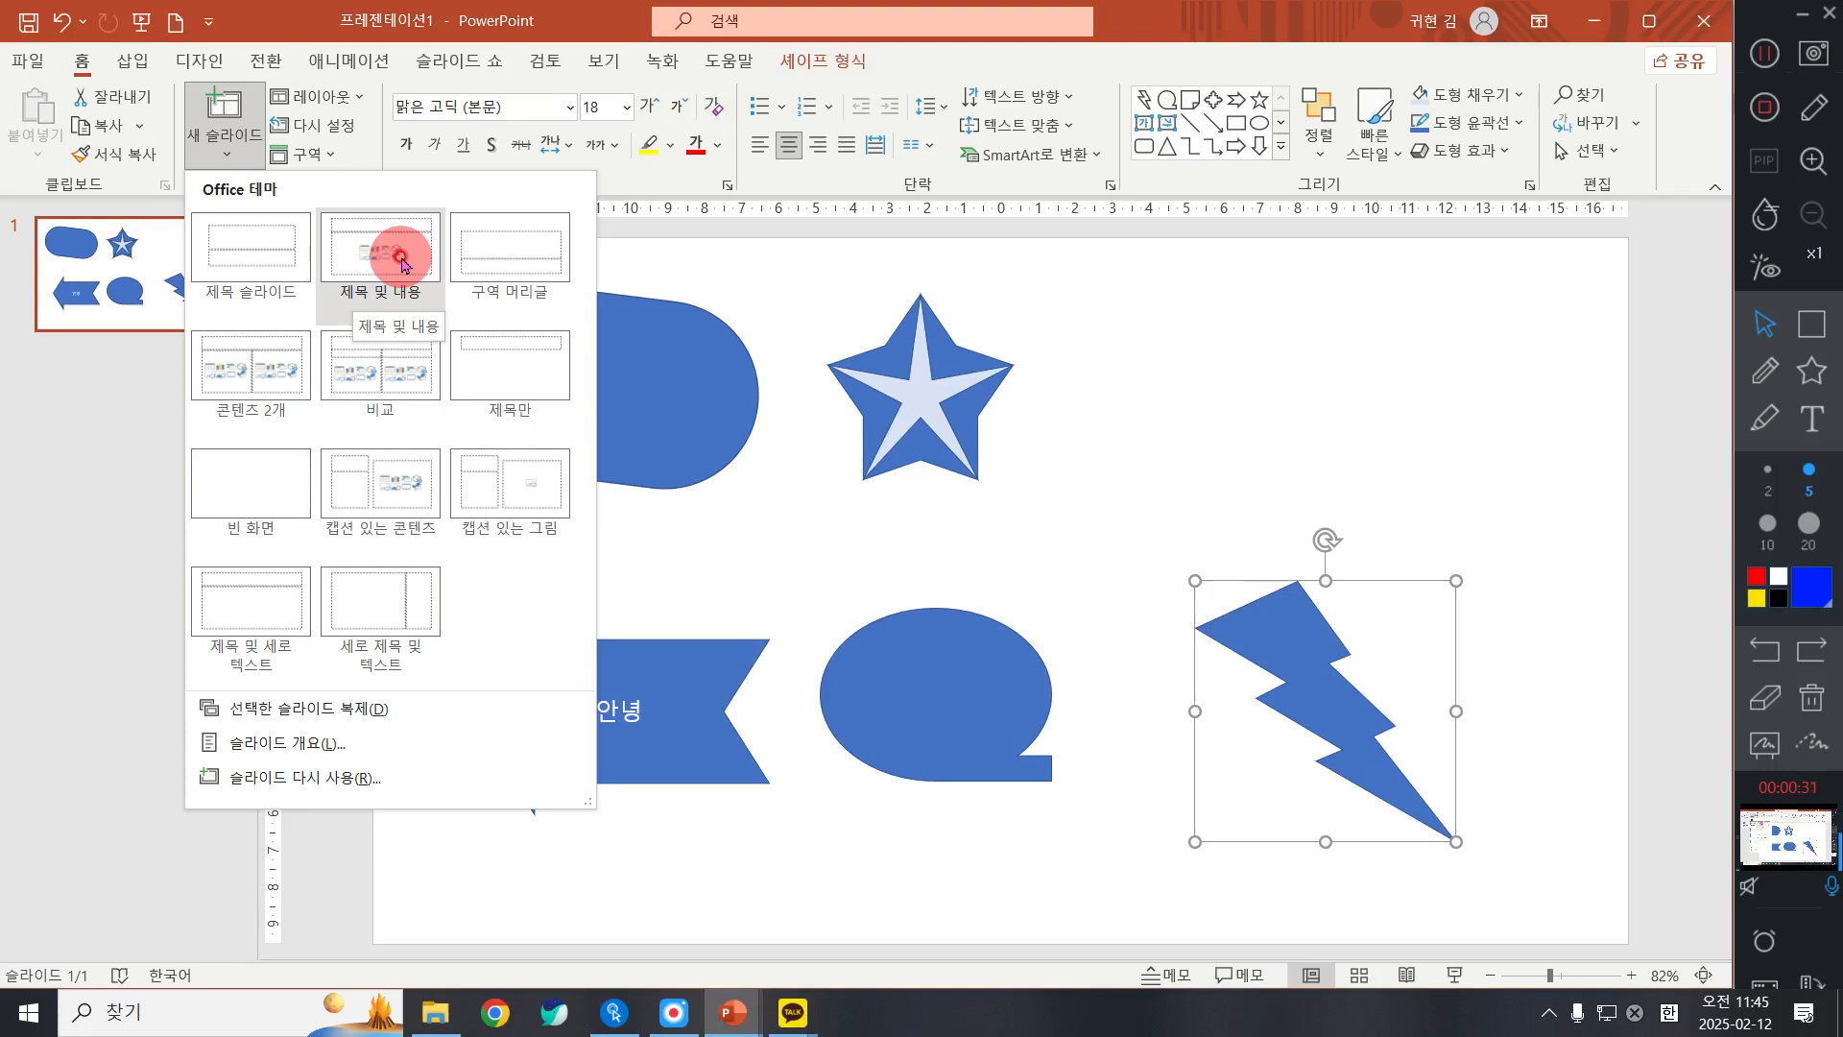
pyautogui.click(244, 459)
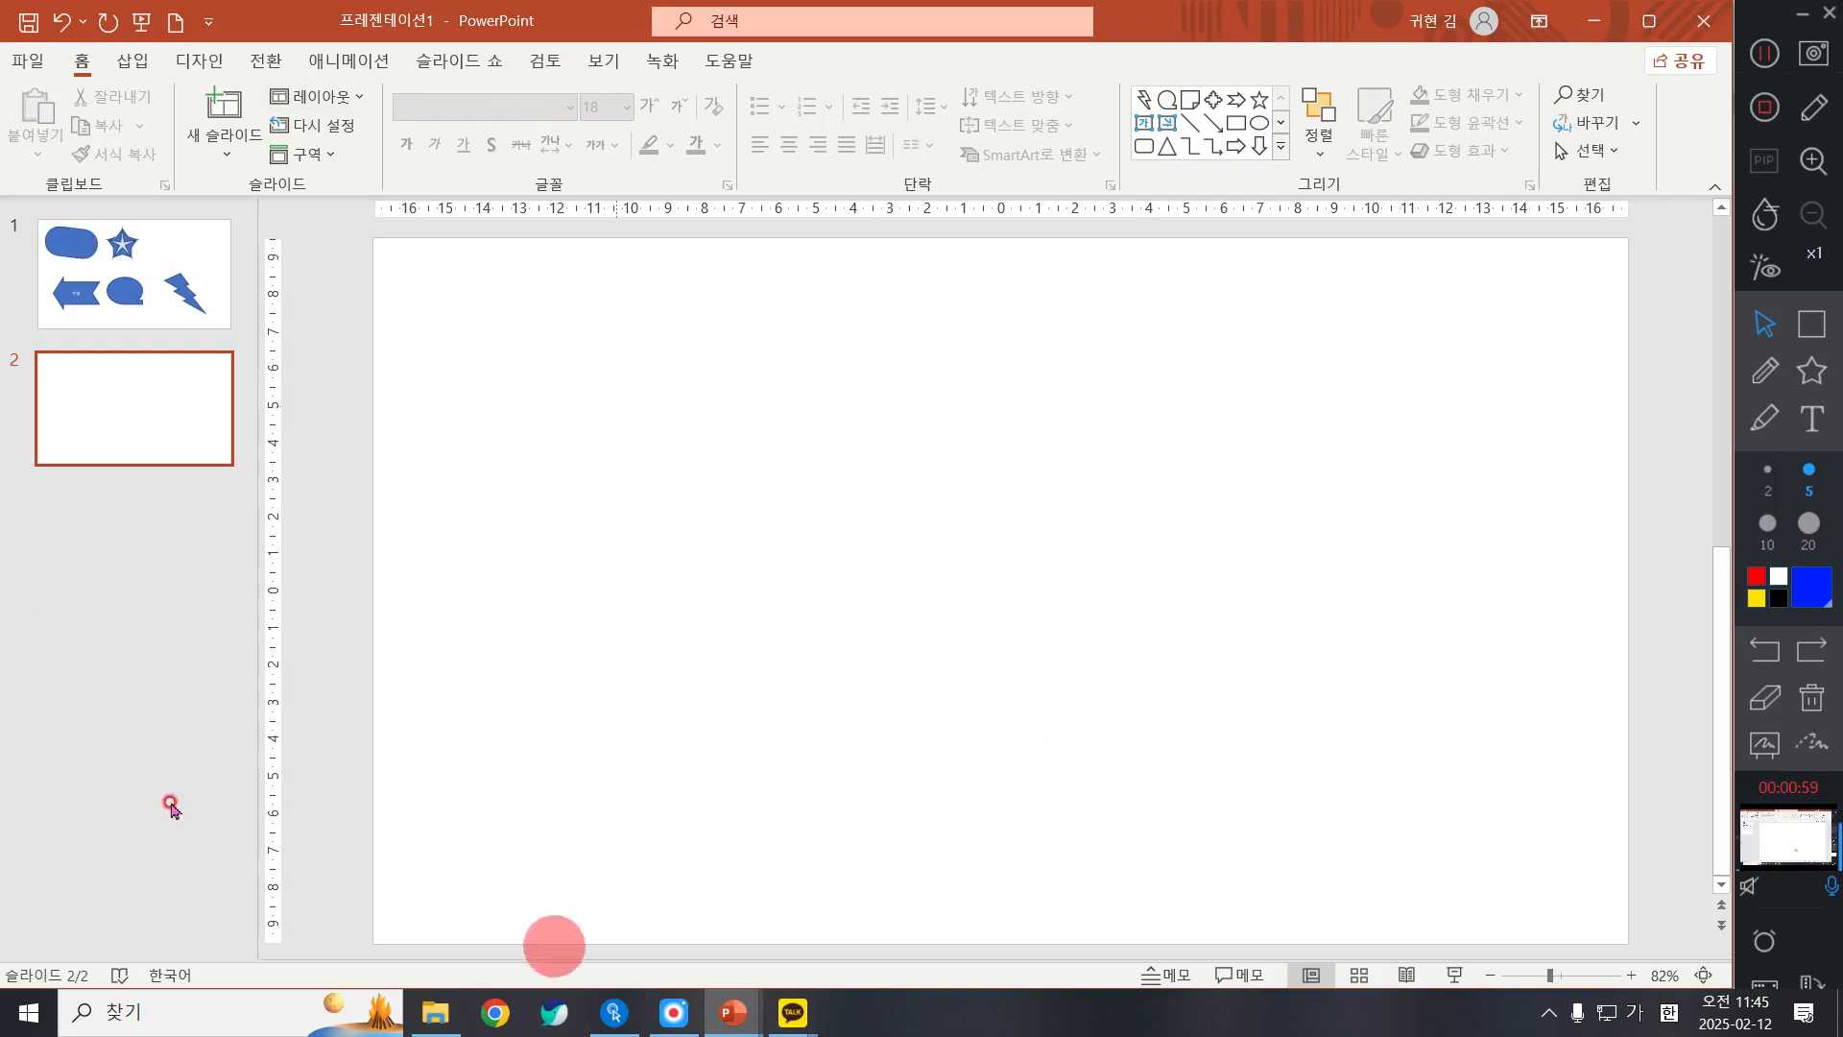
pyautogui.moveTo(732, 1012)
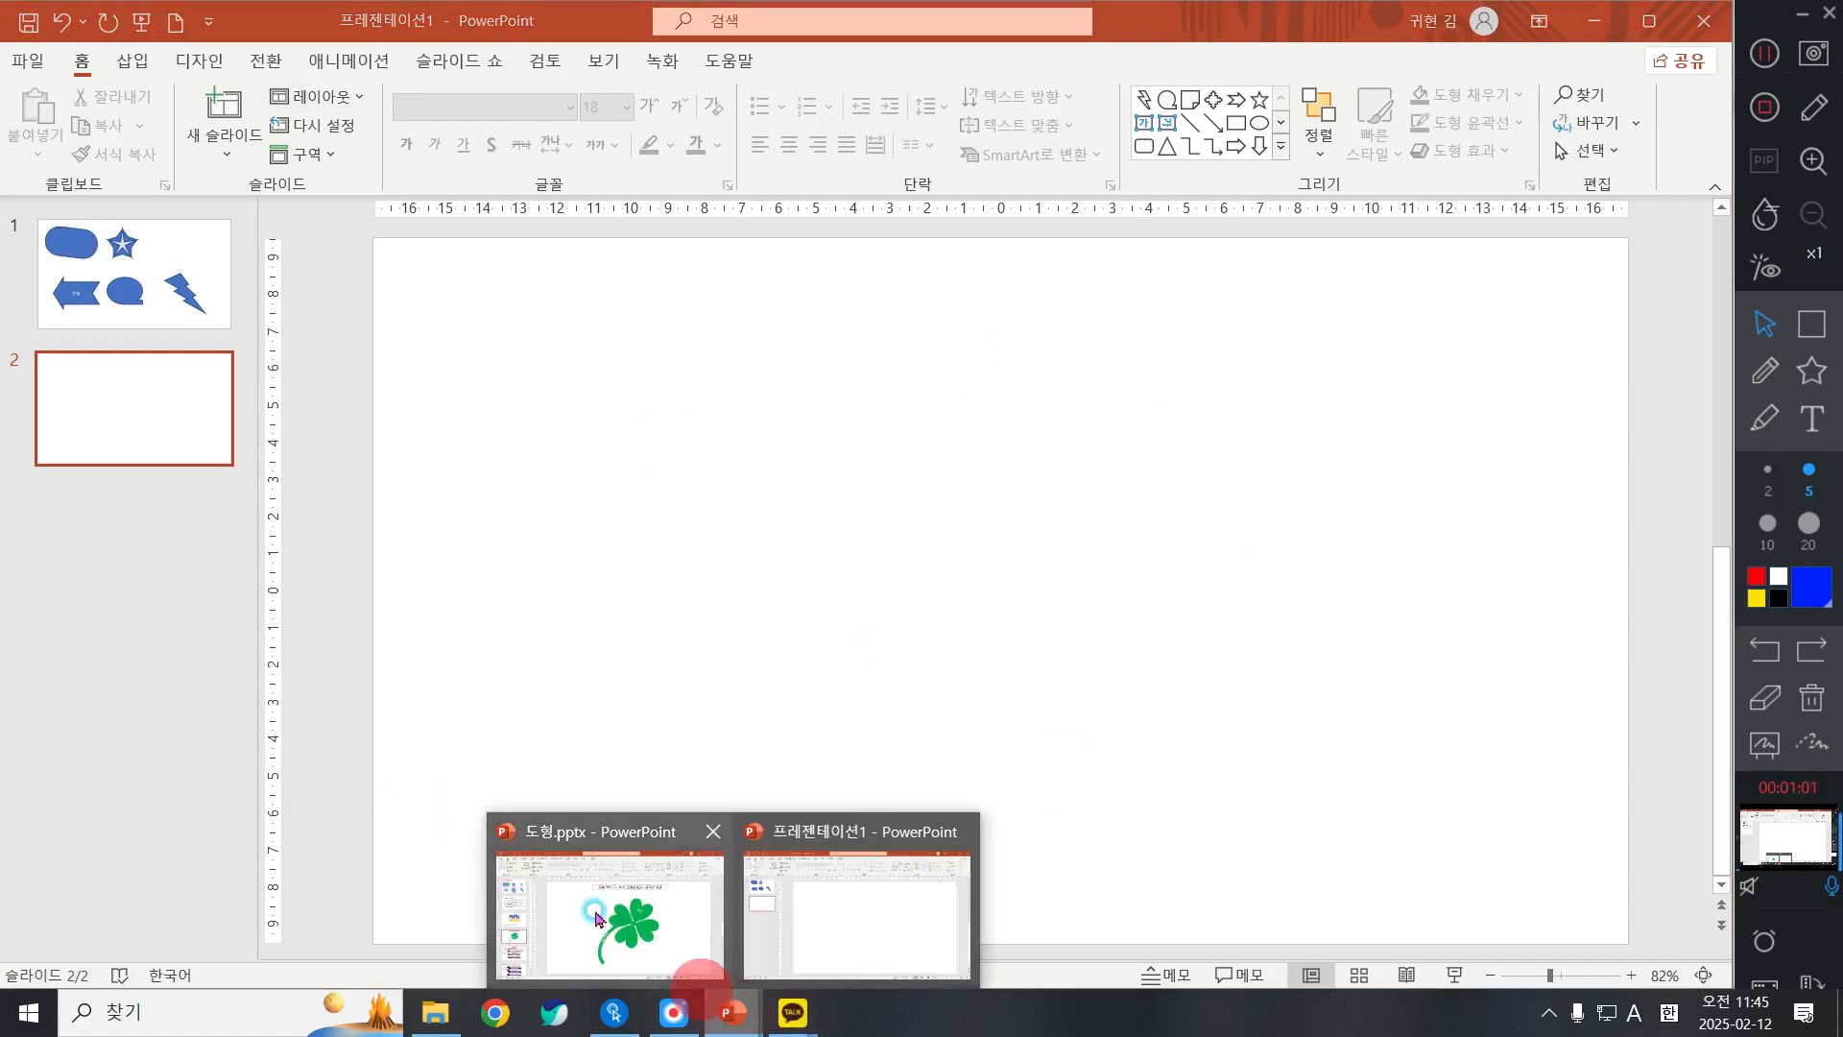
pyautogui.click(595, 910)
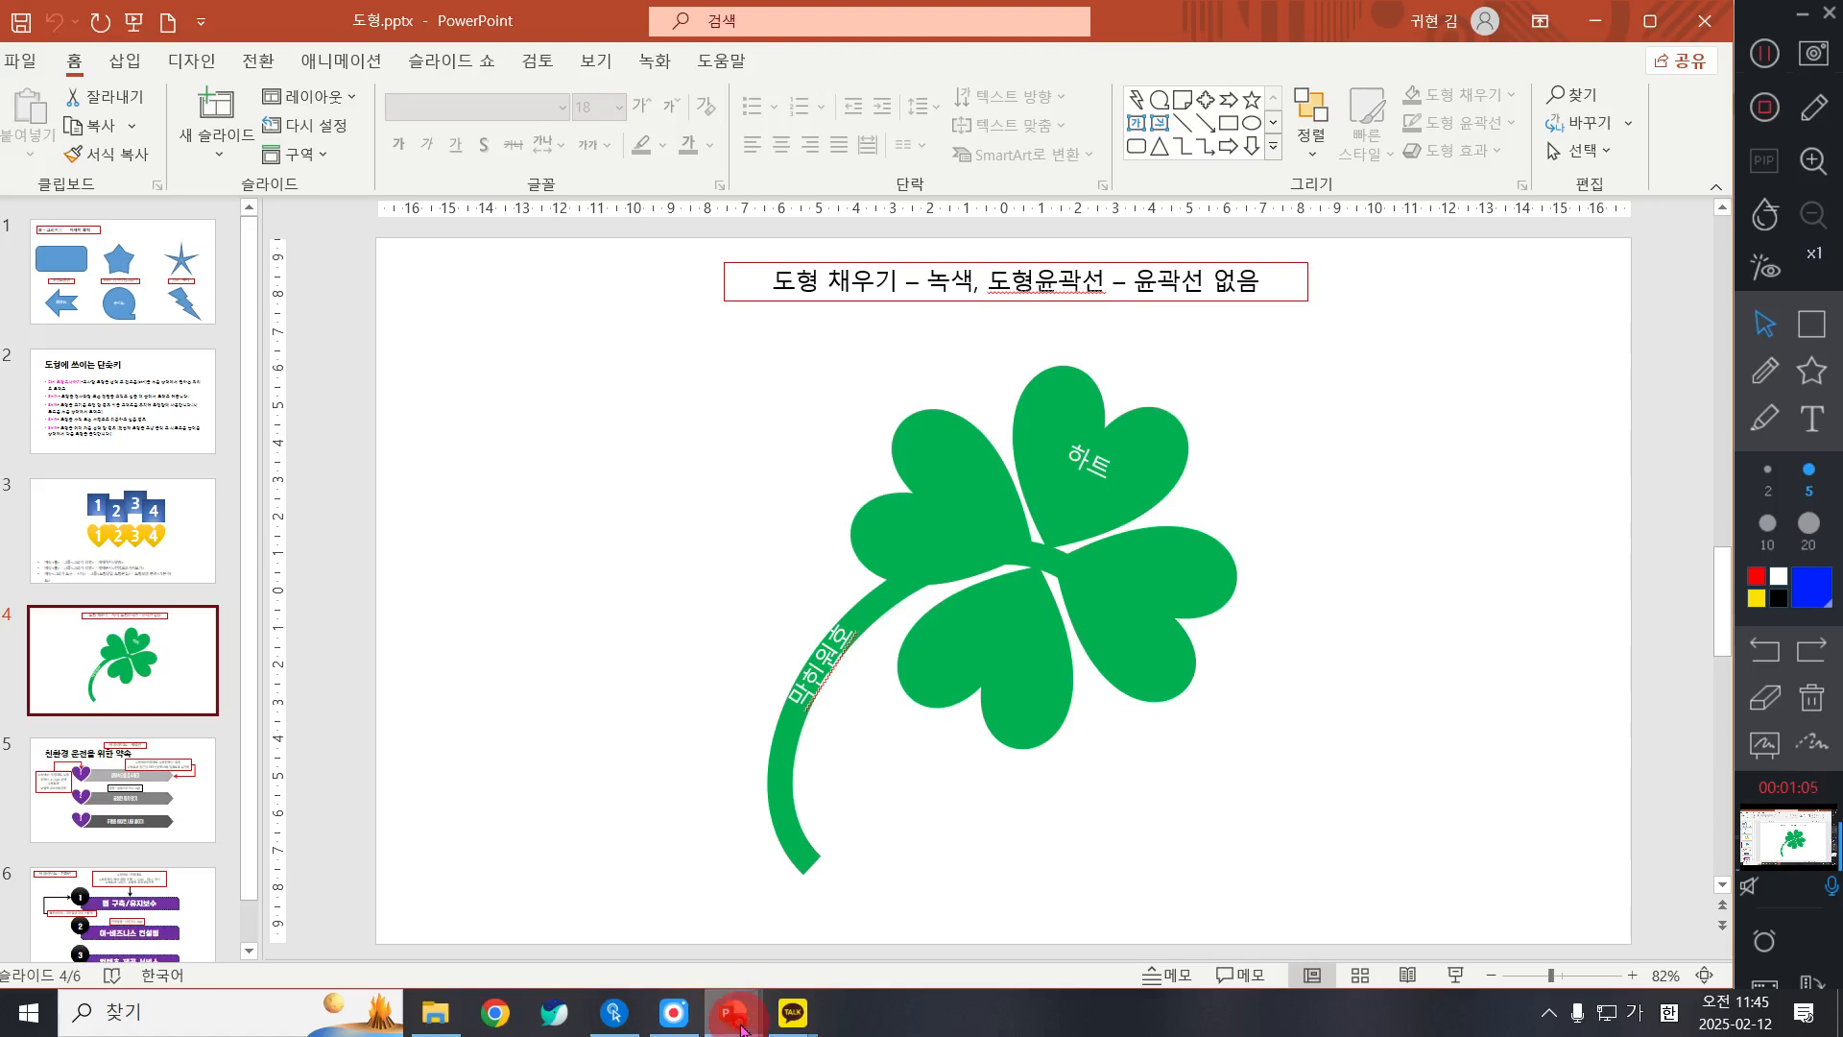
pyautogui.moveTo(740, 1027)
pyautogui.click(807, 921)
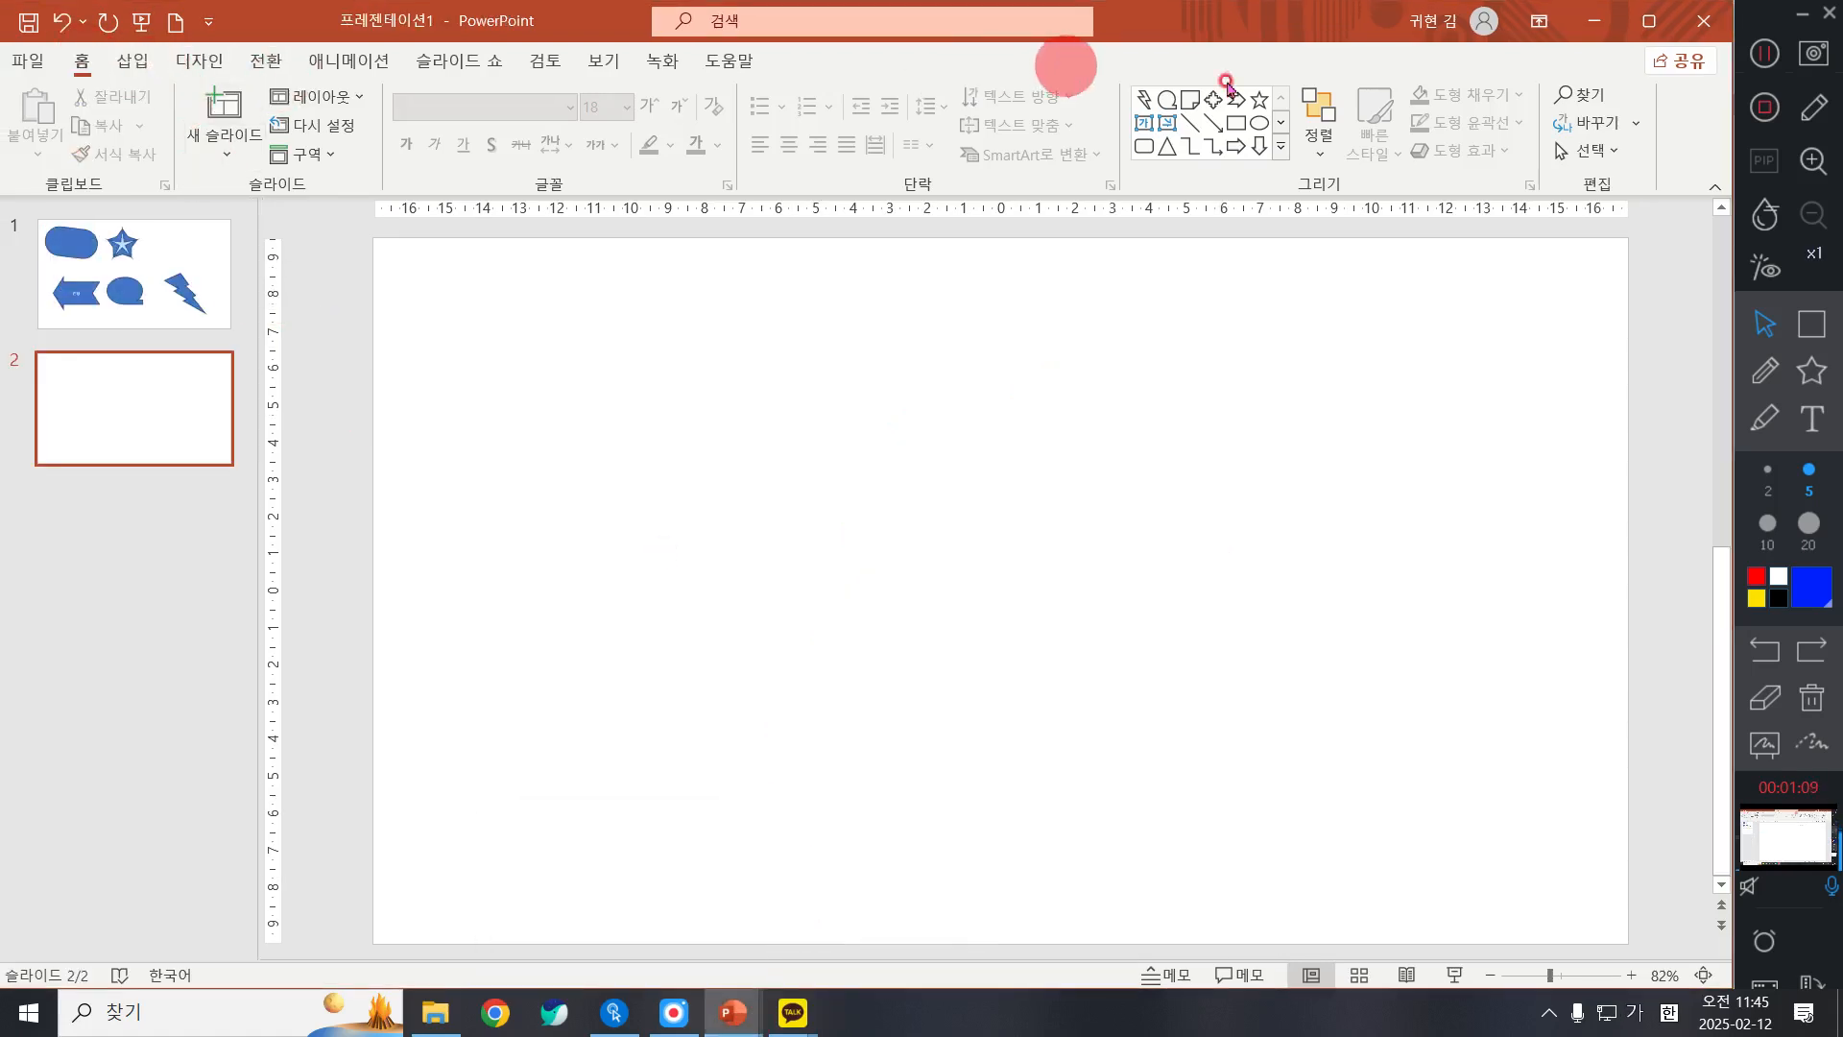
# Step: Draw a heart shape (하트) about 3.55 cm wide and high near the upper middle of the blank slide
pyautogui.click(1282, 147)
pyautogui.click(1285, 151)
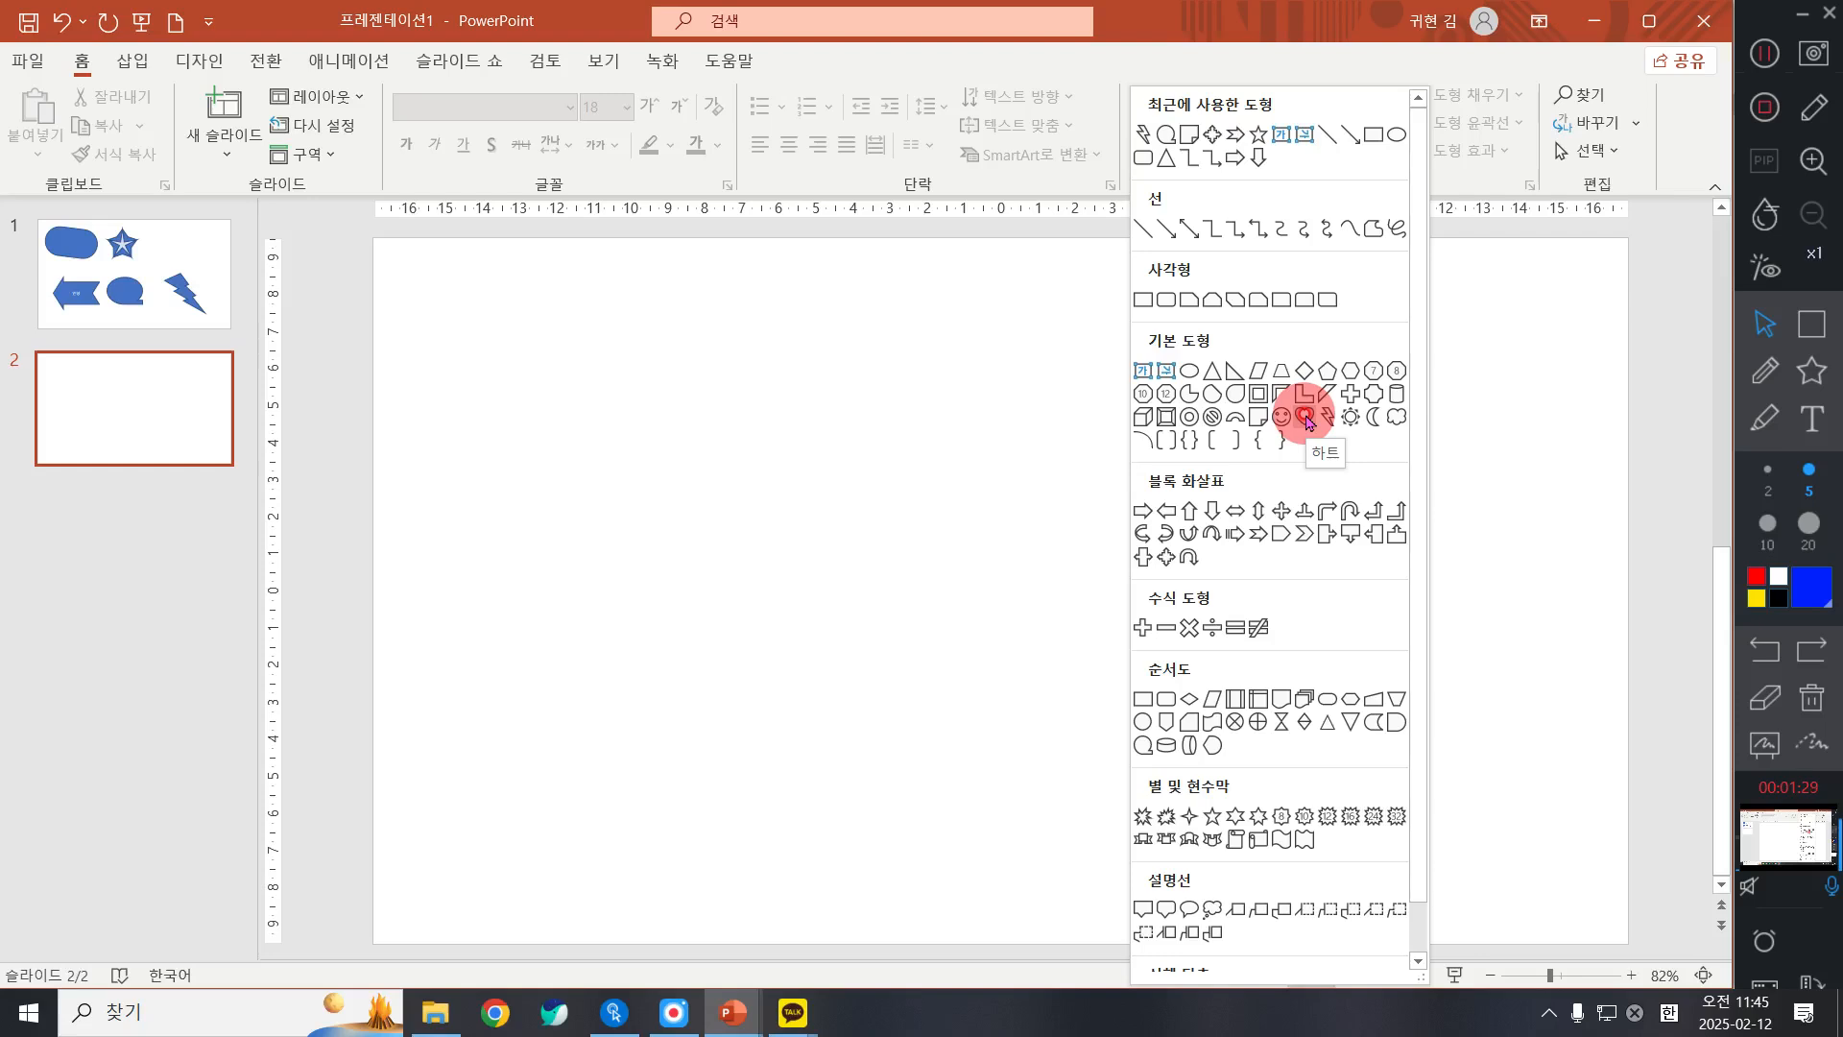
pyautogui.click(1307, 418)
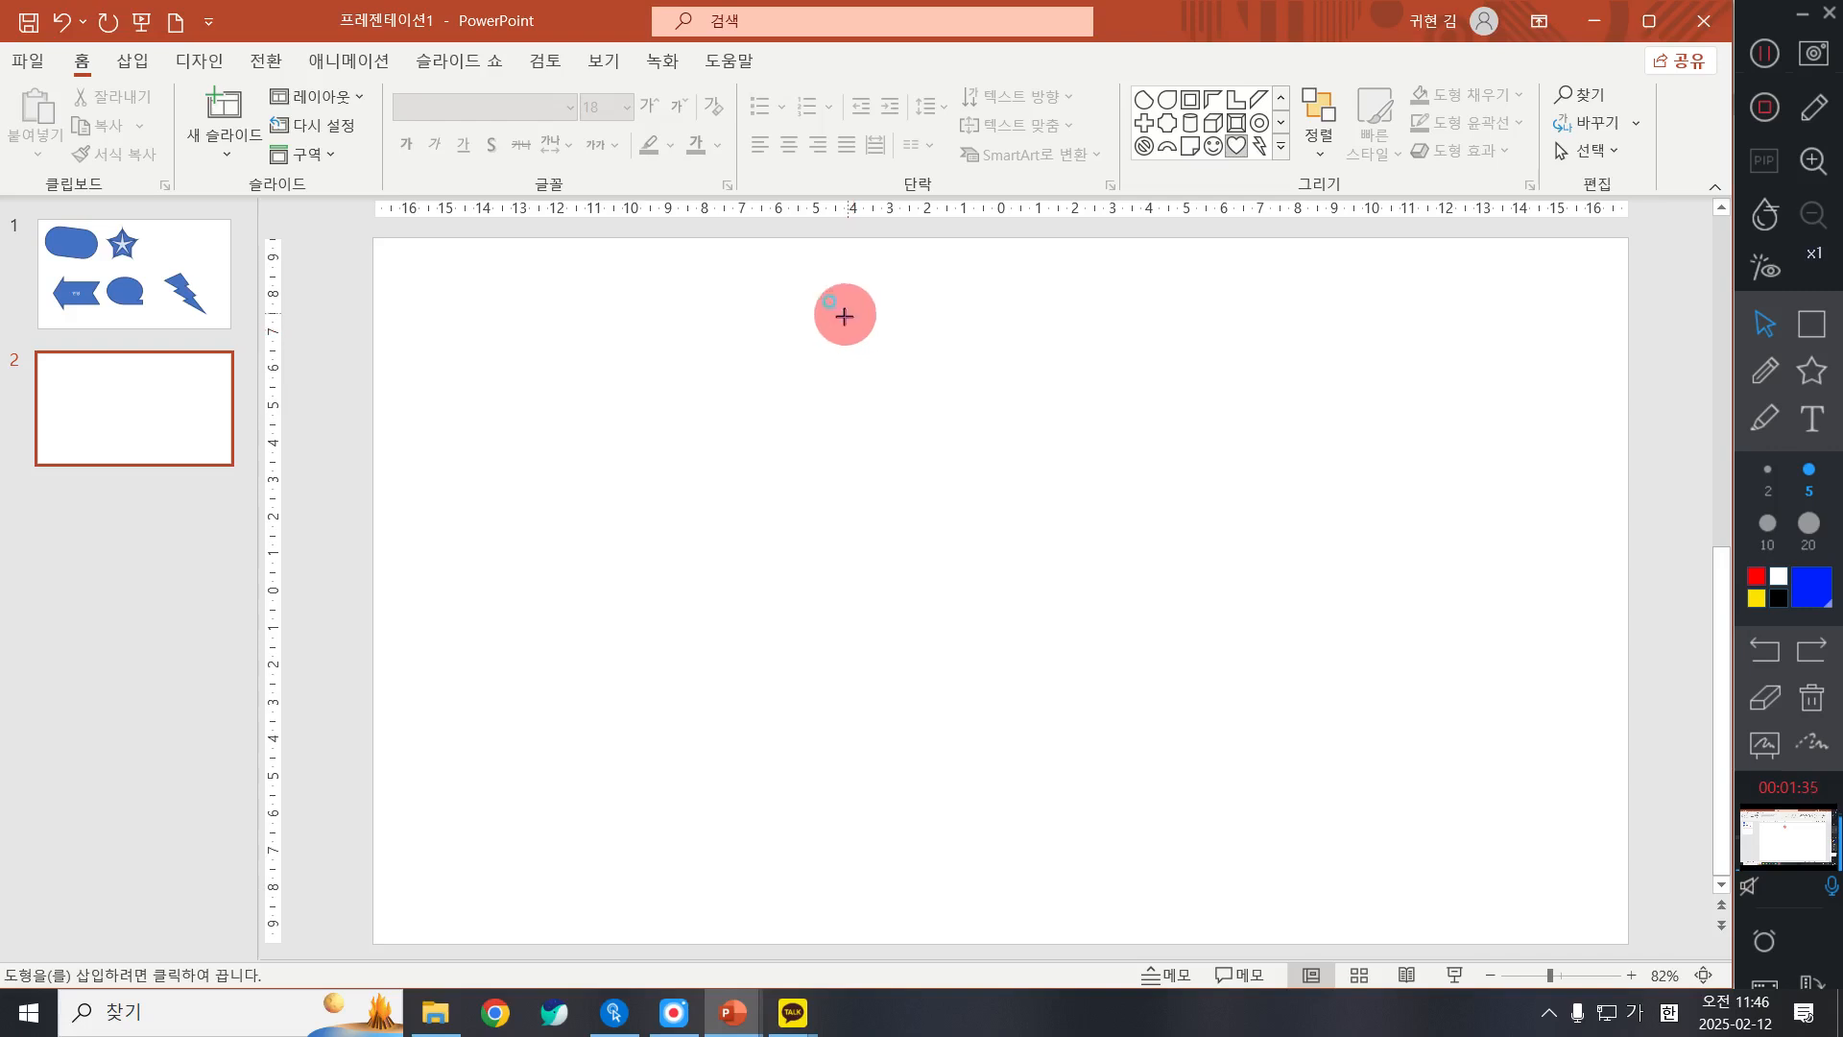
pyautogui.moveTo(845, 316); pyautogui.dragTo(988, 449)
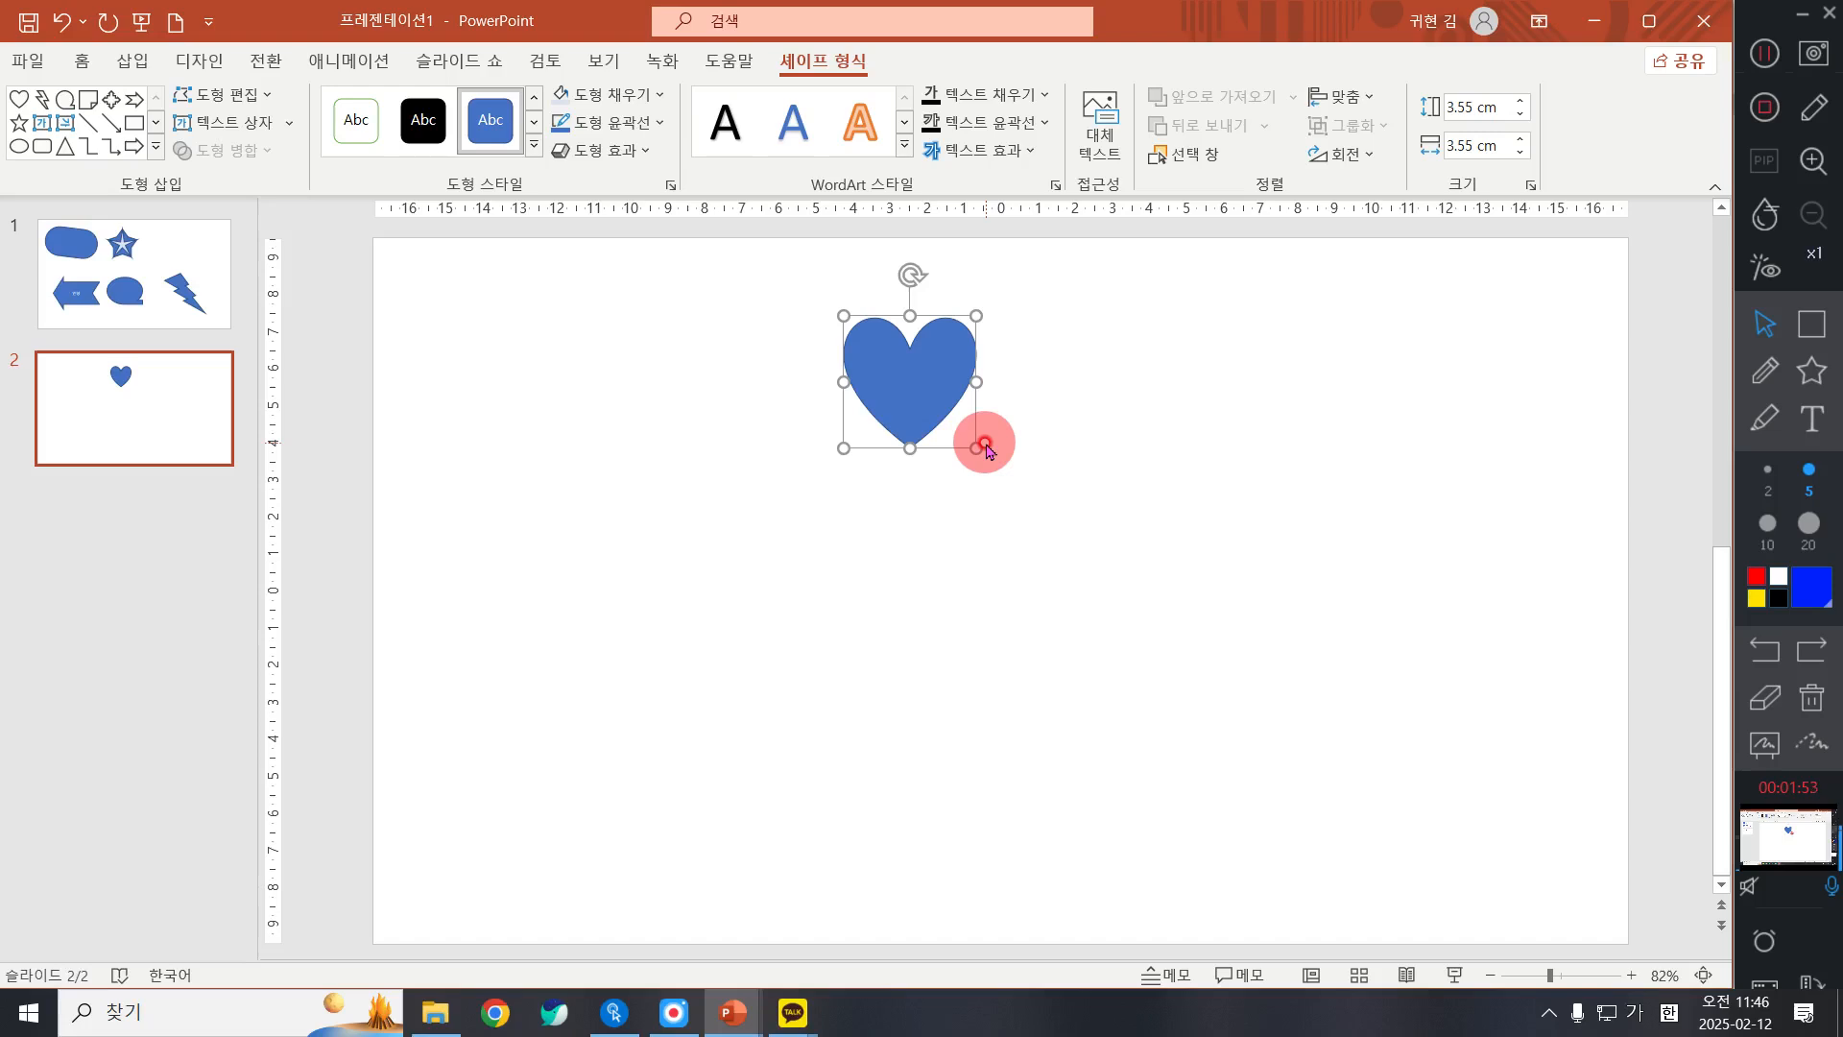
pyautogui.moveTo(943, 395); pyautogui.dragTo(954, 403)
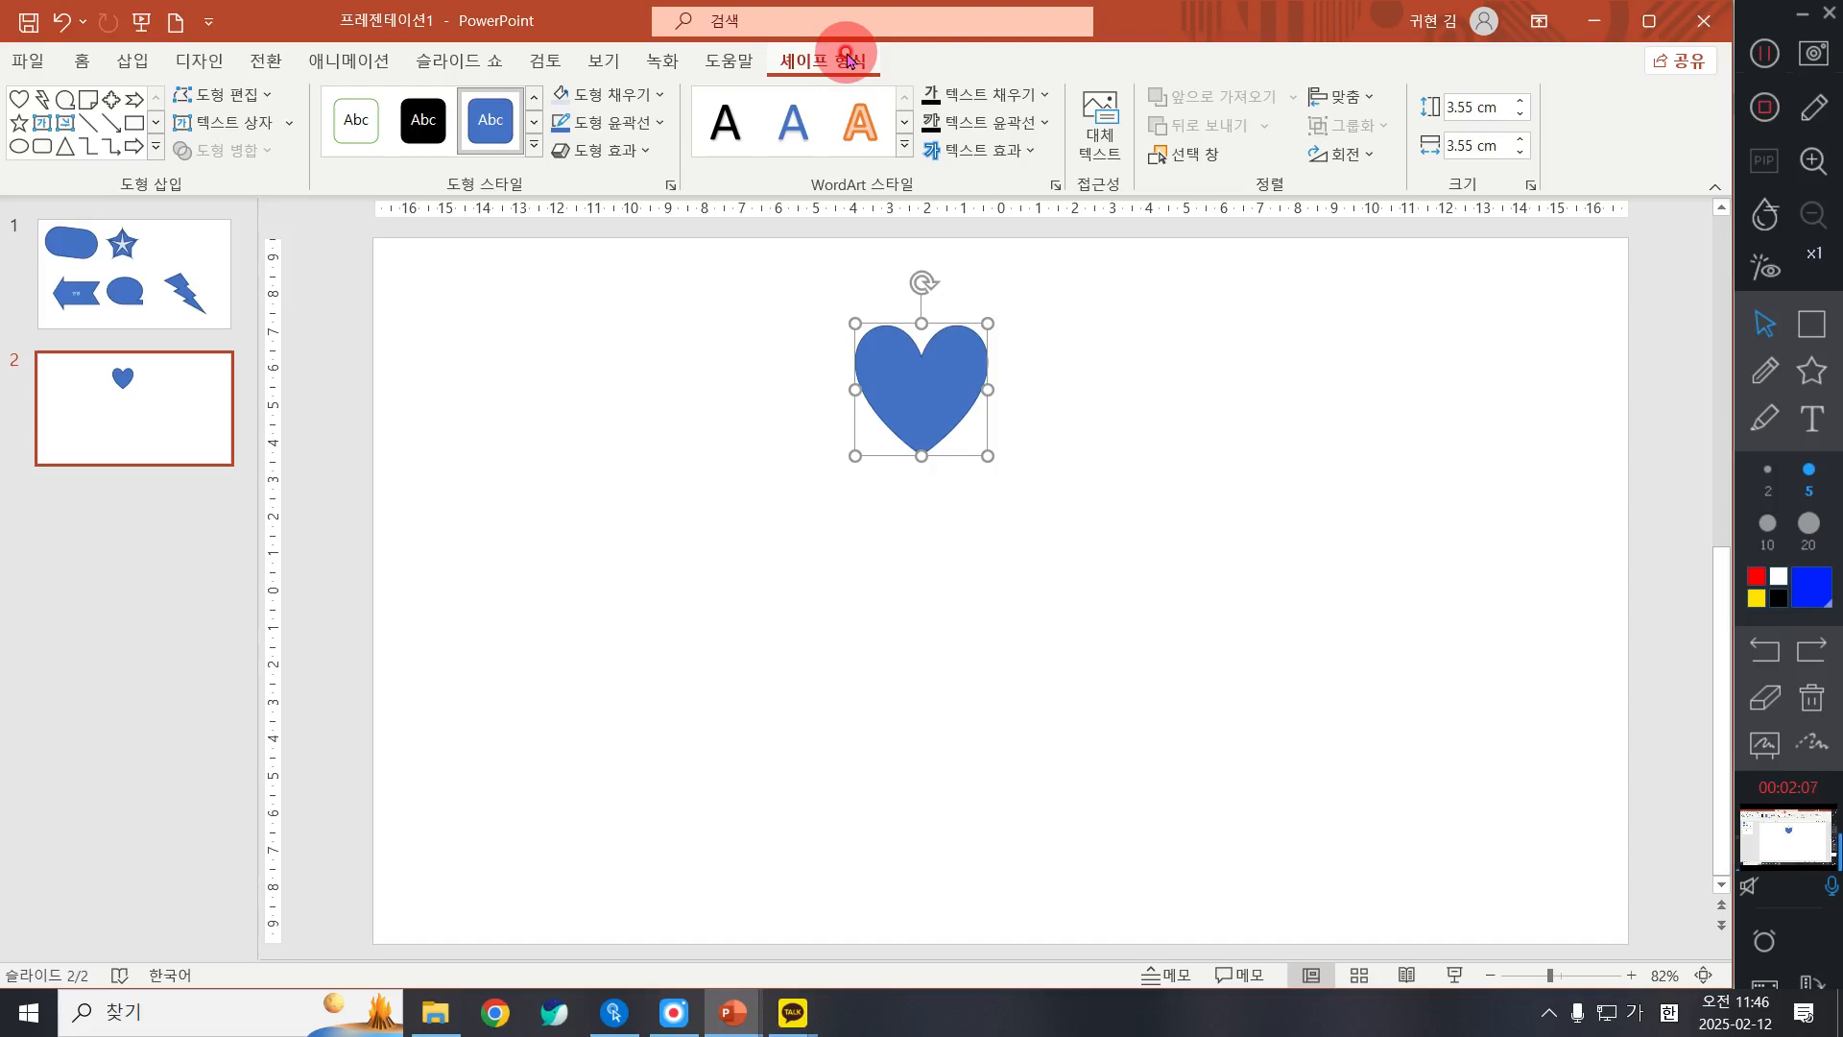
# Step: Fill the heart with the standard light green colour and set its outline to none (윤곽선 없음)
pyautogui.click(648, 96)
pyautogui.click(843, 61)
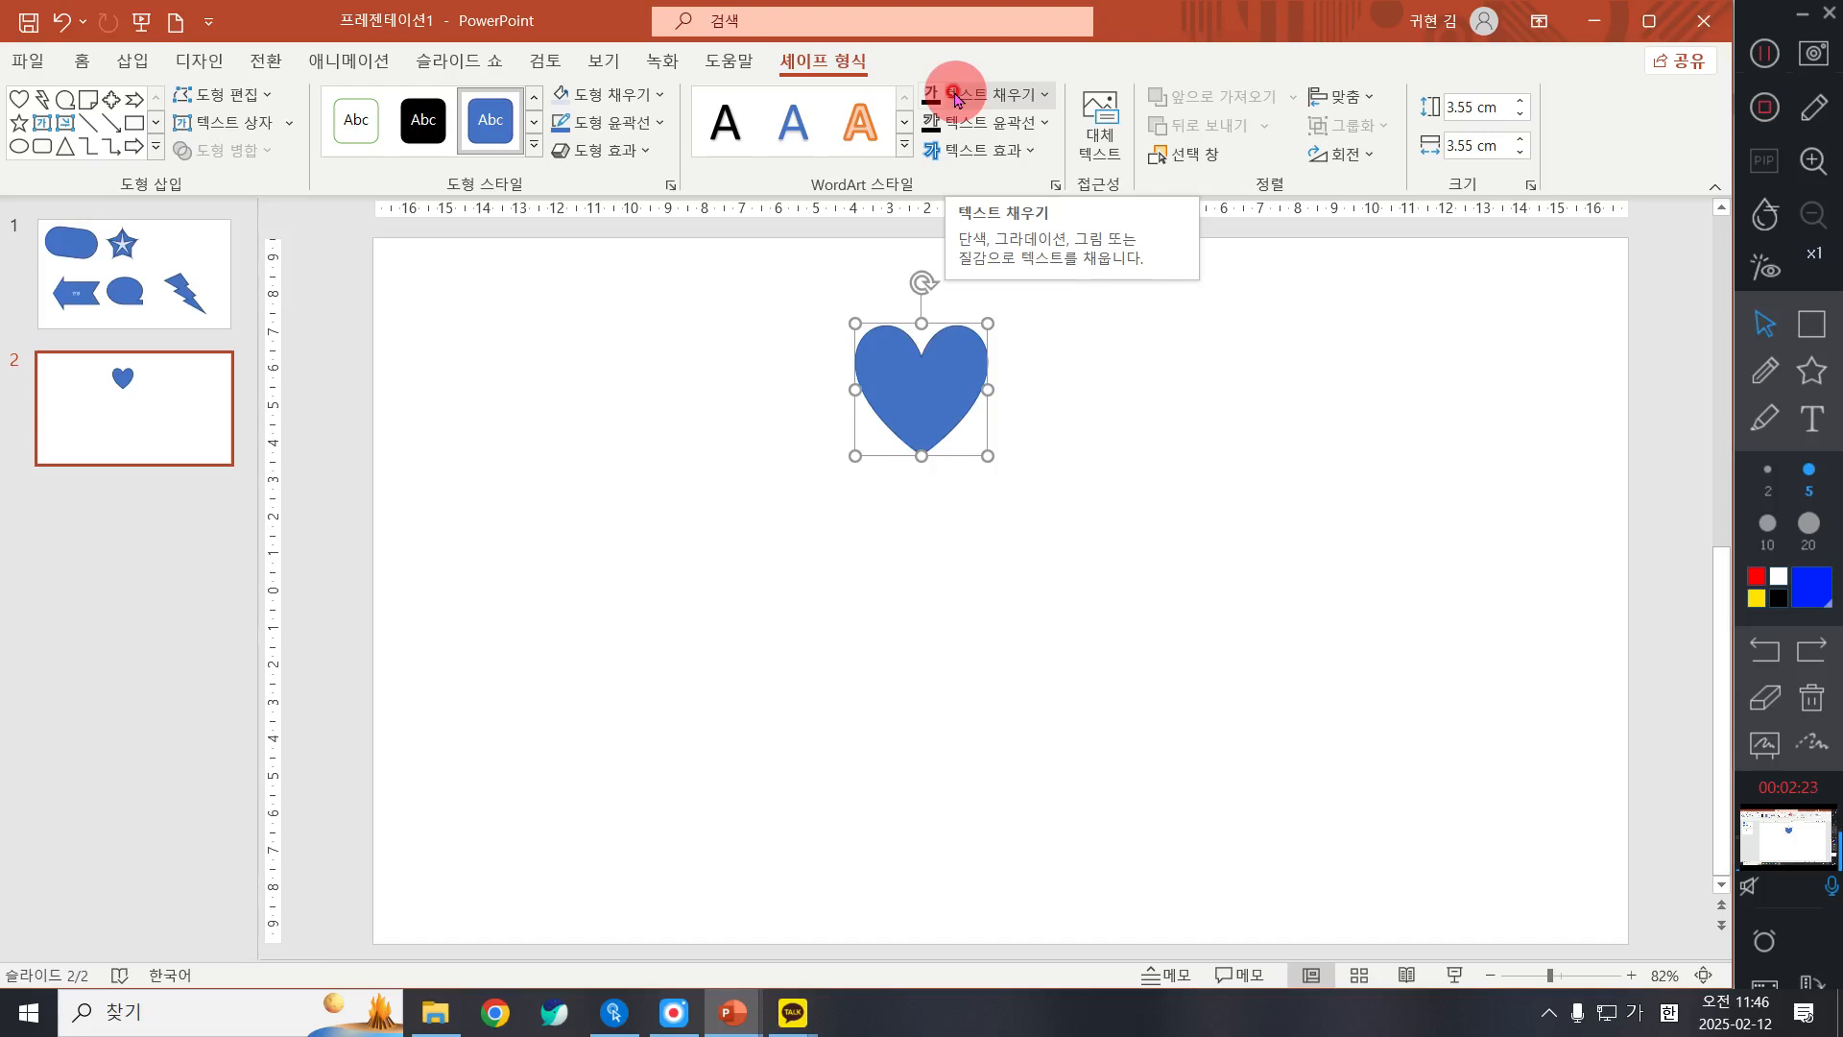
pyautogui.click(657, 96)
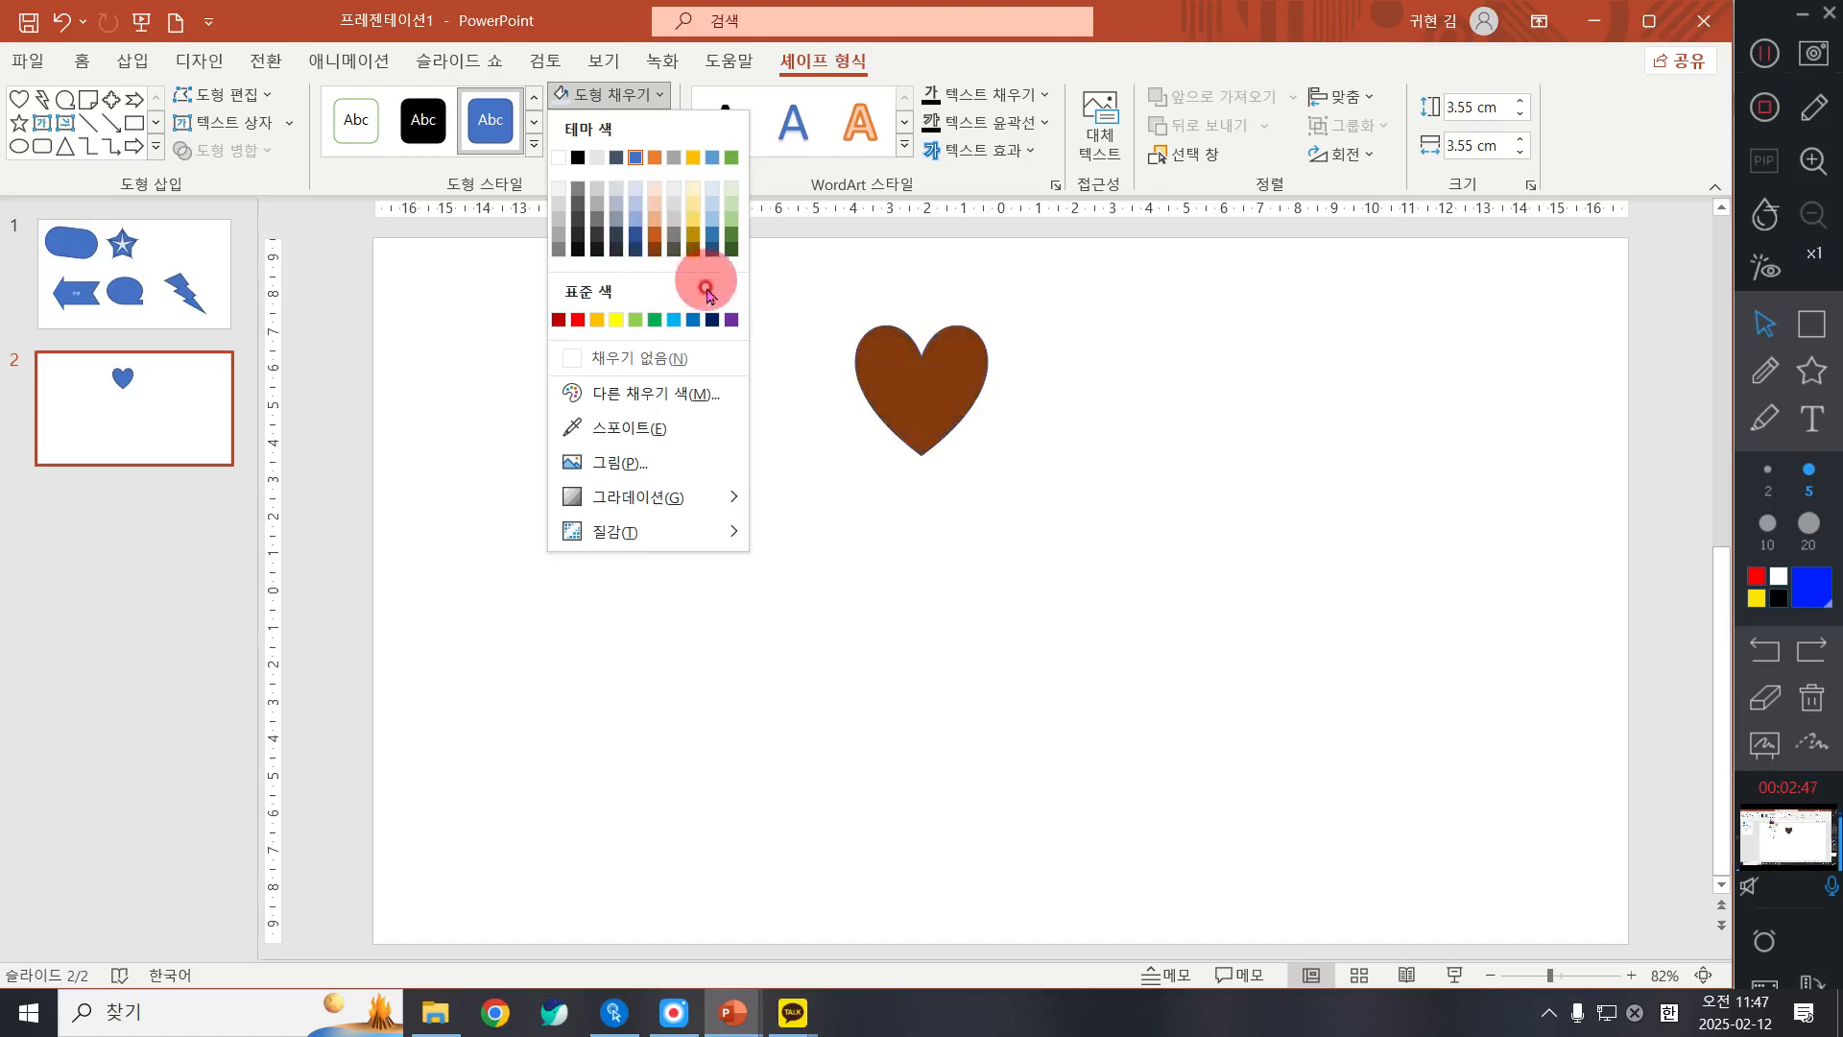
pyautogui.click(635, 320)
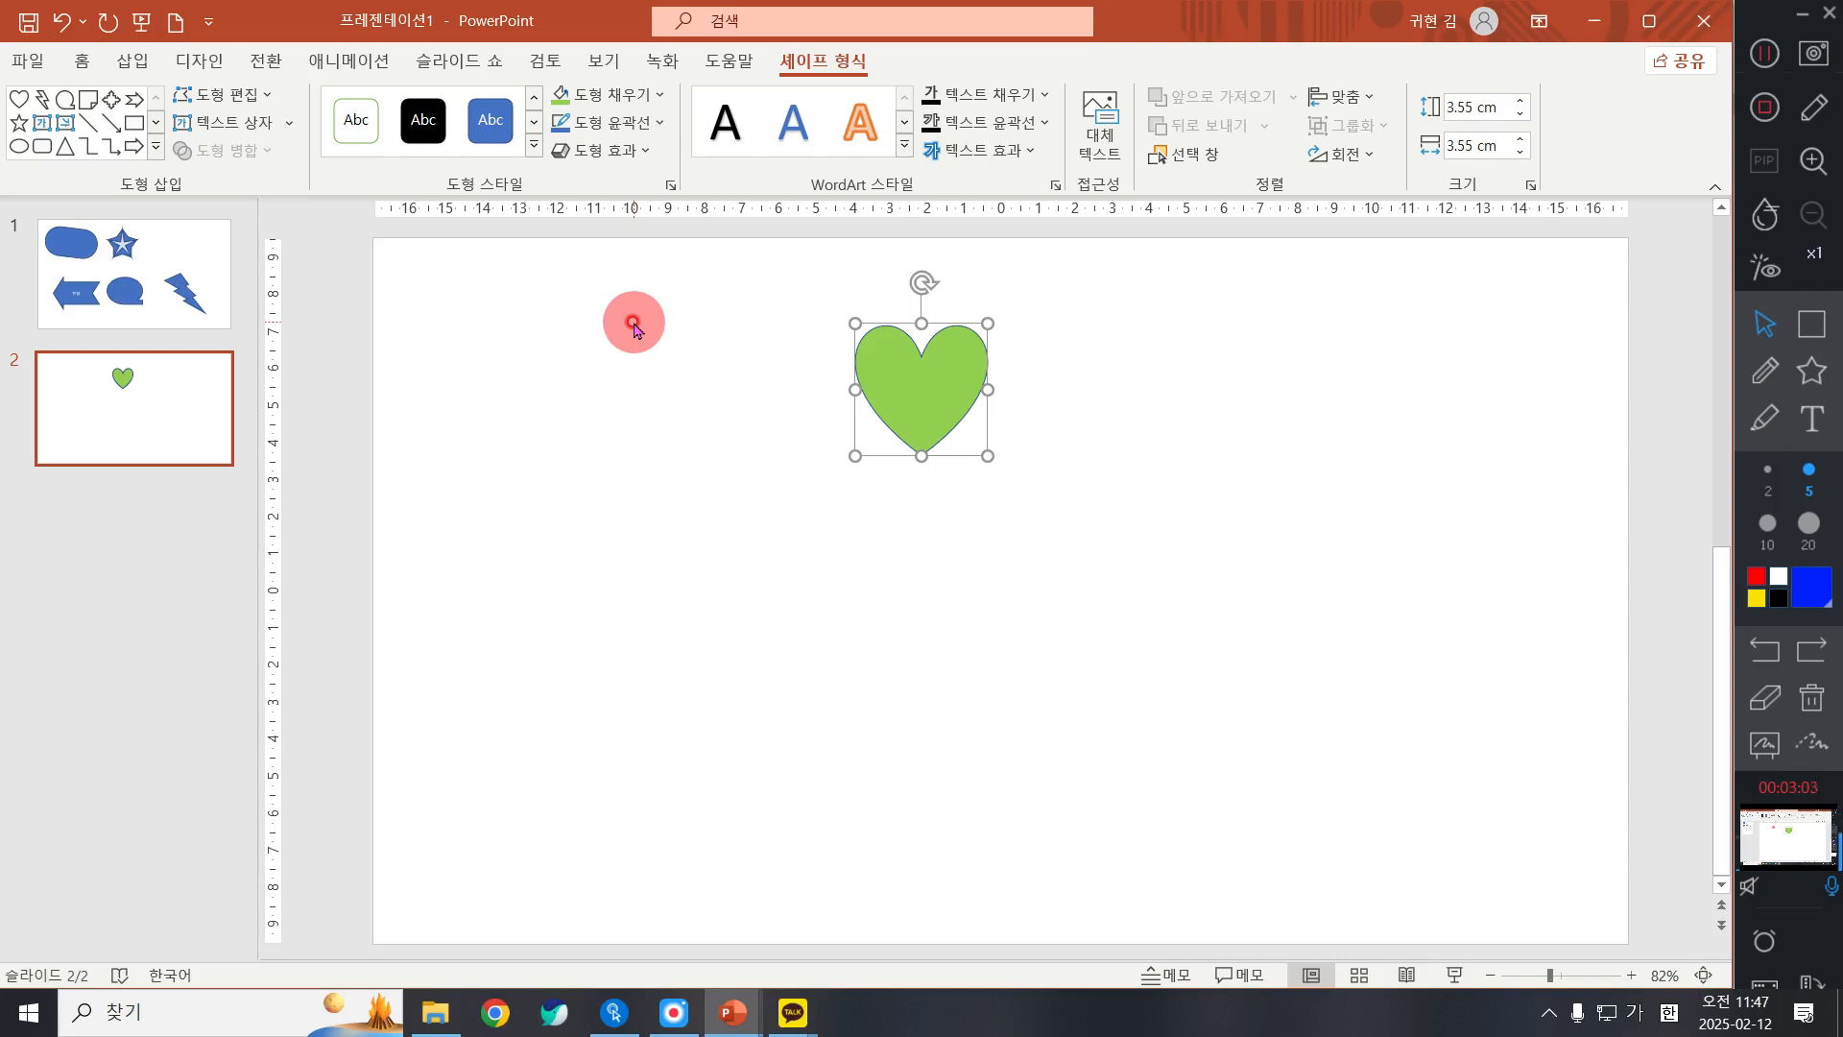
pyautogui.click(629, 125)
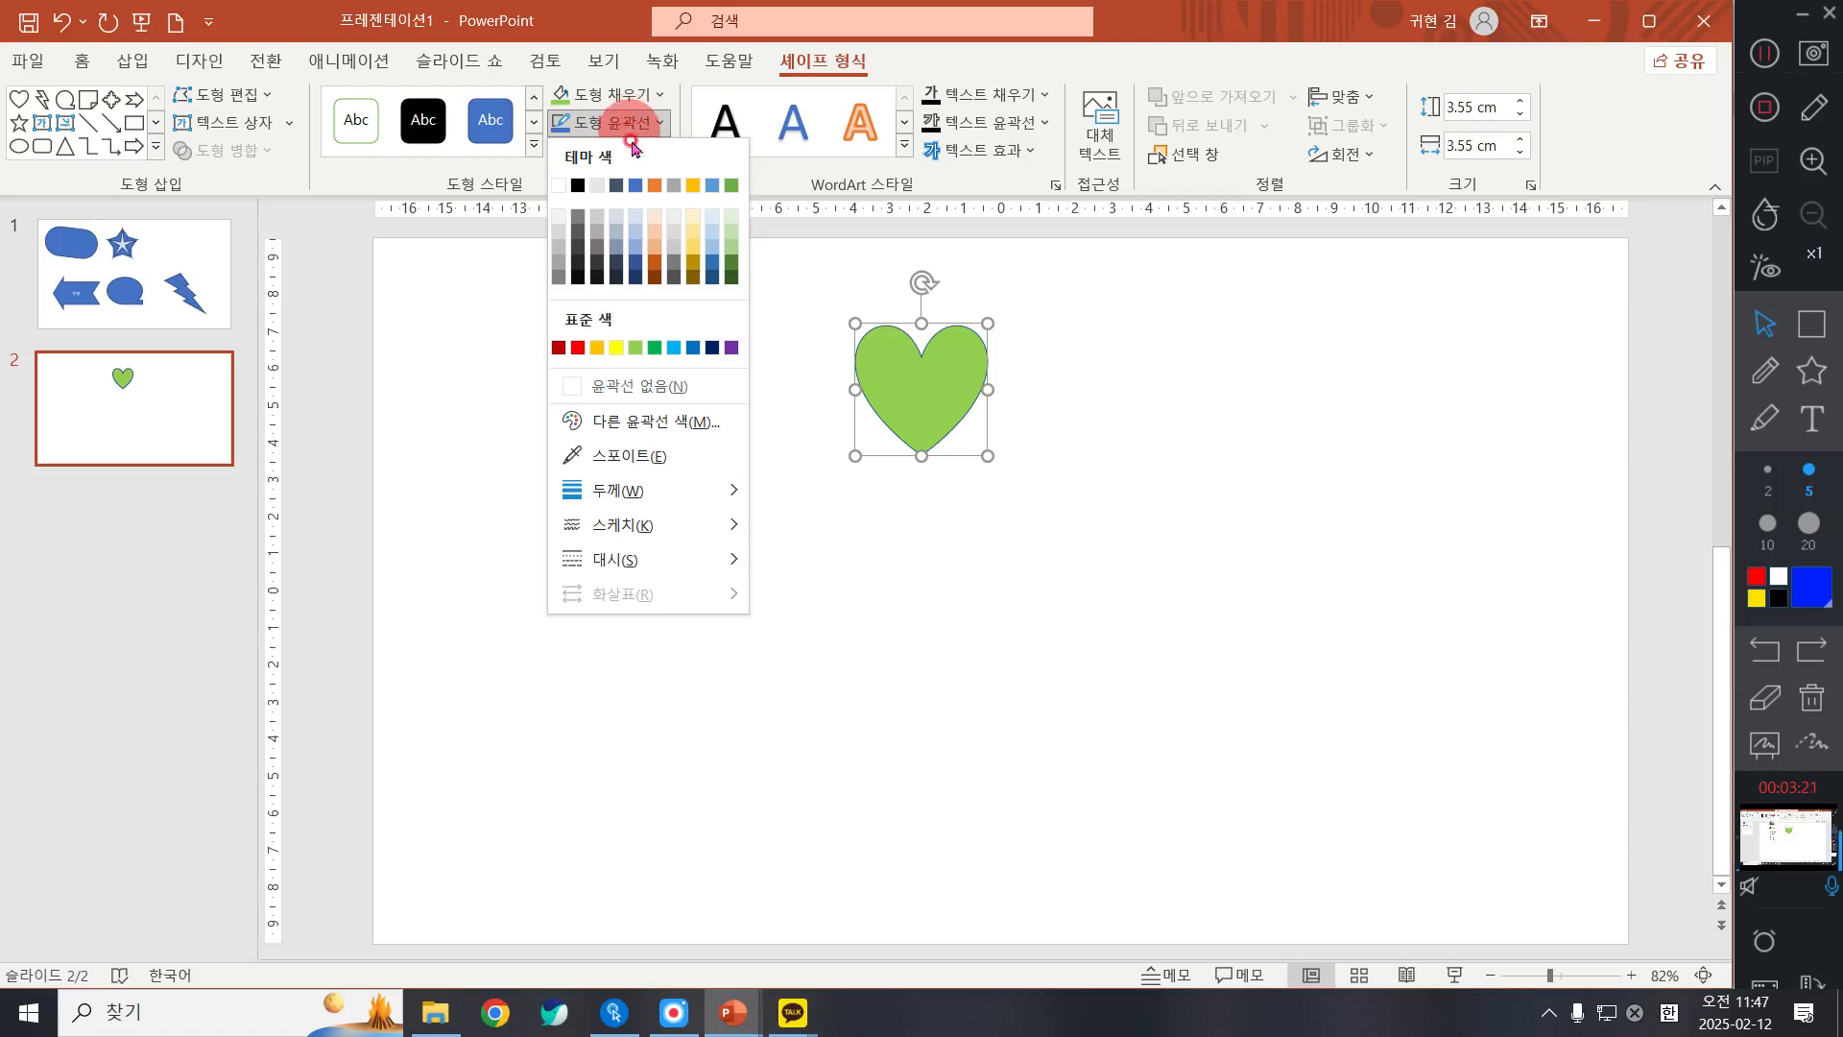
pyautogui.click(664, 390)
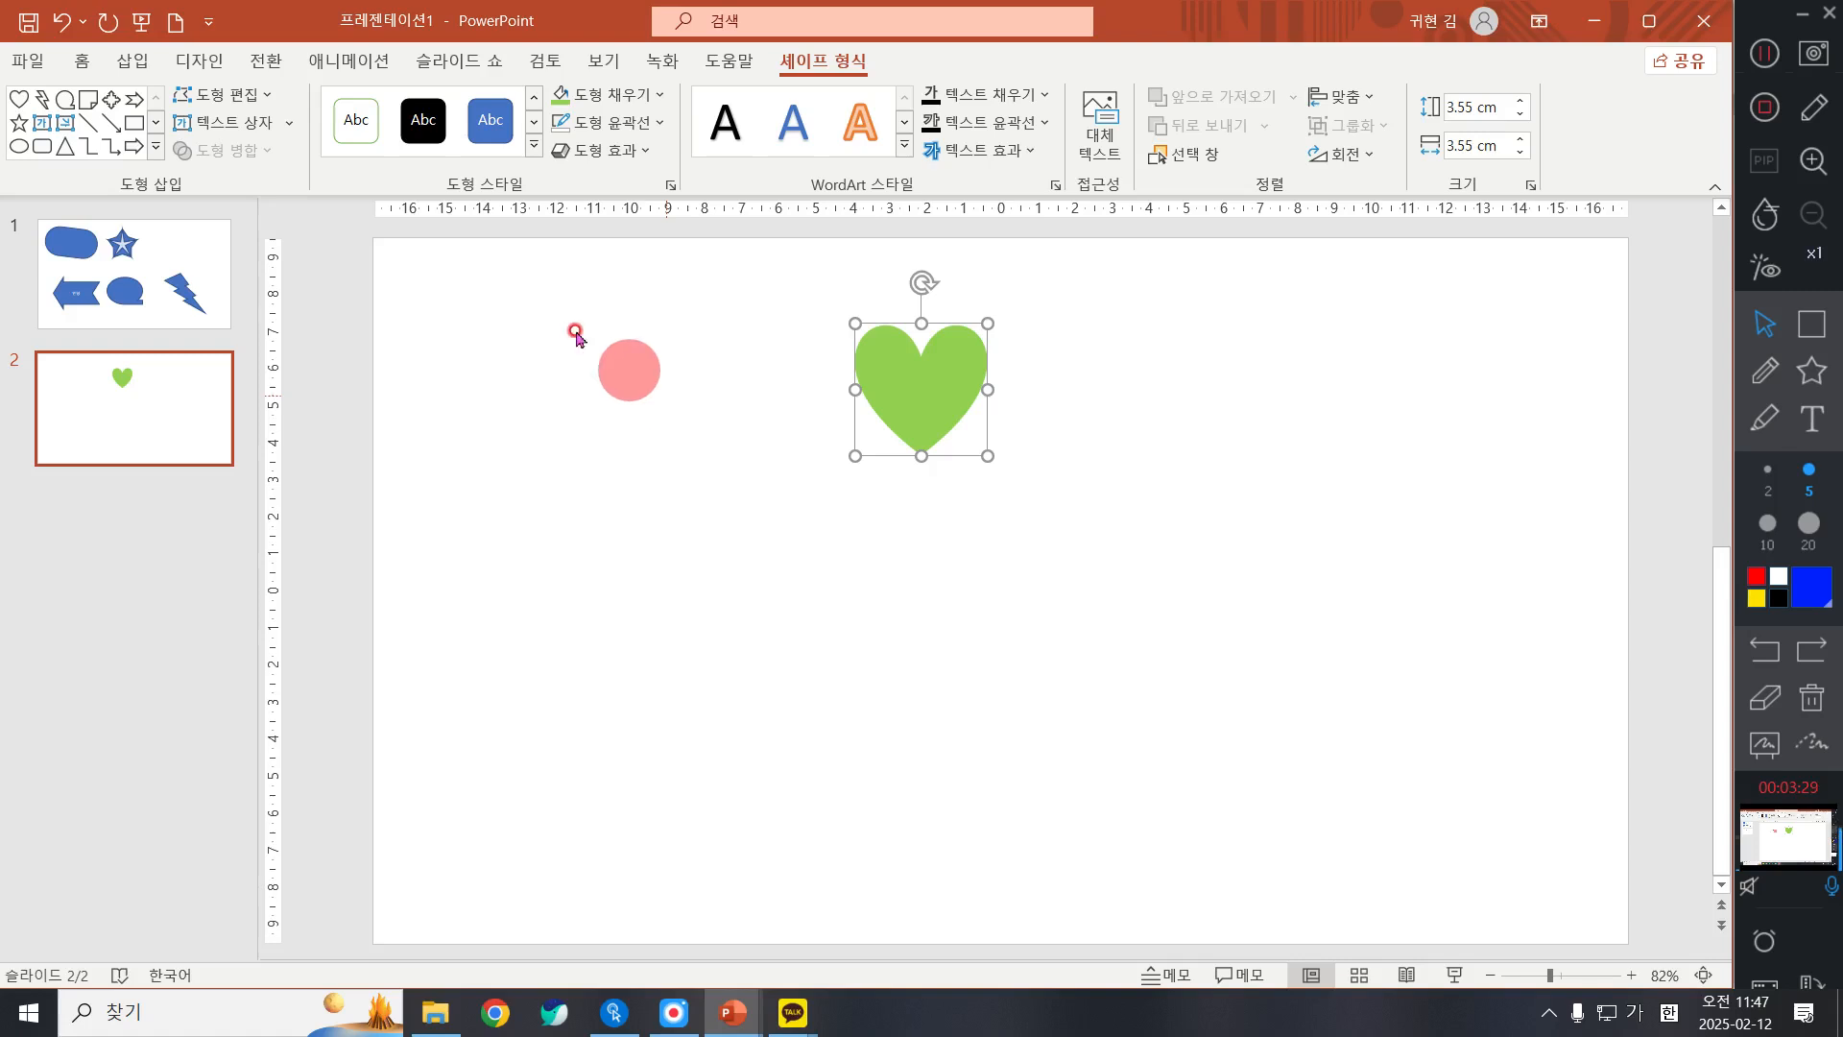
pyautogui.click(628, 125)
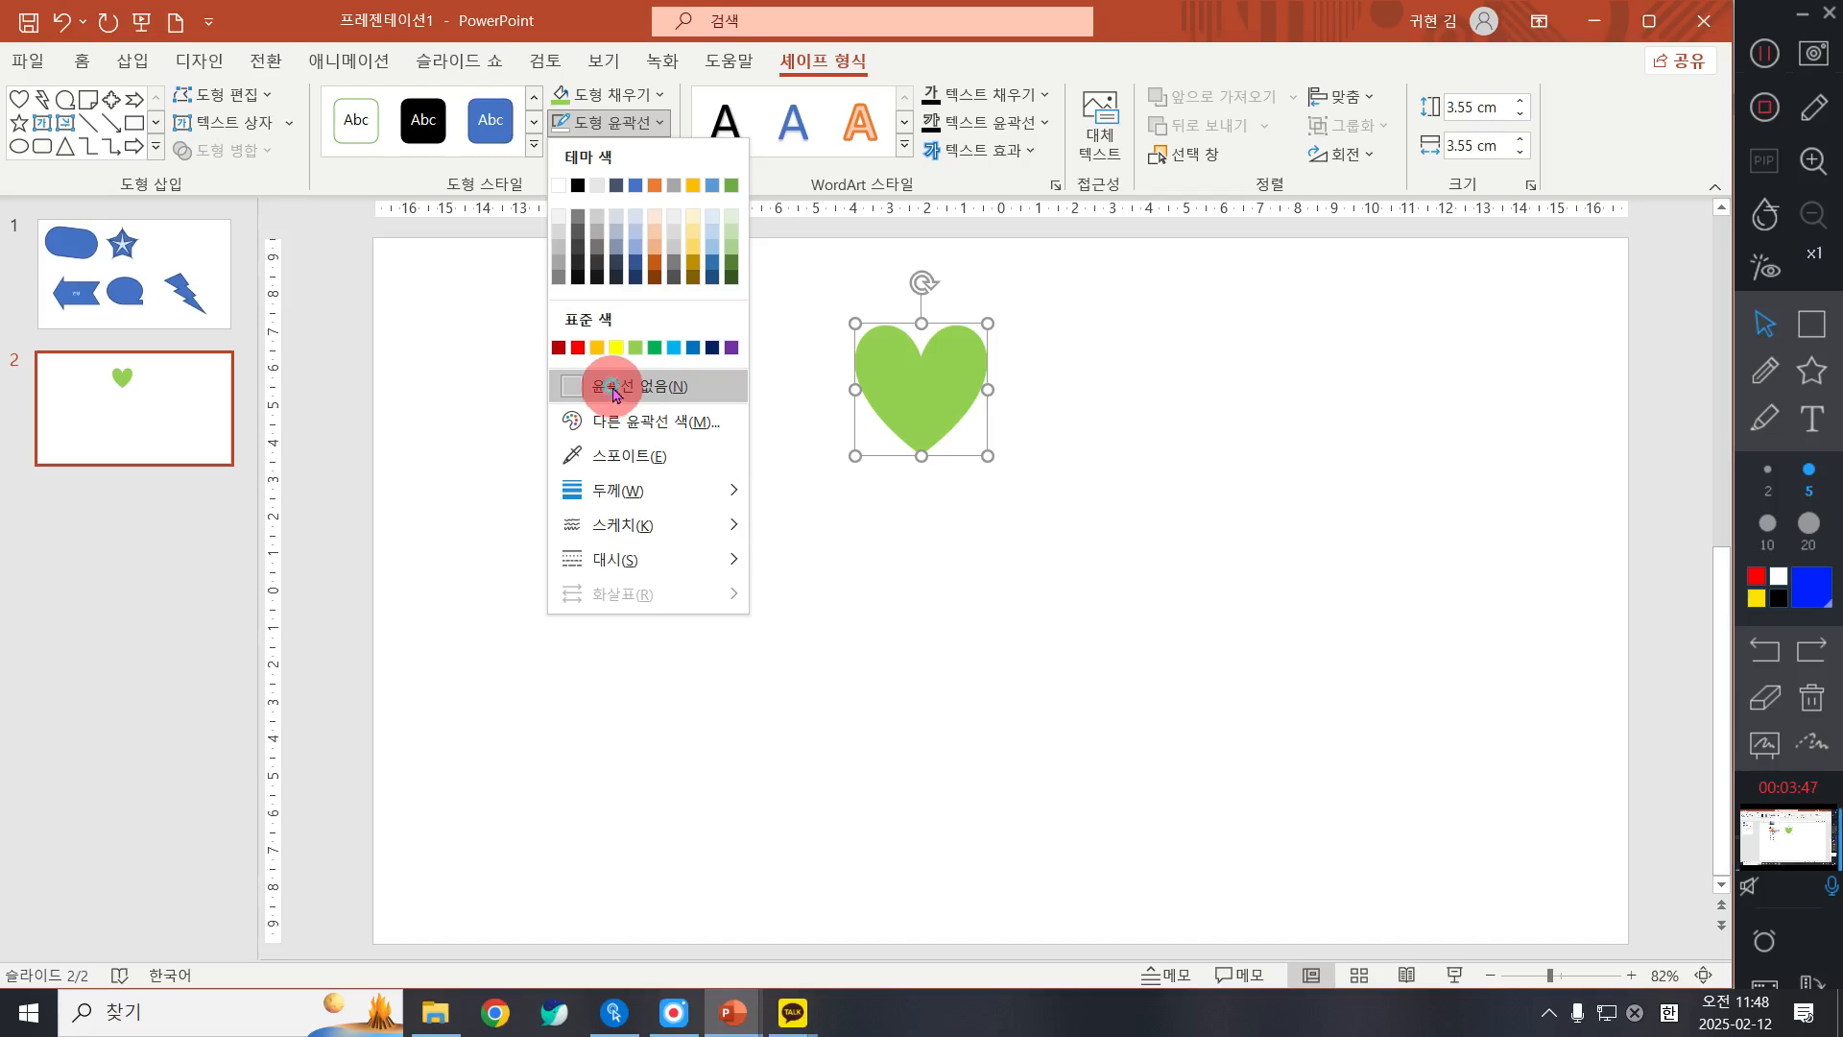
pyautogui.click(614, 386)
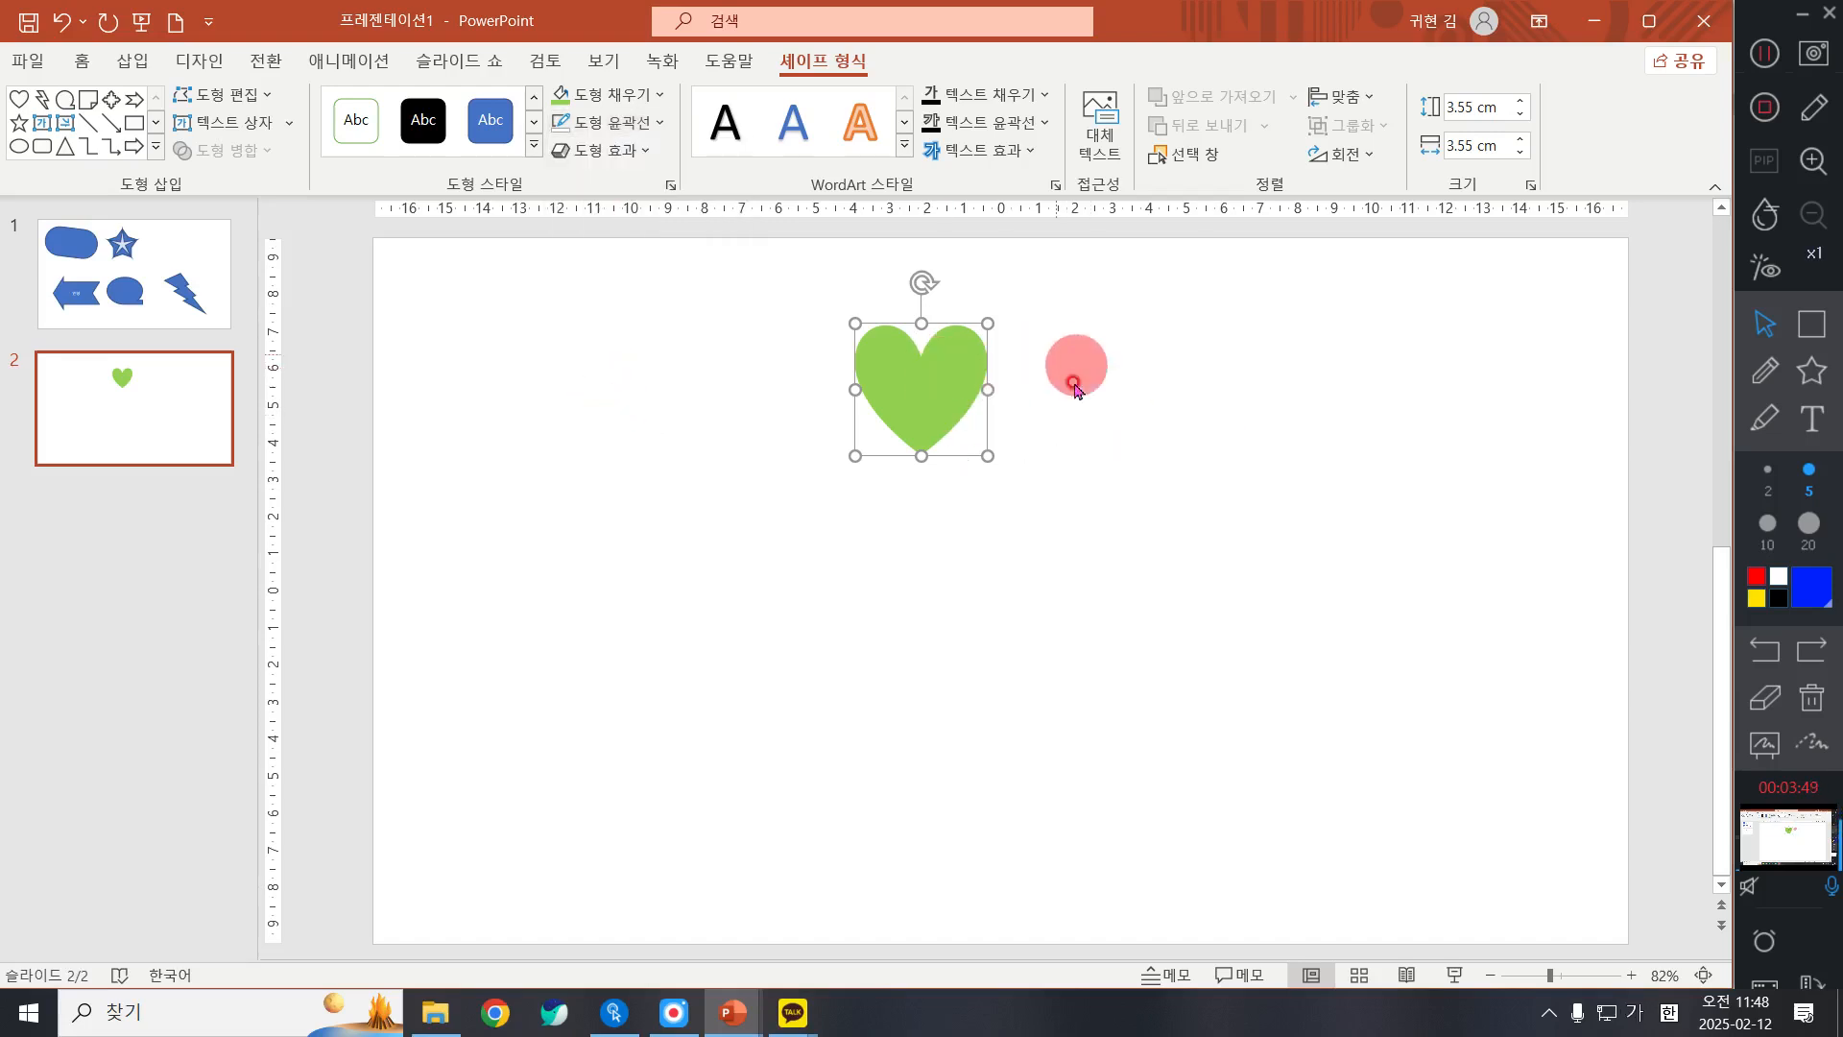
# Step: Check the clover in 도형.pptx, then rotate the heart about 30 degrees clockwise and place it as the upper-right leaf
pyautogui.moveTo(733, 1013)
pyautogui.click(619, 924)
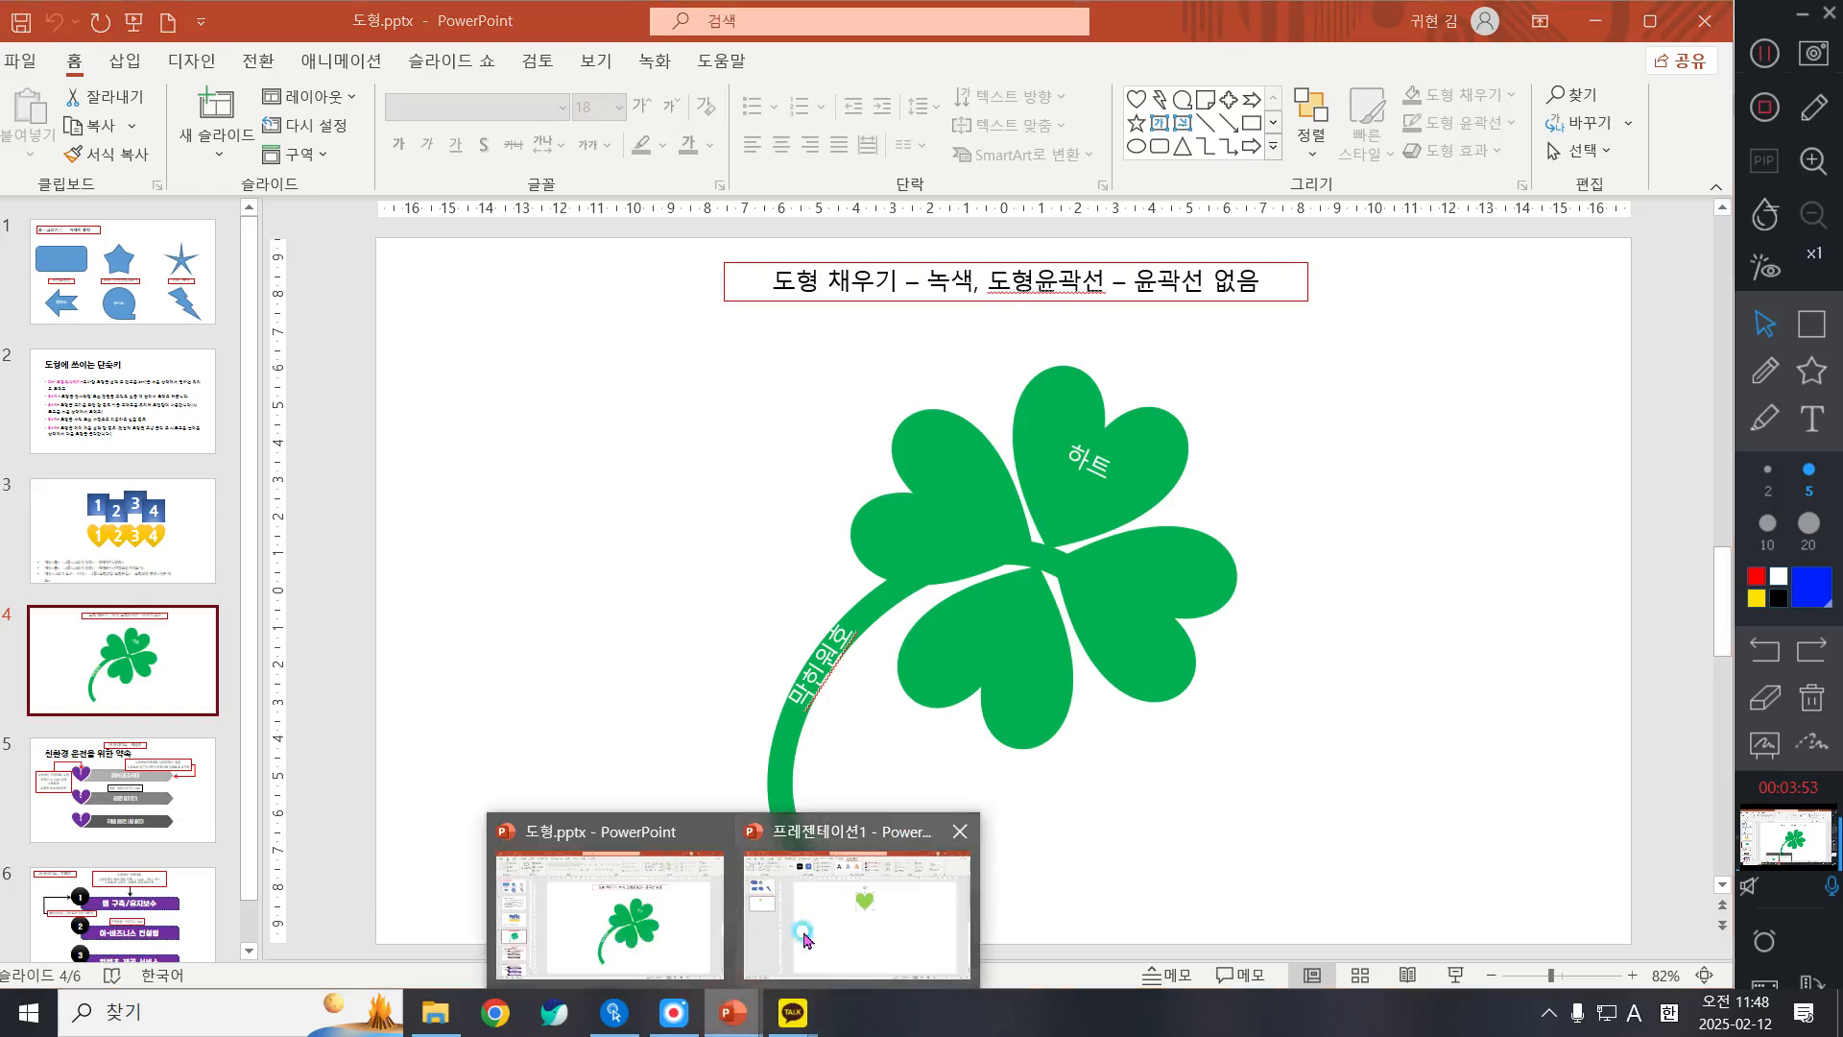
pyautogui.click(840, 923)
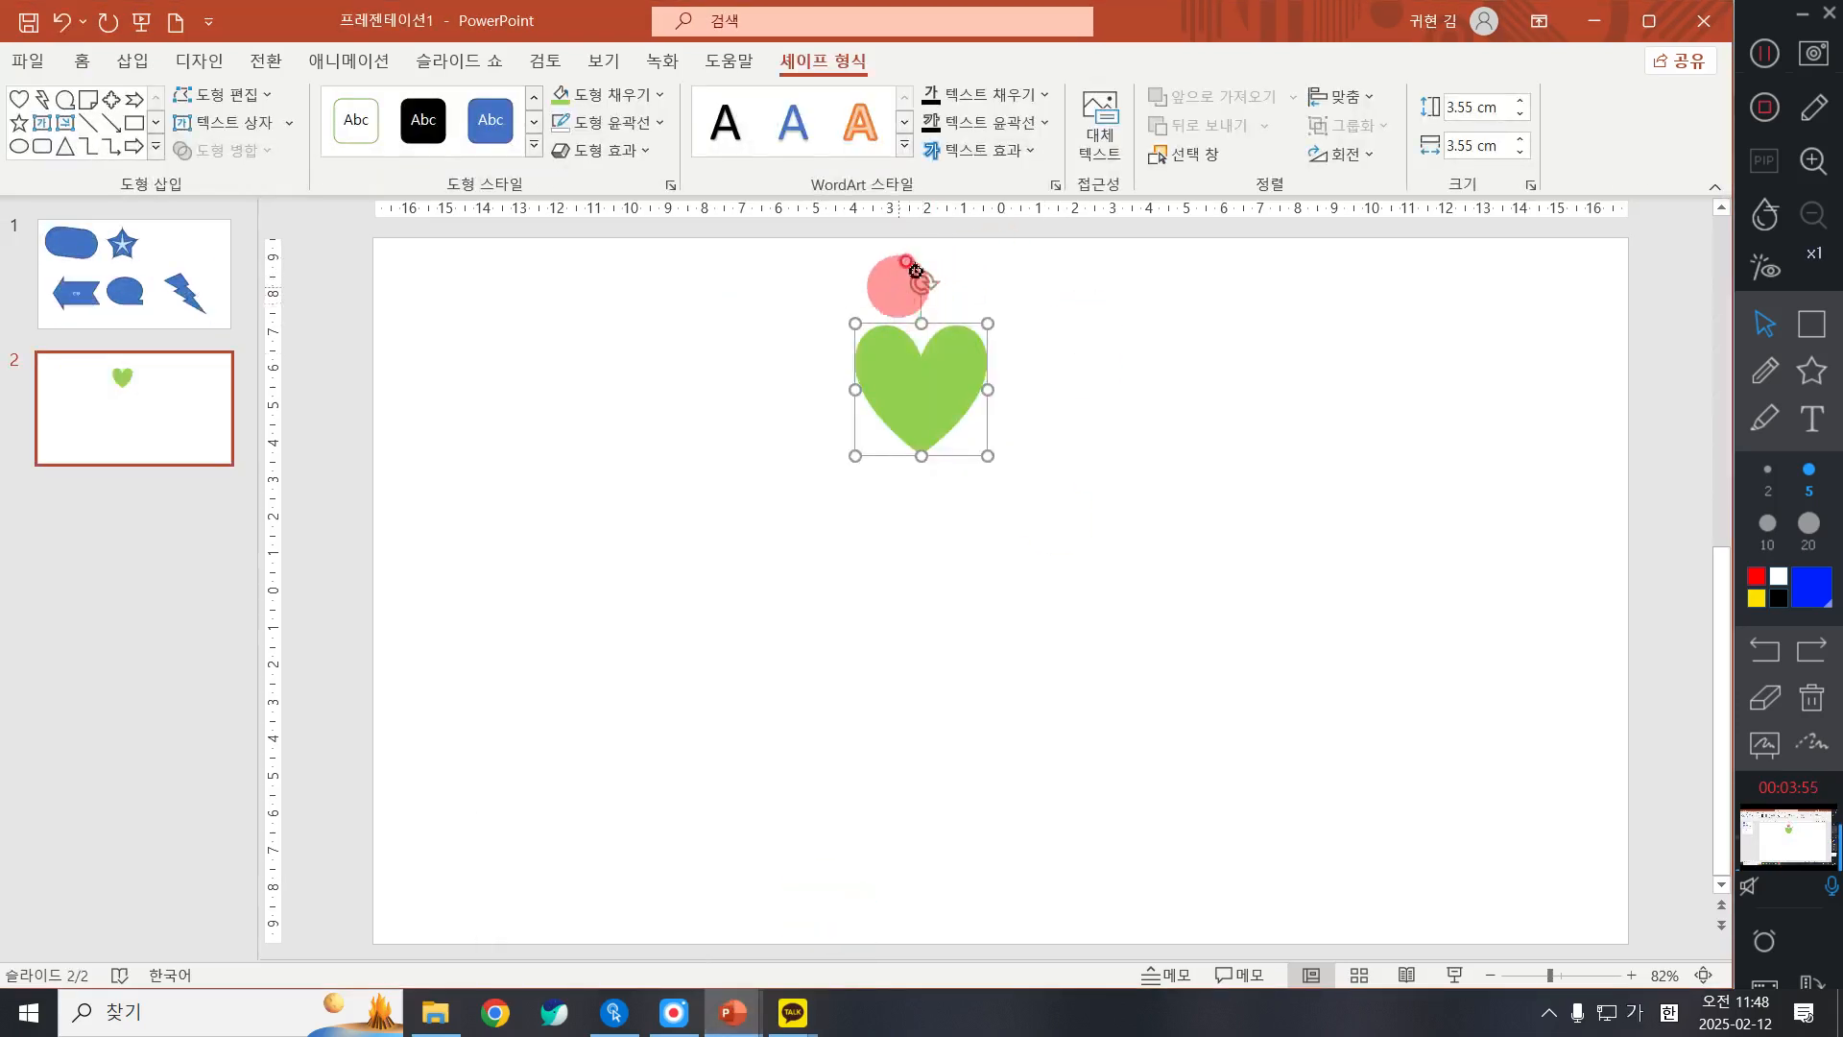
pyautogui.moveTo(922, 283); pyautogui.dragTo(972, 299)
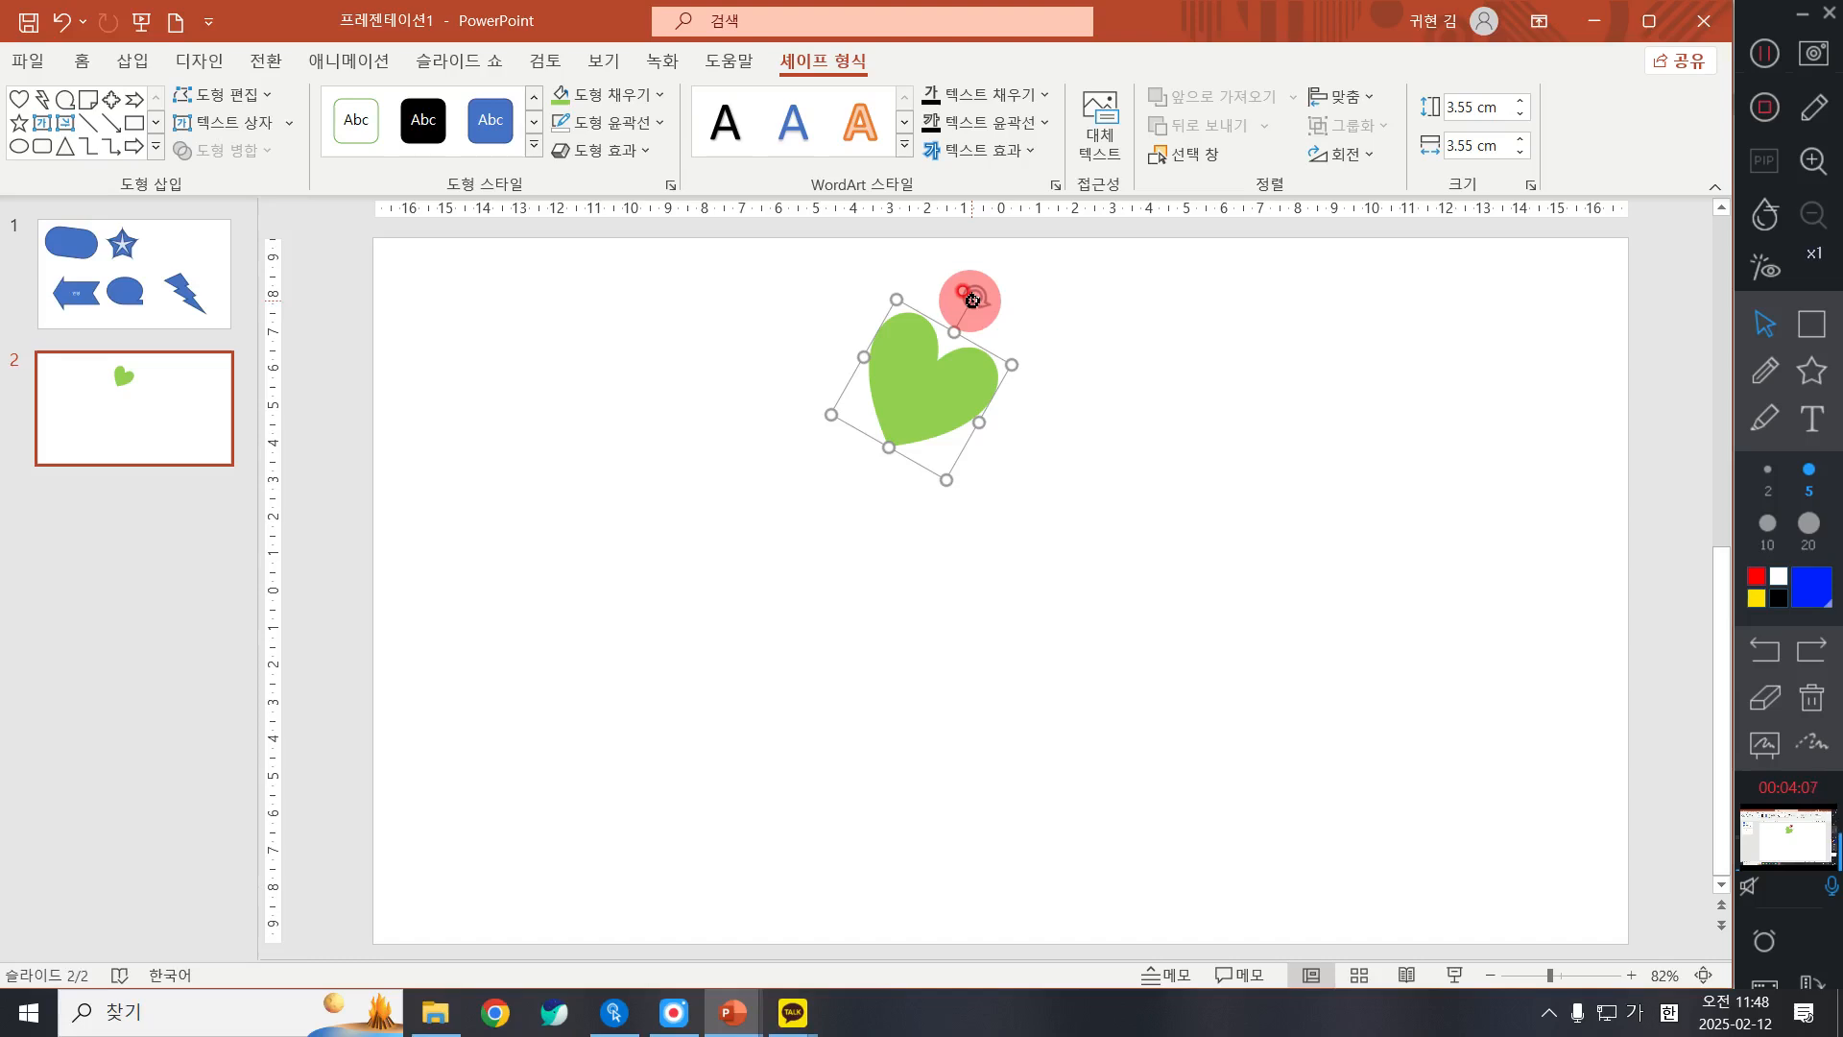
pyautogui.moveTo(917, 378); pyautogui.dragTo(1063, 370)
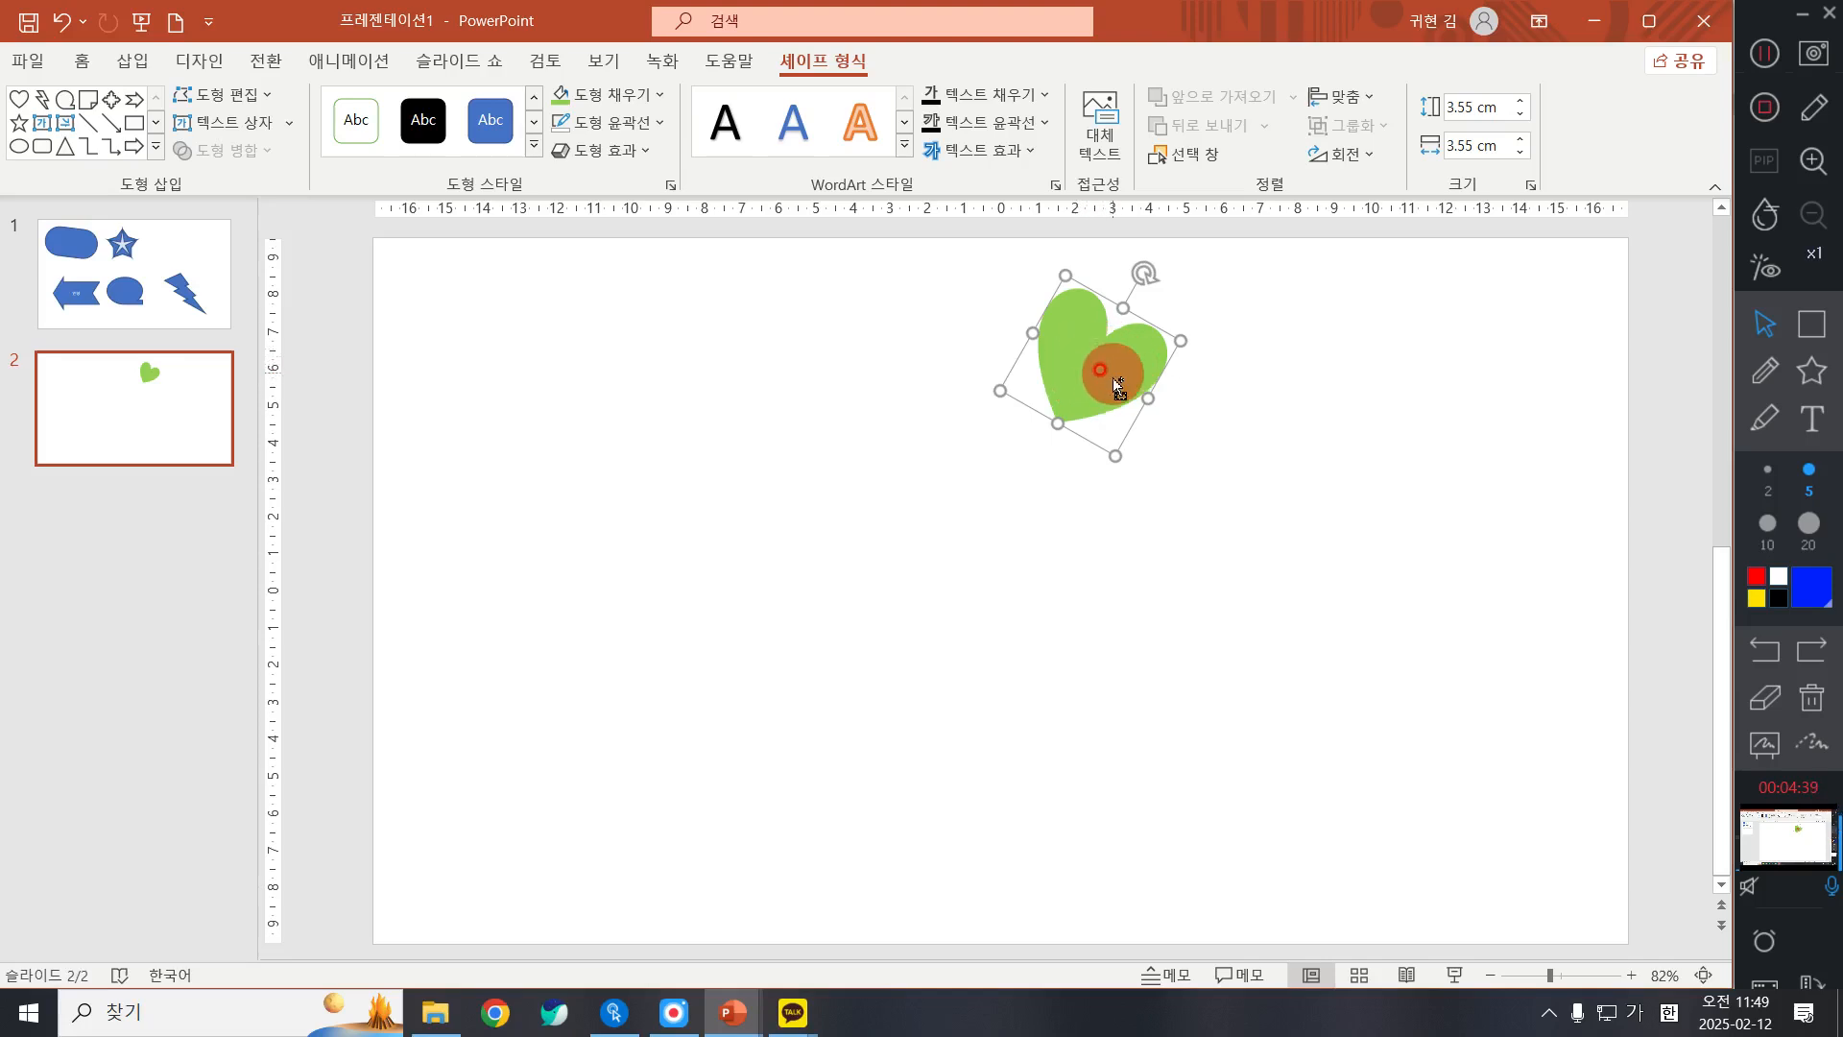
# Step: Copy the heart below the first one, rotate it clockwise and fit it tip to tip as the lower-right clover leaf
pyautogui.moveTo(1107, 369); pyautogui.dragTo(1157, 510)
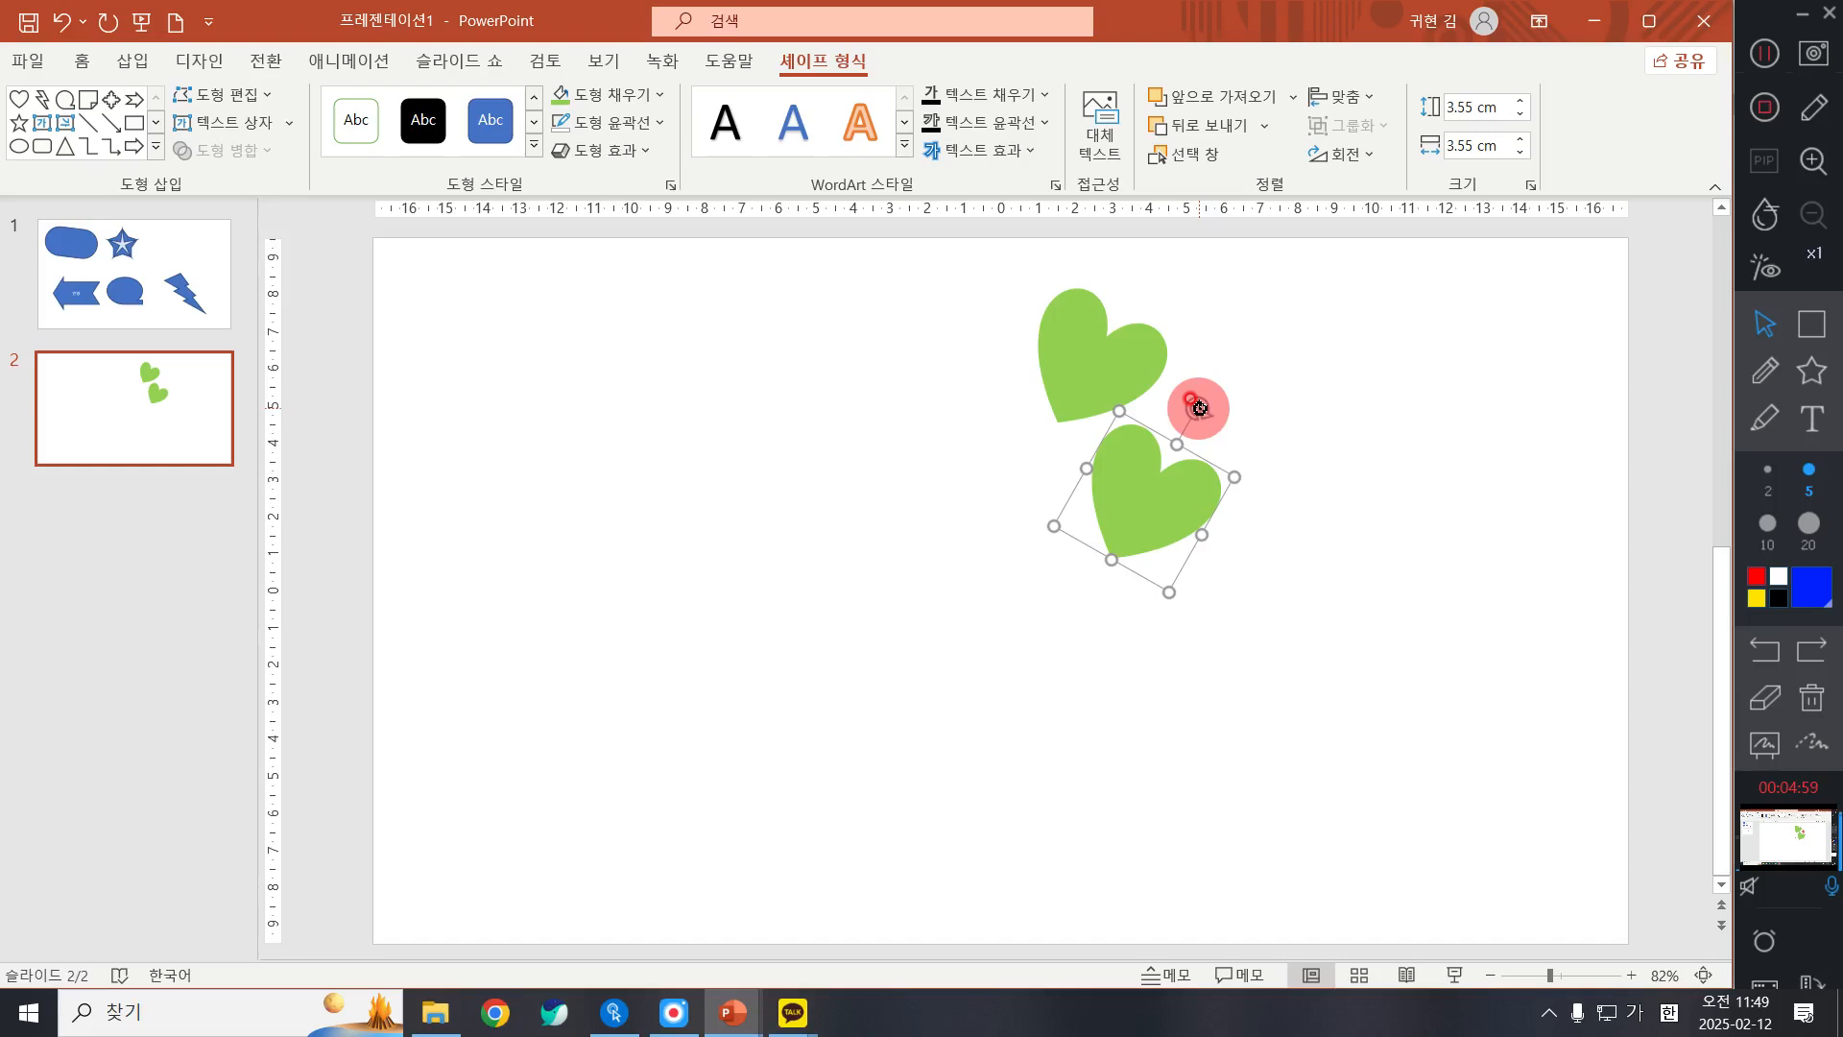
pyautogui.moveTo(1199, 408); pyautogui.dragTo(1246, 579)
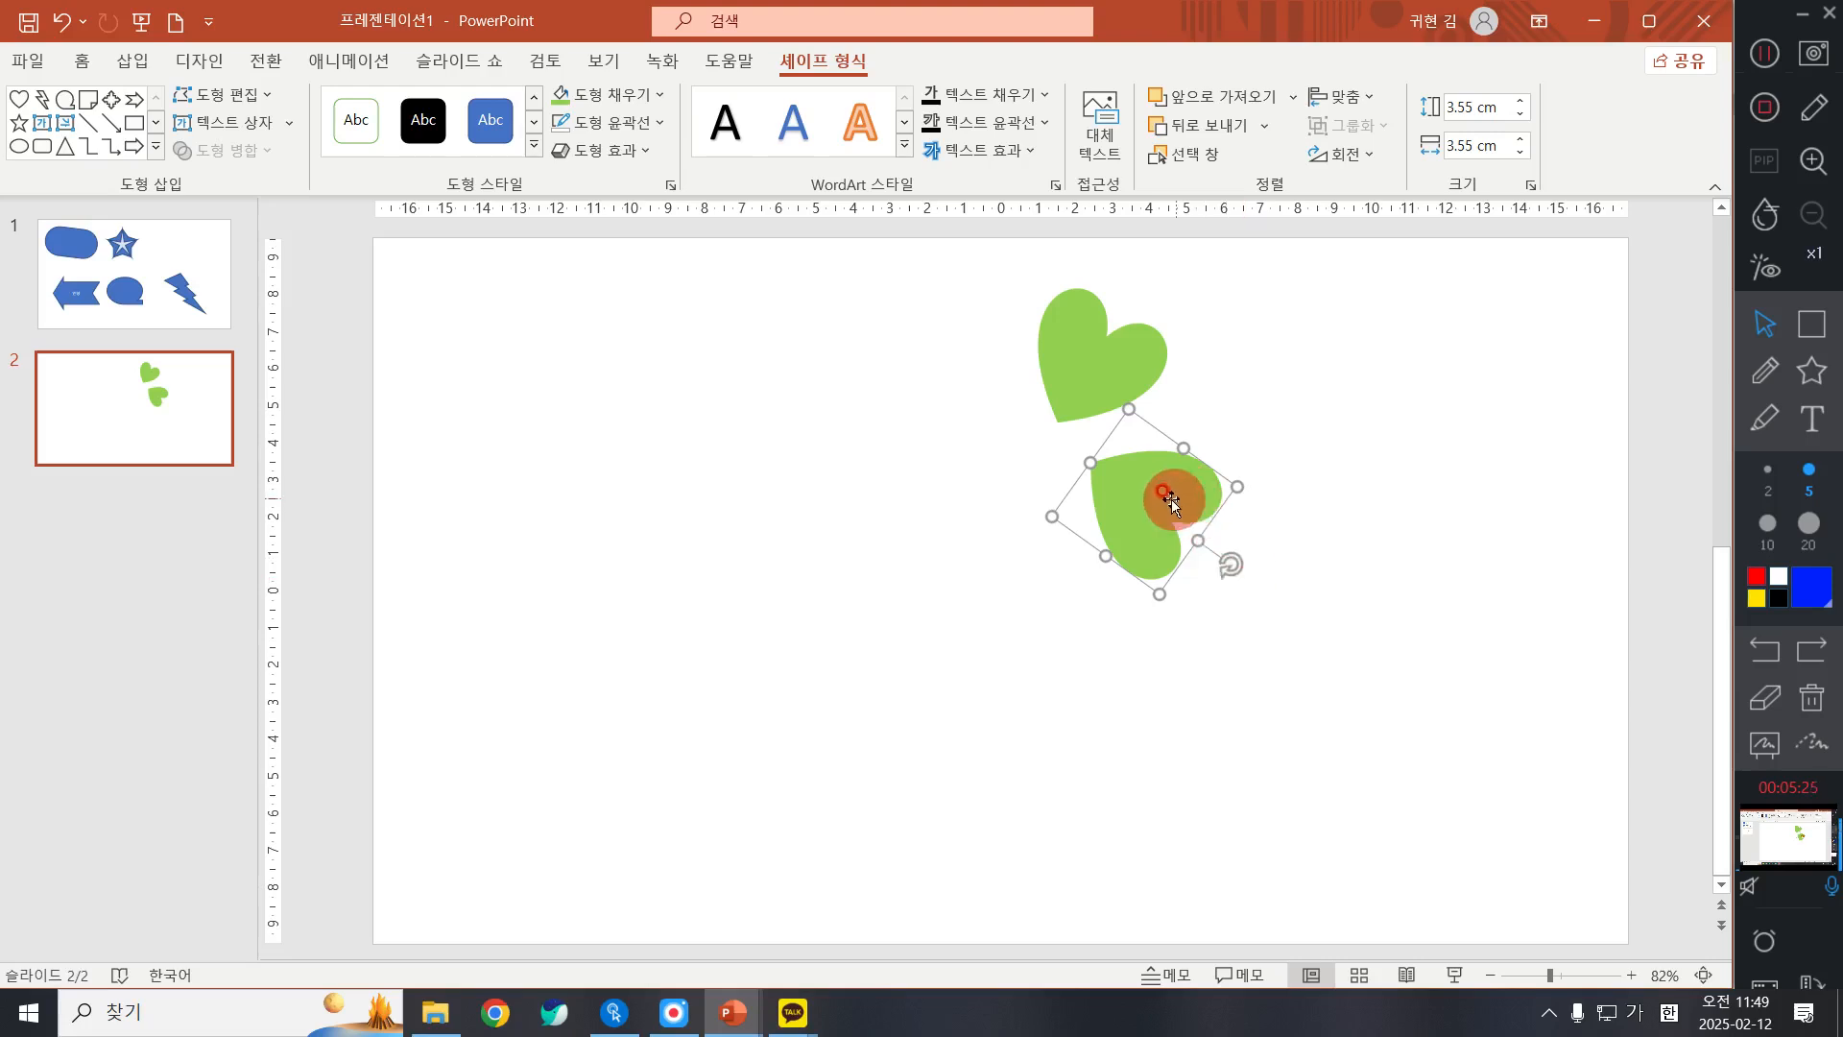
pyautogui.moveTo(1125, 492); pyautogui.dragTo(1093, 463)
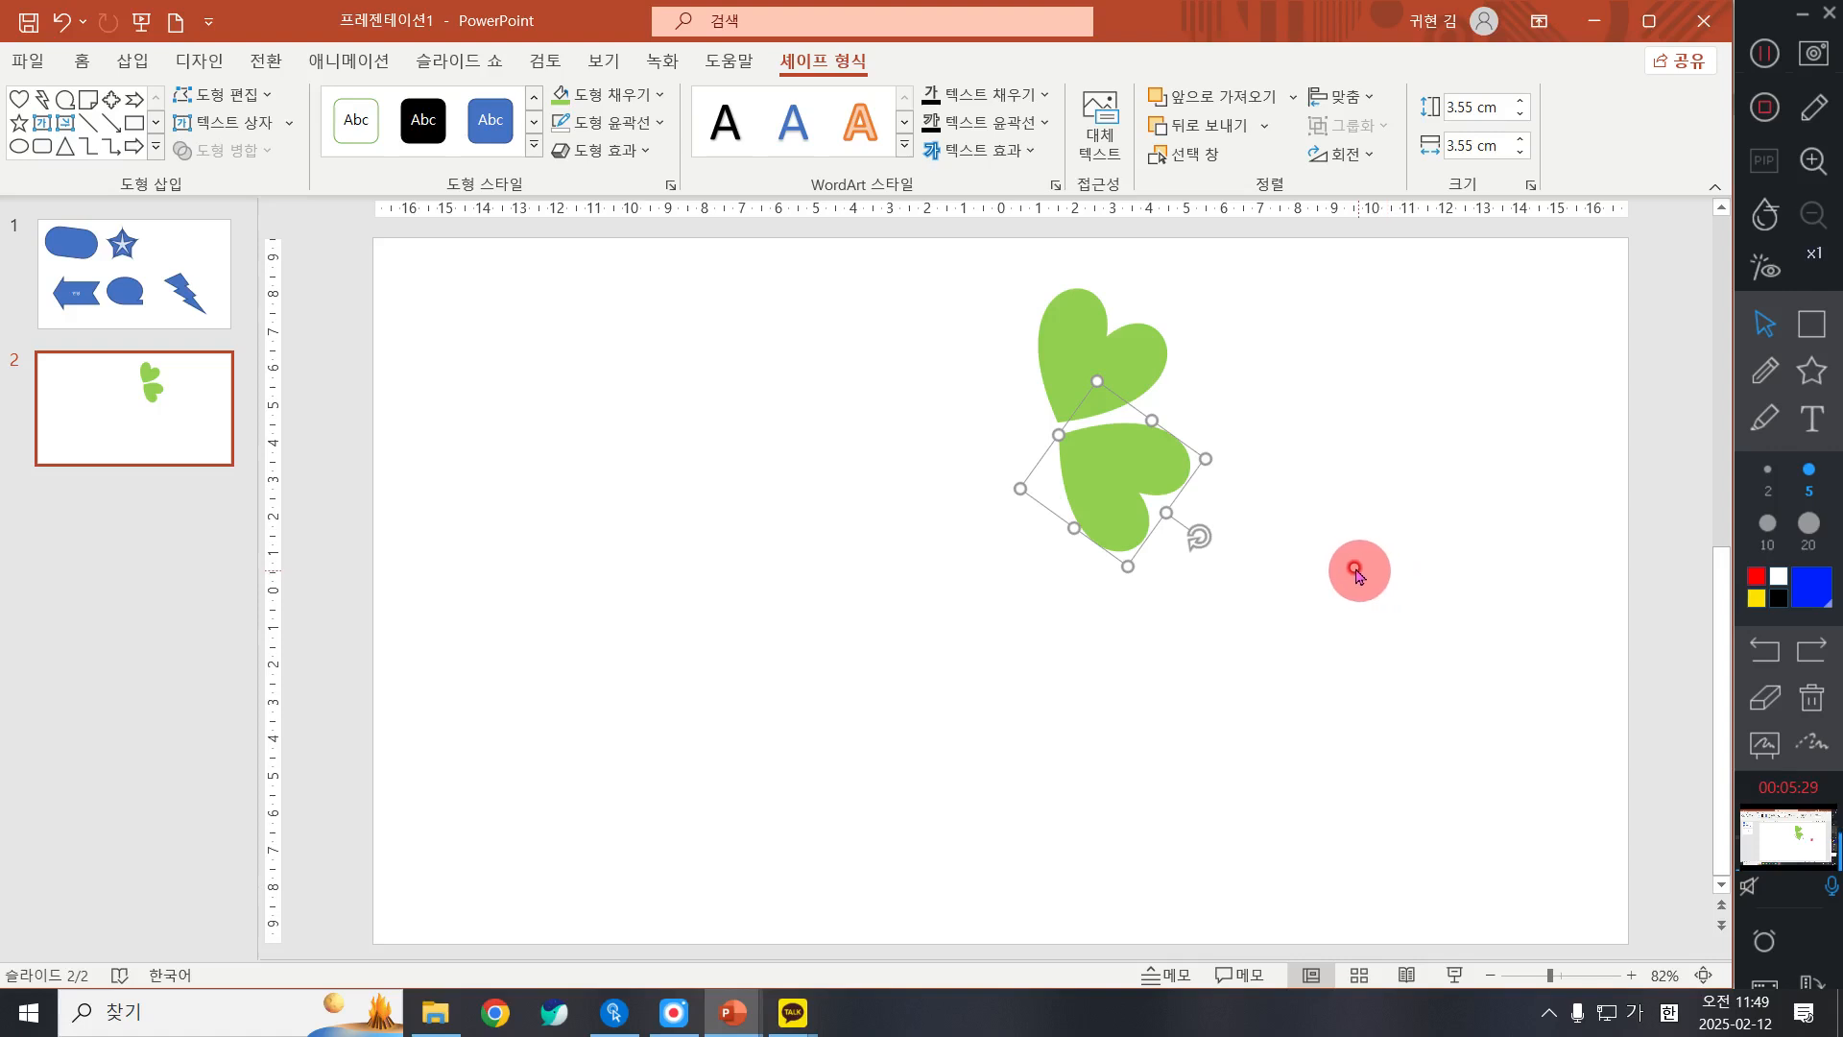
pyautogui.moveTo(1198, 538)
pyautogui.mouseDown()
pyautogui.moveTo(1217, 532)
pyautogui.moveTo(1197, 560)
pyautogui.moveTo(1224, 556)
pyautogui.mouseUp()
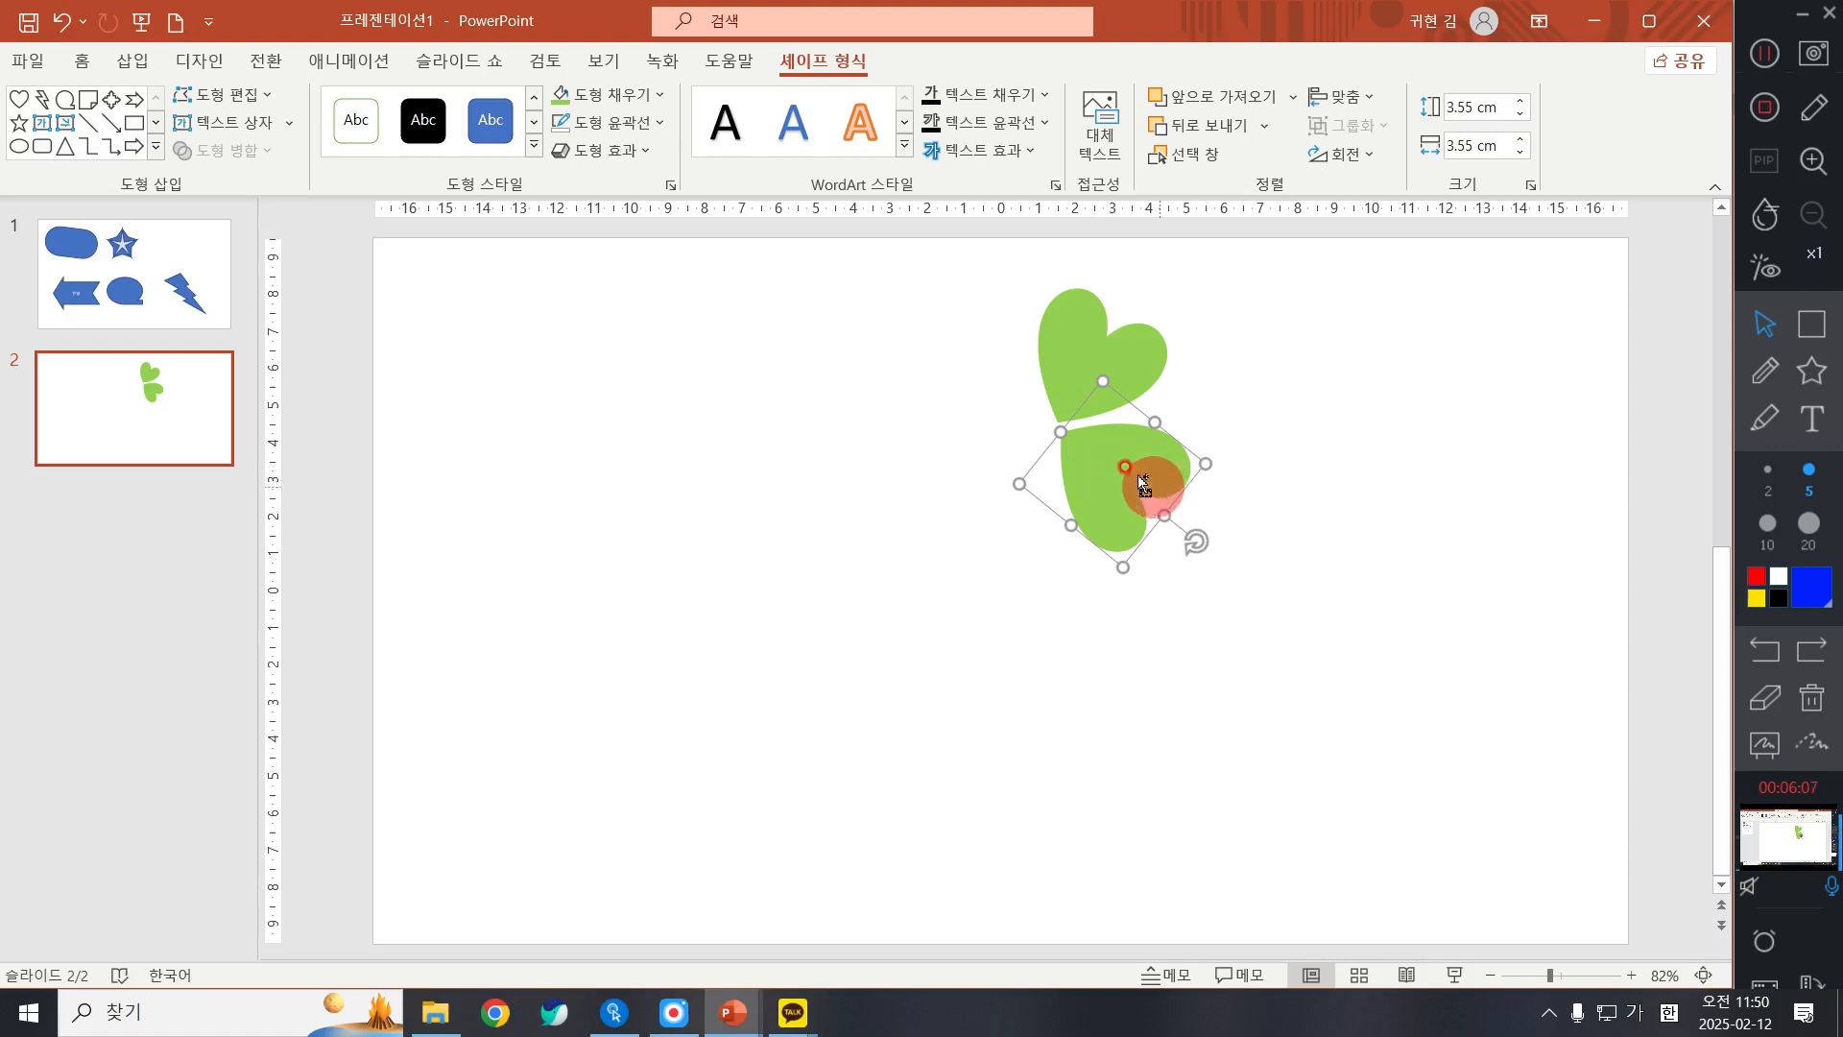
# Step: Copy the lower-right leaf to its left, rotate it clockwise and position it as the lower-left clover leaf
pyautogui.moveTo(1127, 464); pyautogui.dragTo(999, 501)
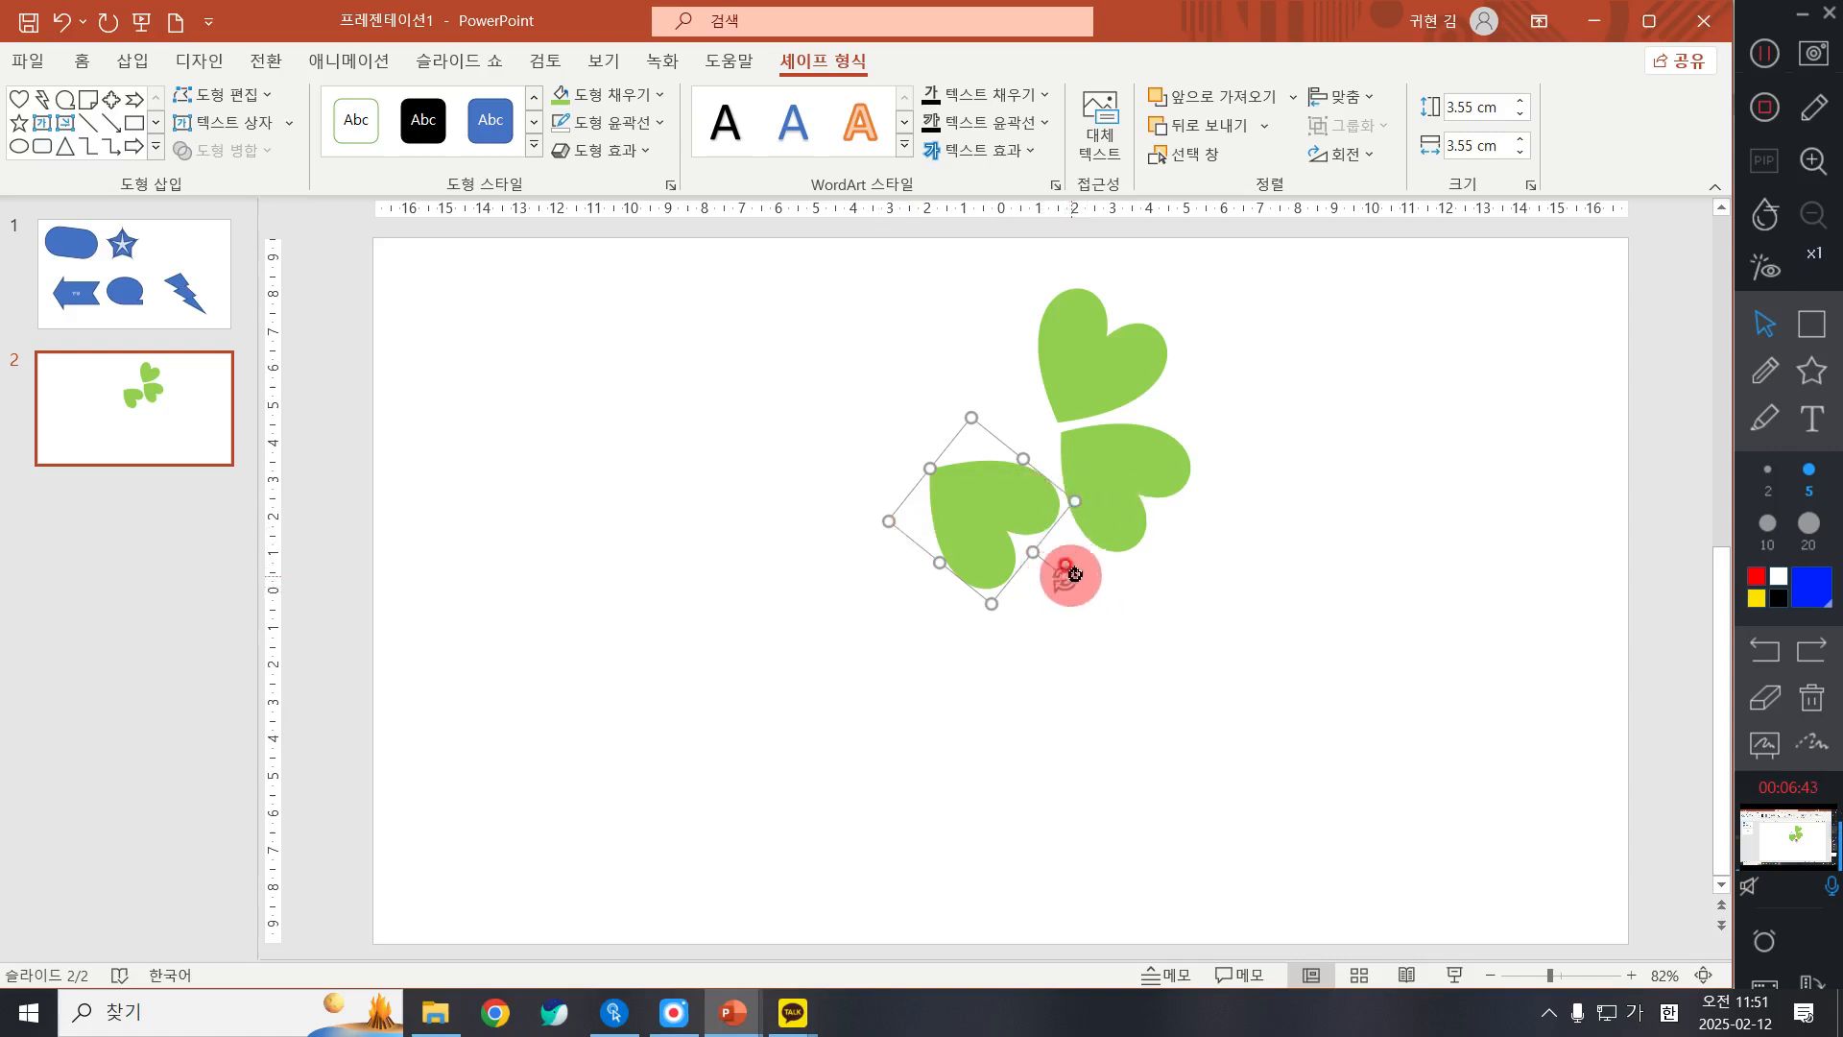
pyautogui.moveTo(1068, 584); pyautogui.dragTo(913, 614)
pyautogui.moveTo(981, 529); pyautogui.dragTo(1007, 516)
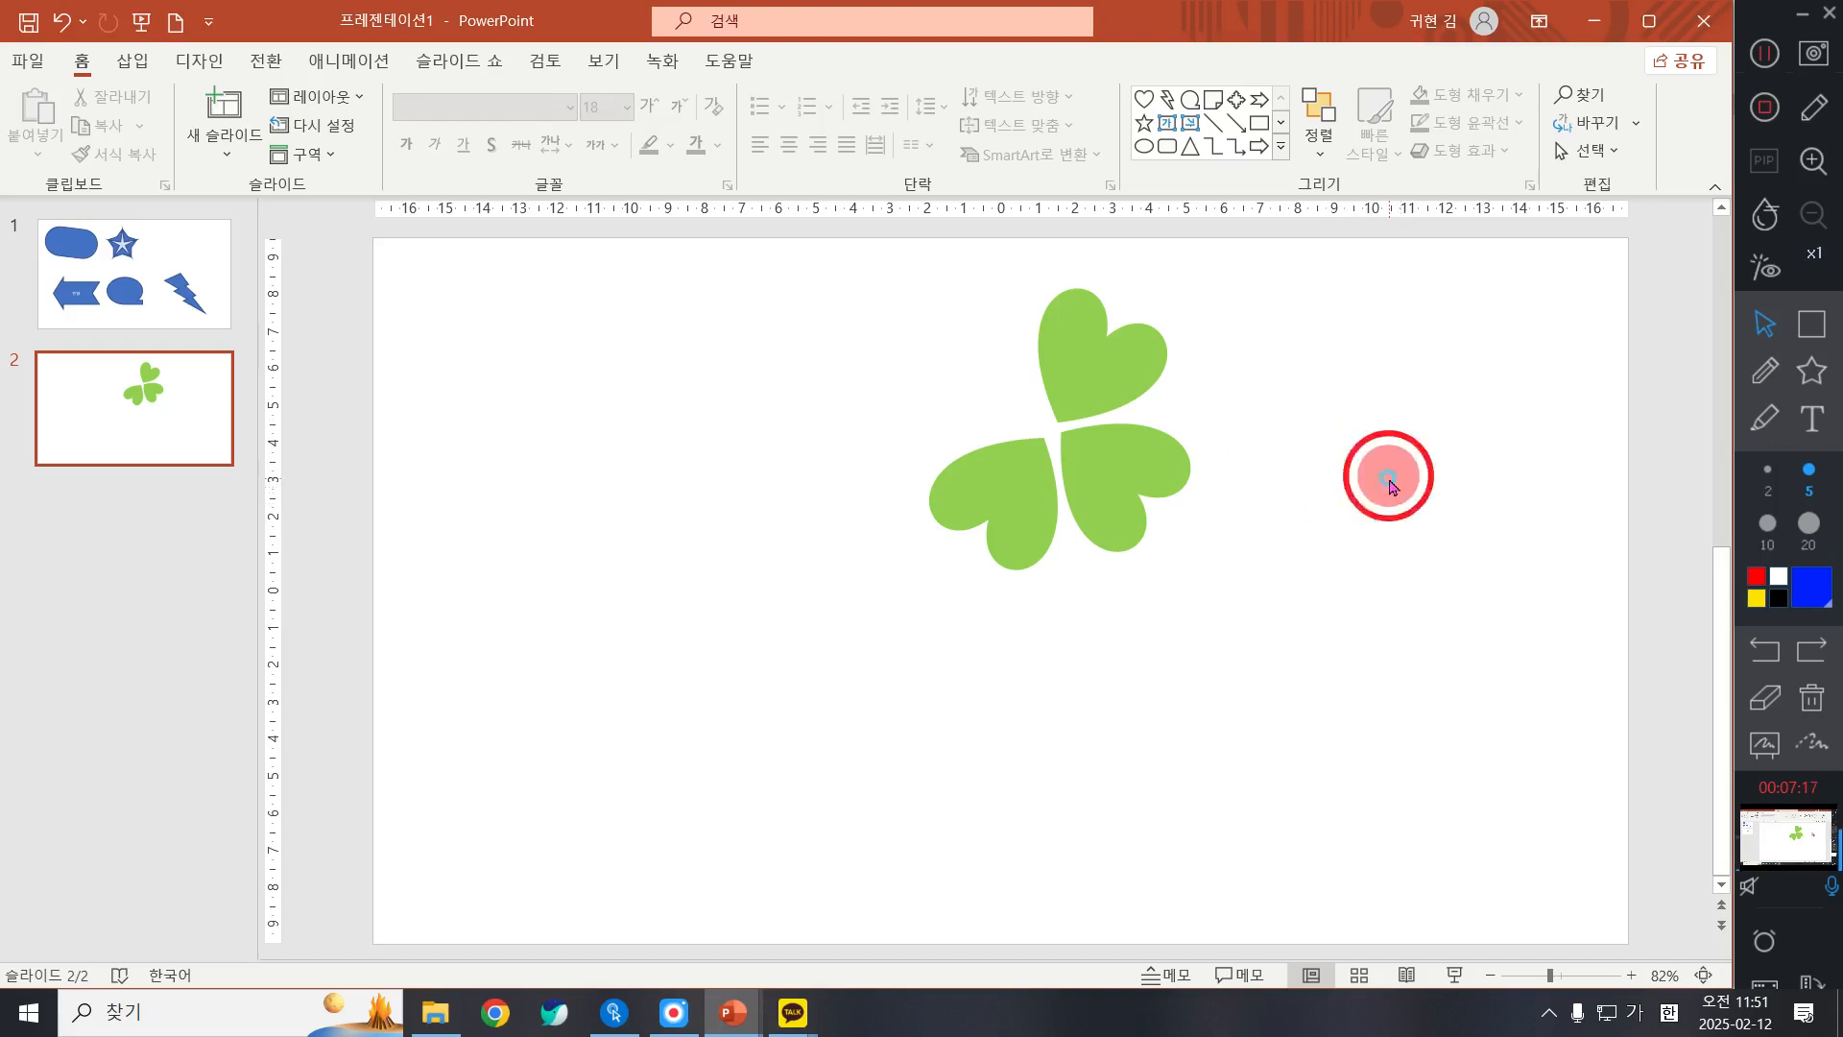
# Step: Copy the lower-left leaf, rotate the copy clockwise and fit it into the gap as the upper-left clover leaf
pyautogui.click(989, 478)
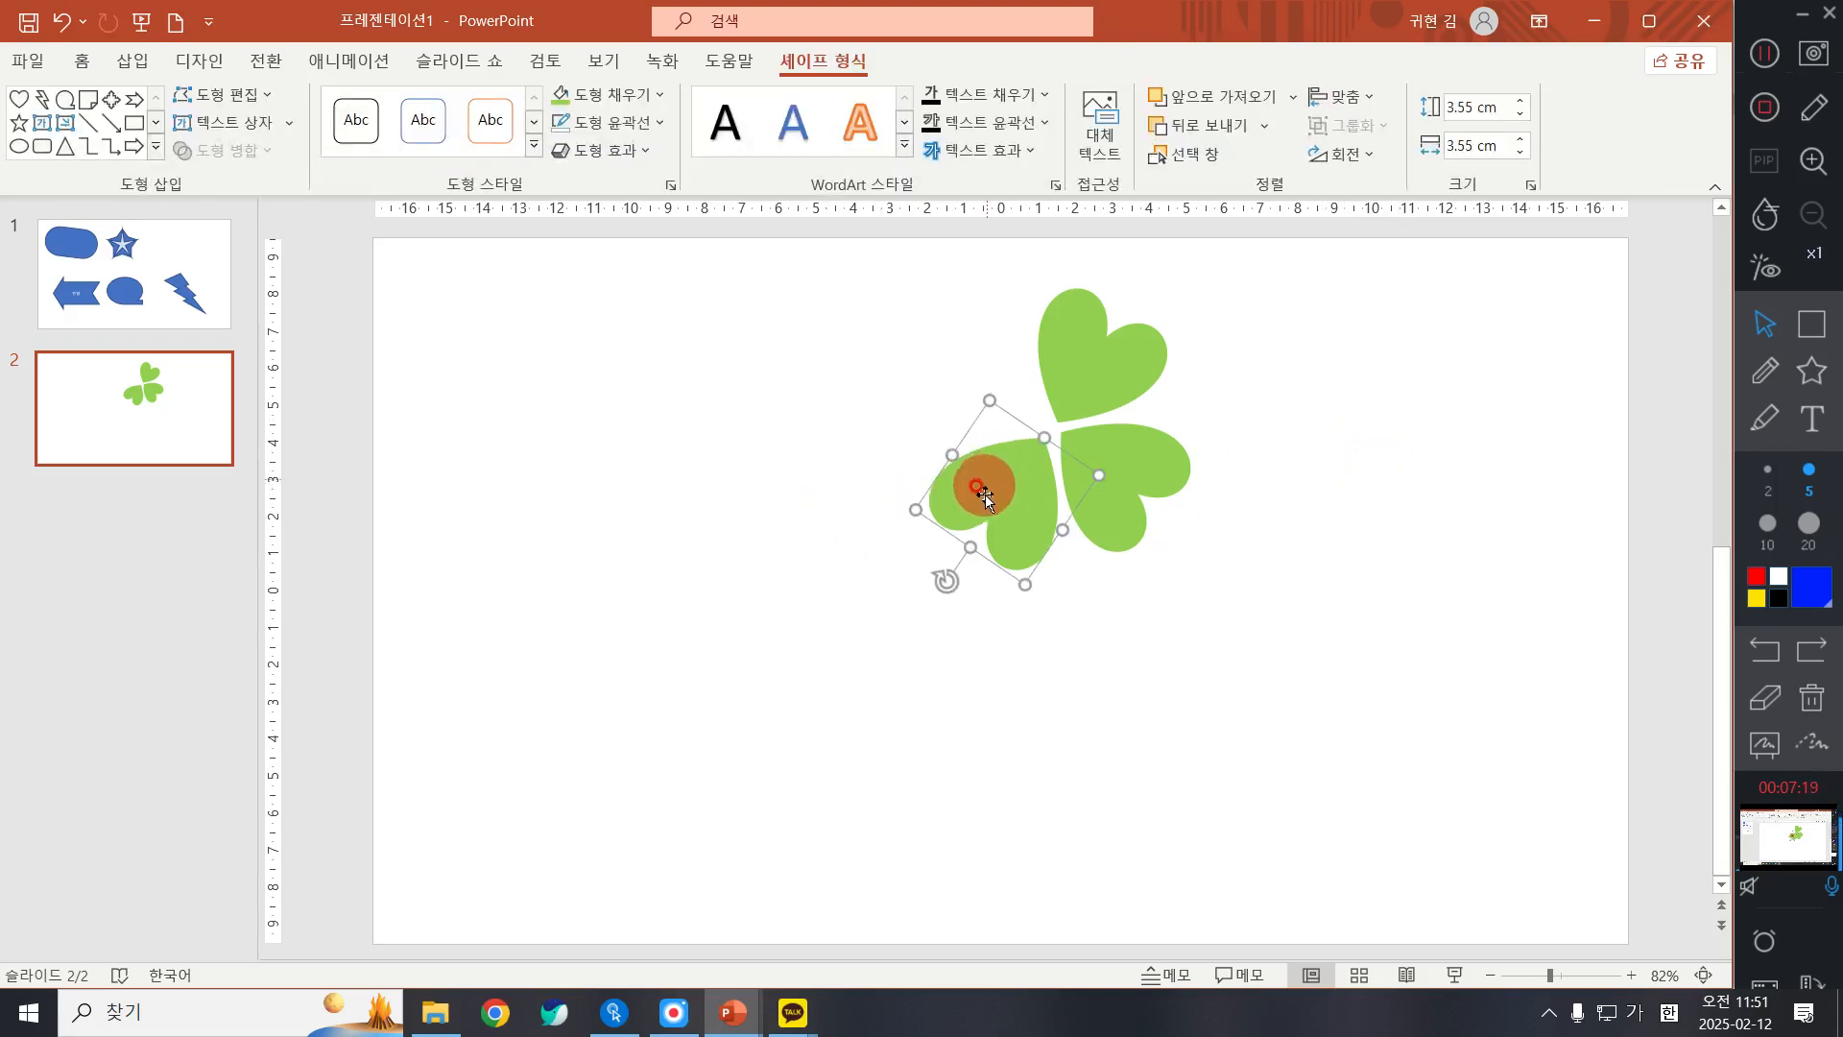
pyautogui.moveTo(988, 478); pyautogui.dragTo(793, 483)
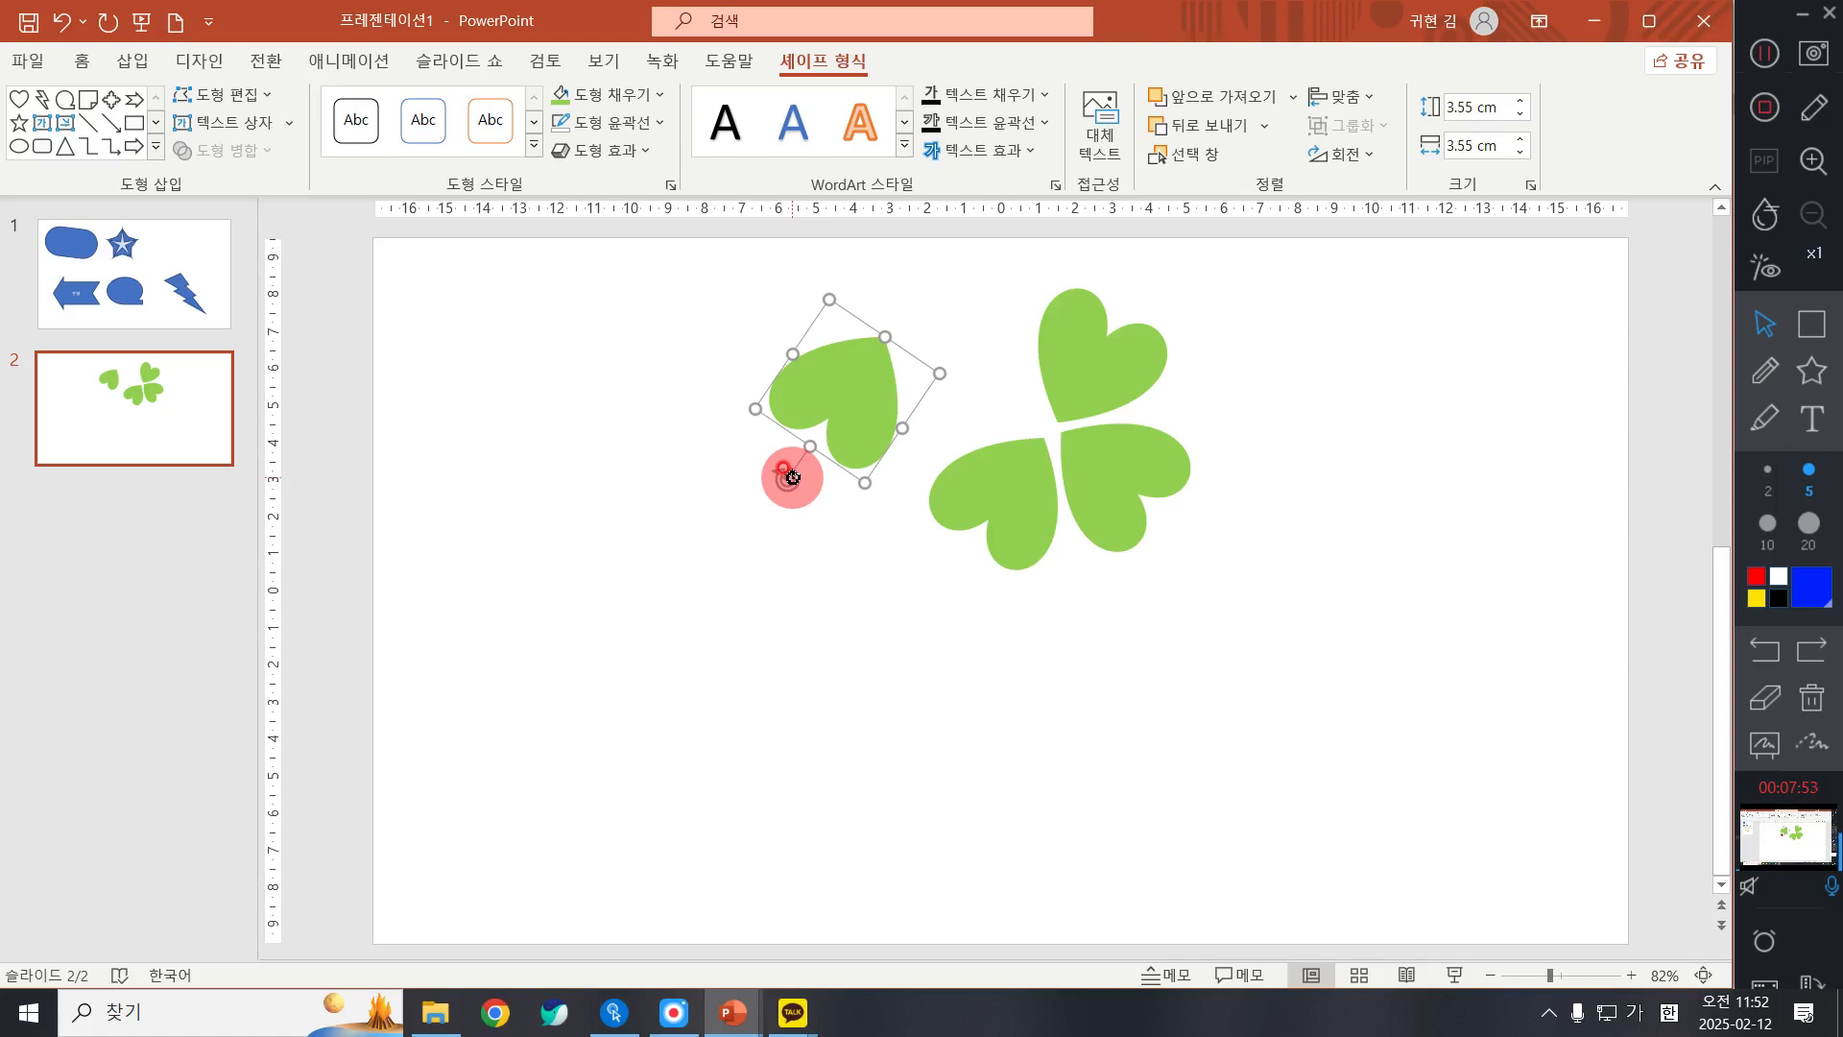
pyautogui.moveTo(792, 477); pyautogui.dragTo(768, 319)
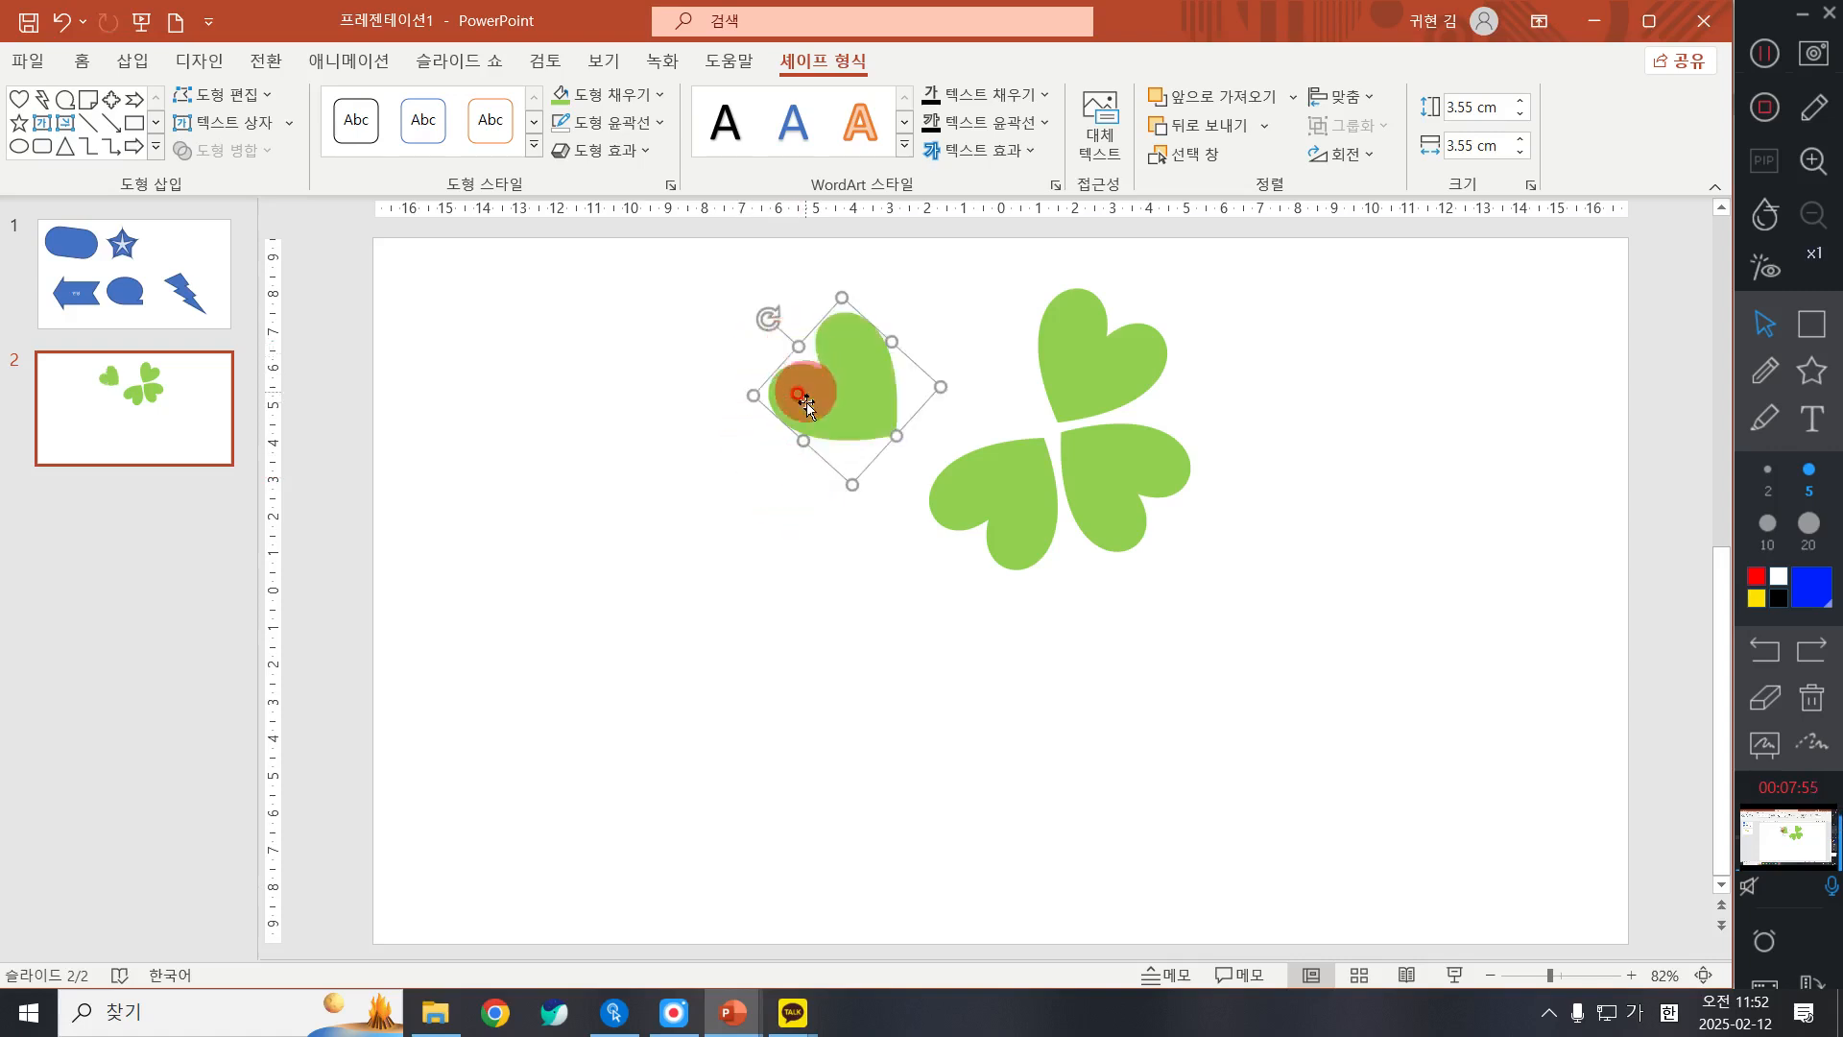
pyautogui.moveTo(806, 408); pyautogui.dragTo(950, 382)
pyautogui.moveTo(908, 303); pyautogui.dragTo(902, 318)
pyautogui.moveTo(1108, 319); pyautogui.dragTo(1110, 316)
pyautogui.moveTo(965, 341); pyautogui.dragTo(954, 343)
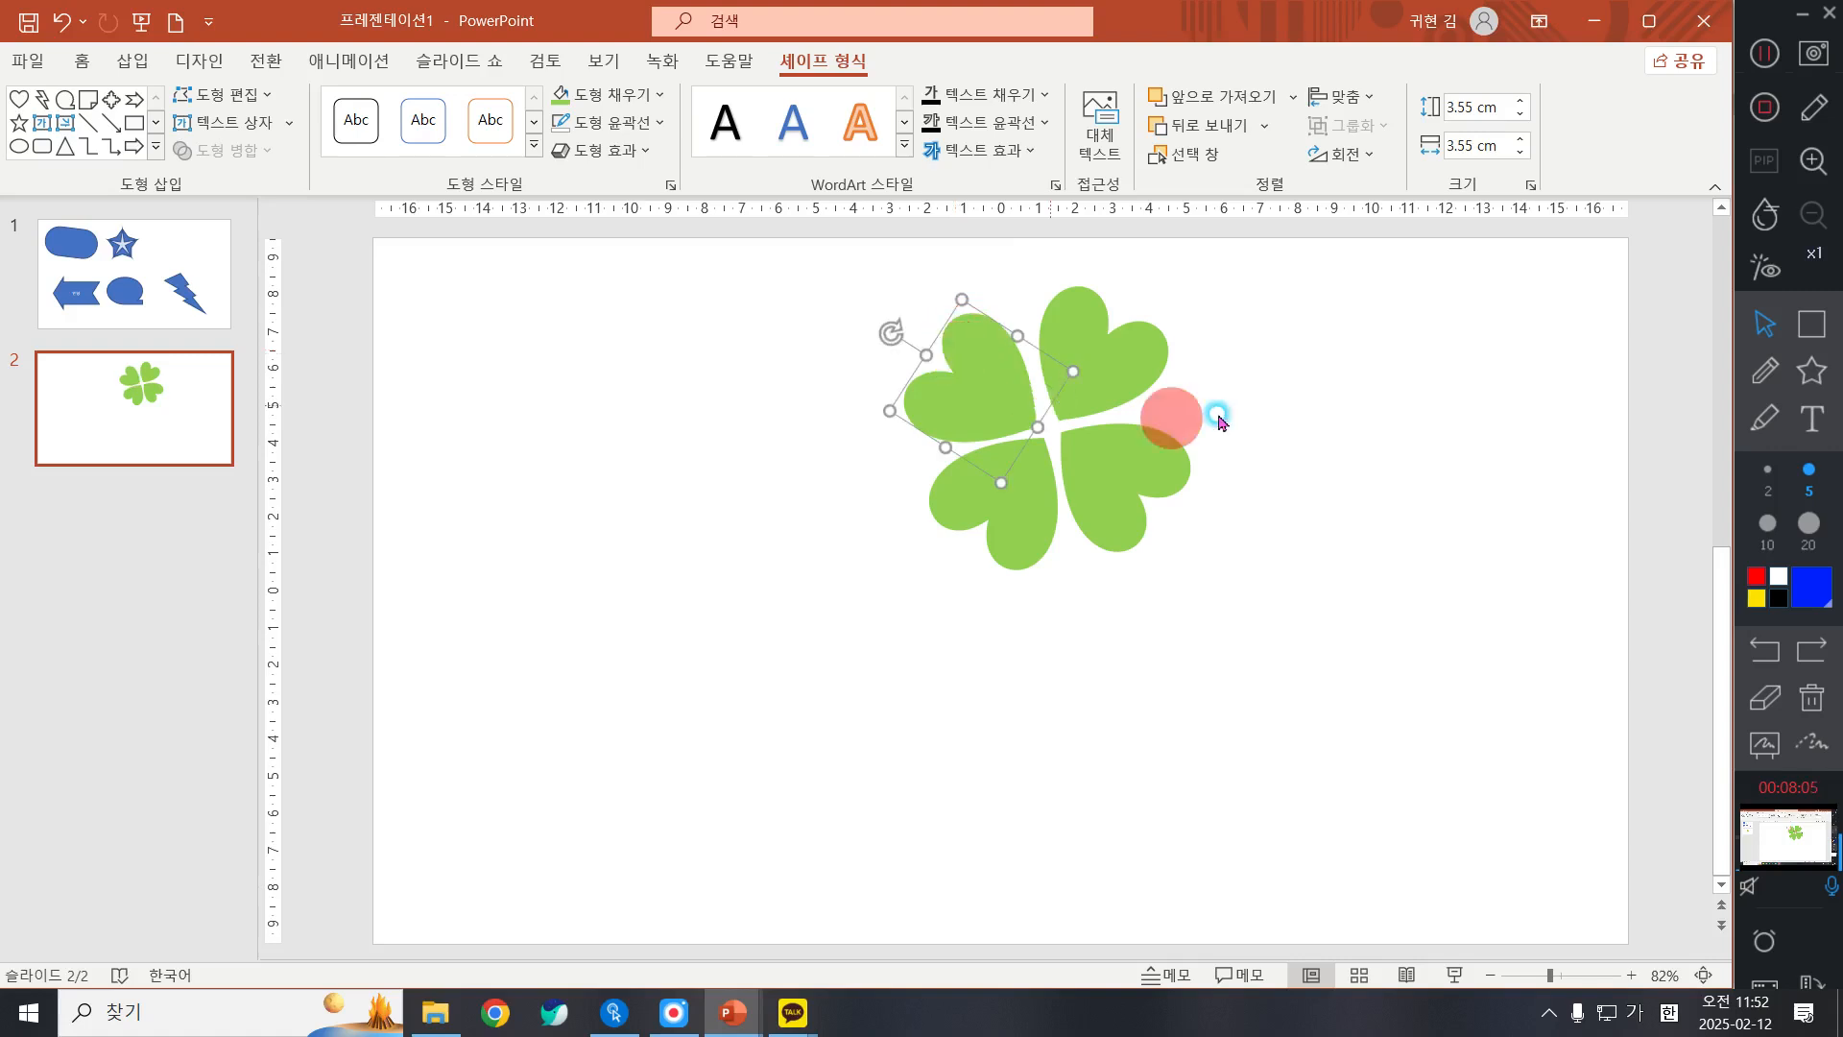
# Step: Fine-tune the upper-right leaf's rotation and nudge it toward the clover's centre to even out the gaps
pyautogui.click(1217, 419)
pyautogui.click(1152, 321)
pyautogui.moveTo(1152, 275); pyautogui.dragTo(1156, 279)
pyautogui.moveTo(1102, 339); pyautogui.dragTo(1099, 346)
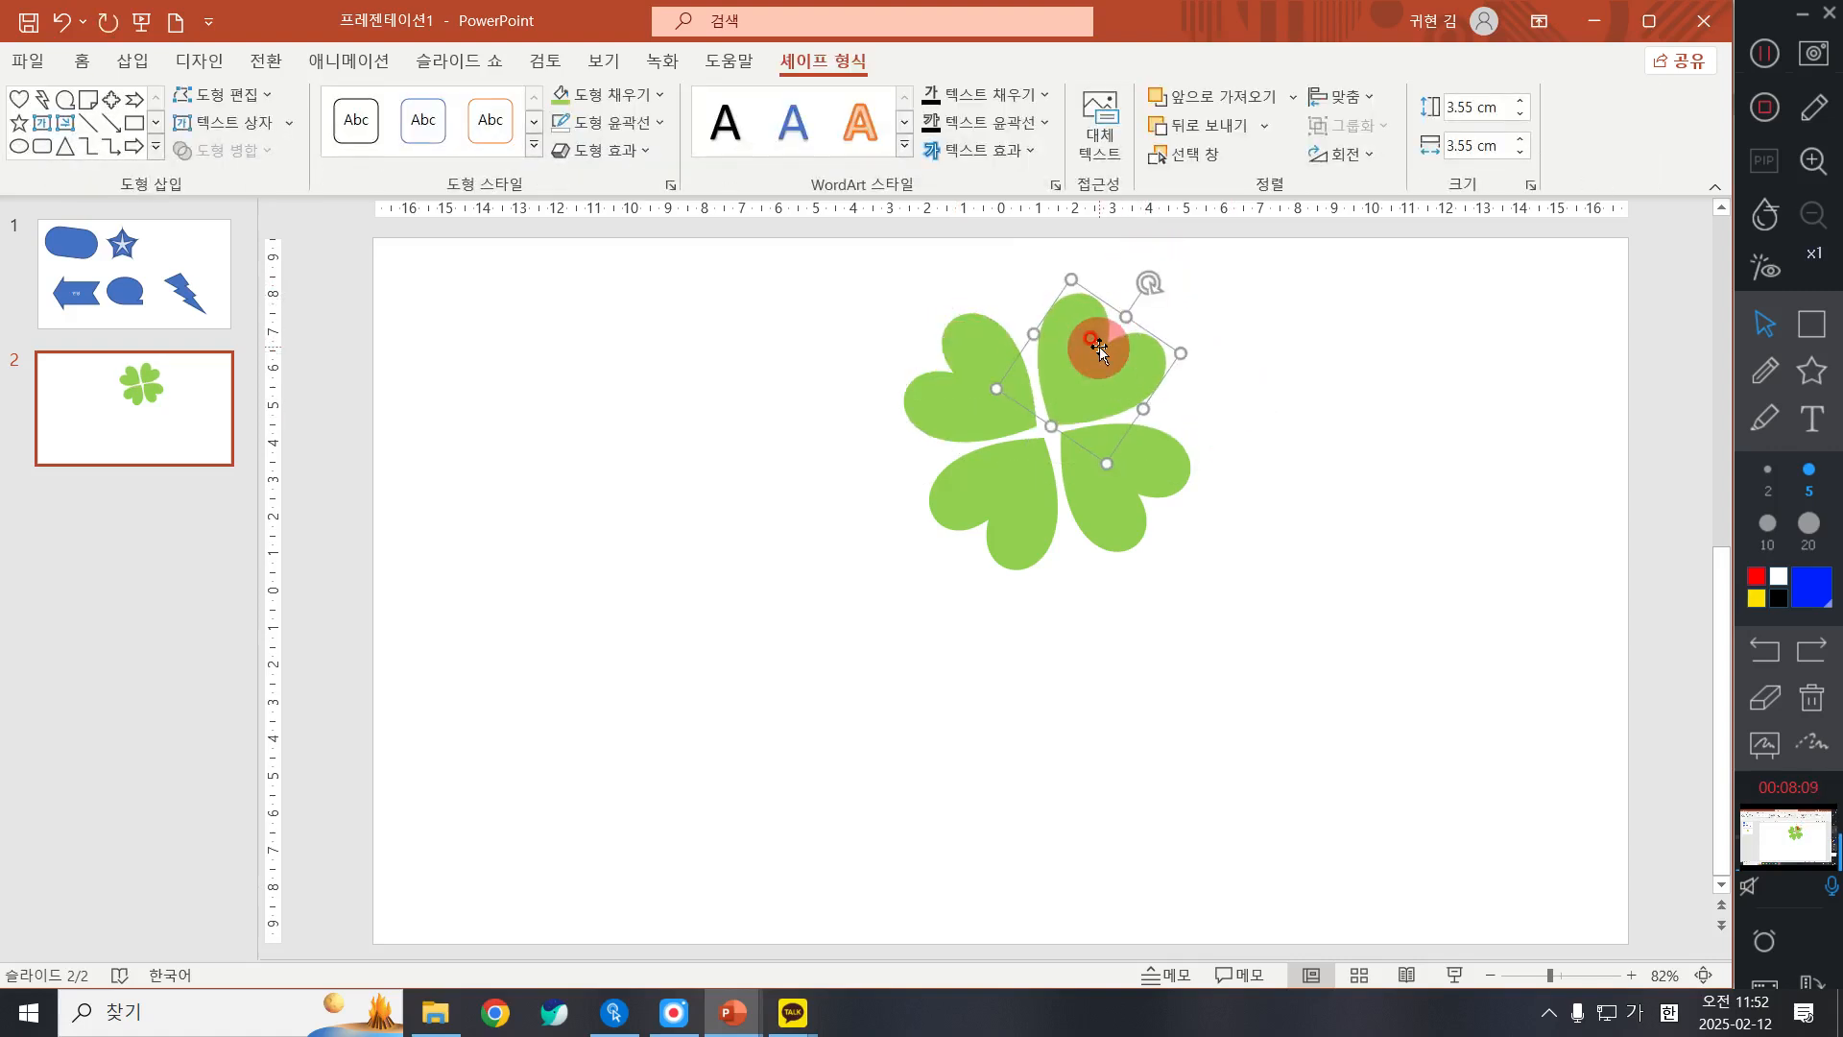
pyautogui.hotkey('ctrl', 'Up')
pyautogui.hotkey('ctrl', 'Left')
pyautogui.hotkey('ctrl', 'Left')
pyautogui.hotkey('ctrl', 'Left')
pyautogui.hotkey('ctrl', 'Left')
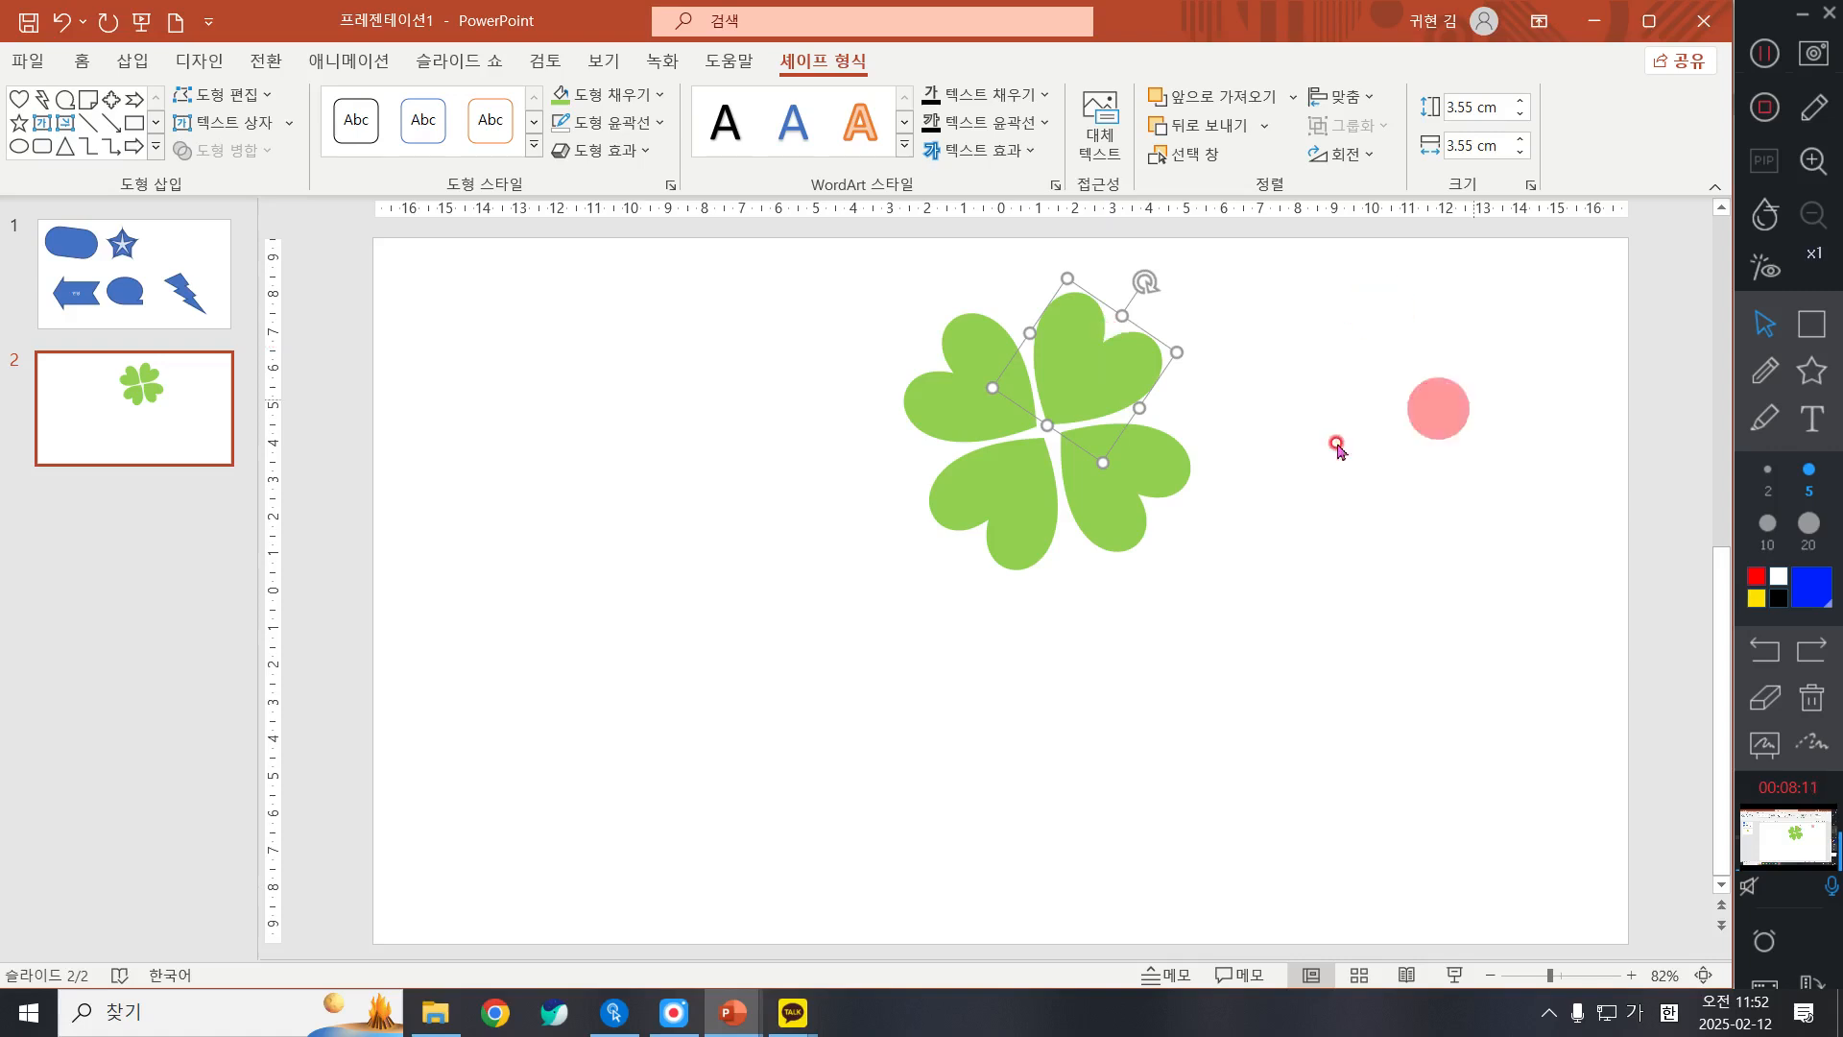
# Step: Nudge the lower-left leaf slightly up and to the left to align it with the other leaves
pyautogui.click(1015, 511)
pyautogui.hotkey('ctrl', 'Up')
pyautogui.hotkey('ctrl', 'Up')
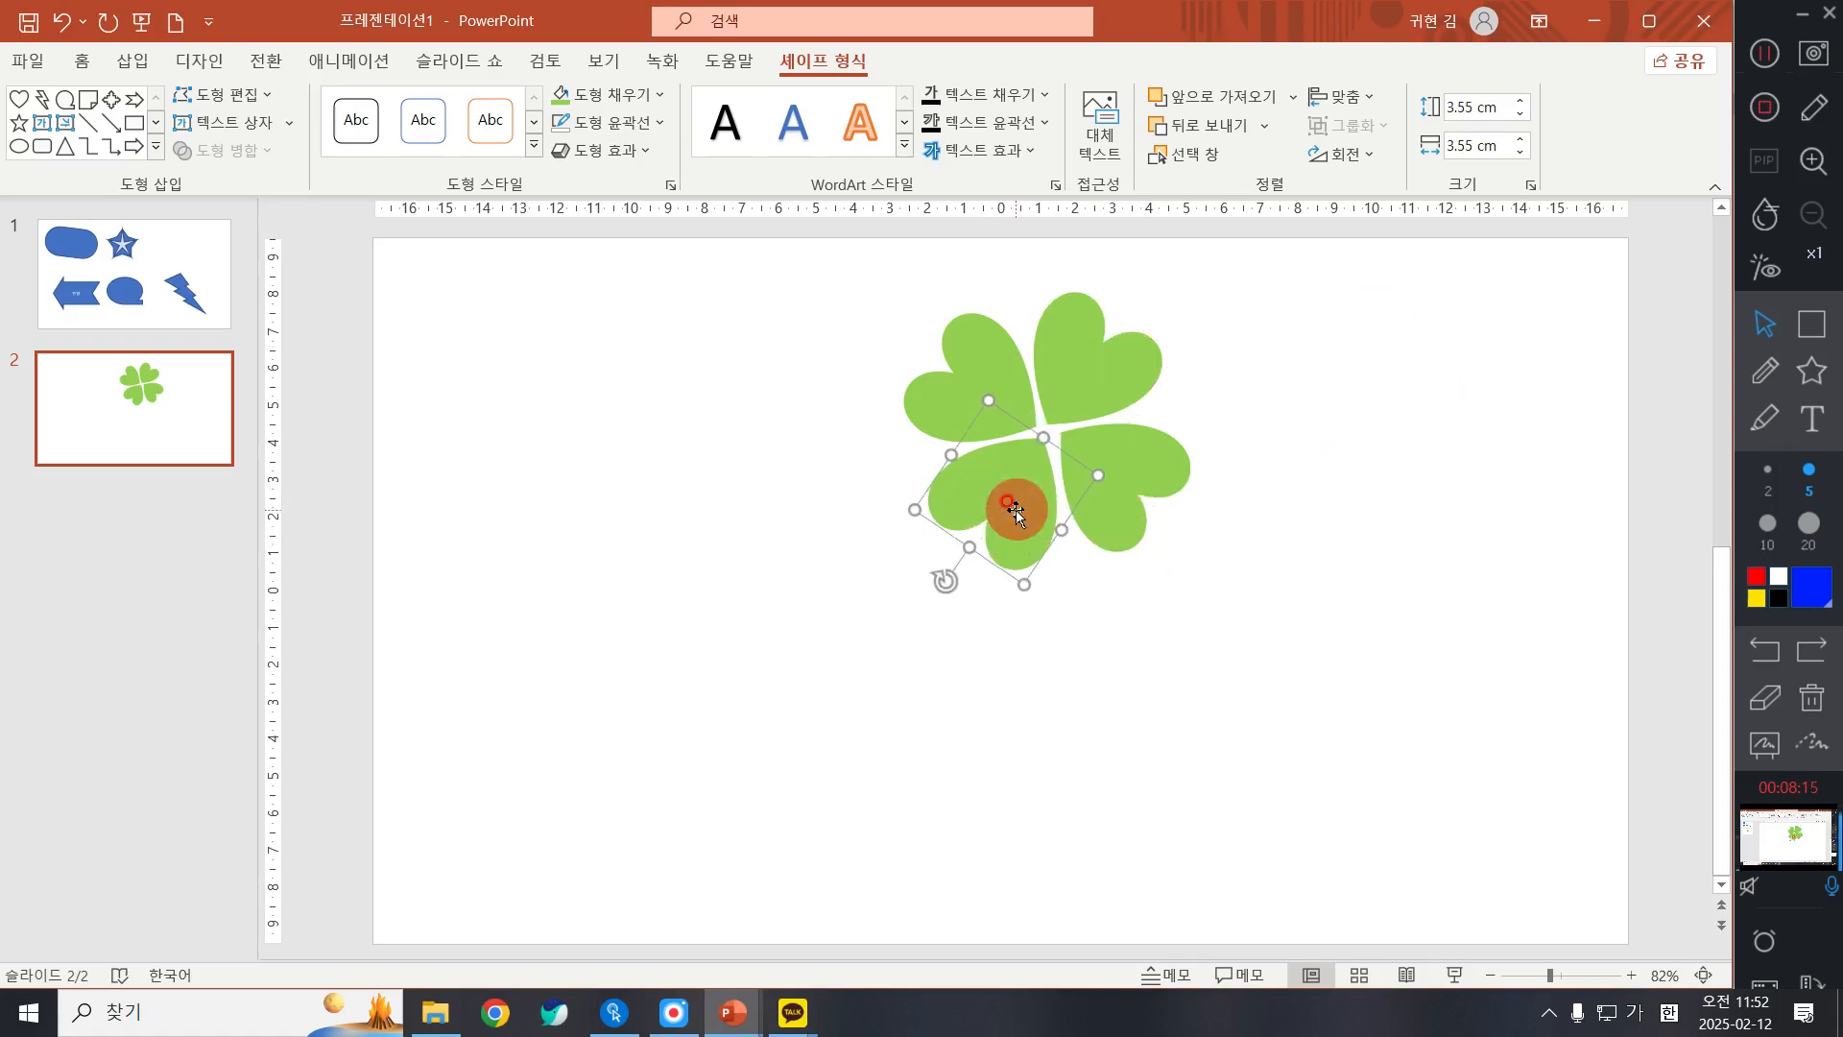
pyautogui.hotkey('ctrl', 'Left')
pyautogui.hotkey('ctrl', 'Left')
pyautogui.hotkey('ctrl', 'Left')
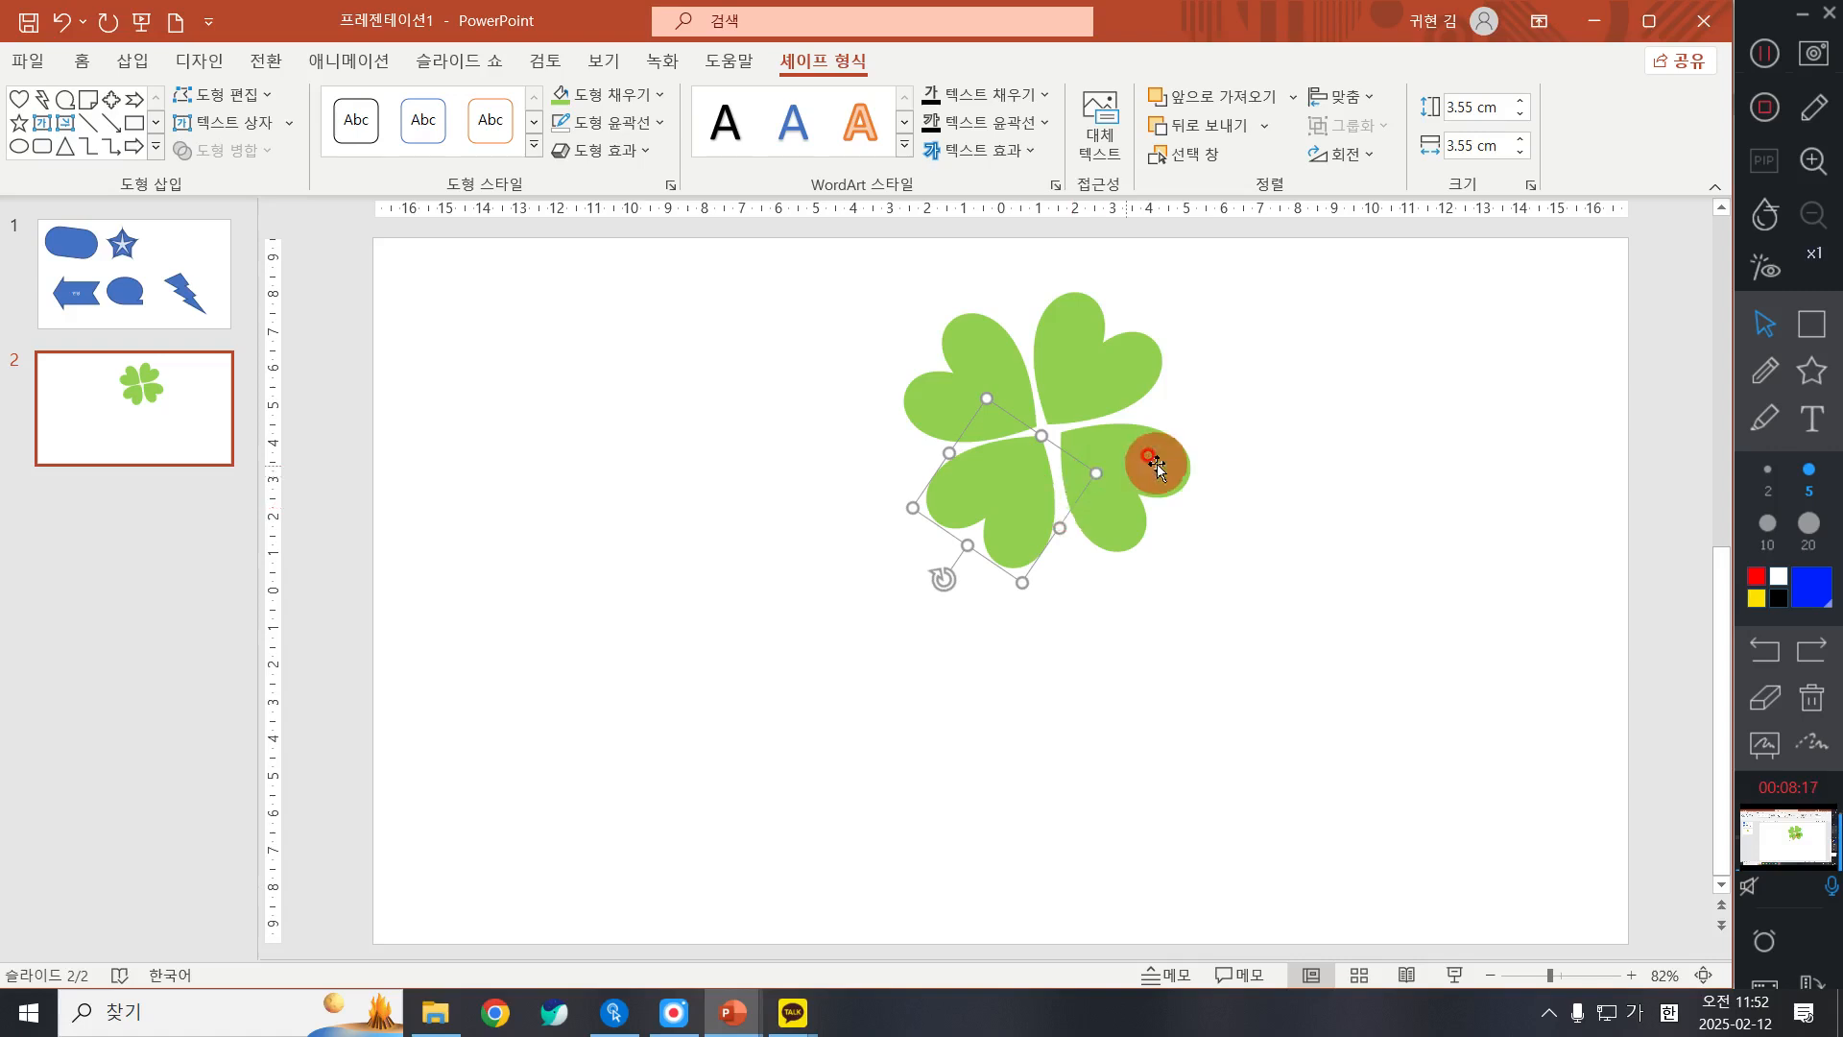
# Step: Nudge the lower-right leaf slightly to the left toward the clover's centre
pyautogui.click(1145, 460)
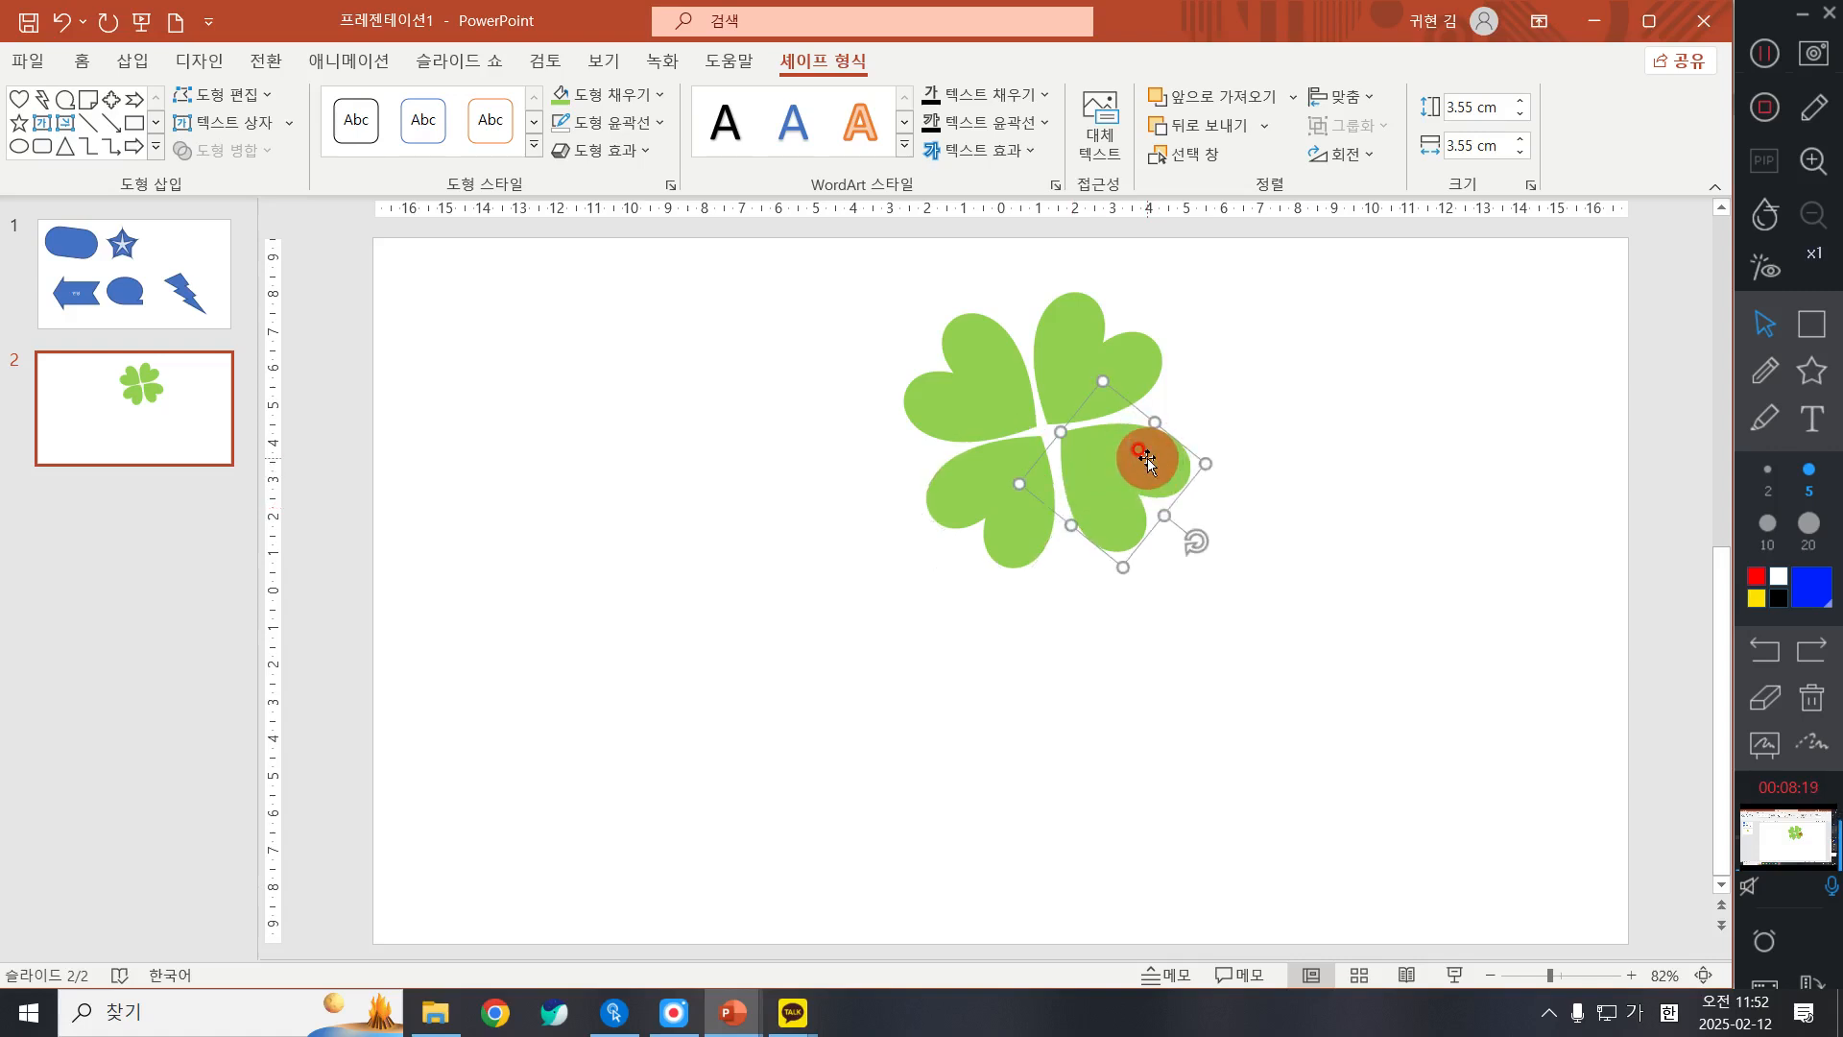
pyautogui.hotkey('ctrl', 'Left')
pyautogui.hotkey('ctrl', 'Left')
pyautogui.hotkey('ctrl', 'Left')
pyautogui.hotkey('ctrl', 'Left')
pyautogui.hotkey('ctrl', 'Left')
pyautogui.hotkey('ctrl', 'Left')
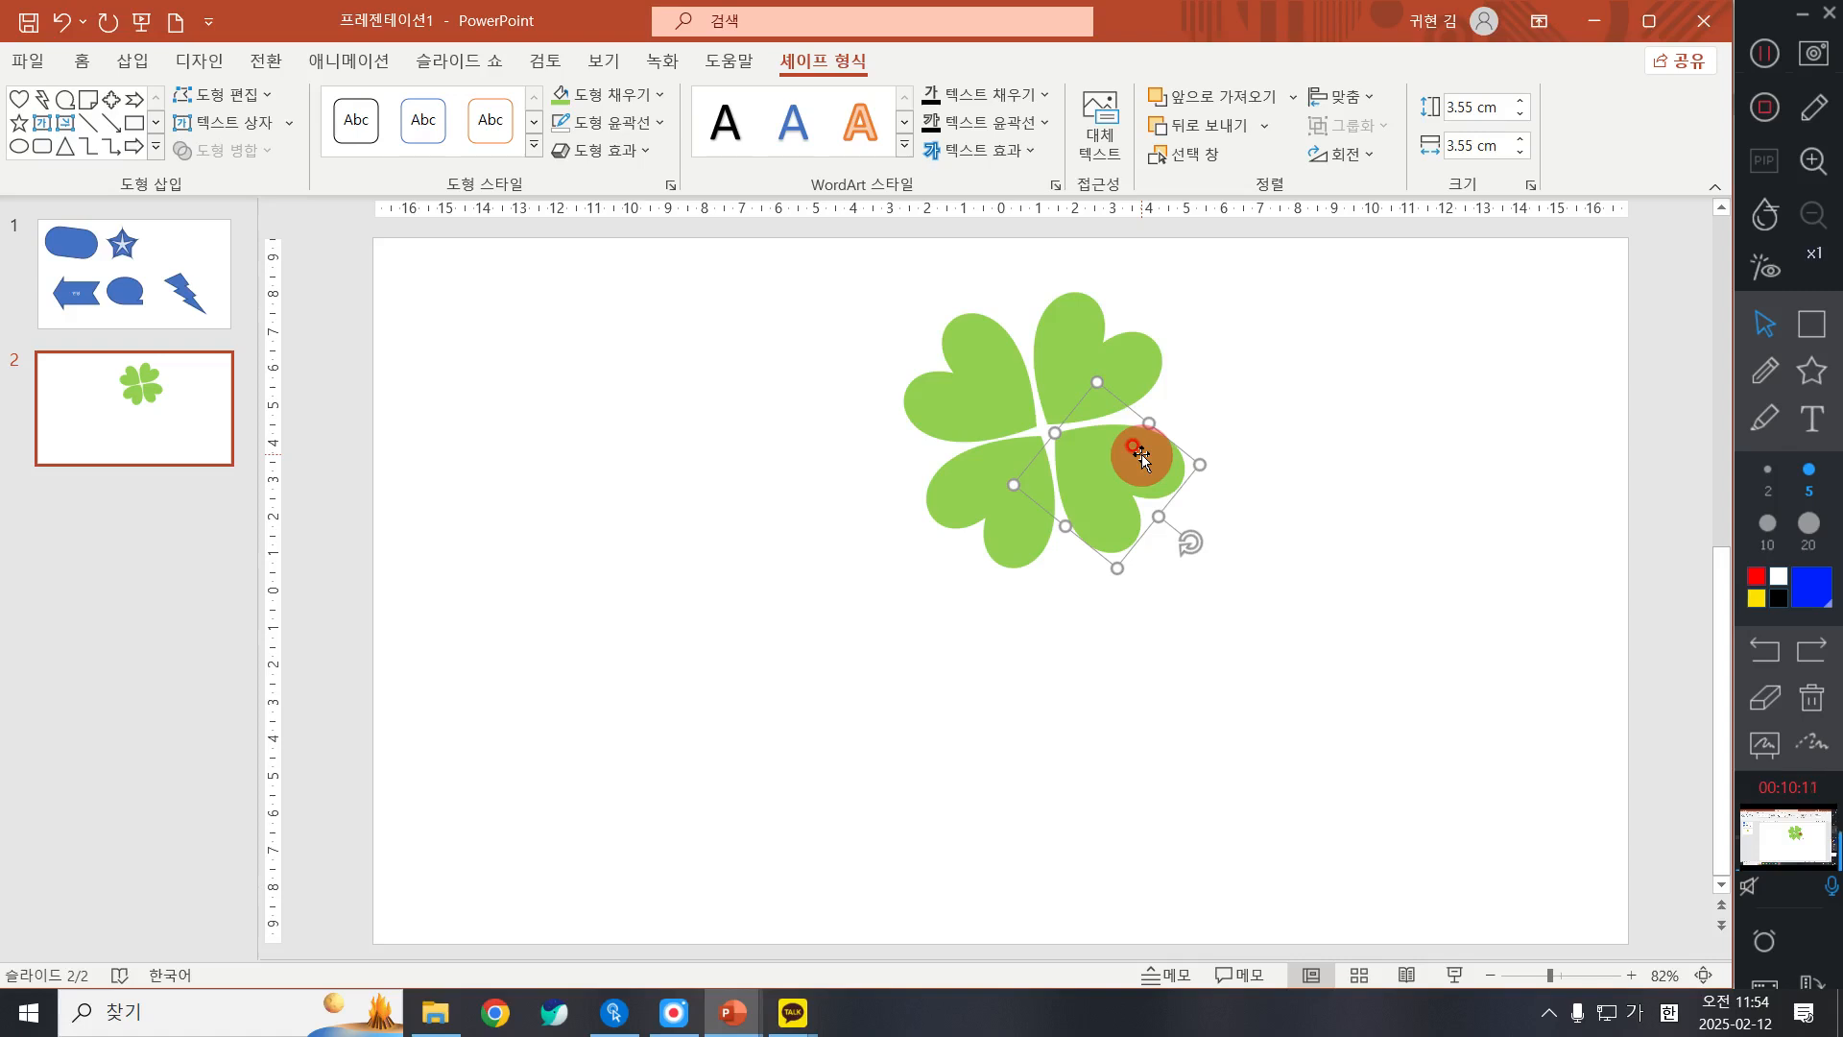
# Step: Draw a block arc (막힌 원호) about 10.86 cm wide and 7 cm high below and left of the clover
pyautogui.click(86, 65)
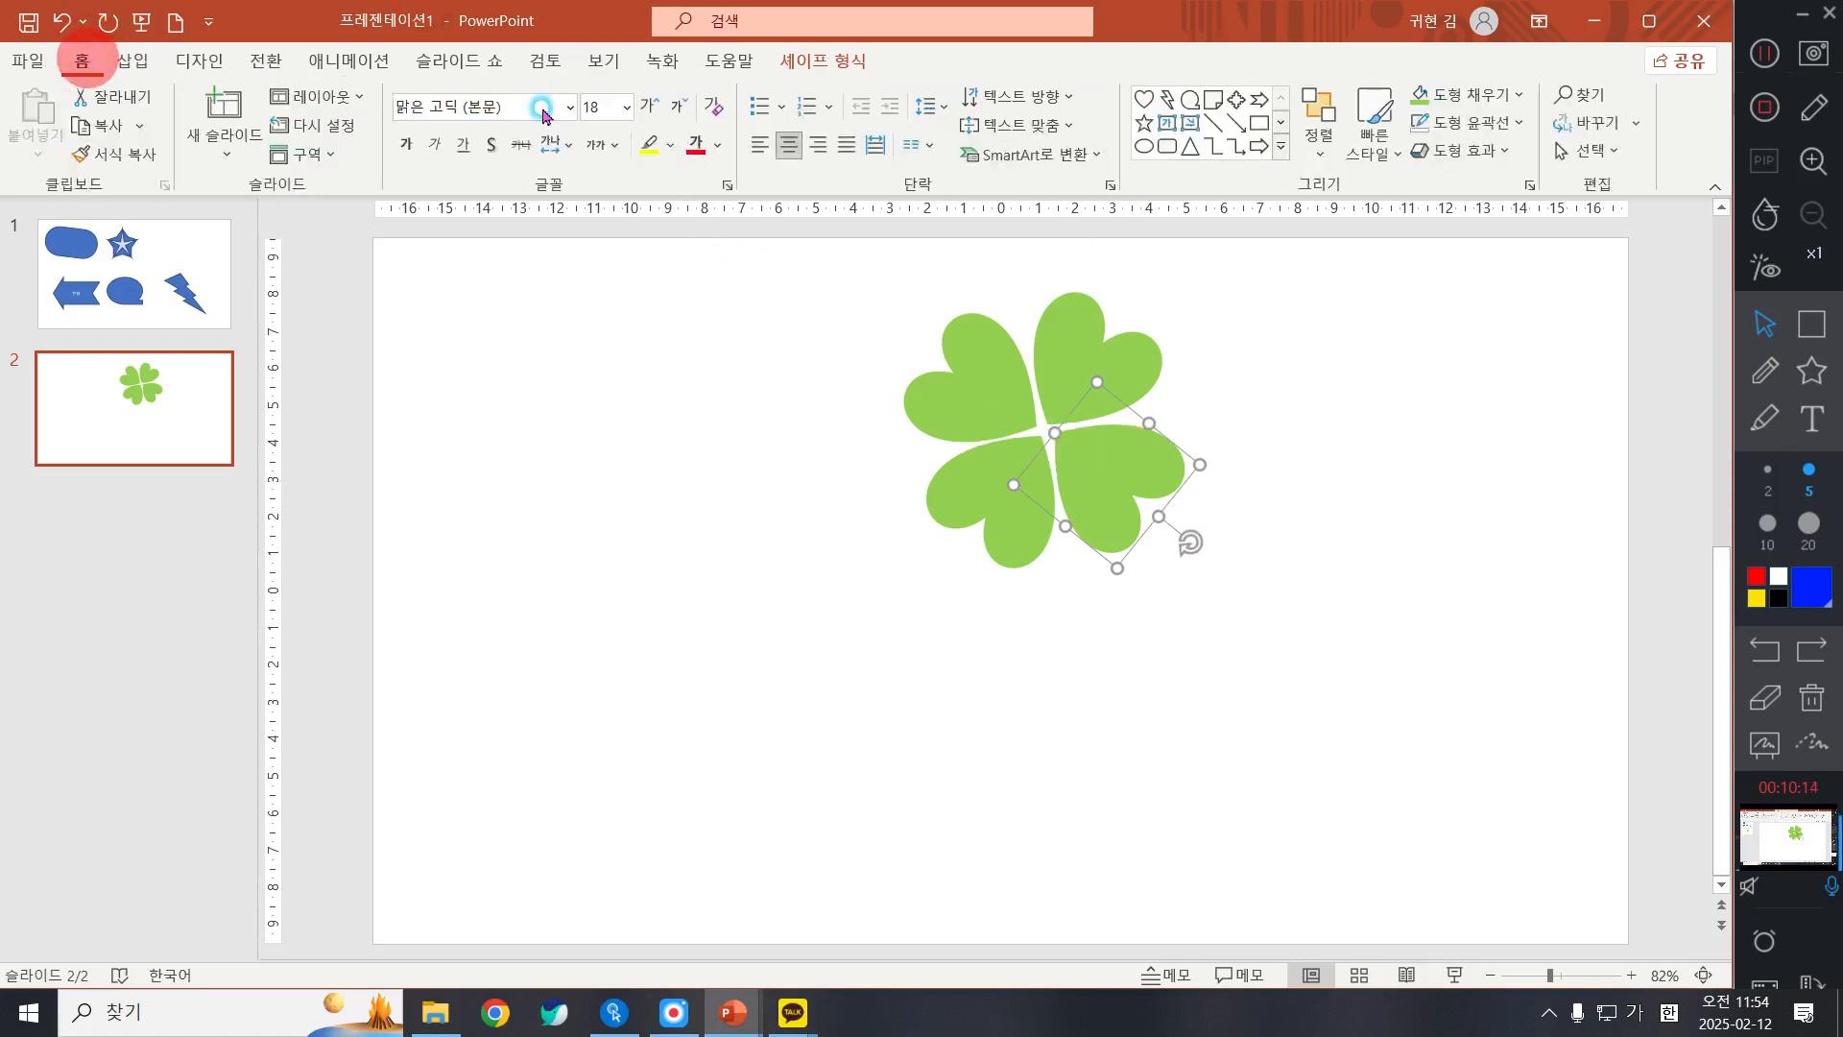
pyautogui.click(1282, 147)
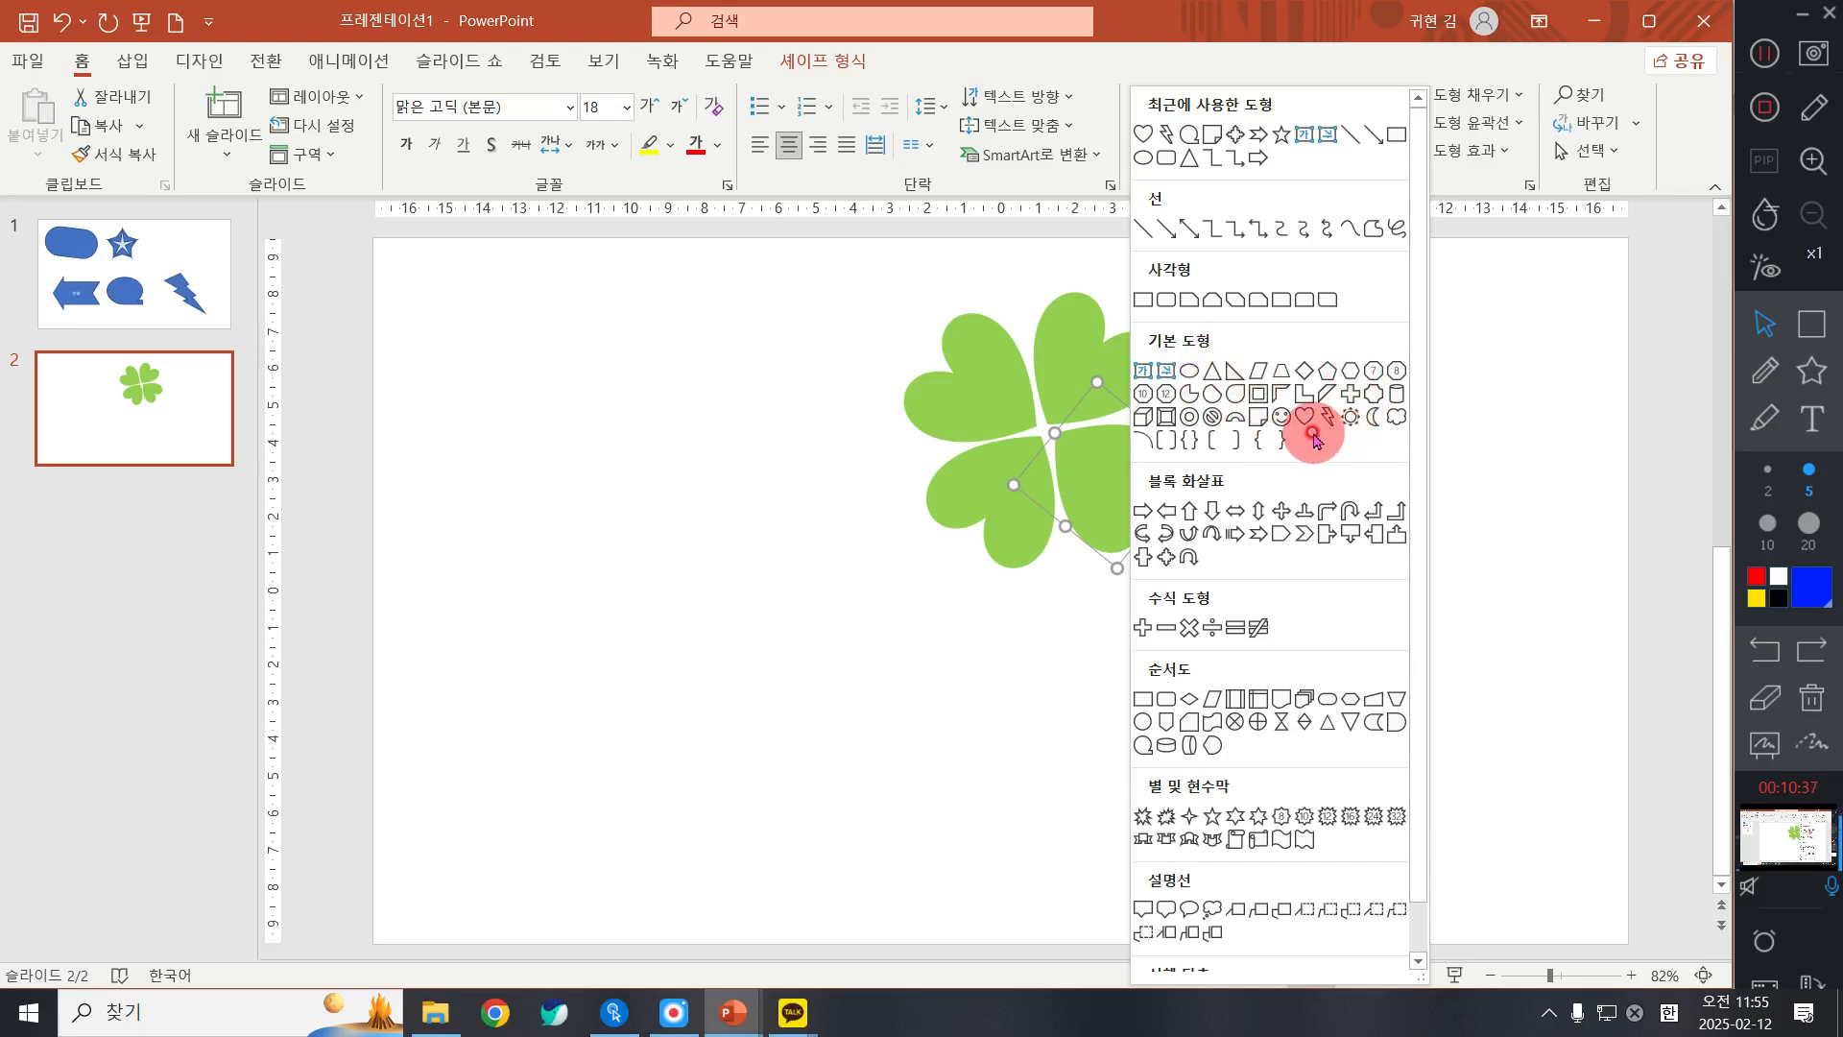
pyautogui.click(1231, 419)
pyautogui.moveTo(568, 503); pyautogui.dragTo(970, 763)
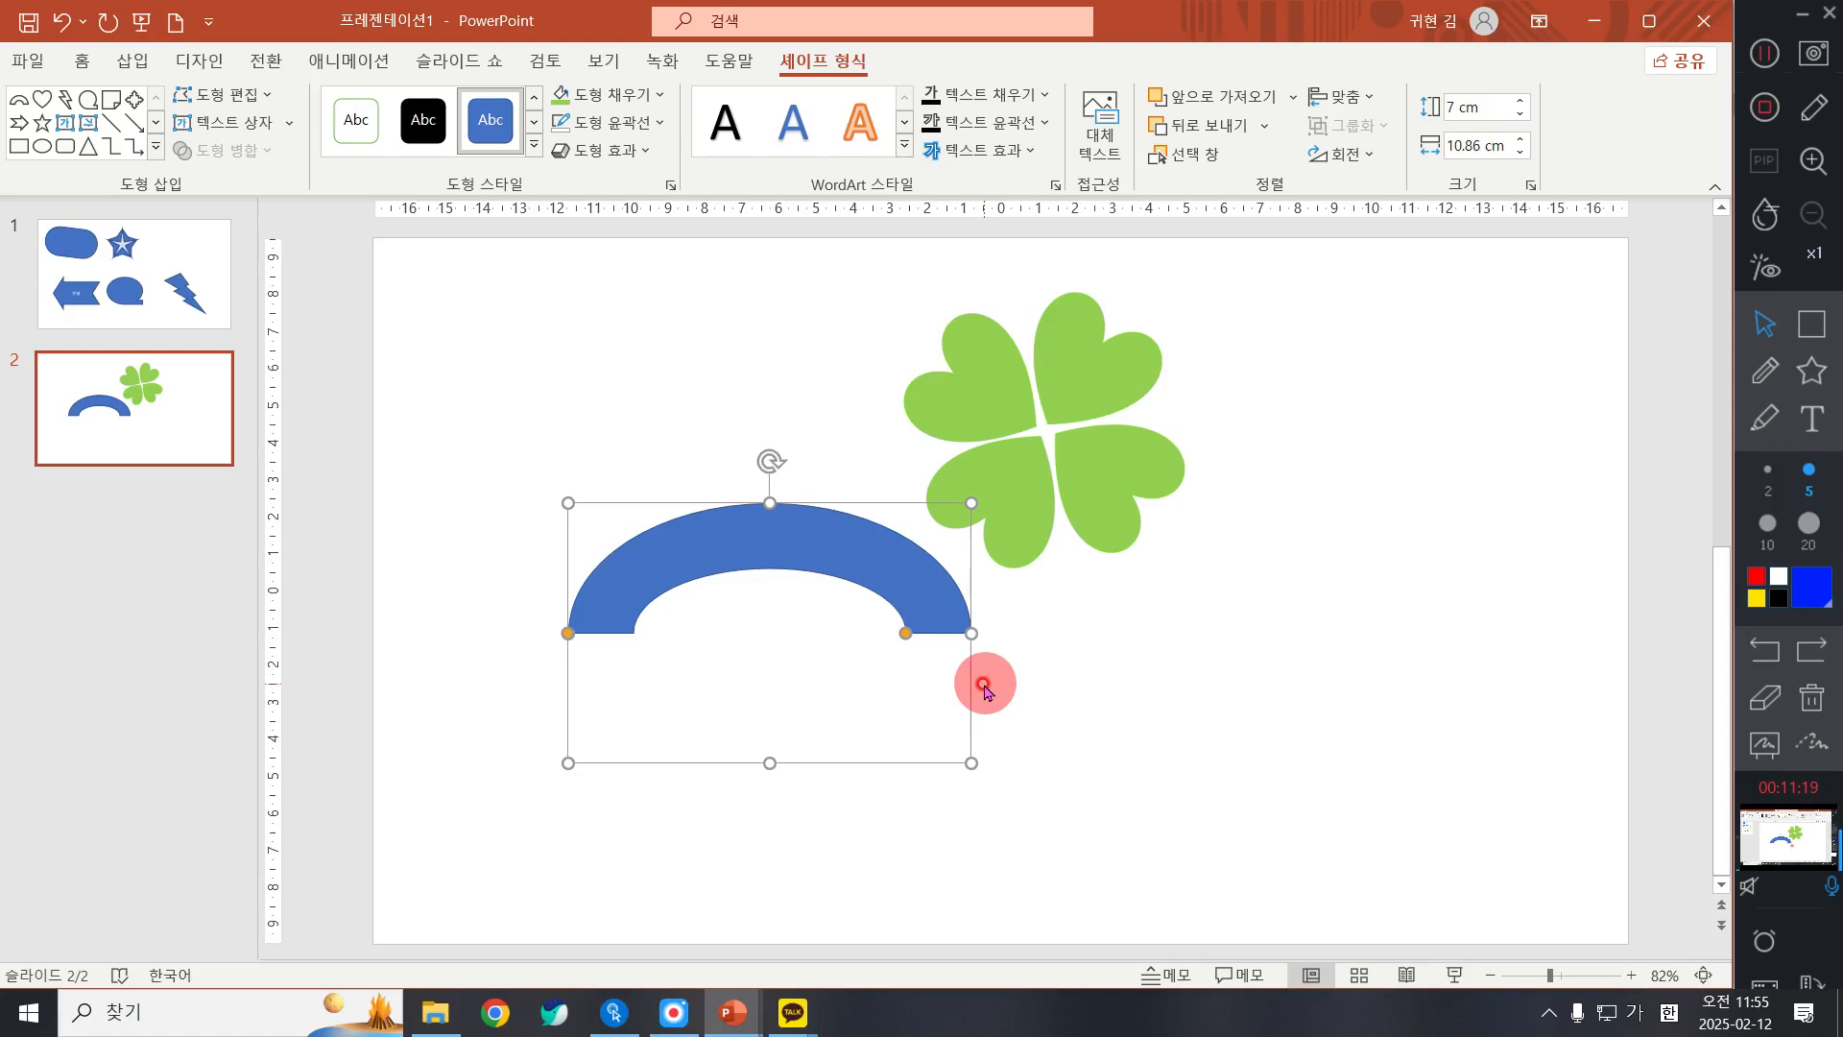
# Step: Enlarge the block arc to about 18.15 cm wide and 10.11 cm high, and thin its band into a slender stem
pyautogui.moveTo(752, 539); pyautogui.dragTo(687, 510)
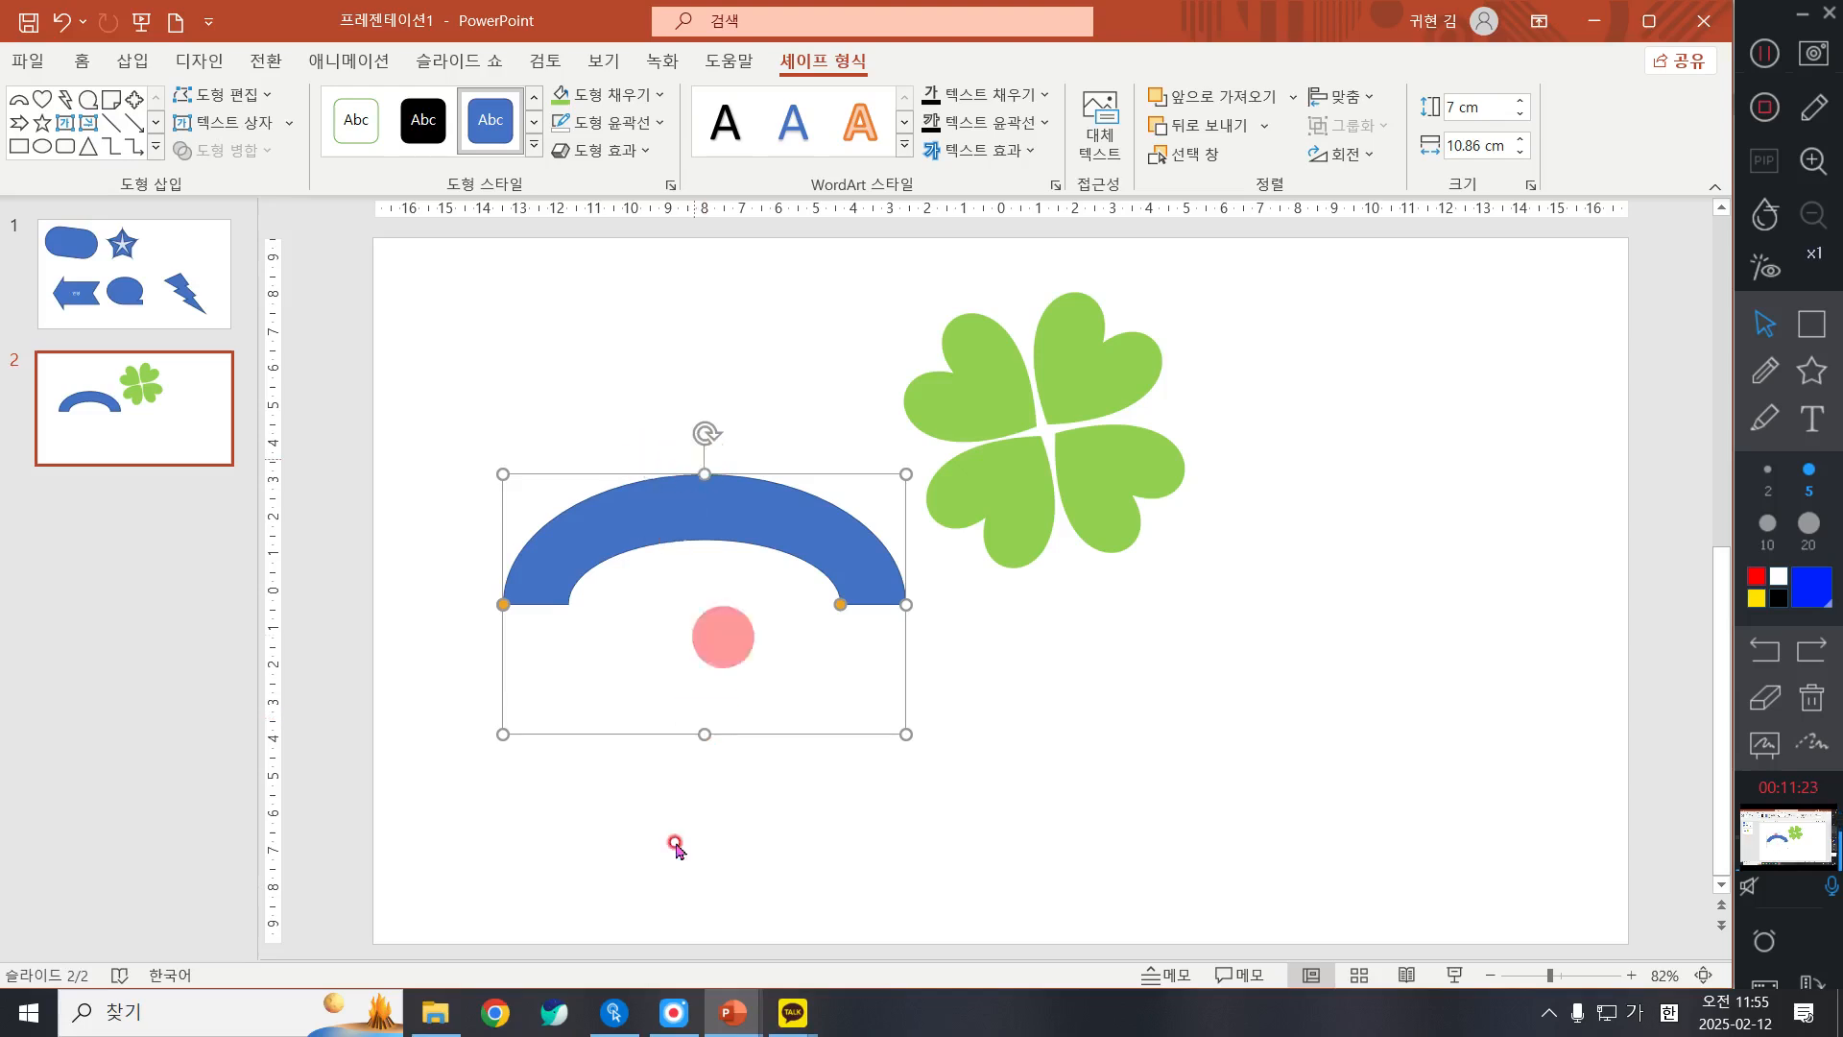
pyautogui.moveTo(705, 735); pyautogui.dragTo(707, 849)
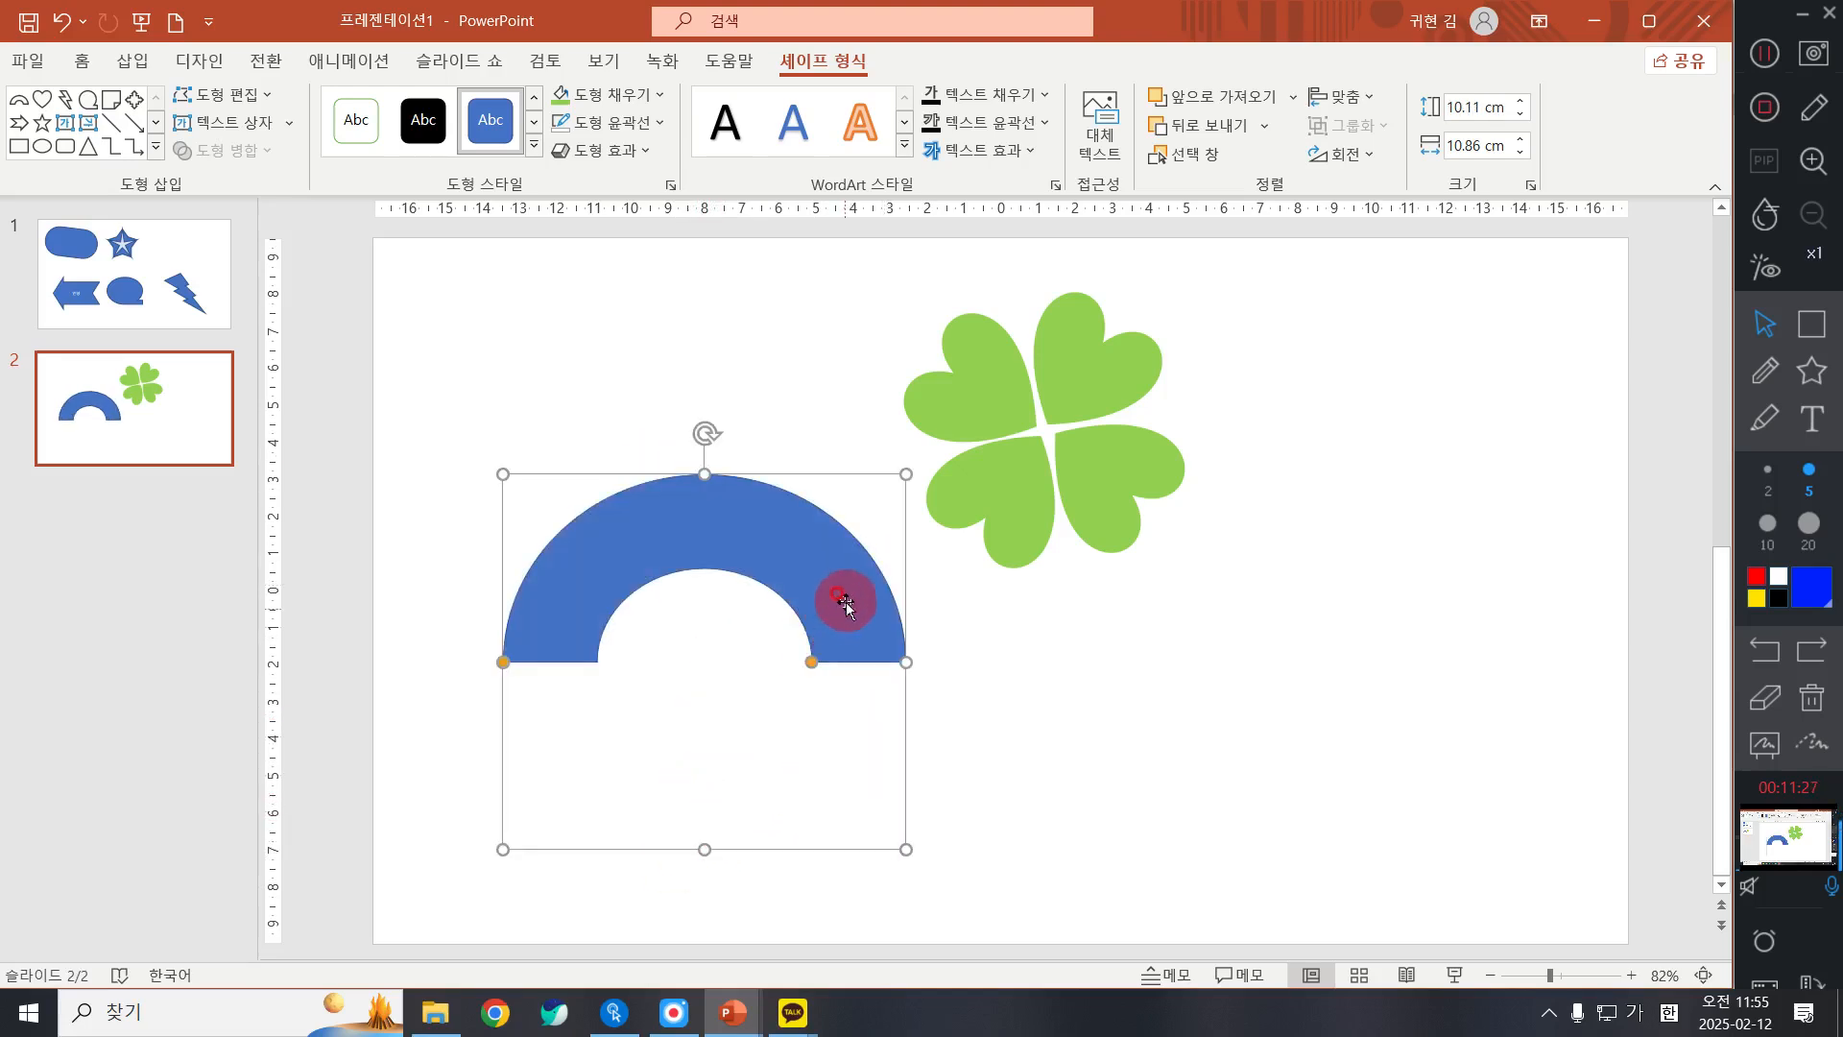
pyautogui.moveTo(904, 663); pyautogui.dragTo(1176, 611)
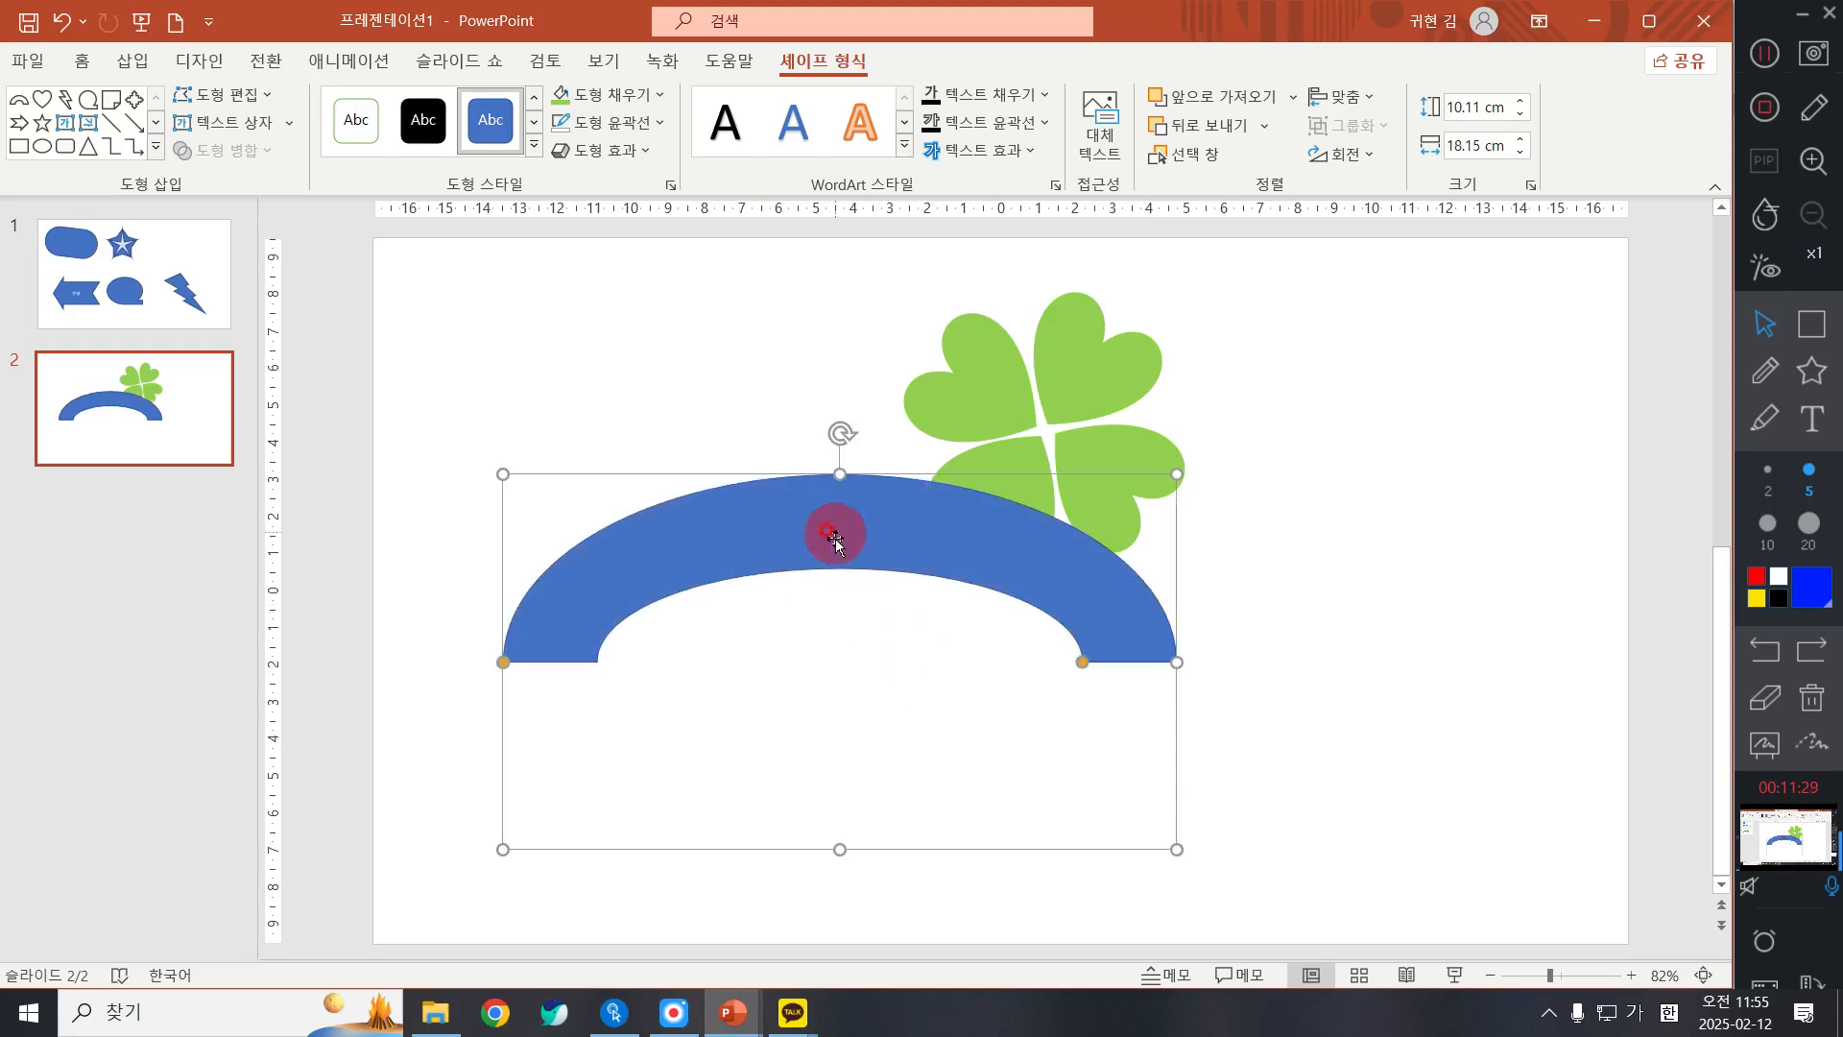
pyautogui.moveTo(835, 538); pyautogui.dragTo(821, 562)
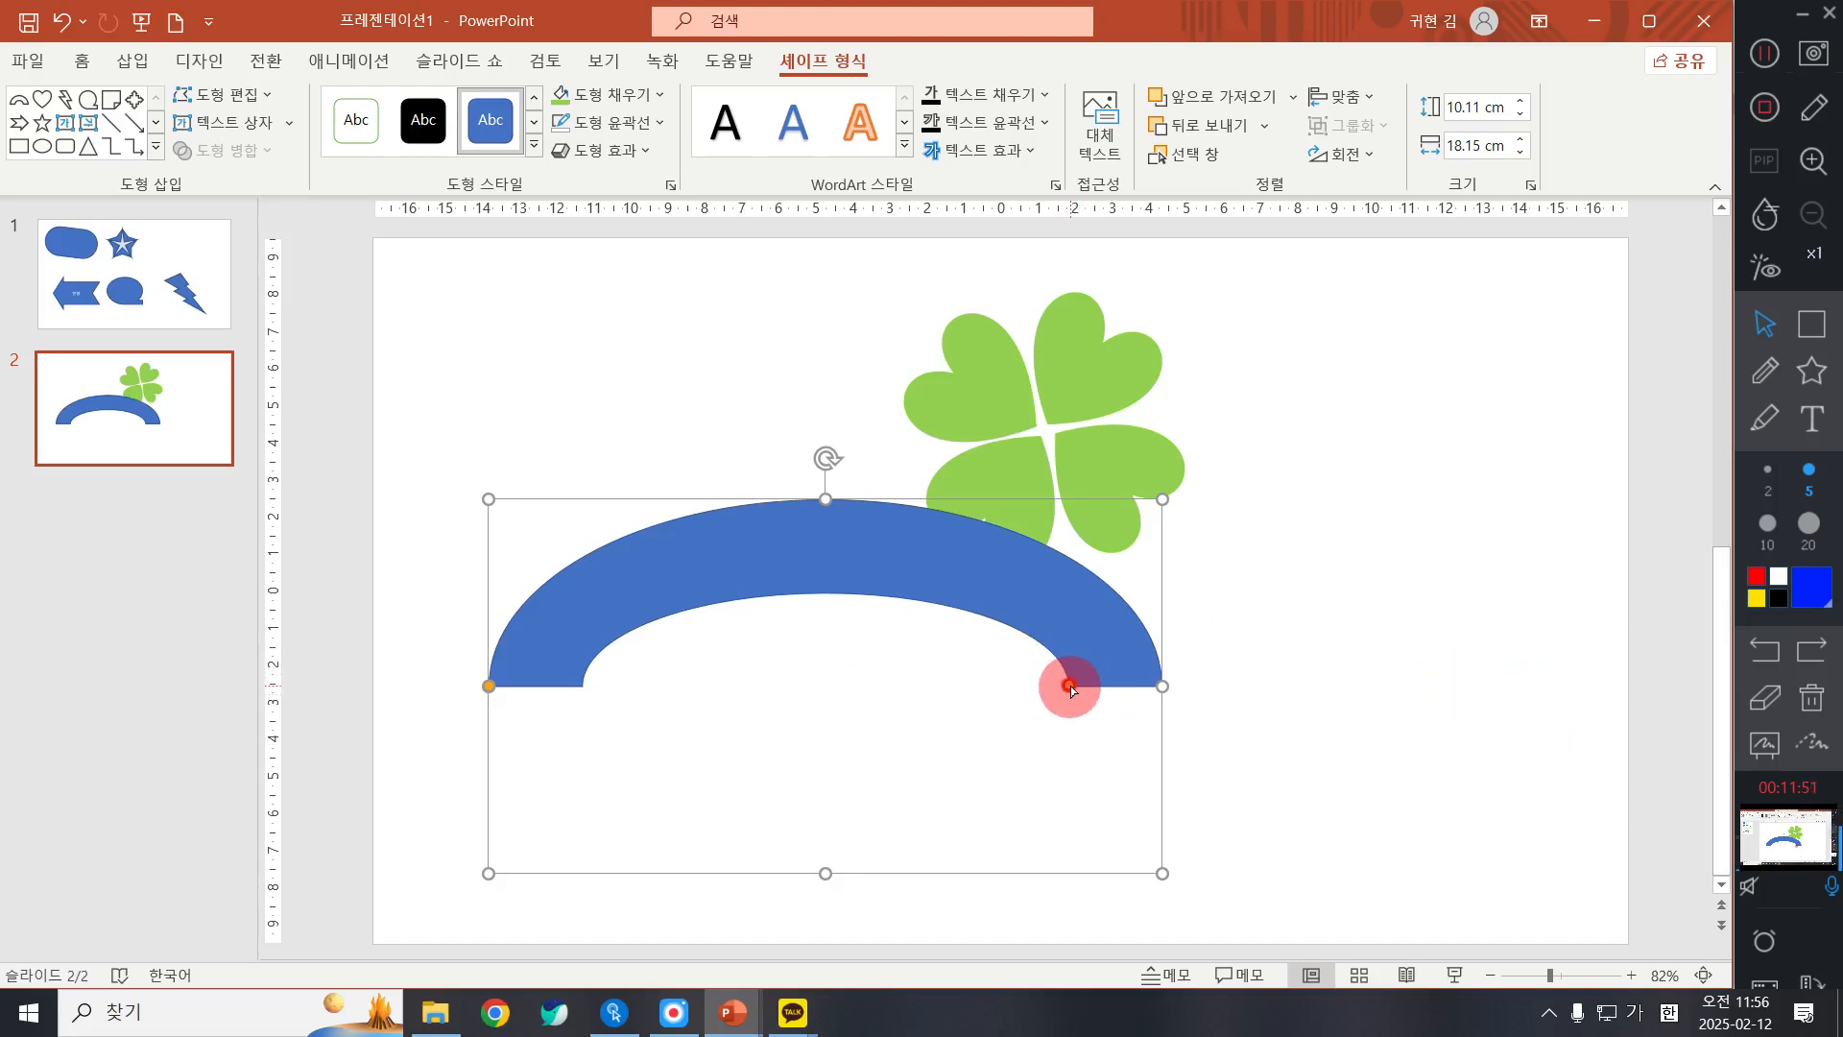
pyautogui.moveTo(1070, 687); pyautogui.dragTo(1138, 683)
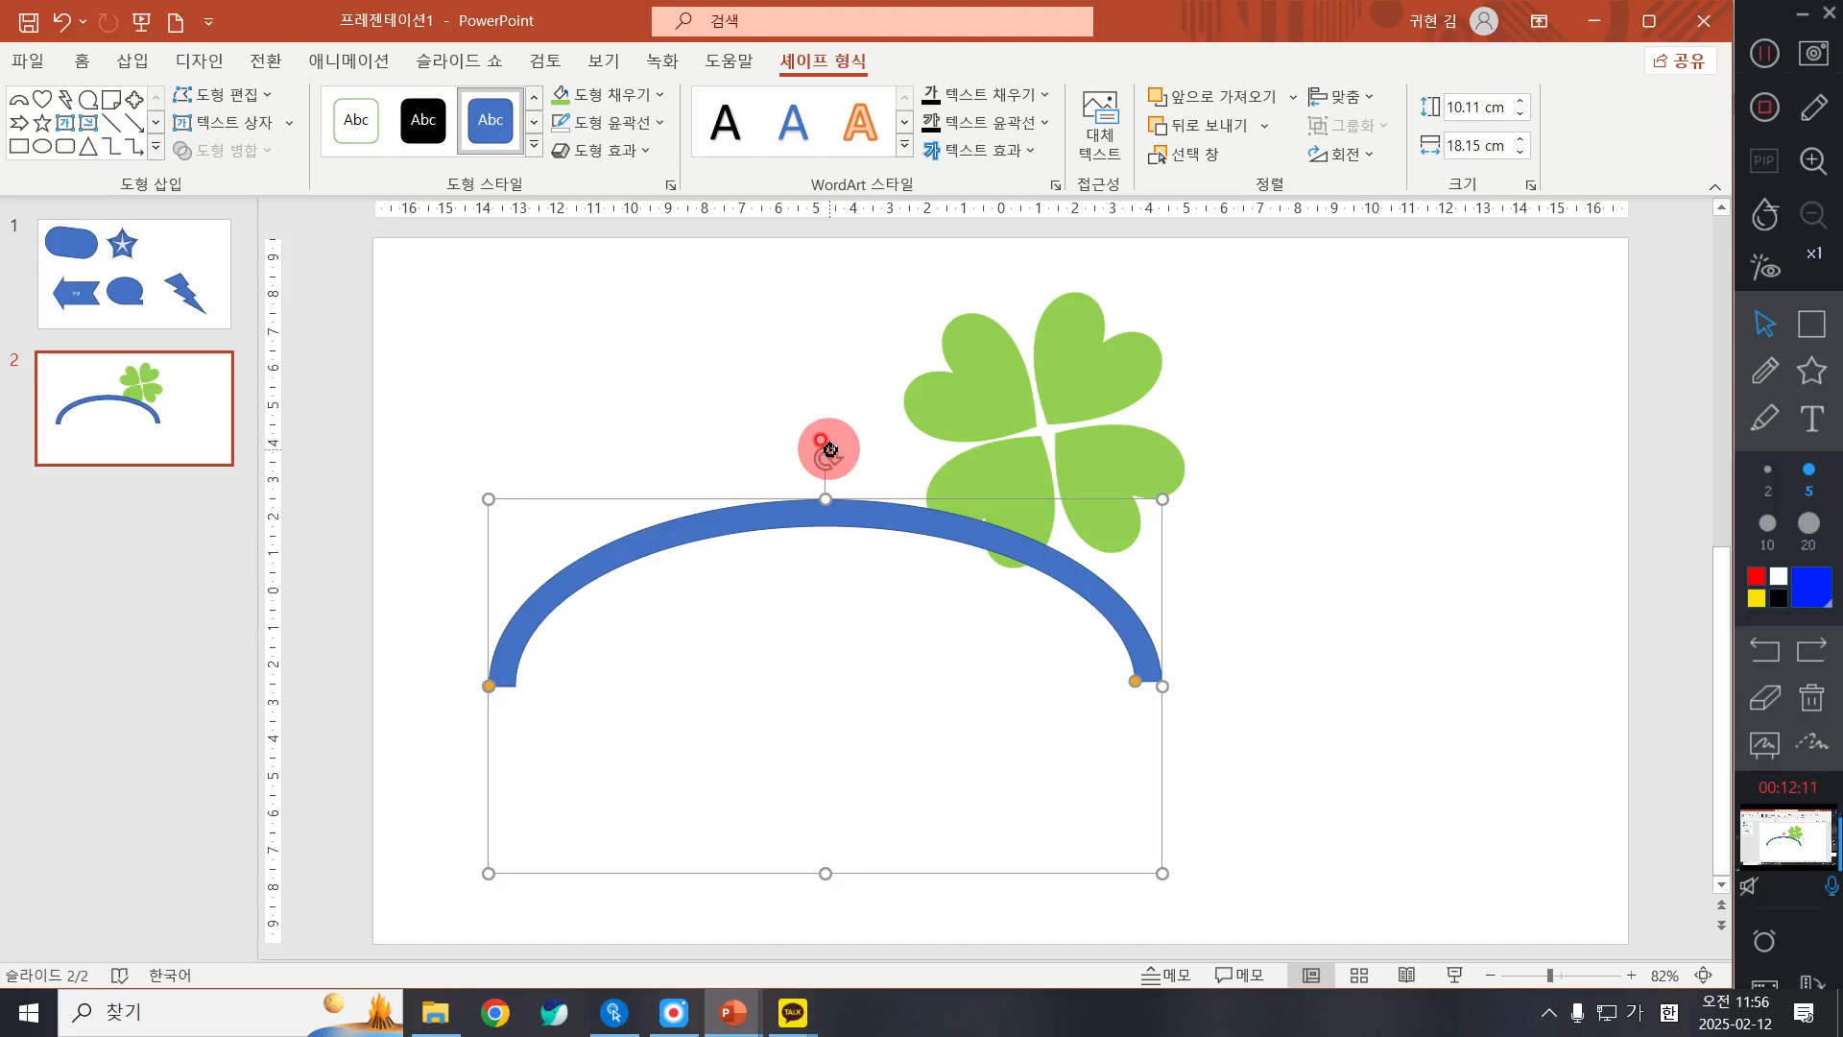
# Step: Rotate the arc counterclockwise and shorten it to about 15.87 cm, with its upper end at the clover's centre
pyautogui.moveTo(827, 448); pyautogui.dragTo(616, 500)
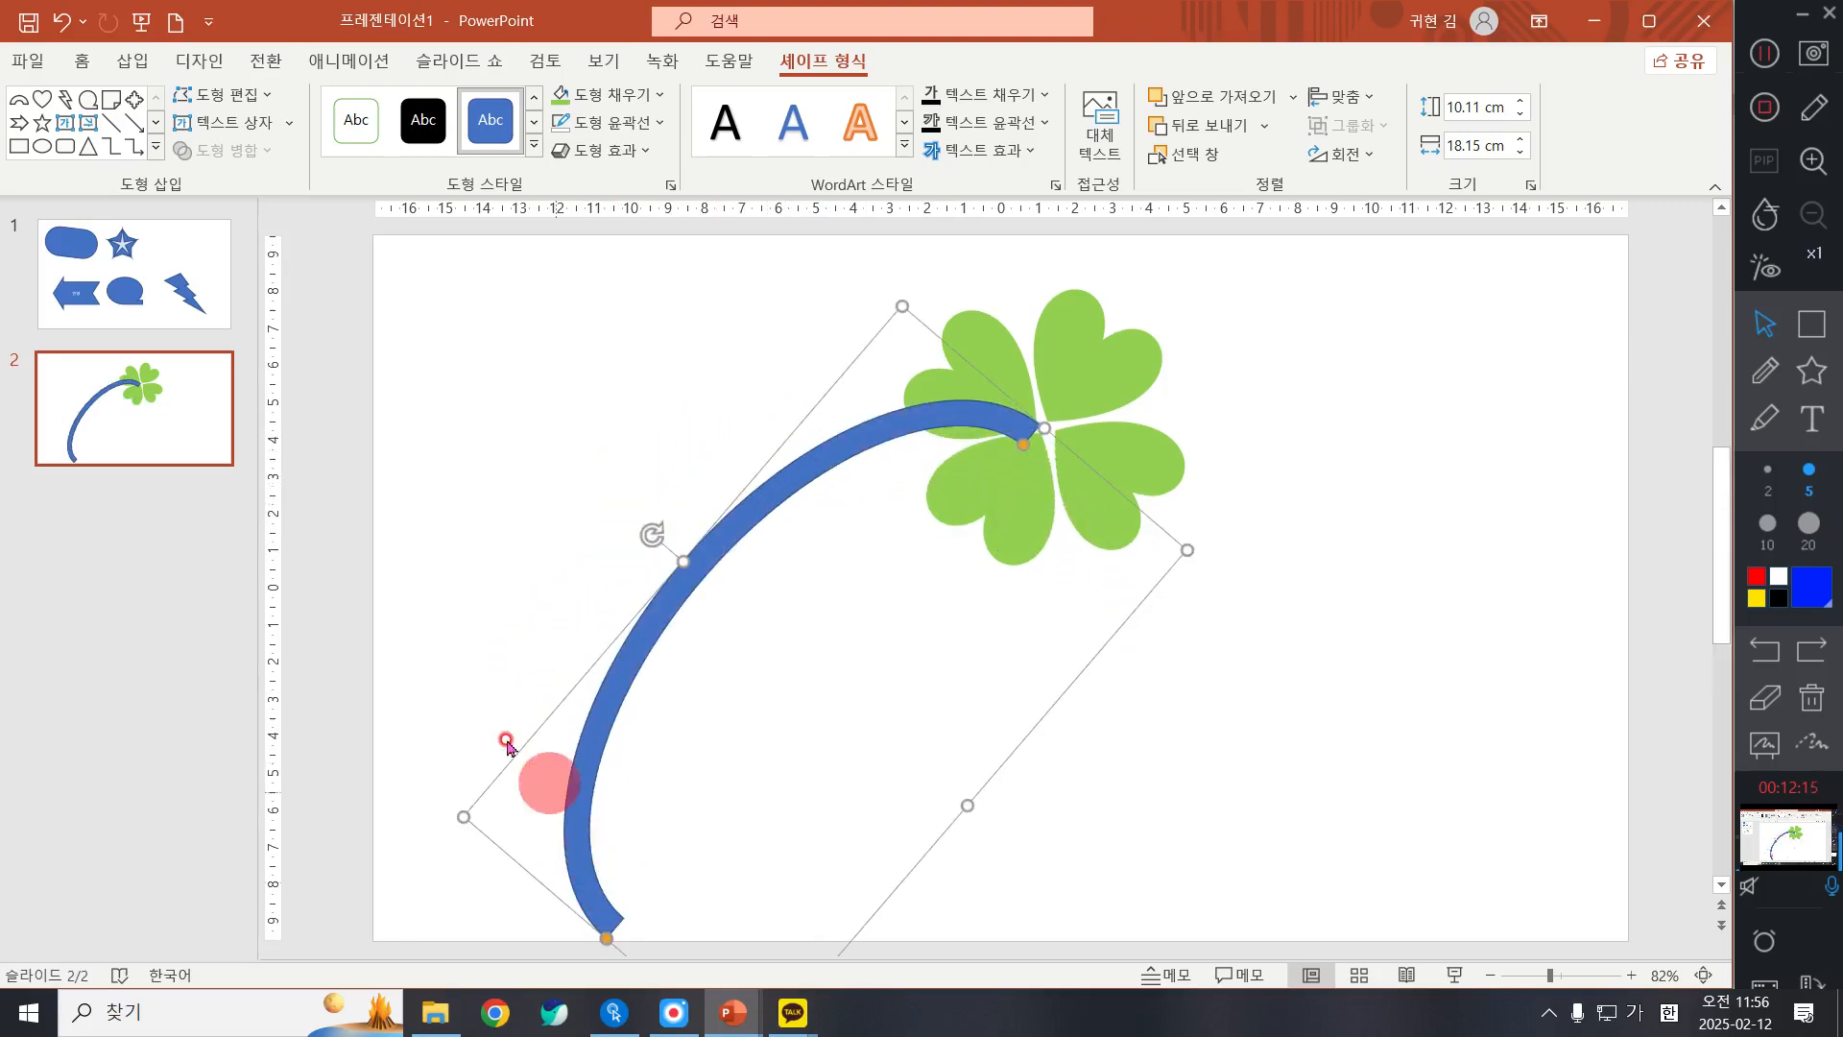
pyautogui.moveTo(451, 815); pyautogui.dragTo(515, 748)
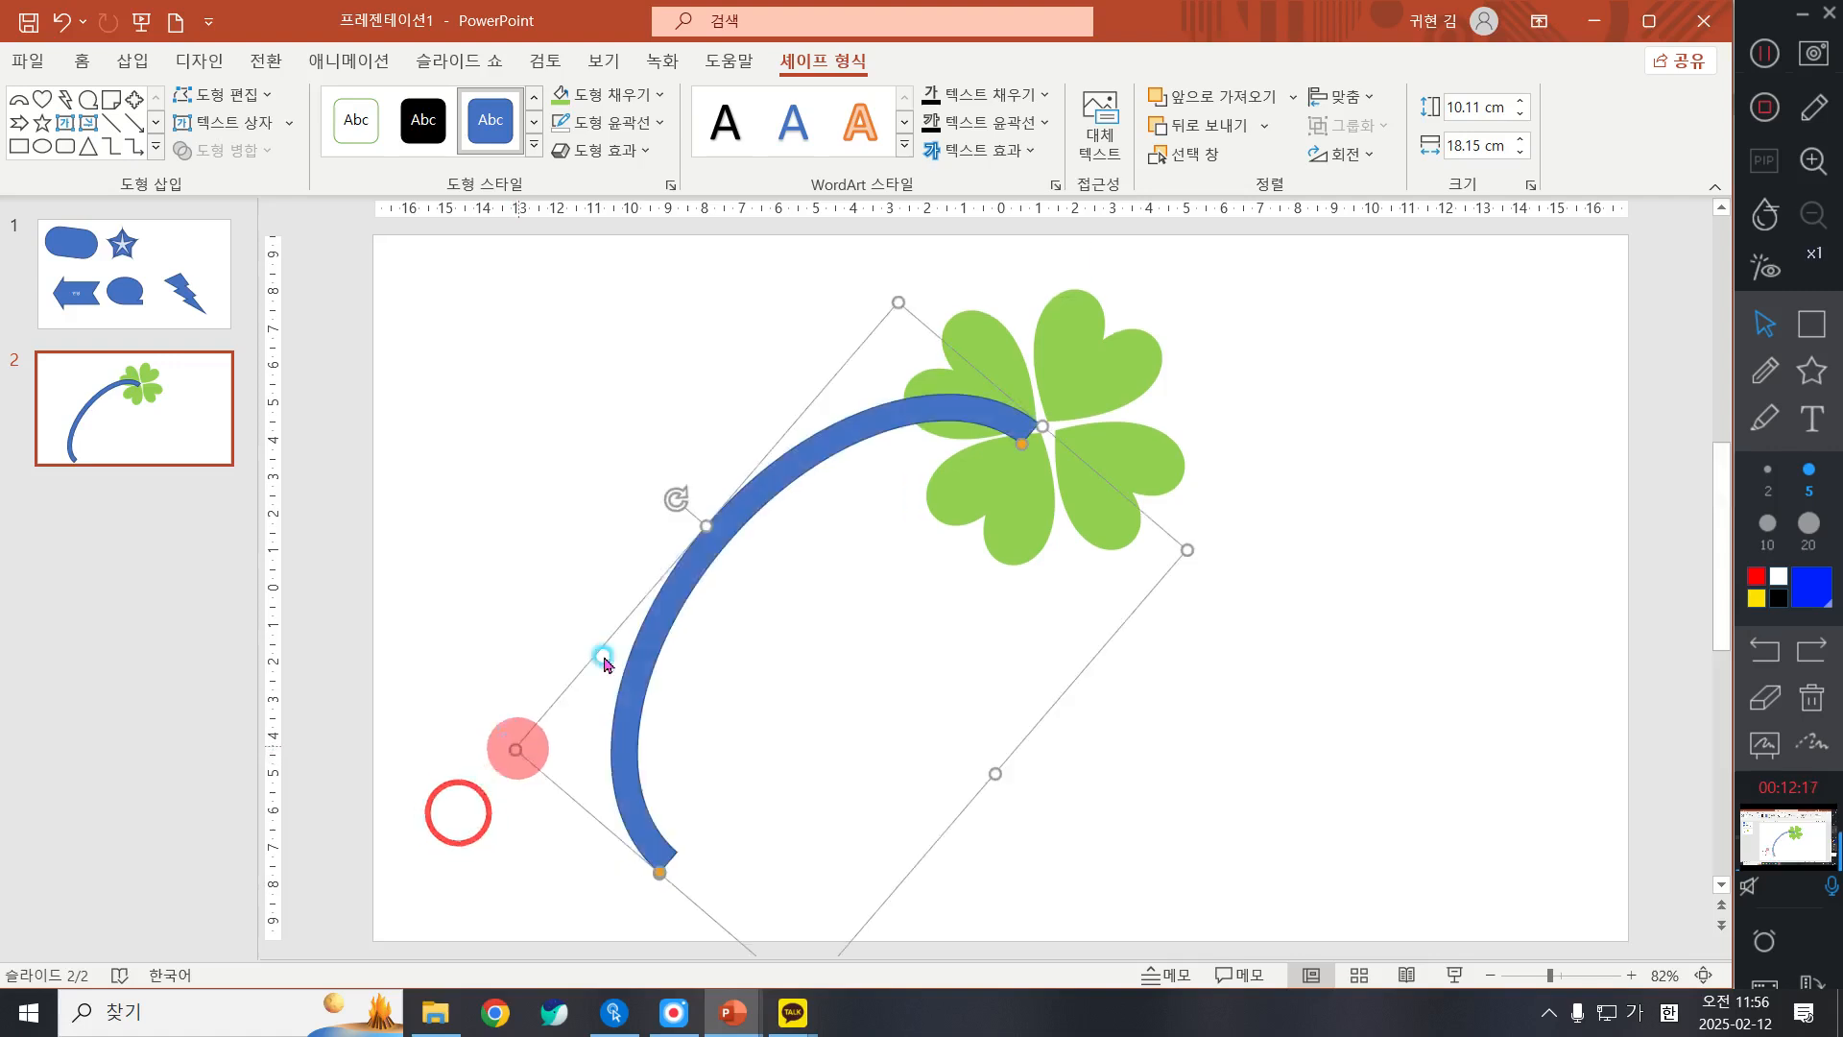
pyautogui.moveTo(759, 511)
pyautogui.mouseDown()
pyautogui.moveTo(754, 492)
pyautogui.moveTo(783, 499)
pyautogui.mouseUp()
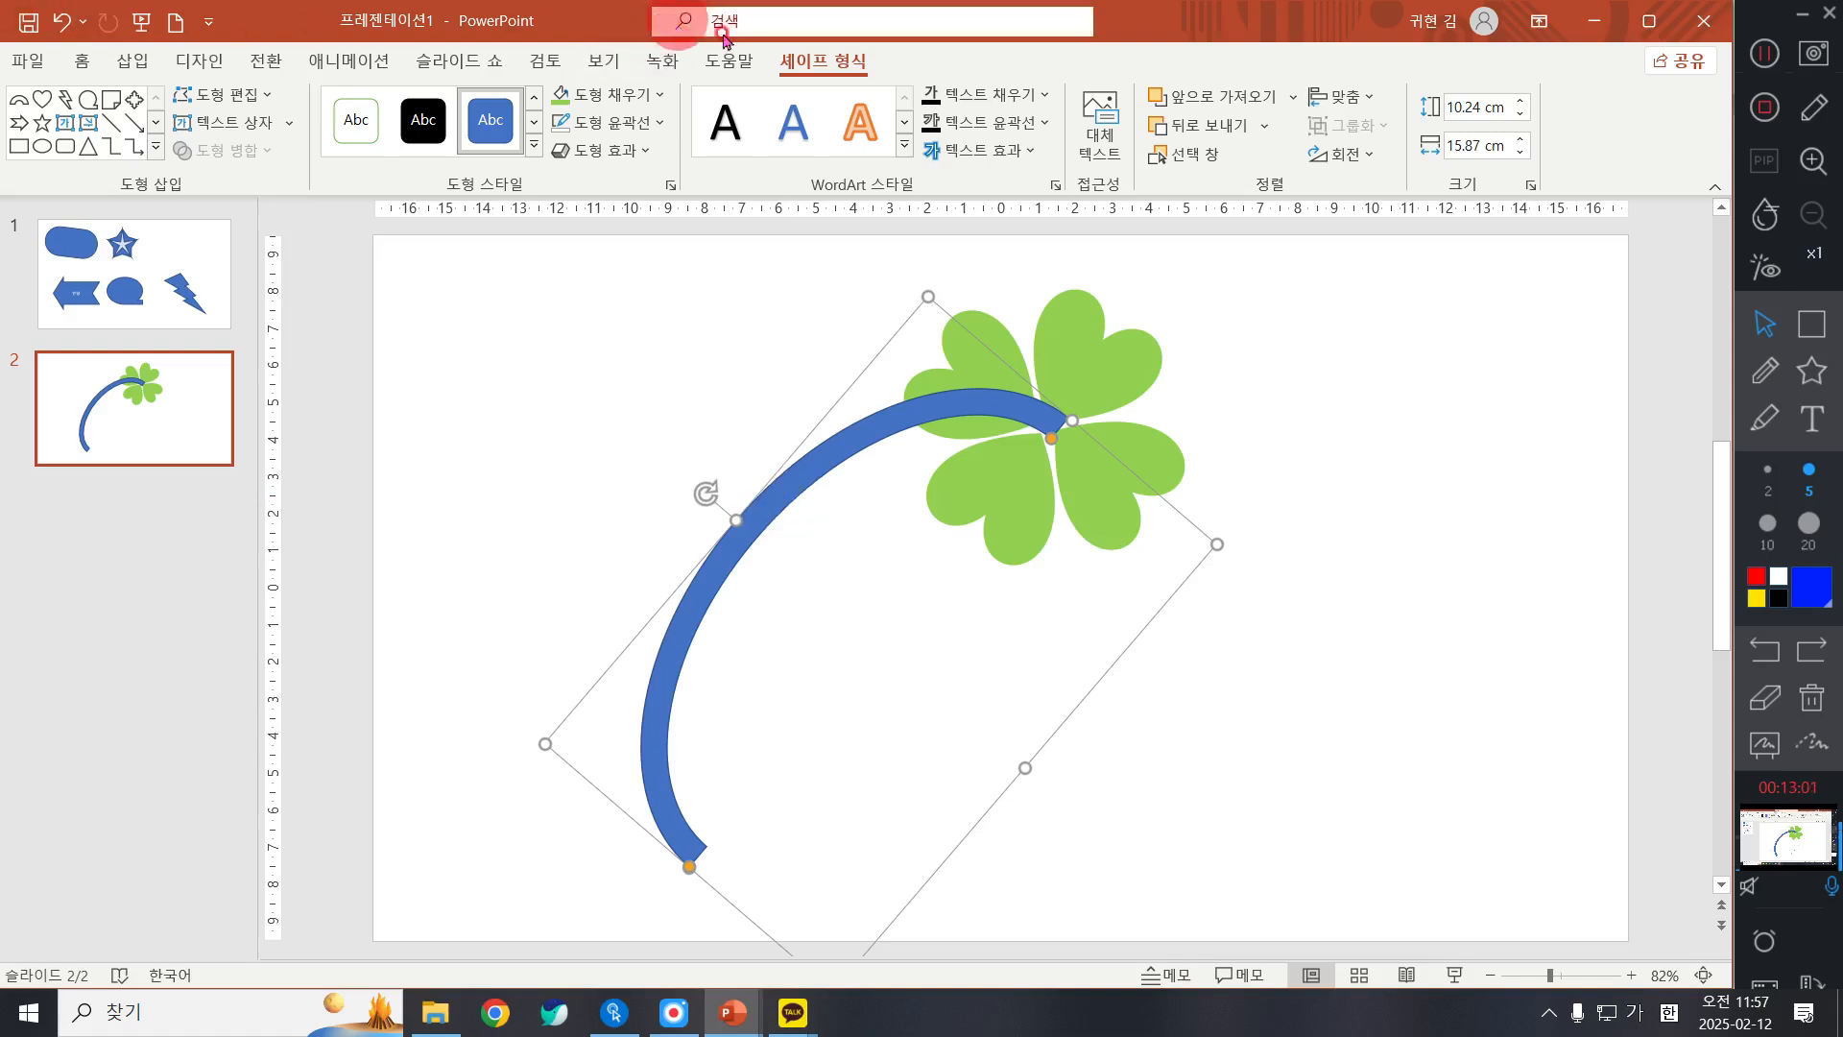
# Step: Fill the stem arc with the leaves' light green and remove its outline
pyautogui.click(630, 106)
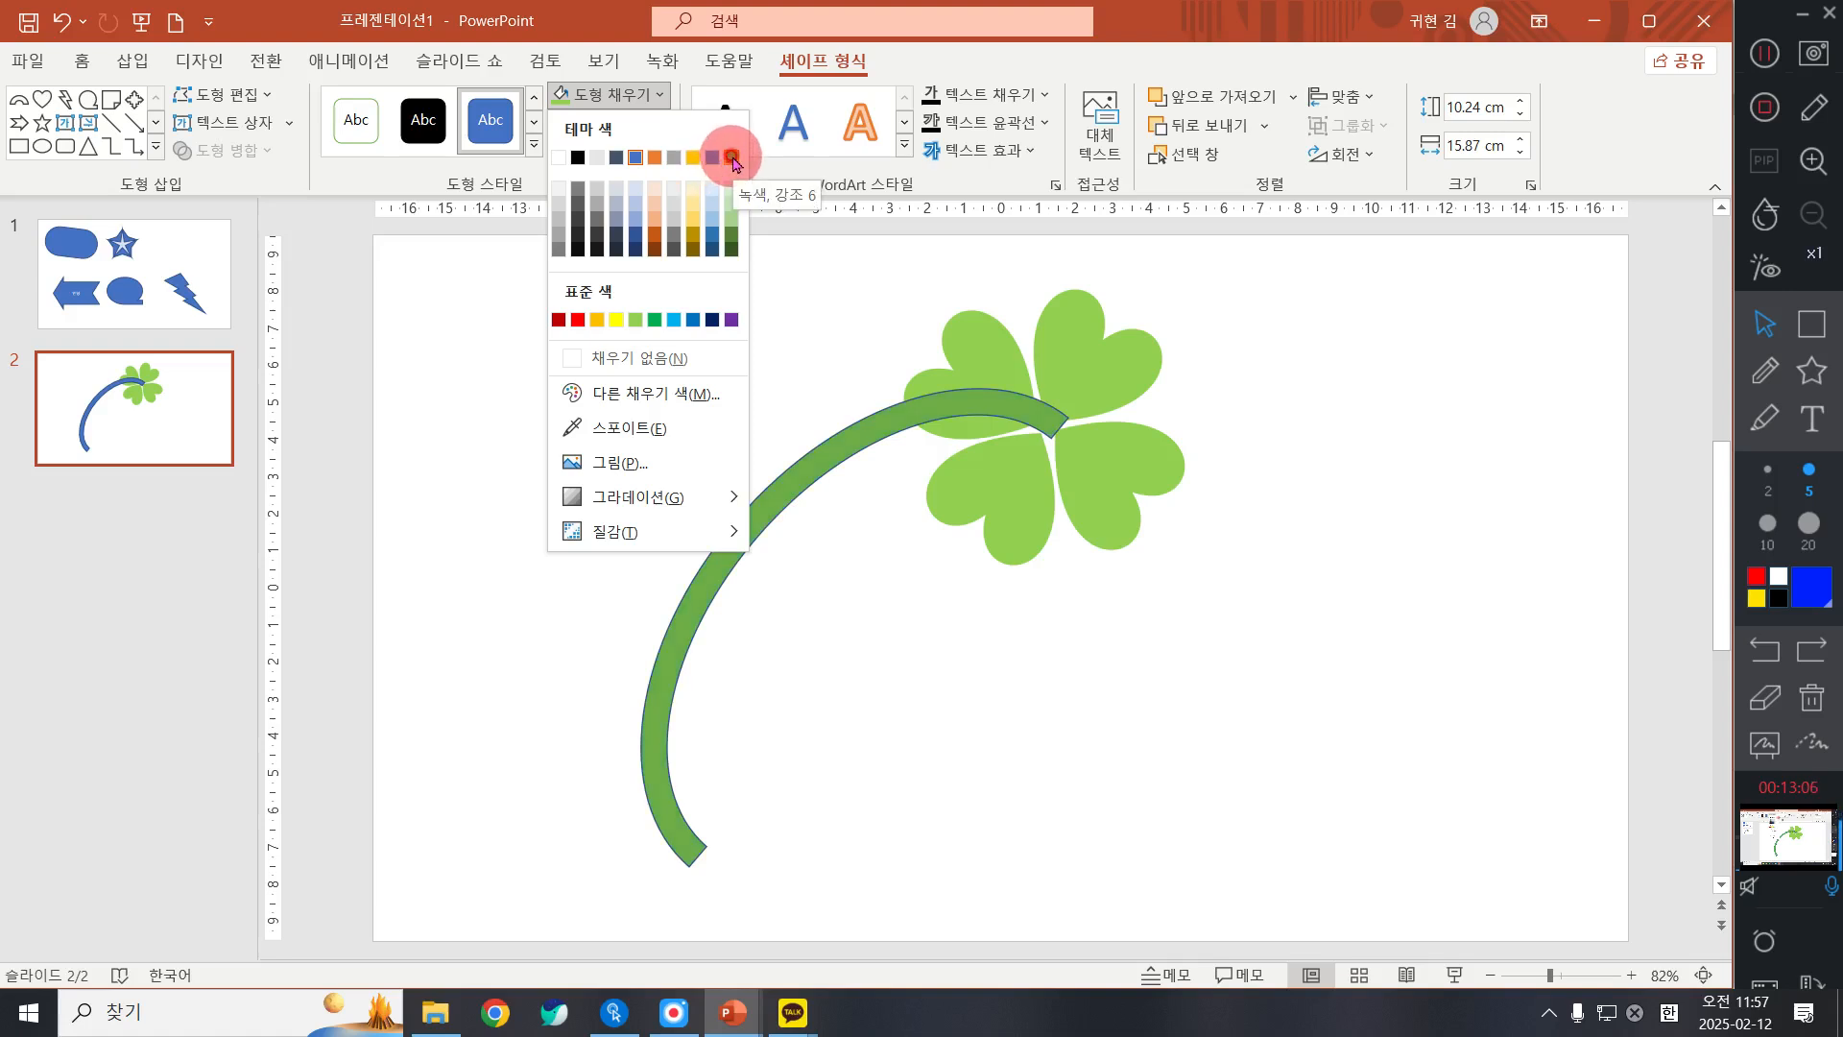
pyautogui.click(635, 320)
pyautogui.click(627, 128)
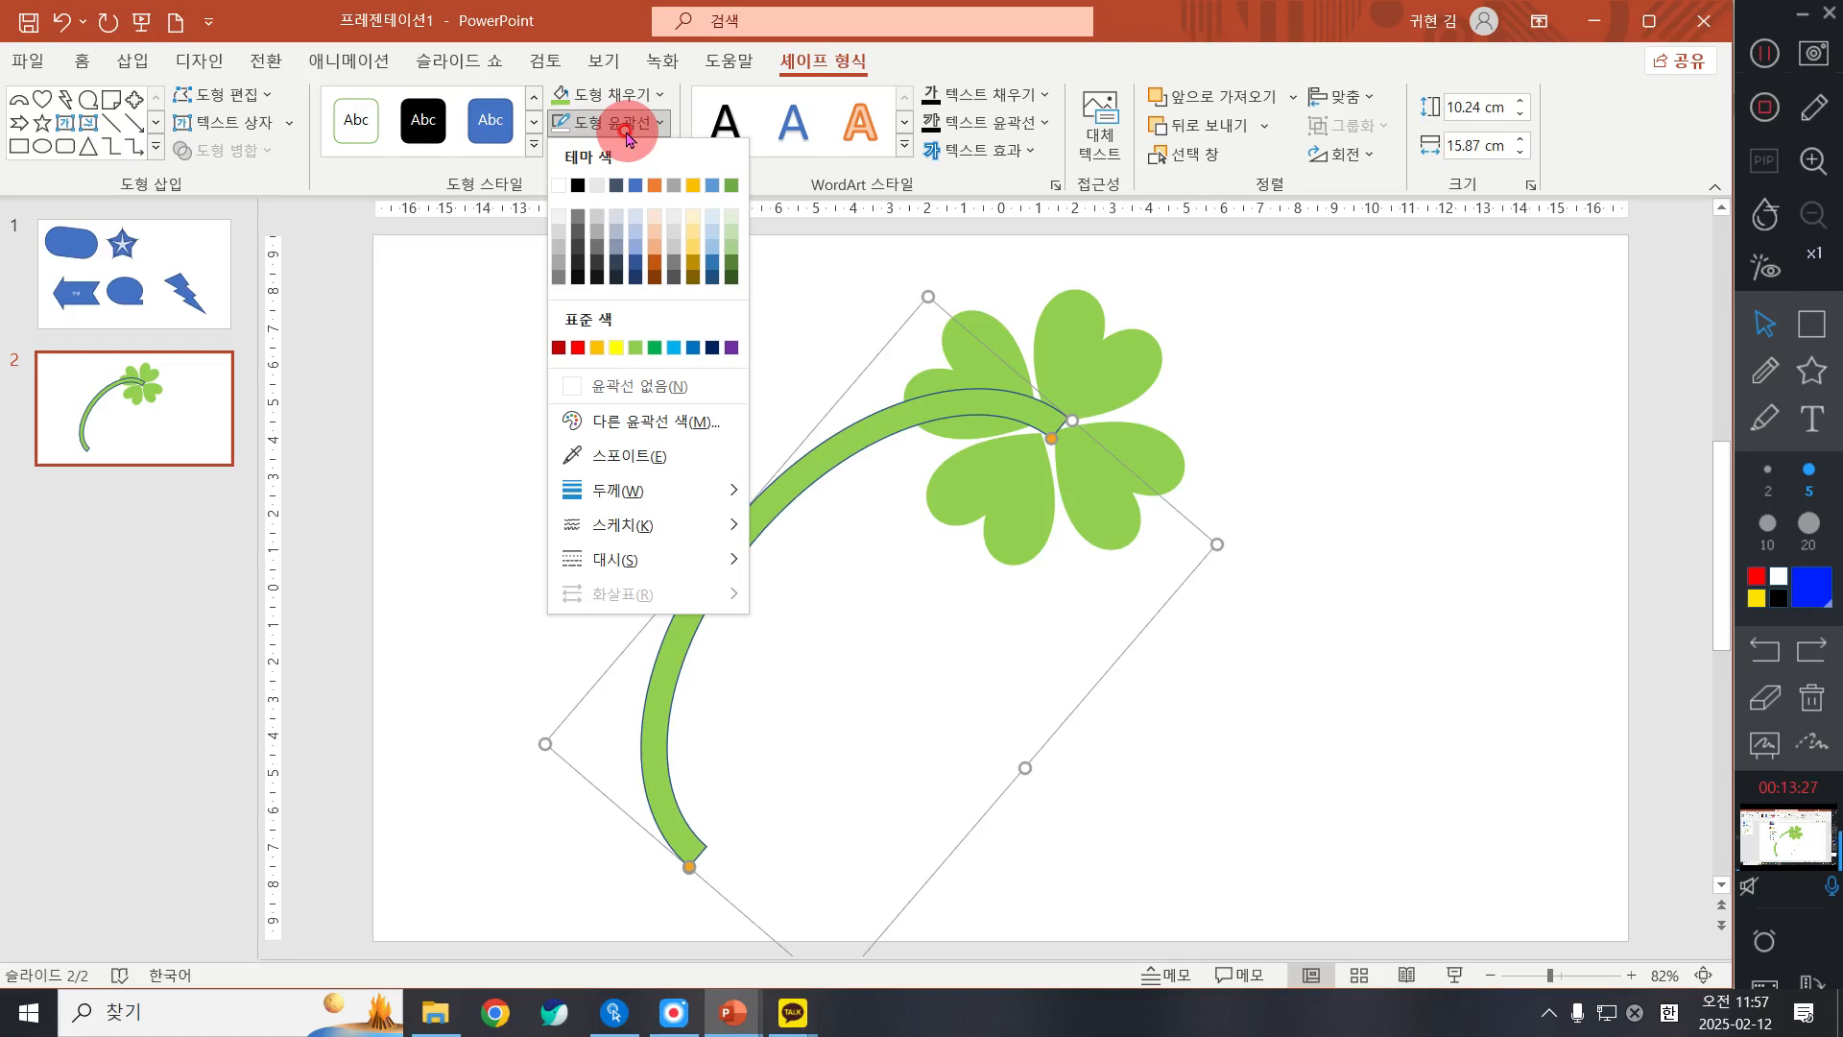
pyautogui.click(1056, 414)
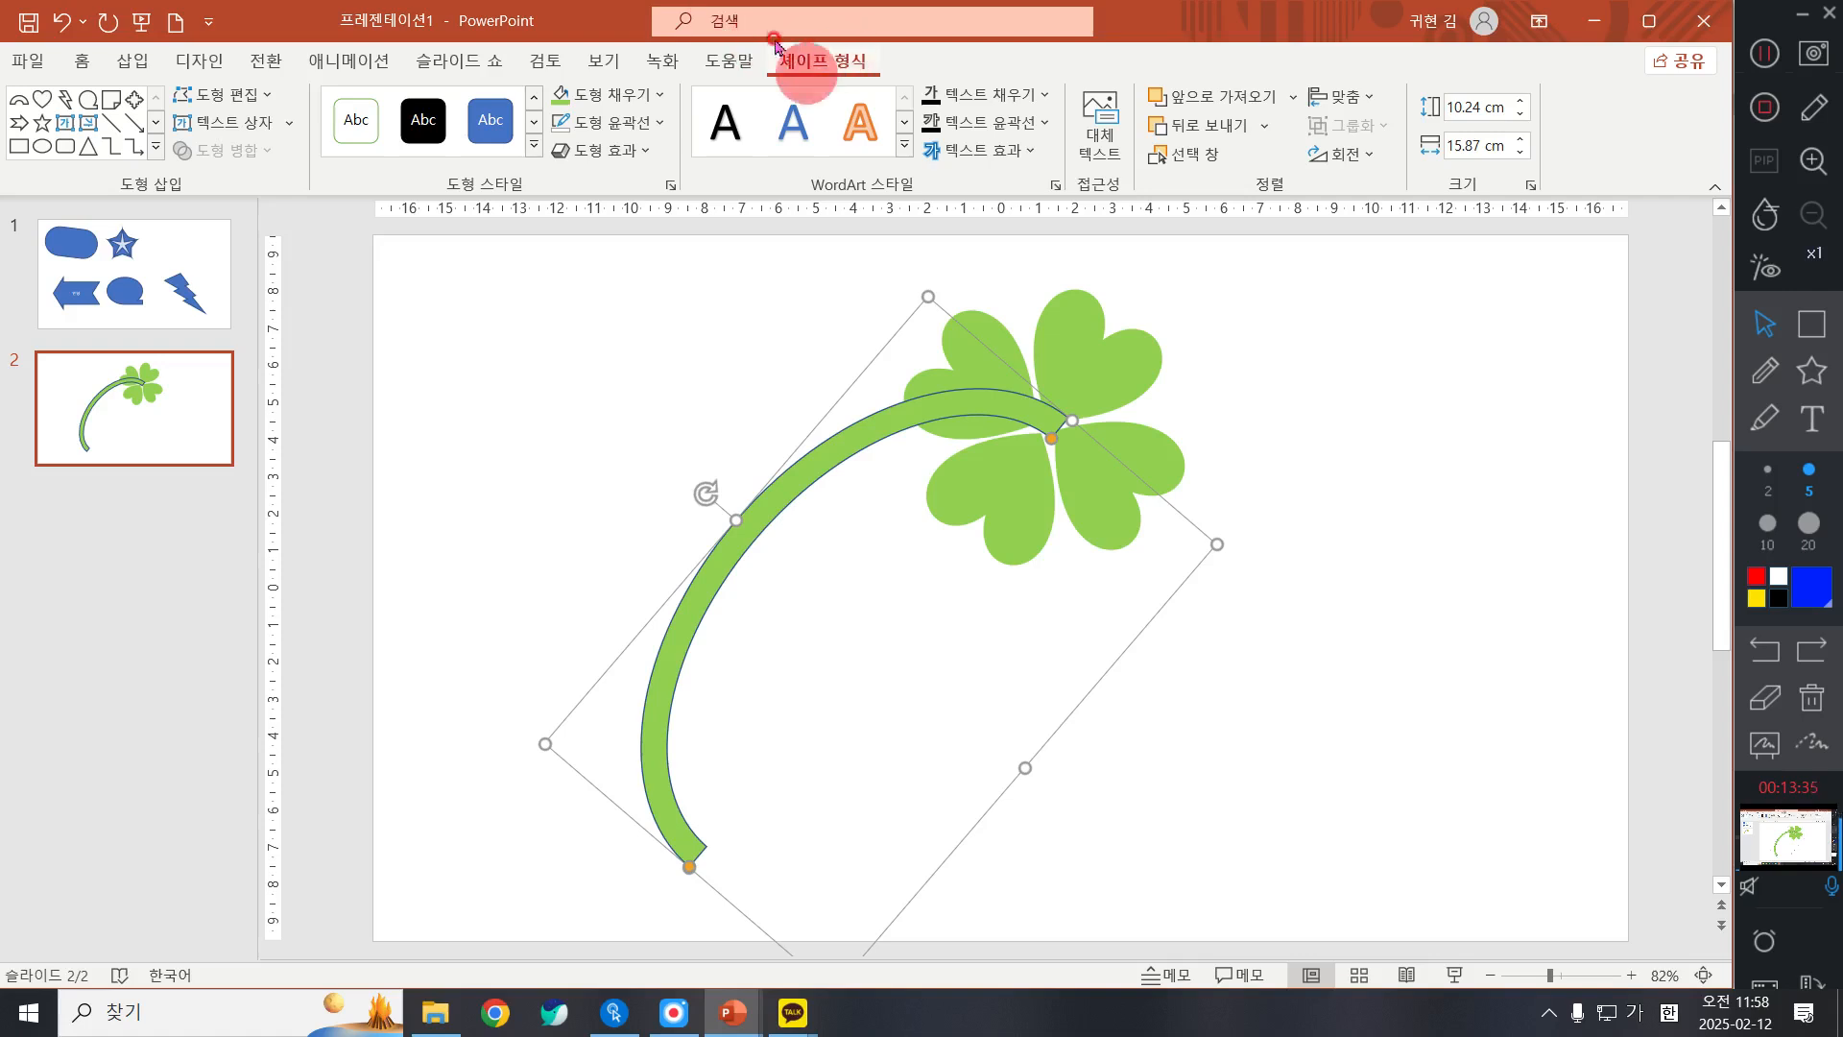
pyautogui.click(840, 437)
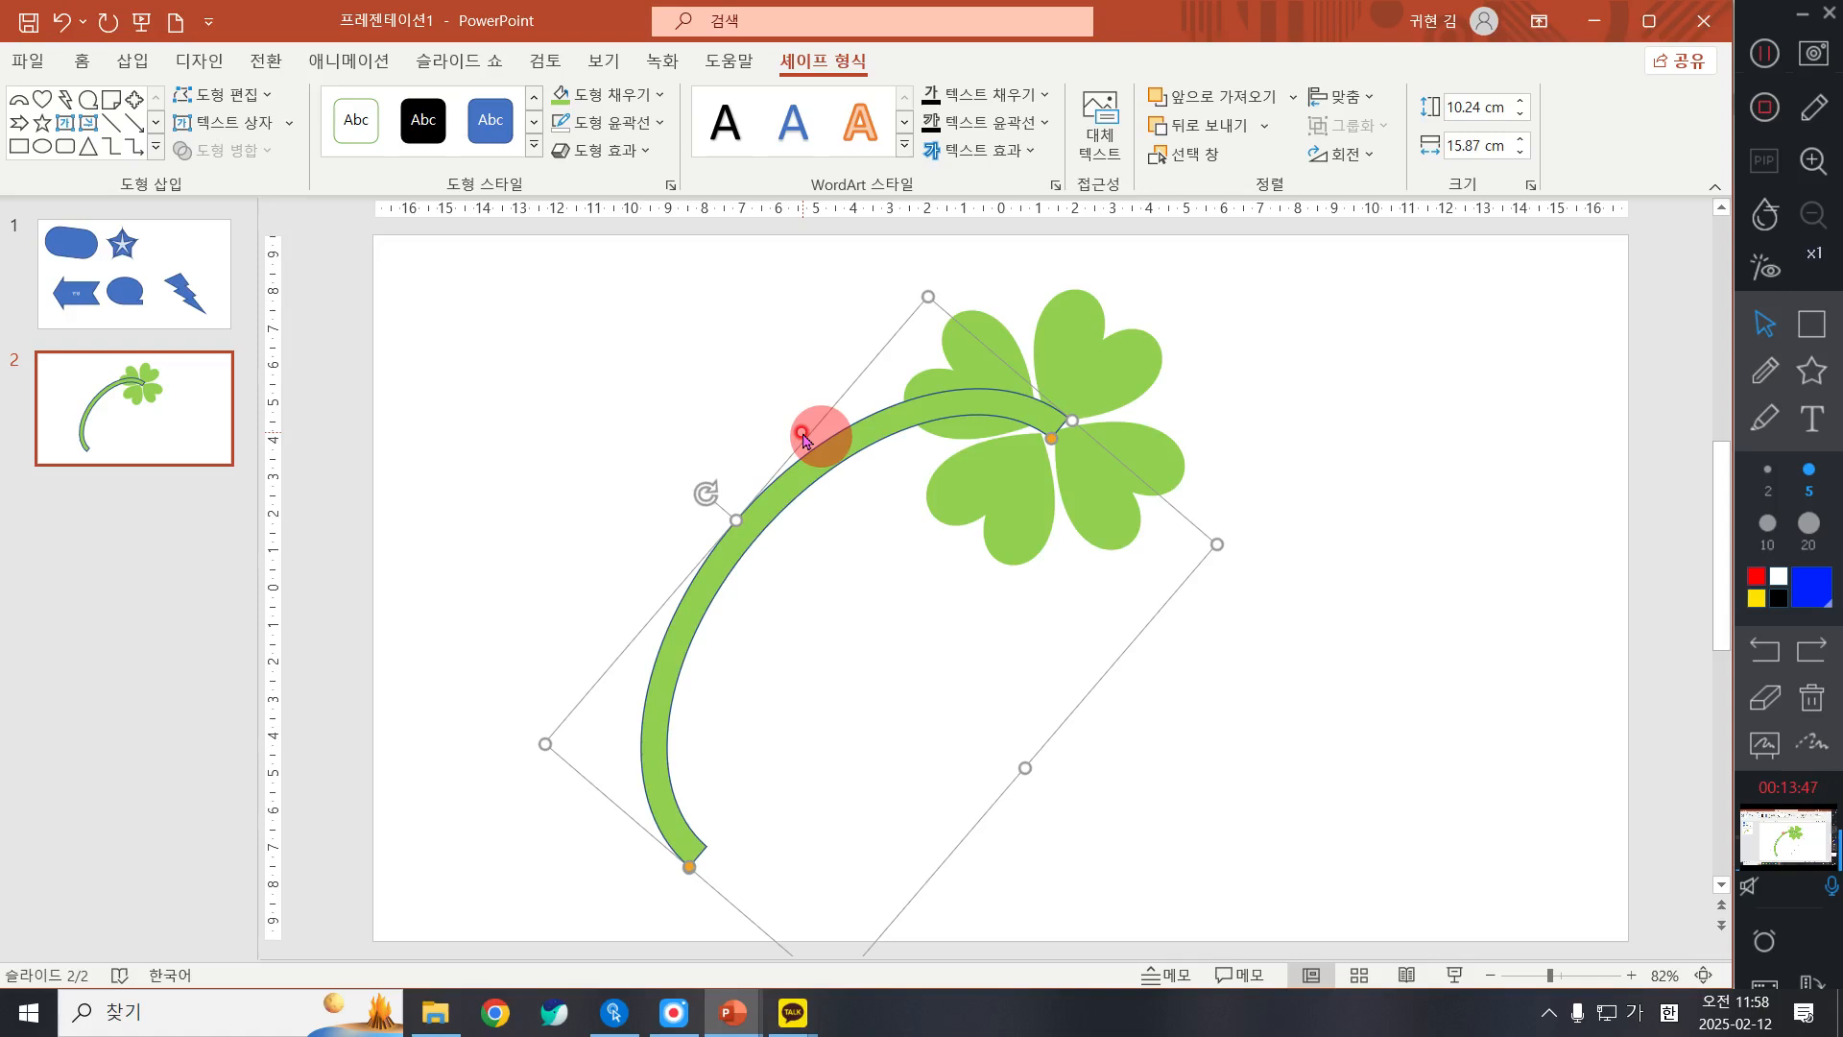
pyautogui.click(615, 122)
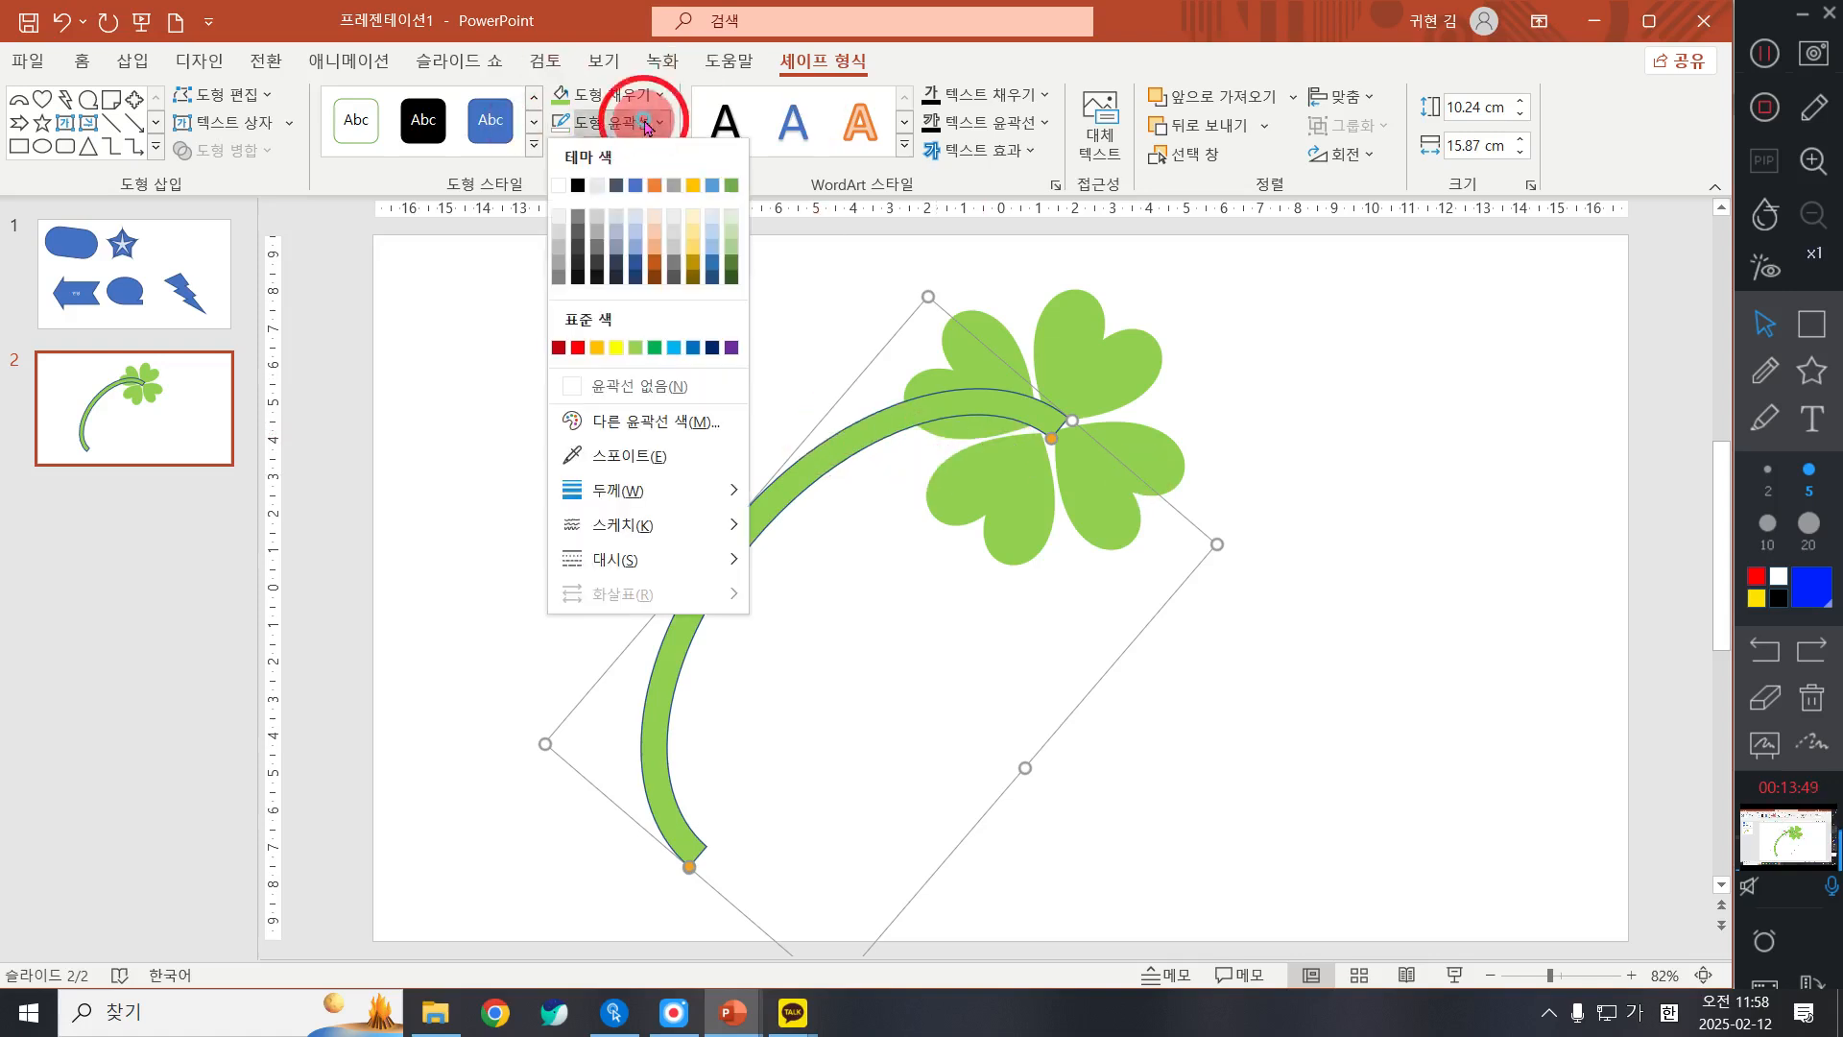
pyautogui.click(599, 386)
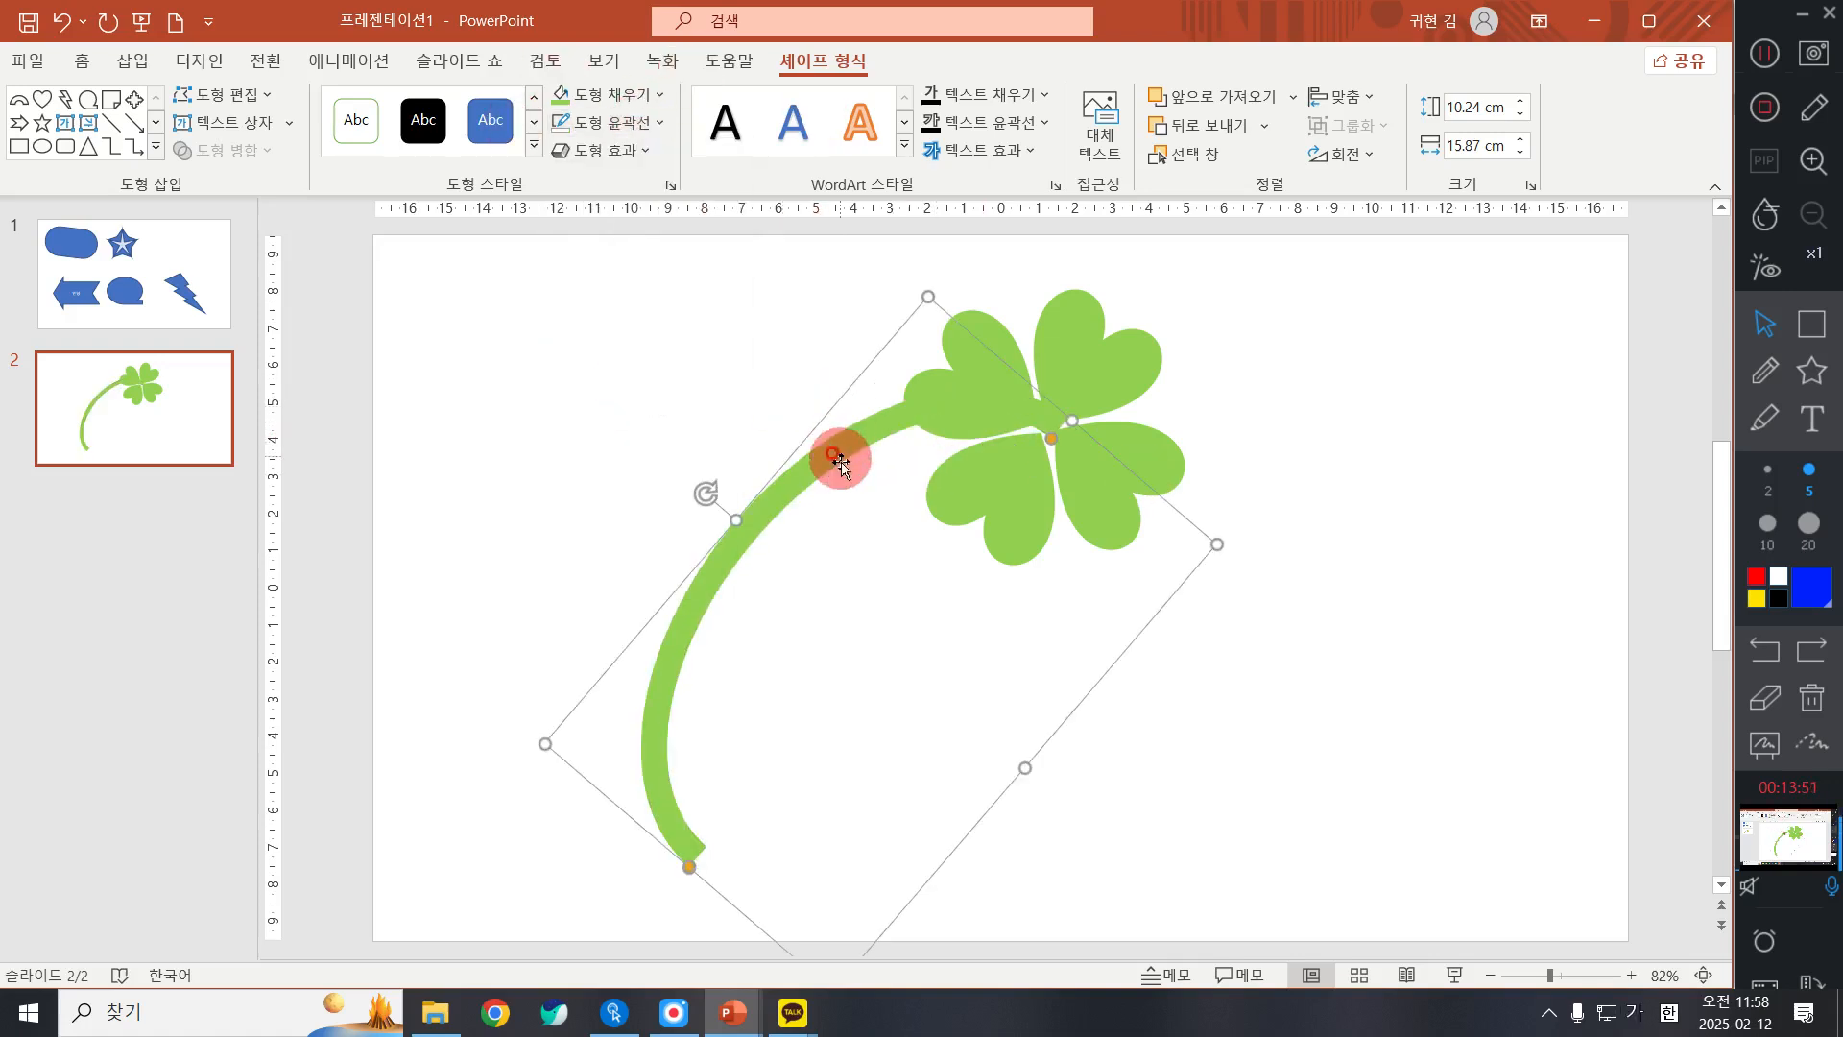
# Step: Turn the stem slightly further and shorten it to about 11.98 cm, fitting its upper end to the clover's centre
pyautogui.moveTo(838, 455); pyautogui.dragTo(693, 511)
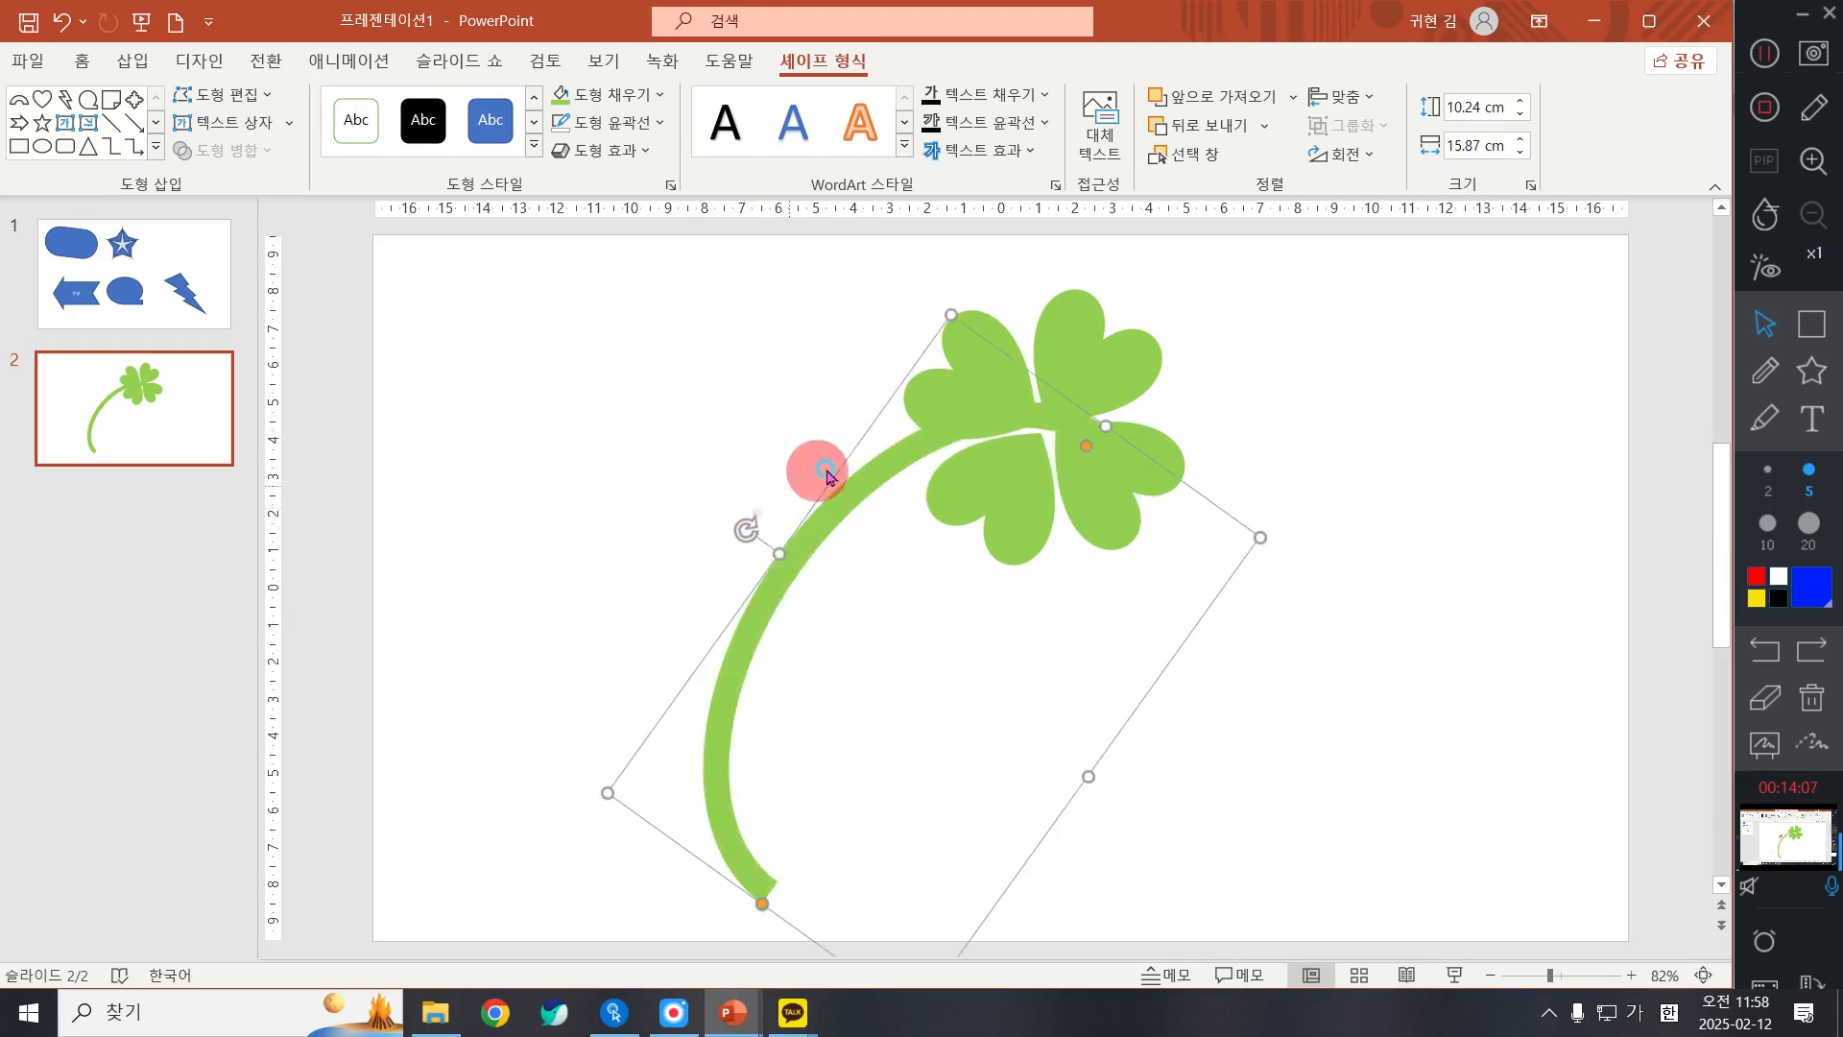
pyautogui.moveTo(608, 793); pyautogui.dragTo(708, 691)
pyautogui.moveTo(868, 485)
pyautogui.mouseDown()
pyautogui.moveTo(819, 486)
pyautogui.moveTo(849, 495)
pyautogui.mouseUp()
# Step: Try to nudge the upper-right leaf slightly down and to the left toward the clover's centre
pyautogui.click(1088, 357)
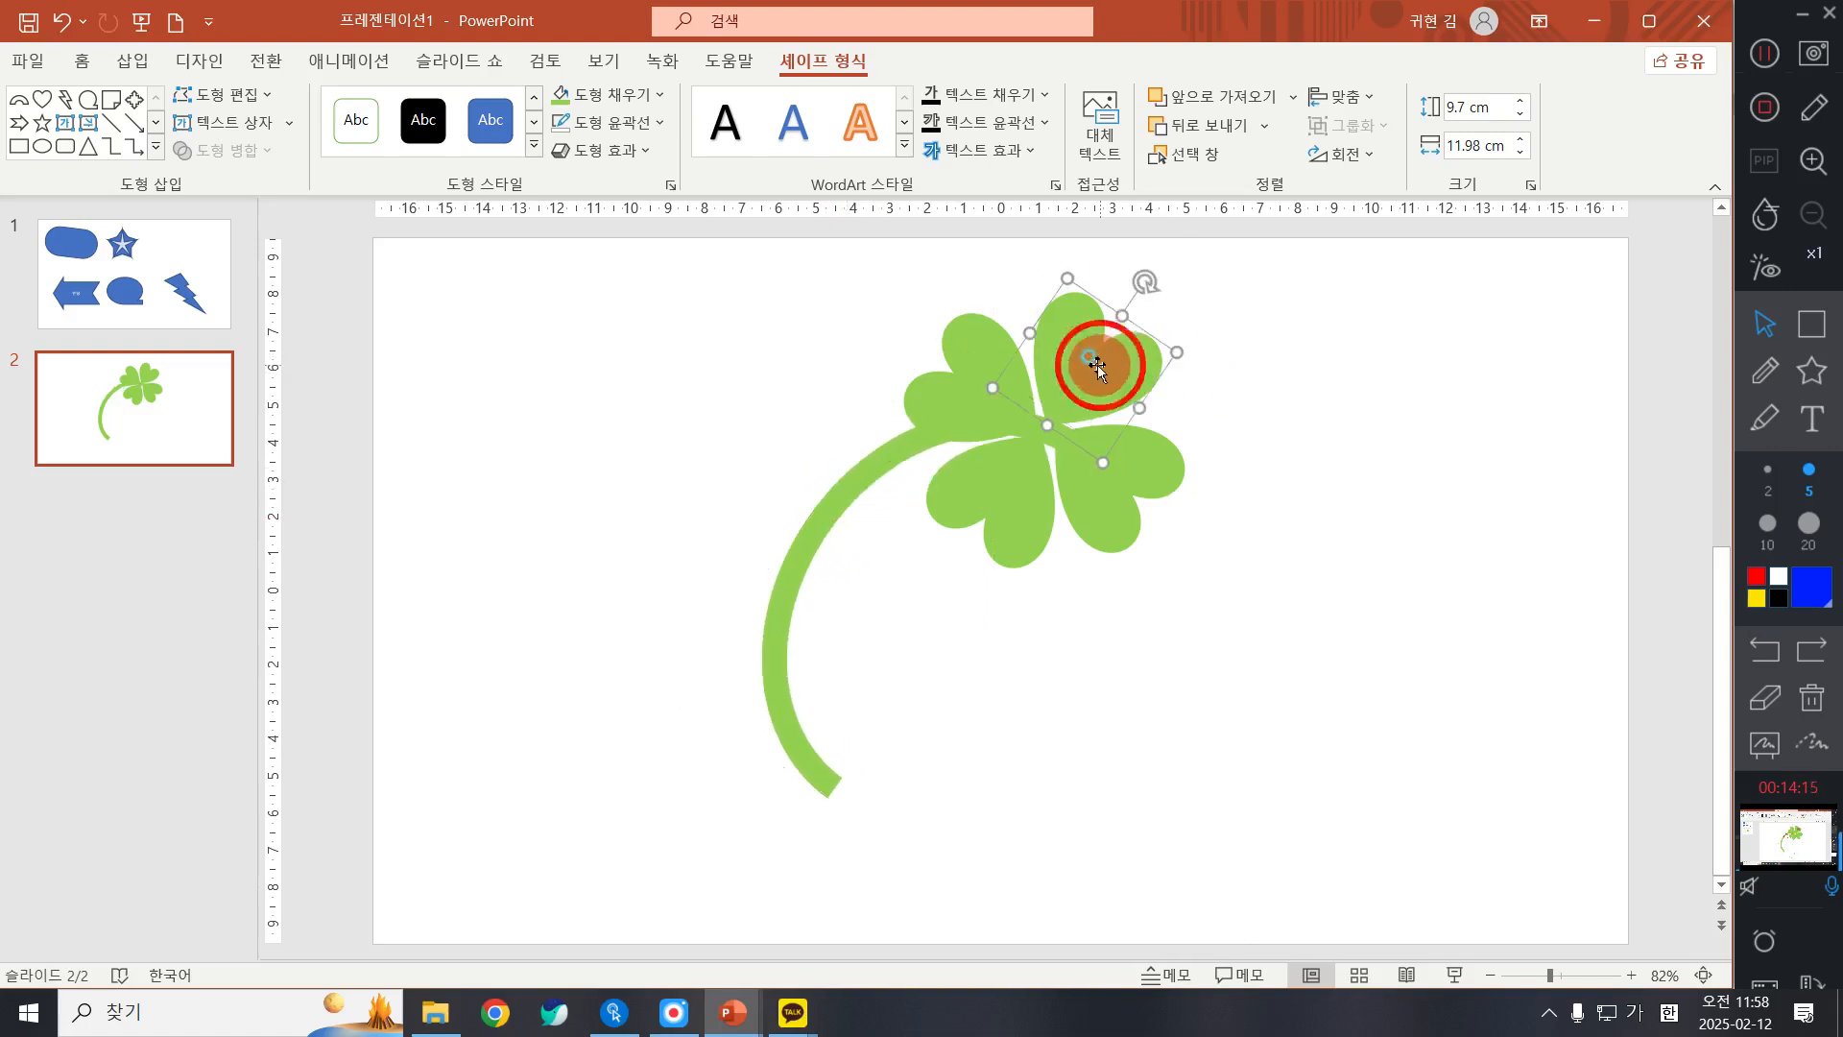
pyautogui.hotkey('ctrl', 'Down')
pyautogui.hotkey('ctrl', 'Down')
pyautogui.hotkey('ctrl', 'Down')
pyautogui.hotkey('ctrl', 'Left')
pyautogui.hotkey('ctrl', 'Left')
pyautogui.hotkey('ctrl', 'Left')
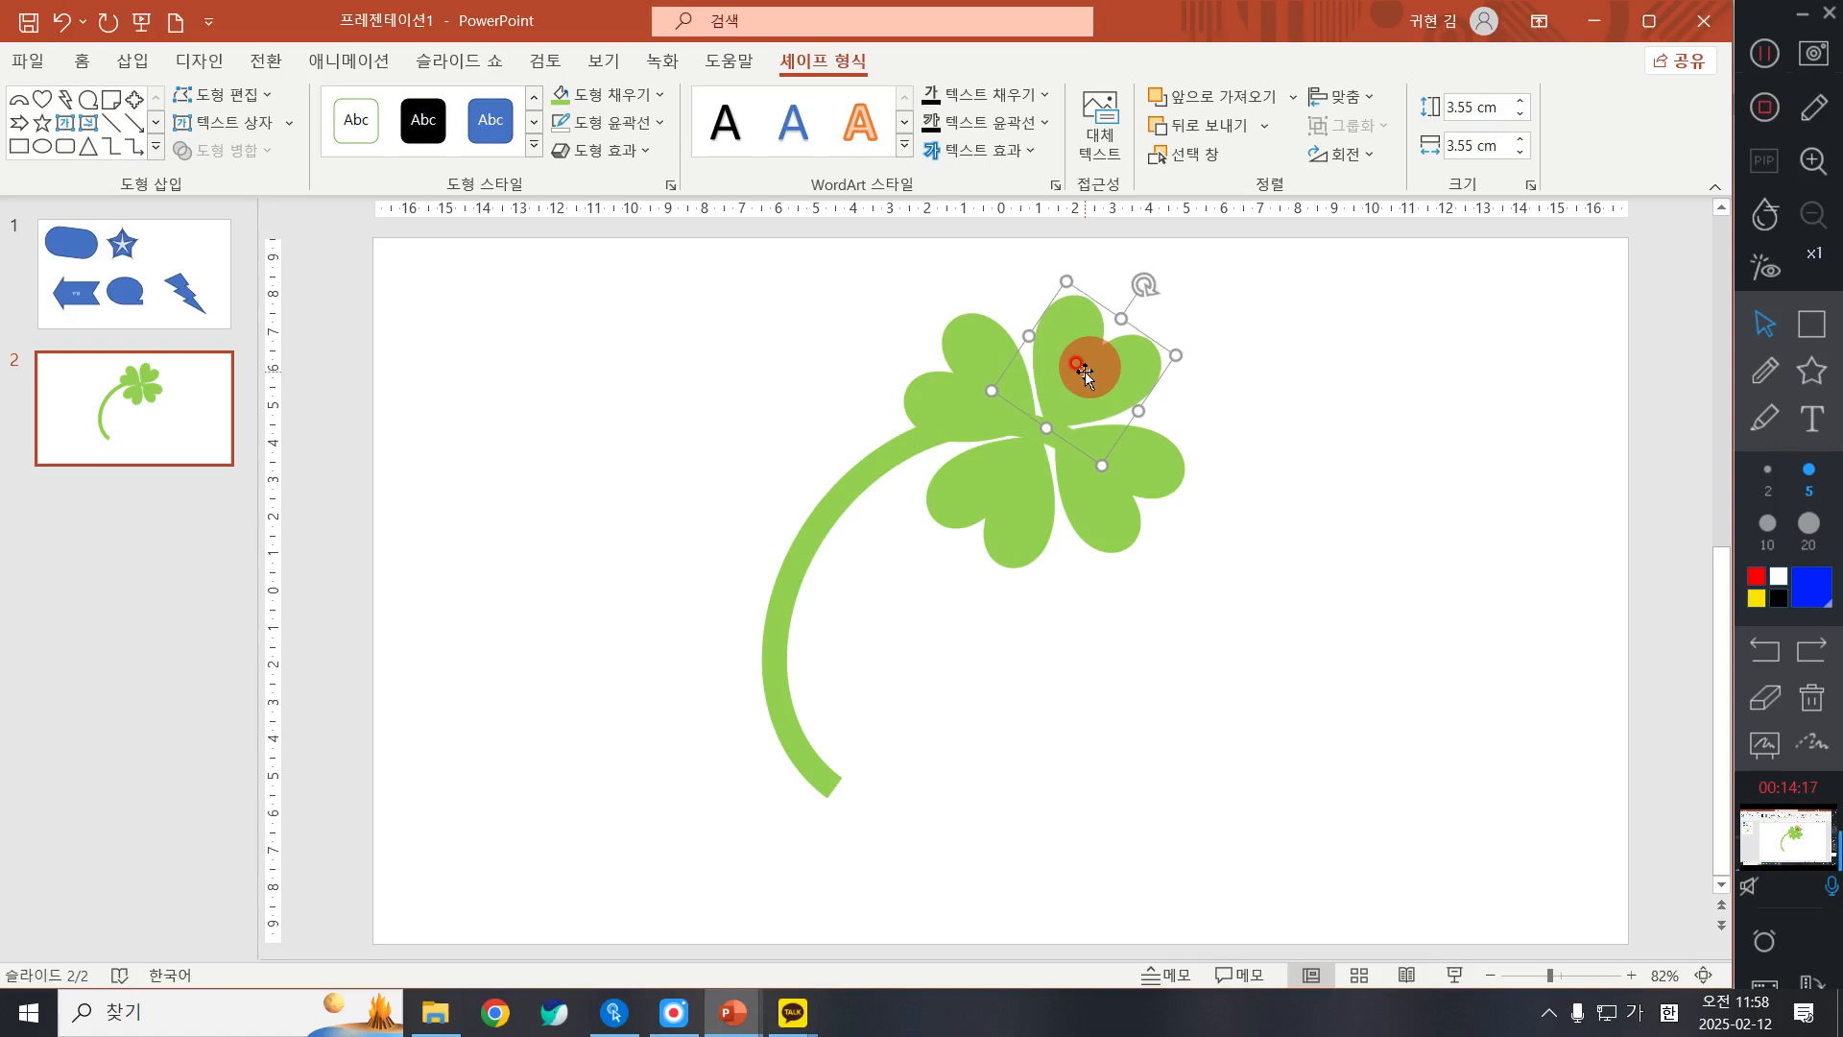
pyautogui.hotkey('ctrl', 'Left')
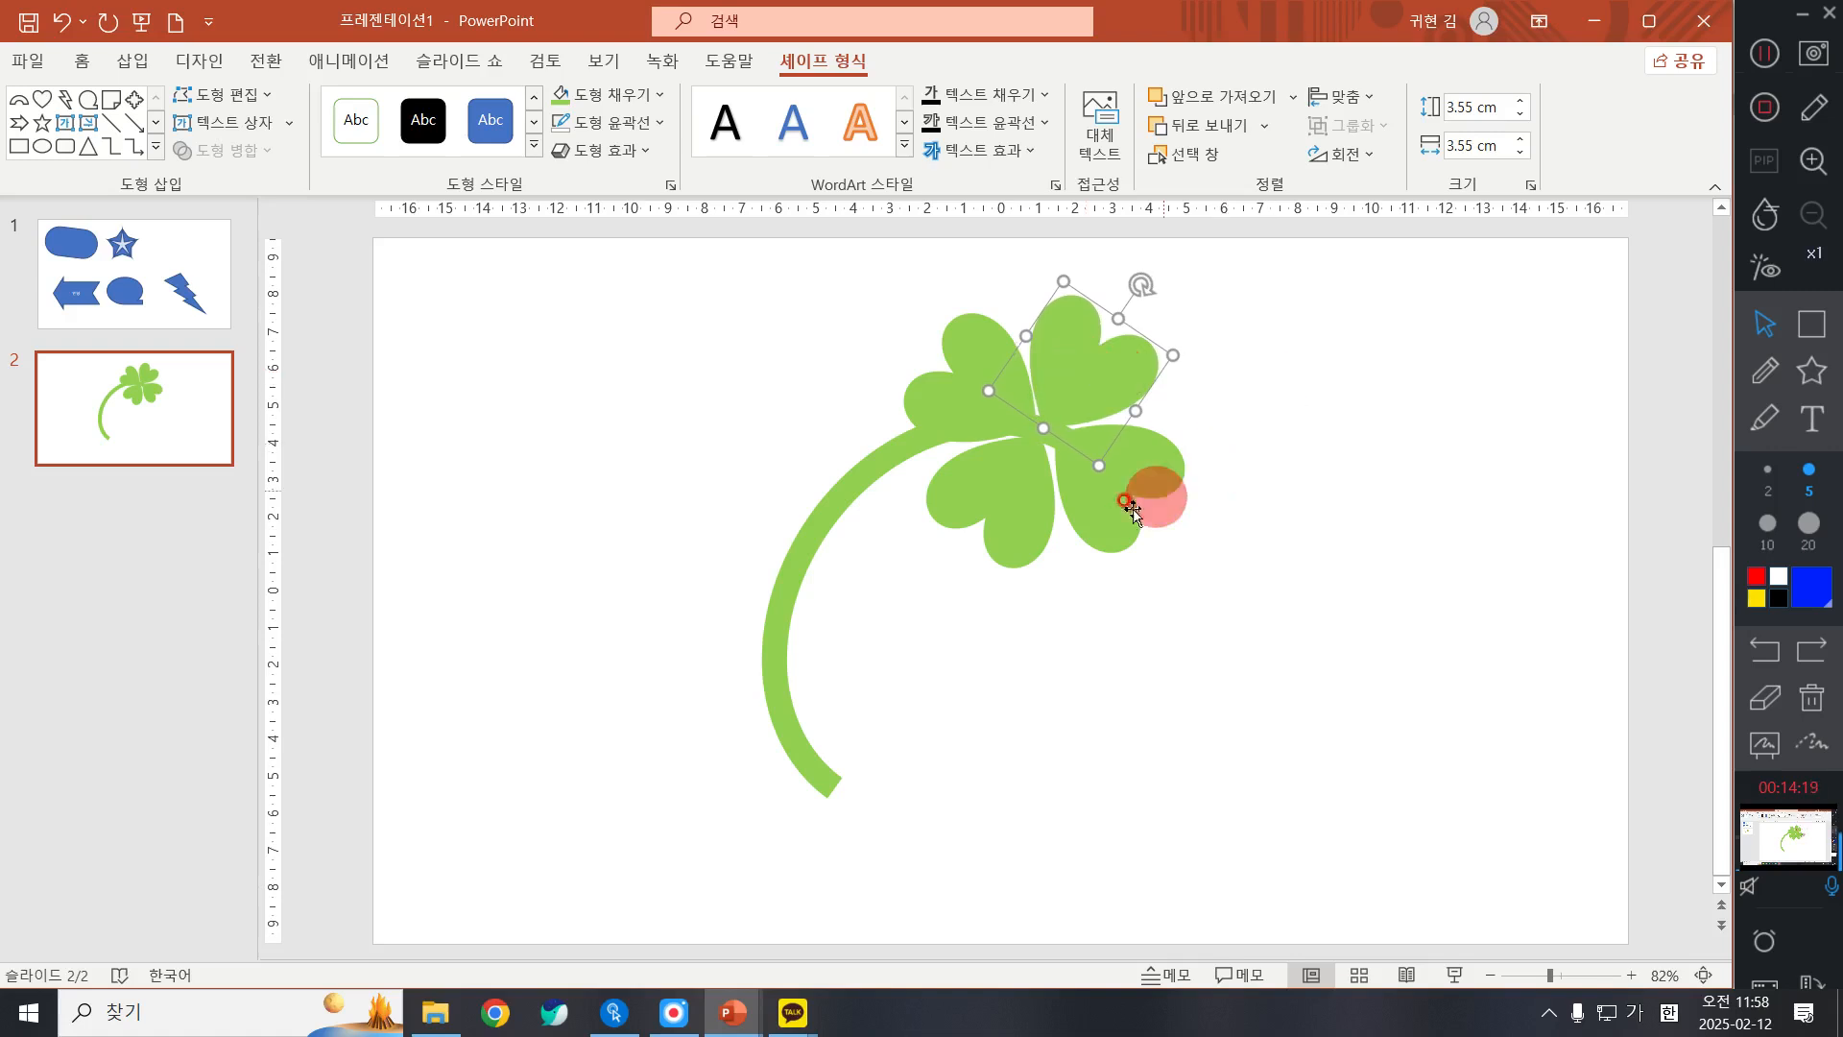
# Step: Nudge the lower-right leaf slightly left and up to close the gap at the clover's centre
pyautogui.click(1130, 509)
pyautogui.hotkey('ctrl', 'Left')
pyautogui.hotkey('ctrl', 'Left')
pyautogui.hotkey('ctrl', 'Left')
pyautogui.hotkey('ctrl', 'Left')
pyautogui.hotkey('ctrl', 'Left')
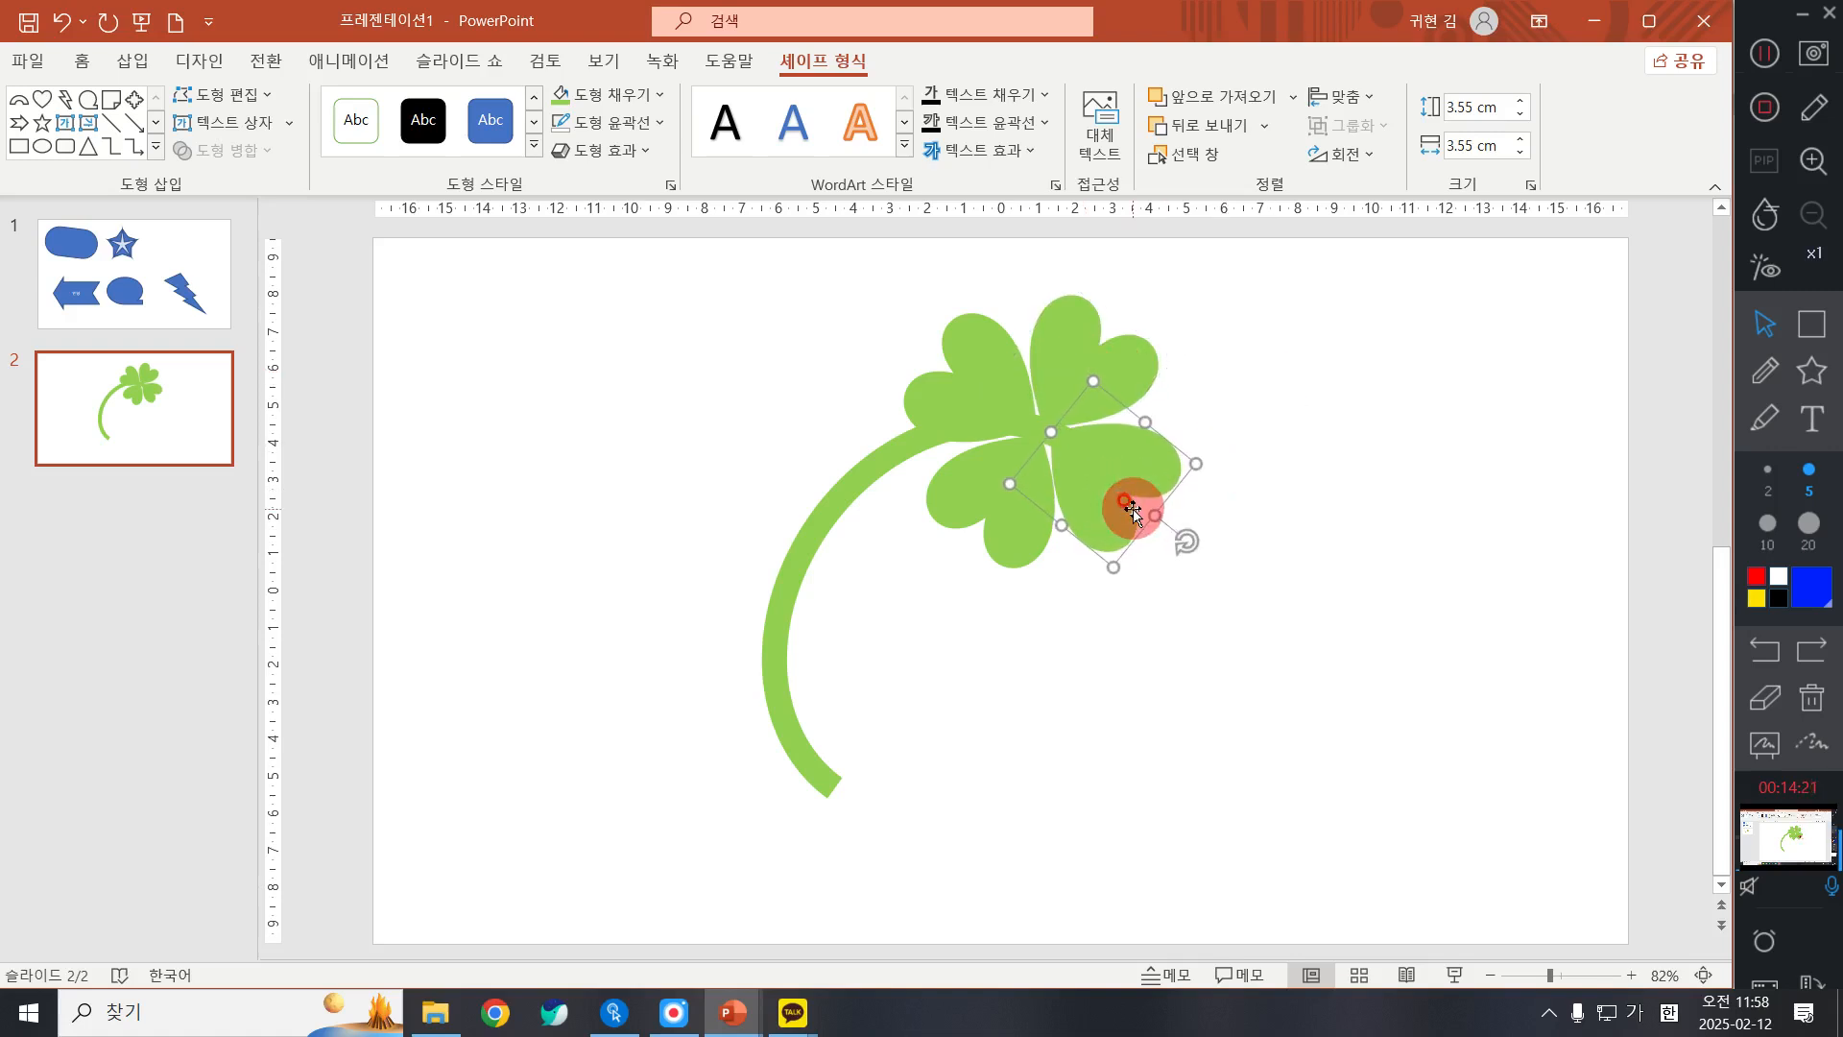
pyautogui.hotkey('ctrl', 'Up')
pyautogui.hotkey('ctrl', 'Up')
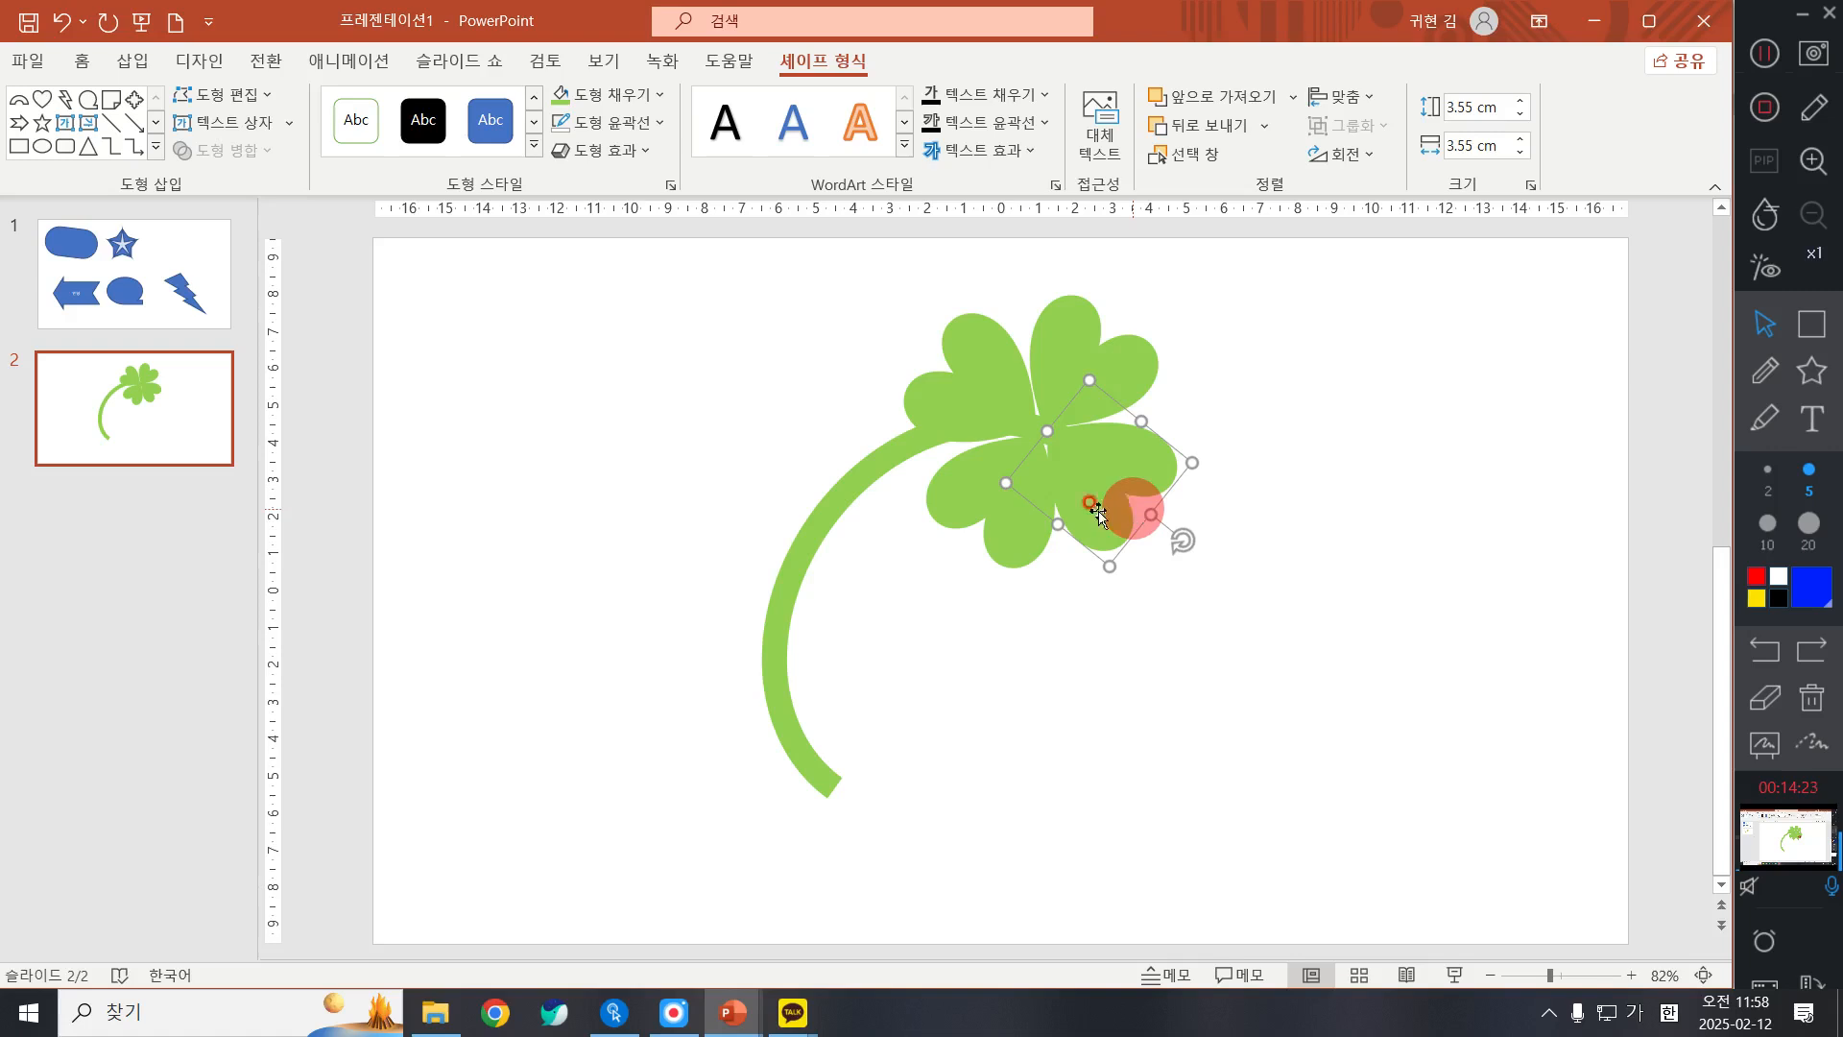
# Step: Nudge the lower-left leaf slightly to align it with the neighbouring leaves, and clear the selection
pyautogui.click(964, 526)
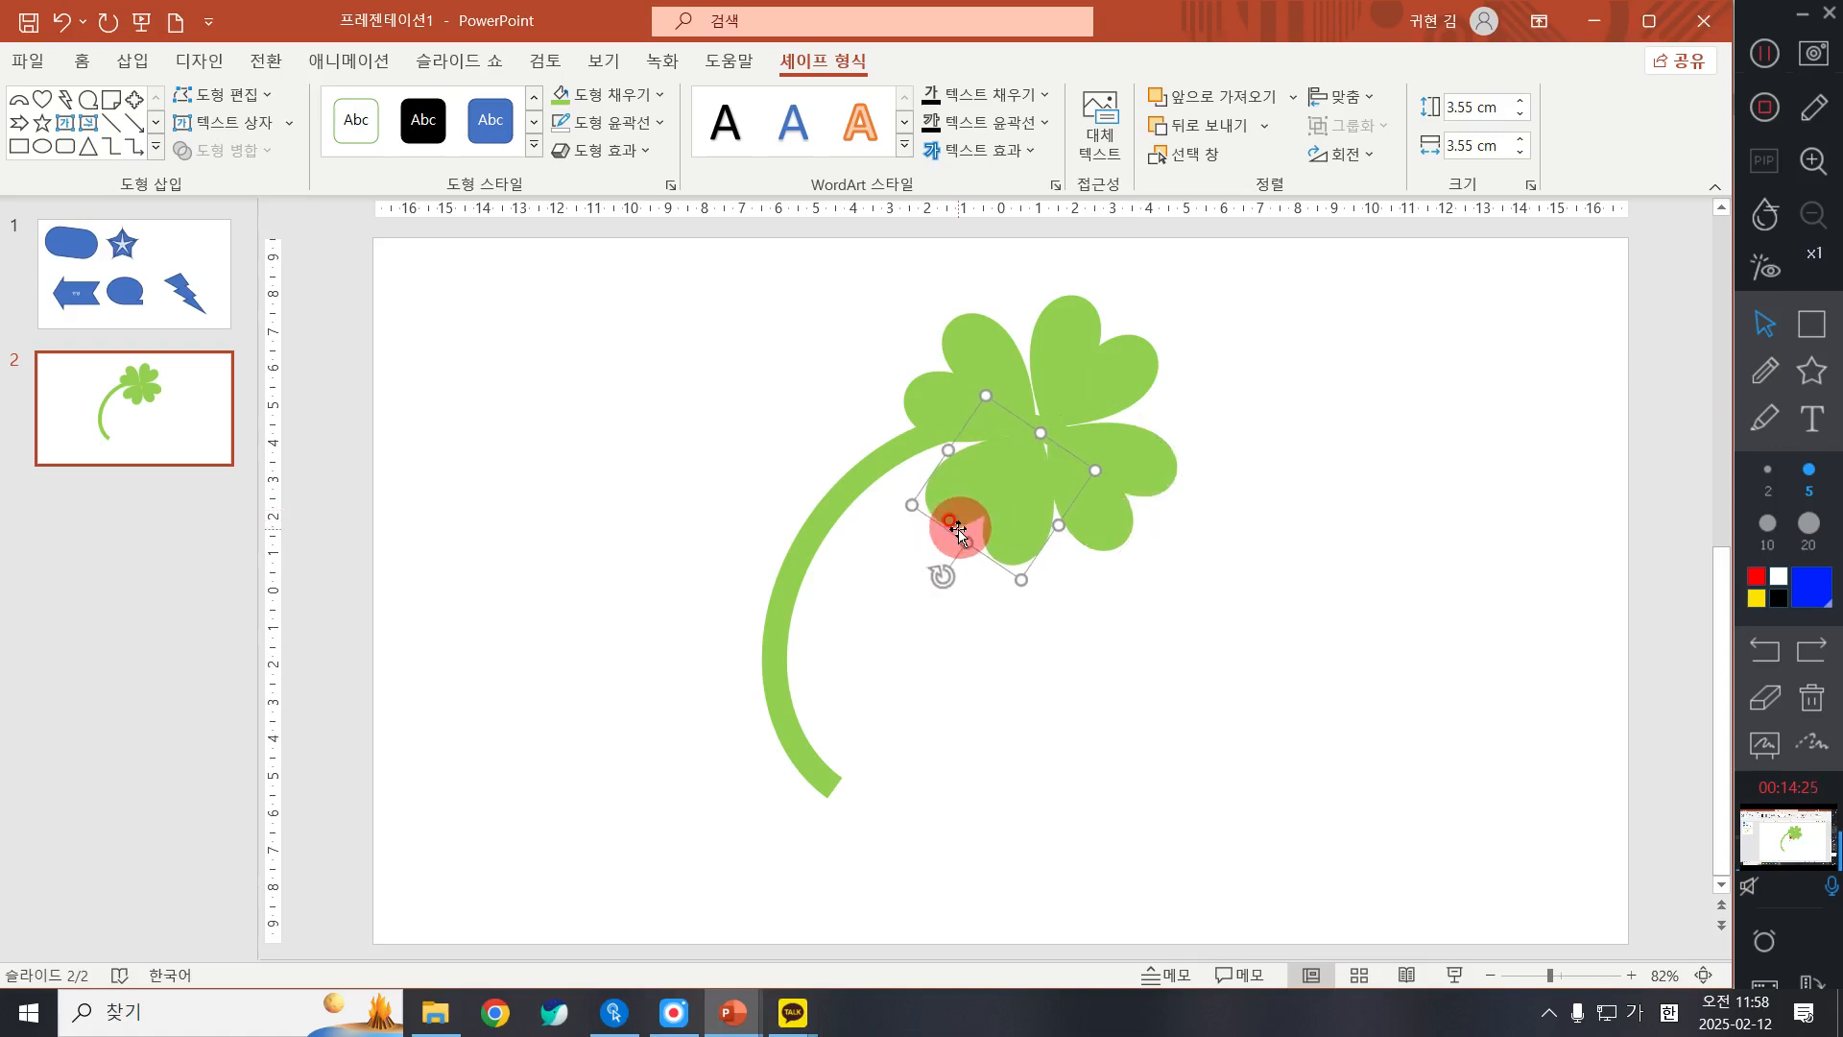
pyautogui.hotkey('ctrl', 'Right')
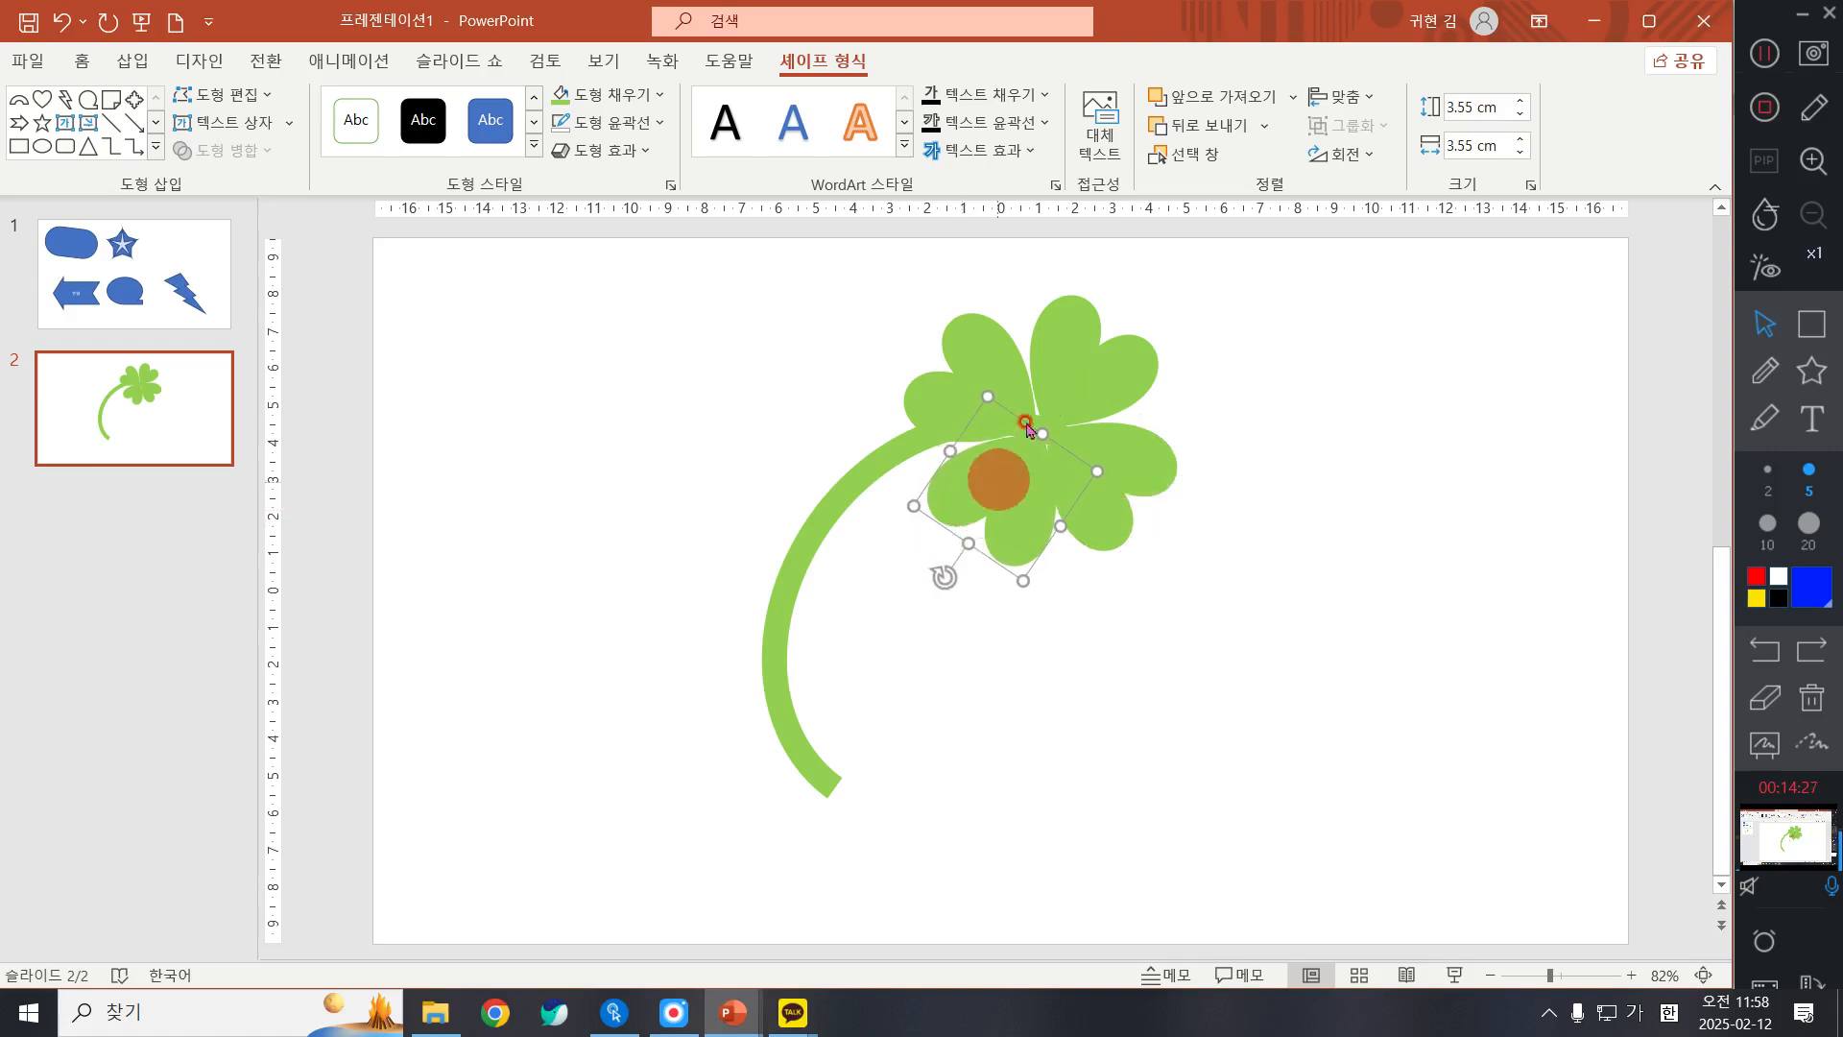
pyautogui.click(979, 360)
pyautogui.click(1295, 625)
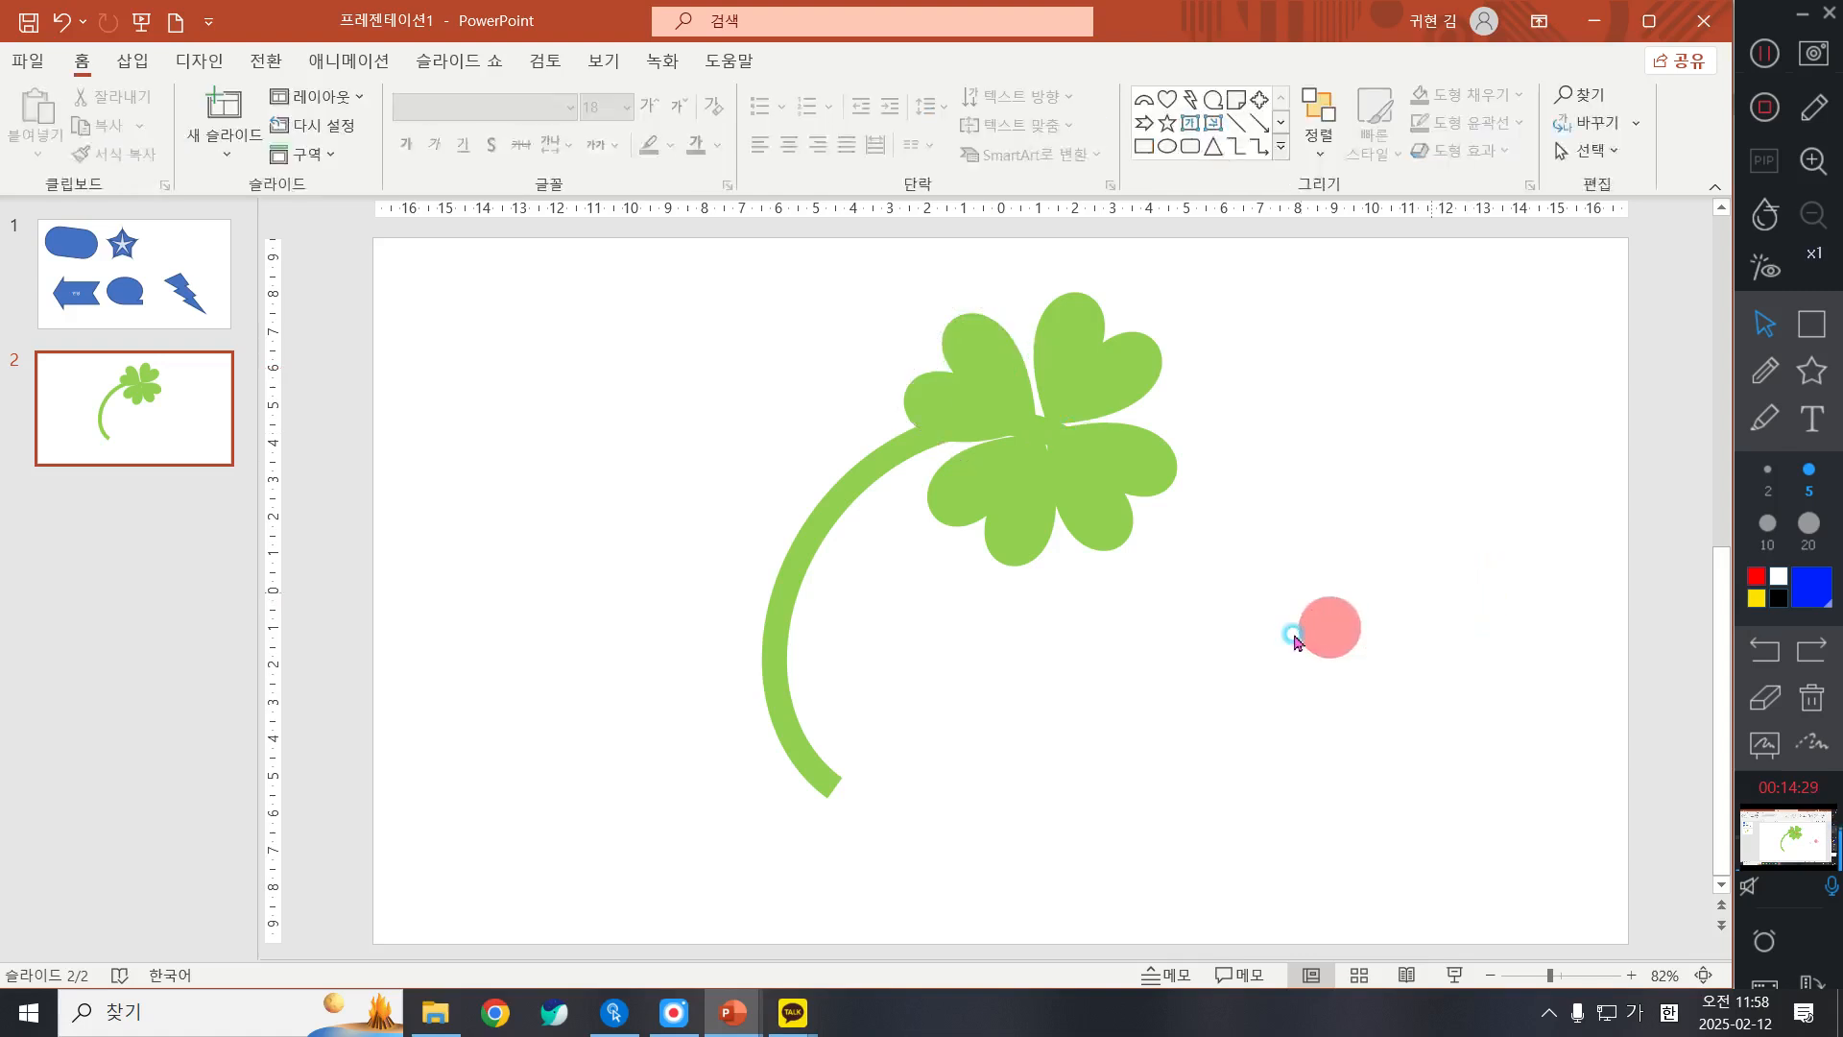
pyautogui.click(1098, 515)
pyautogui.click(1225, 637)
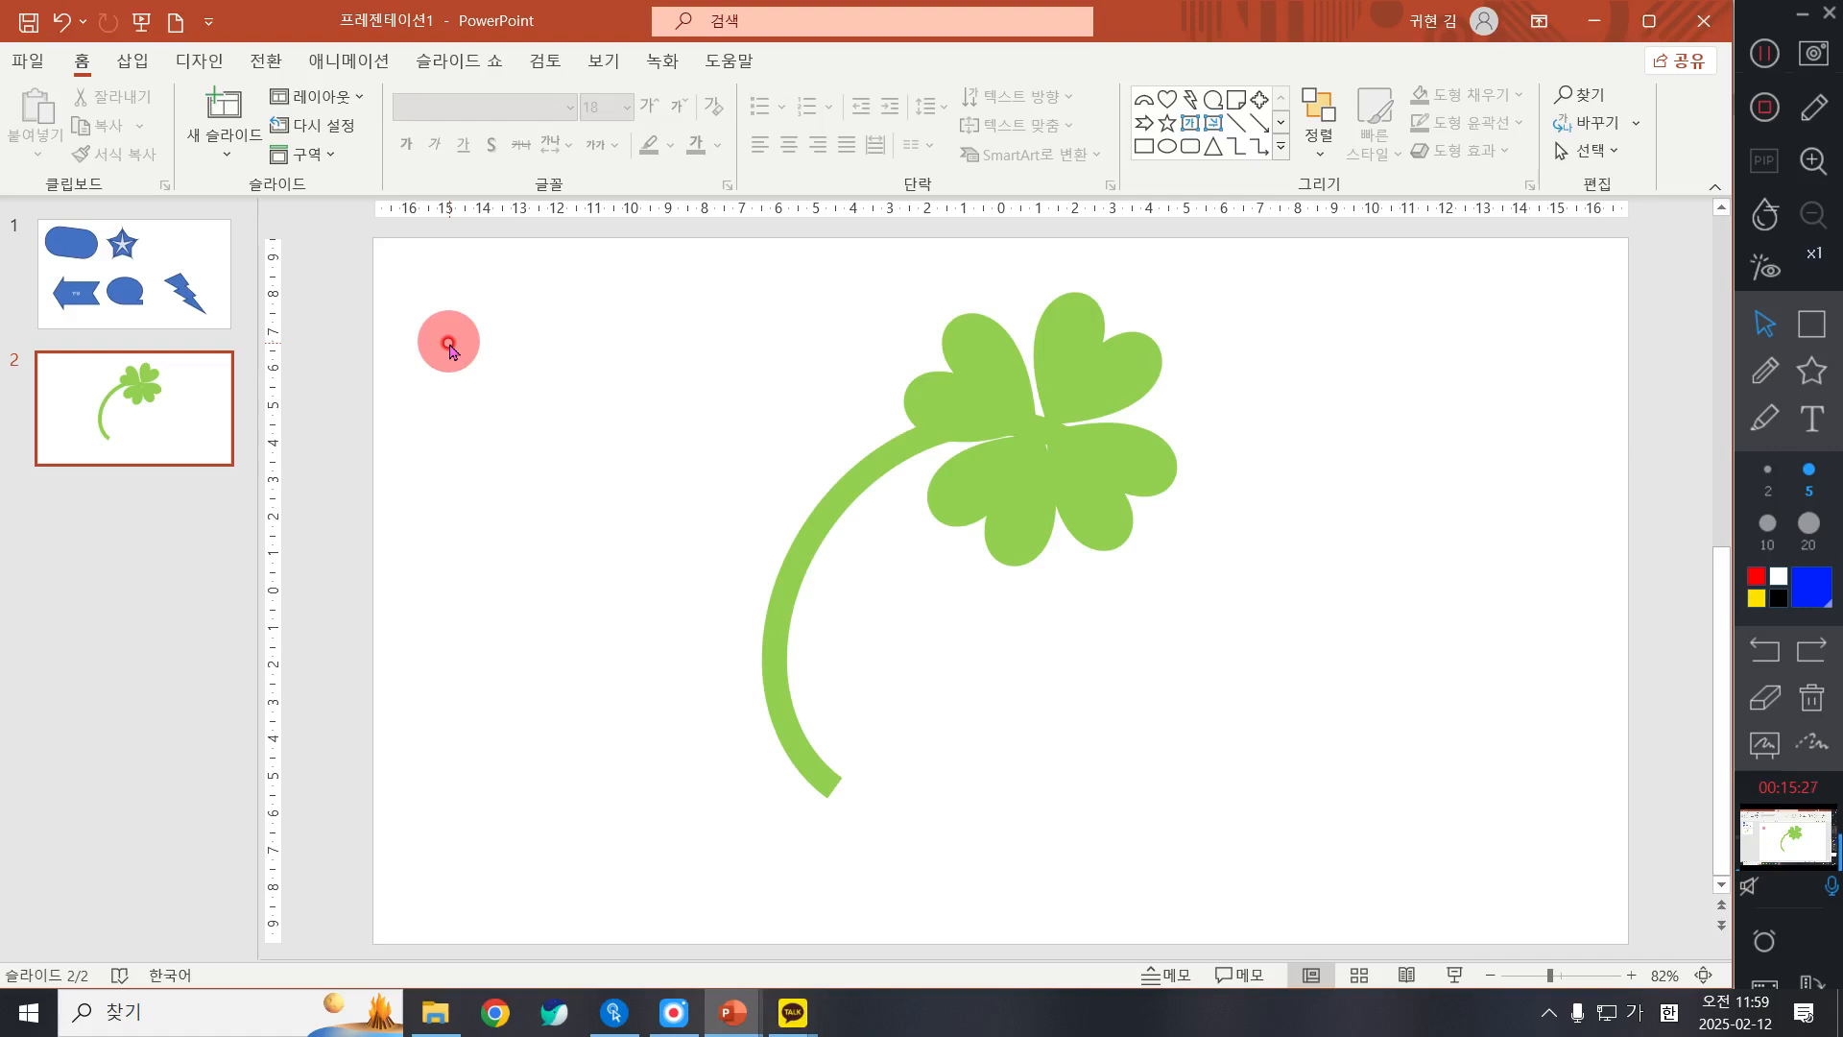
pyautogui.moveTo(1302, 860); pyautogui.dragTo(519, 244)
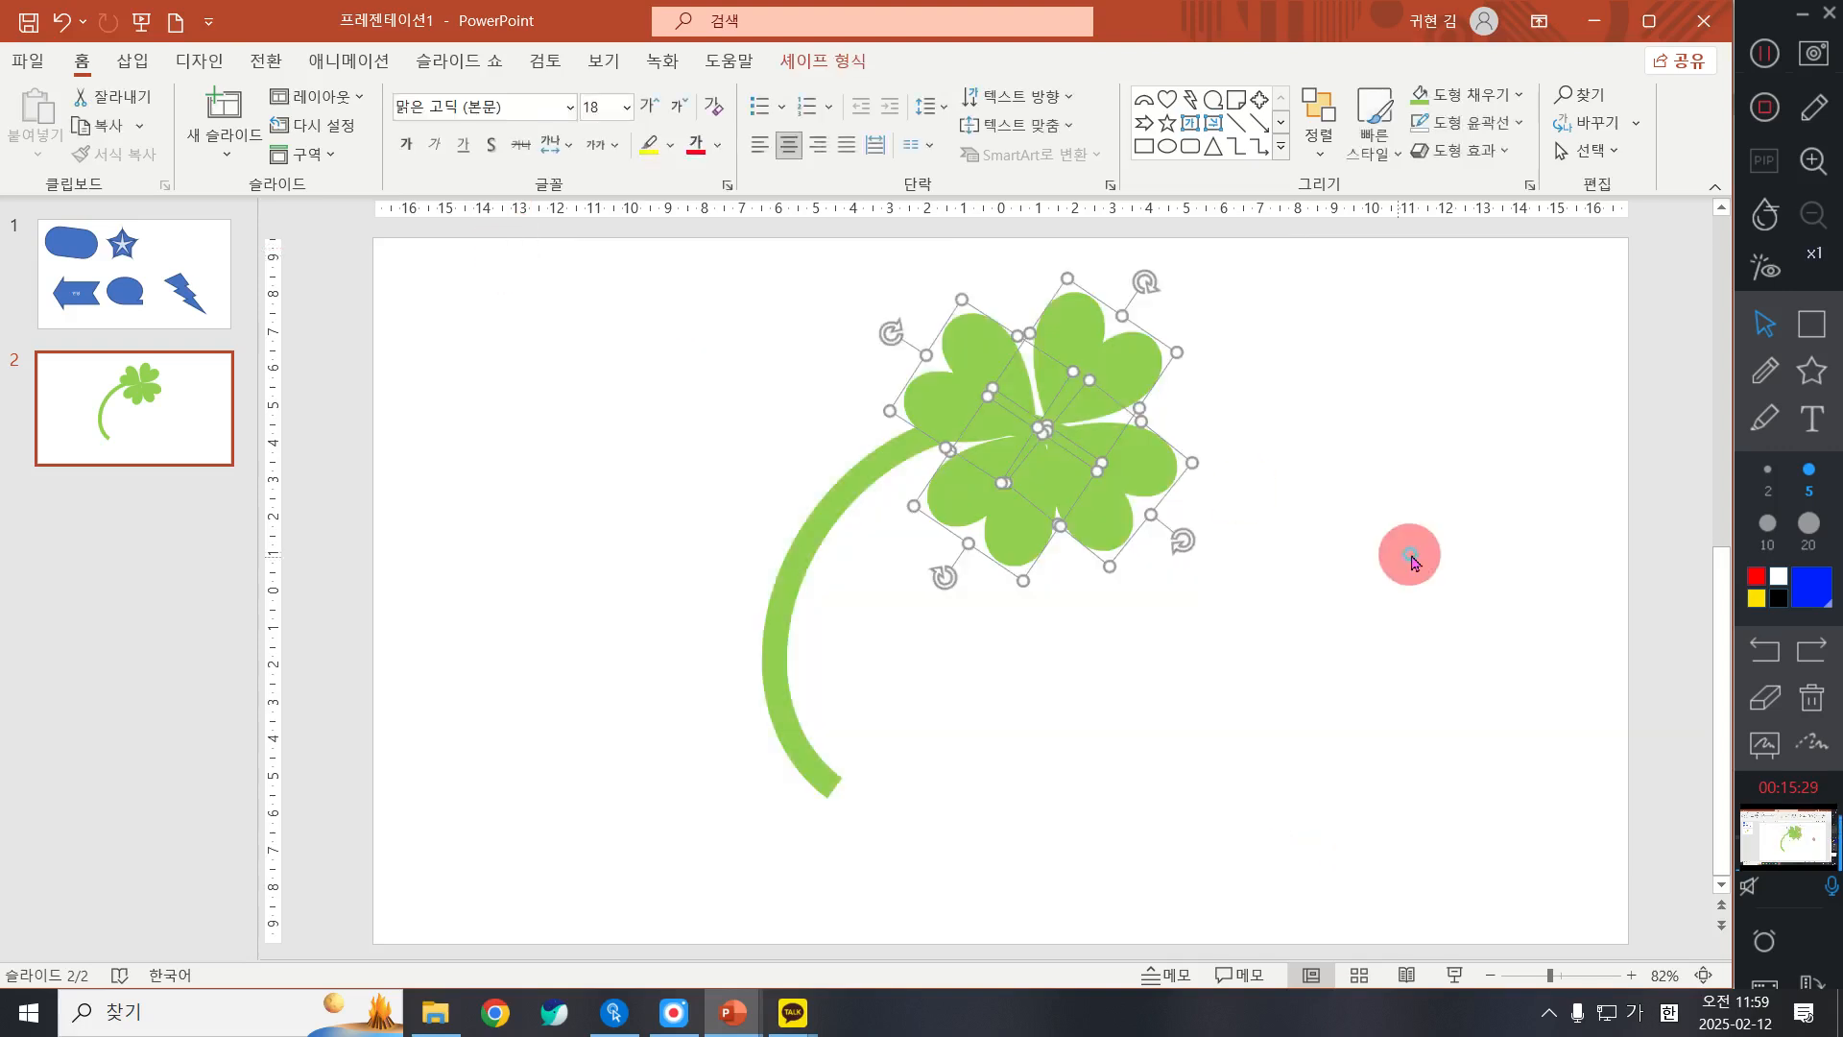
pyautogui.click(1411, 561)
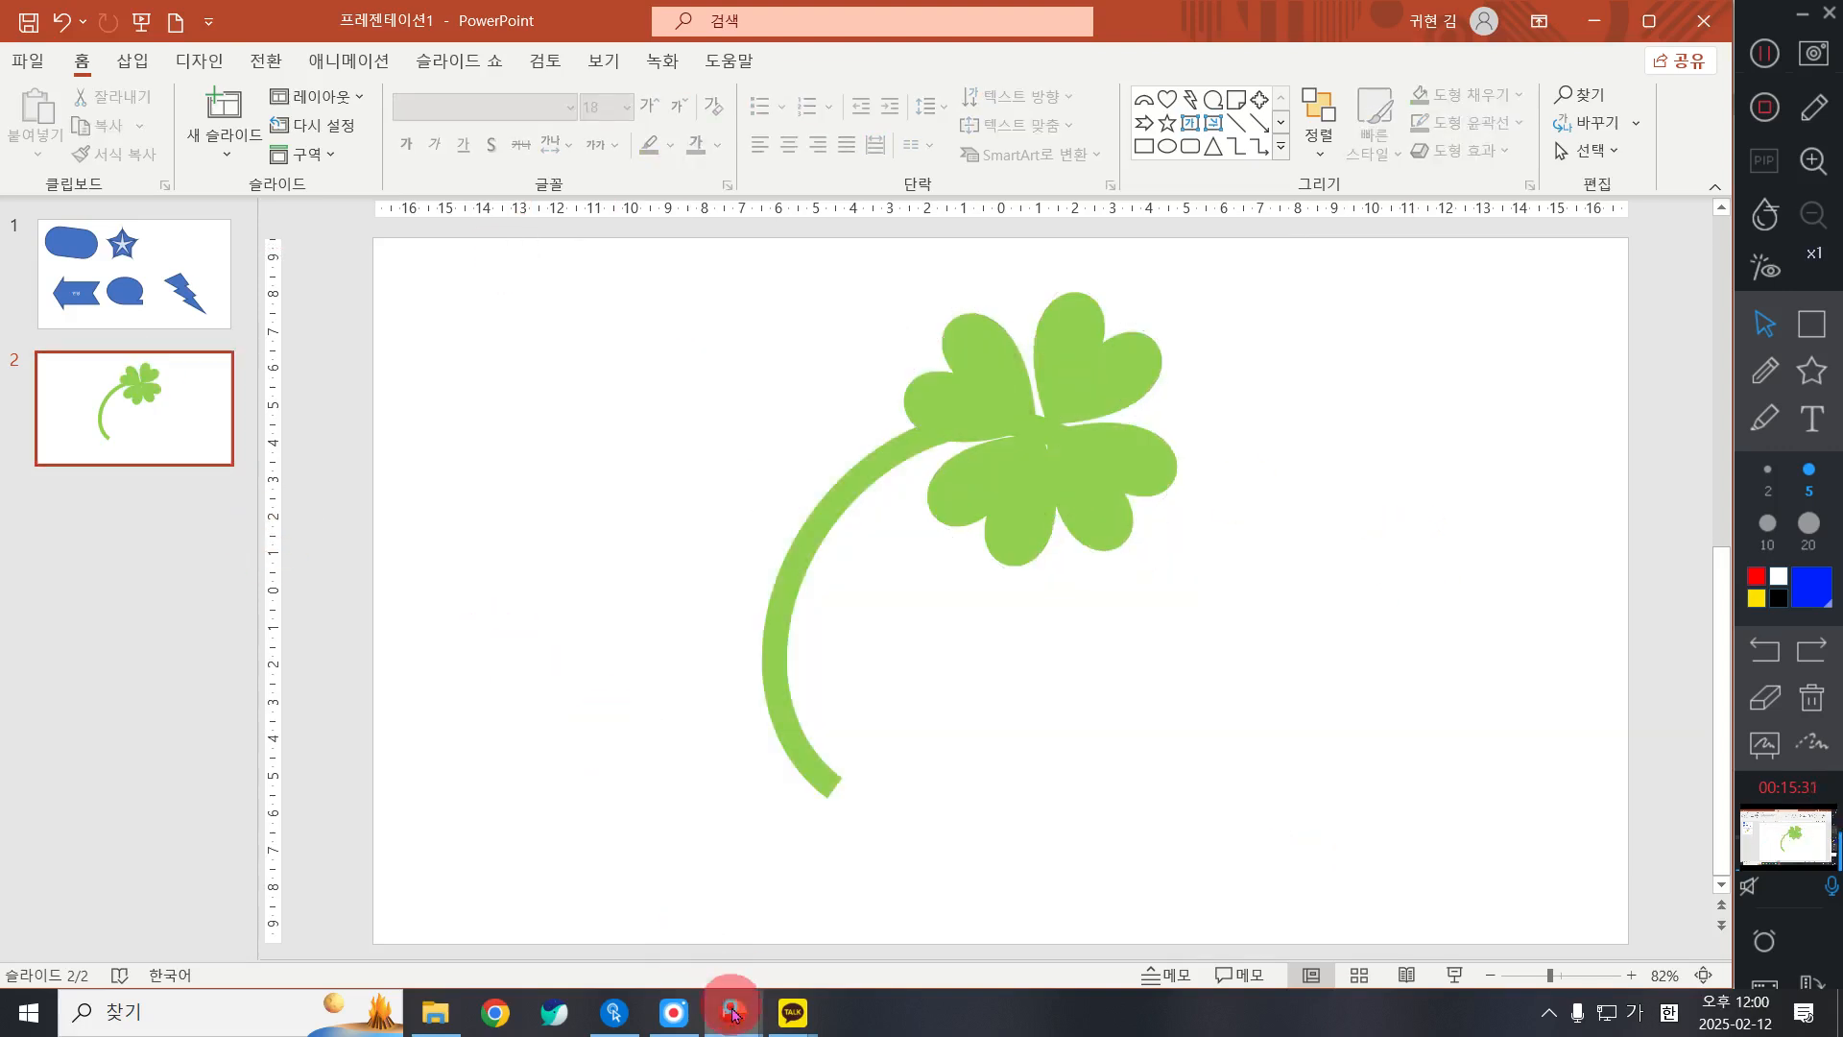
pyautogui.moveTo(734, 1010)
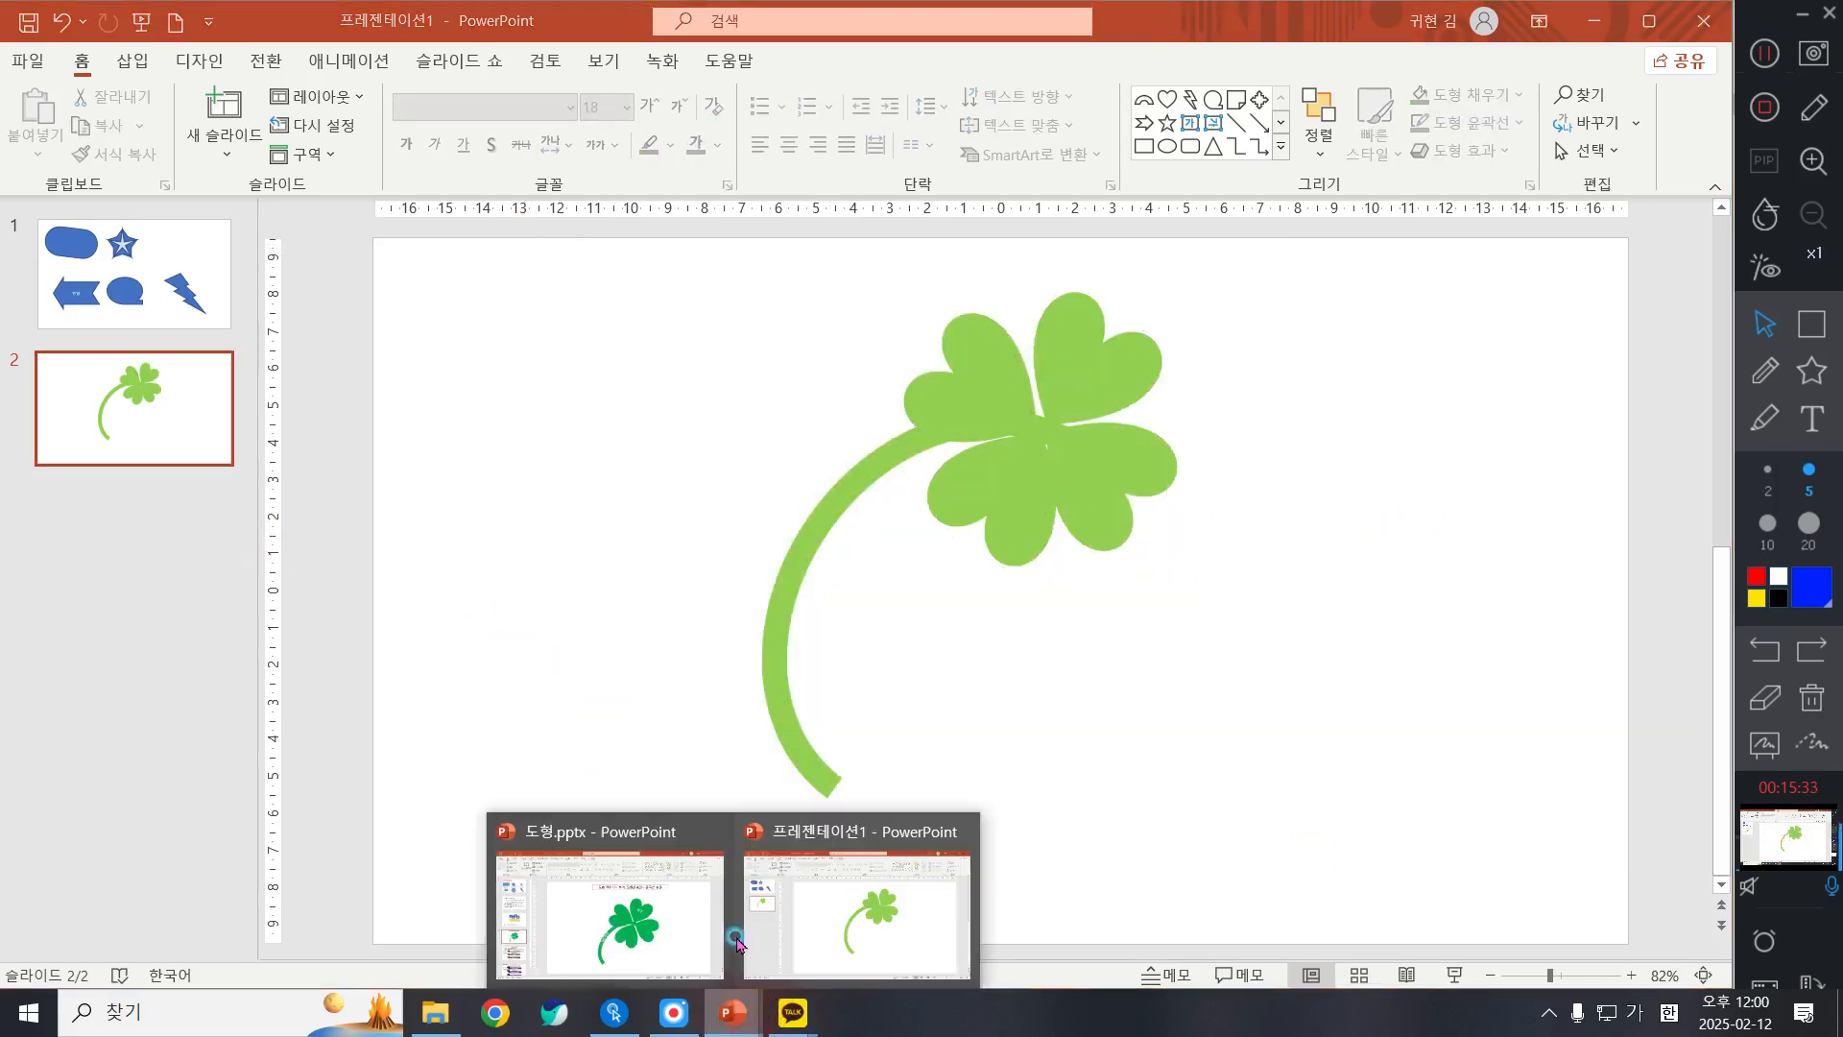
pyautogui.click(827, 874)
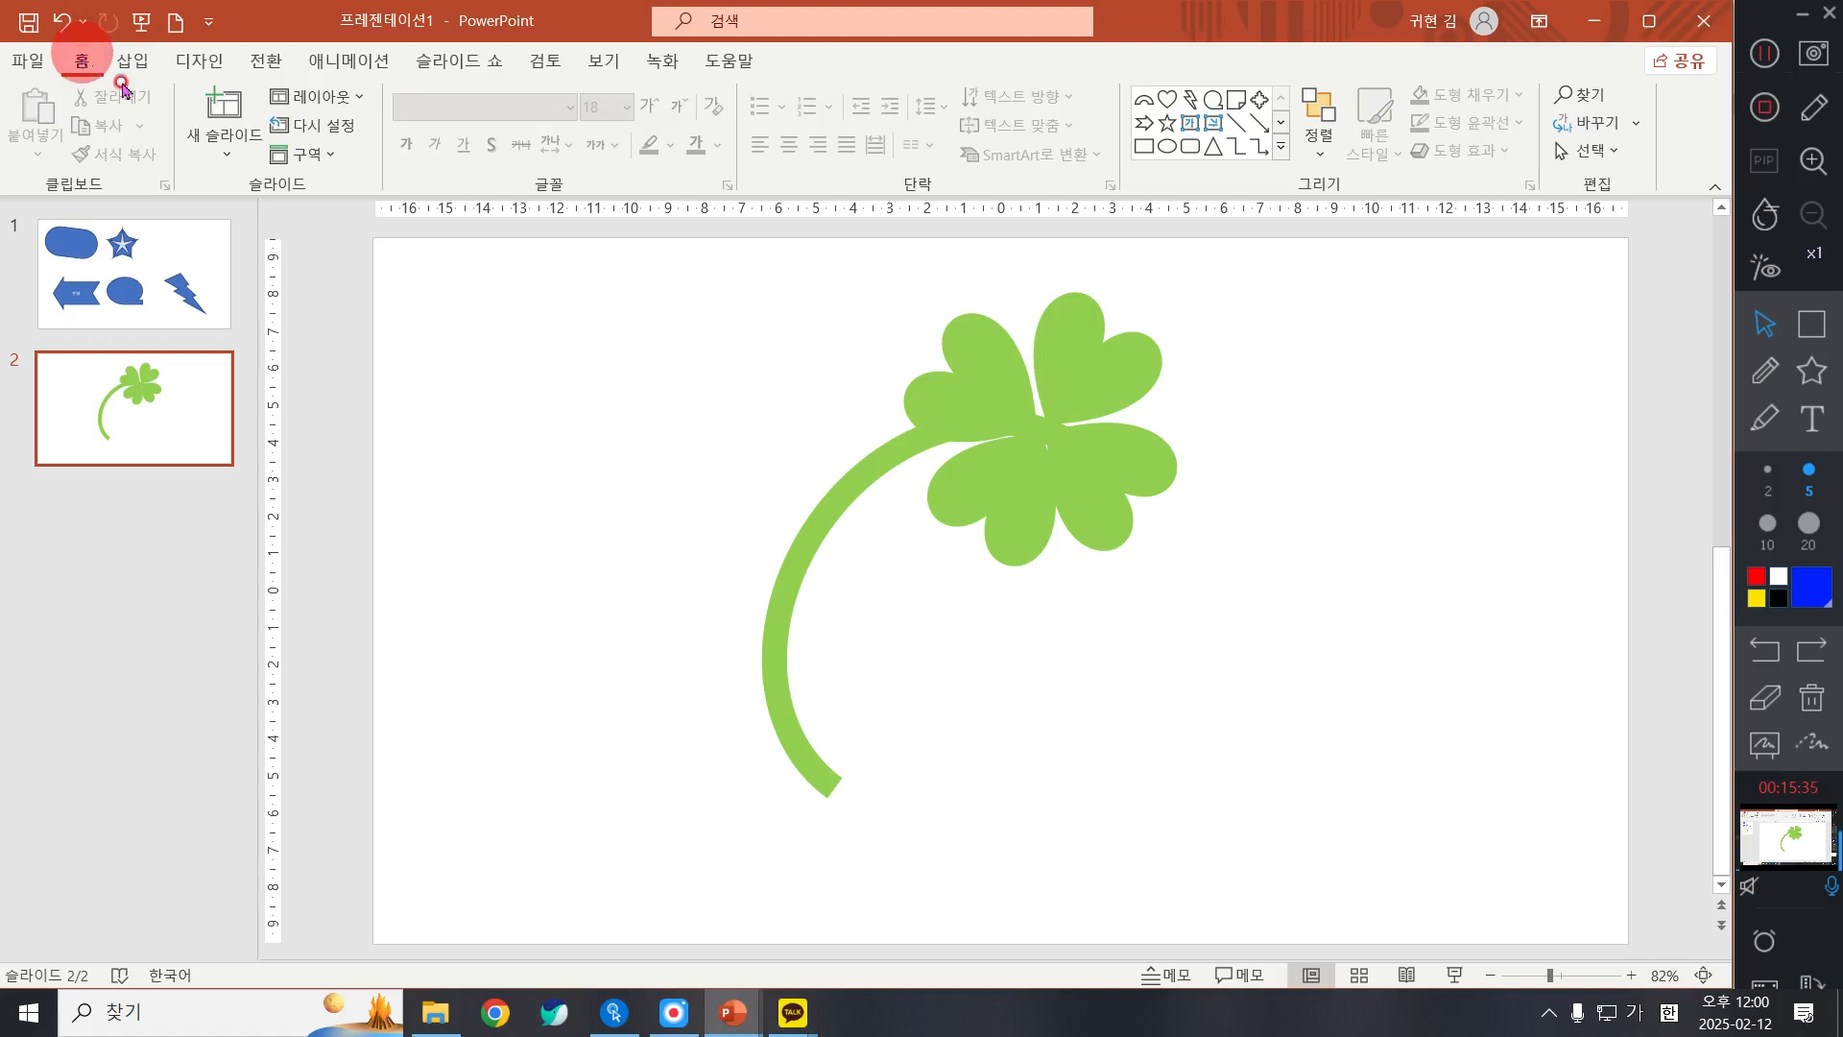
# Step: Add a new blank slide after the clover slide
pyautogui.click(221, 144)
pyautogui.click(270, 472)
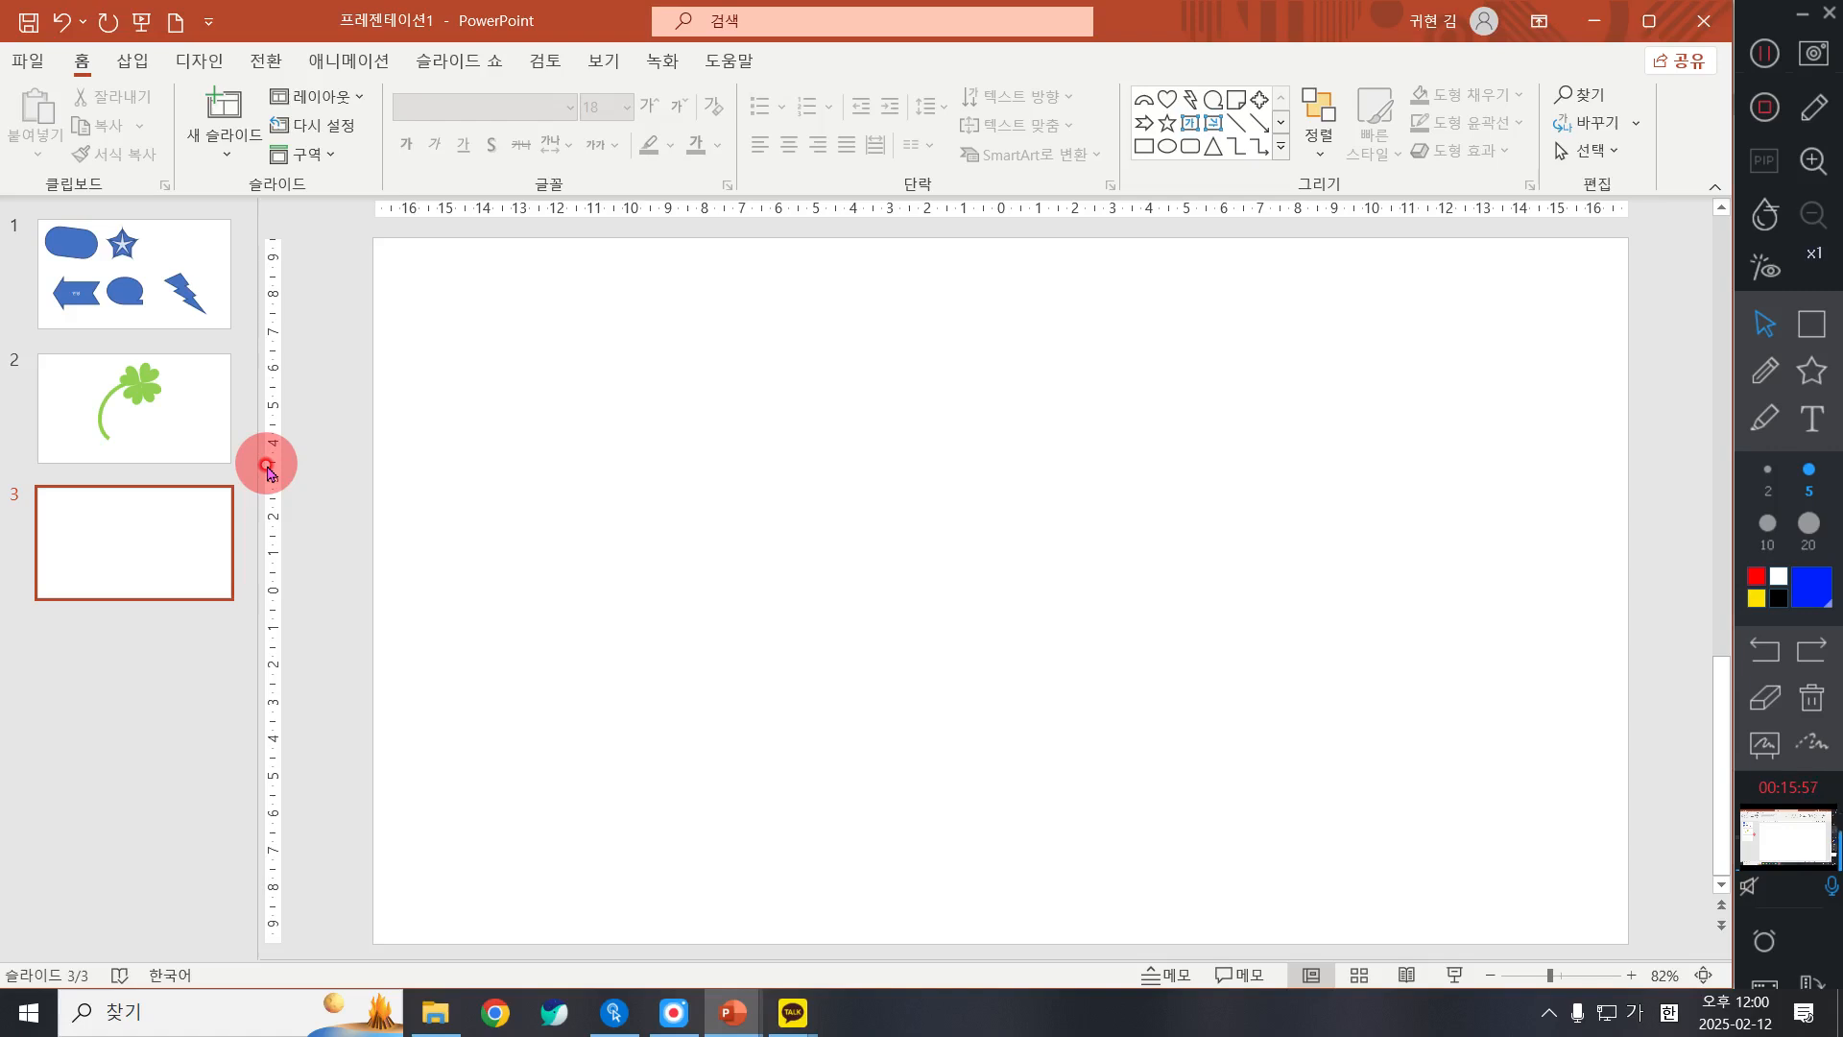
pyautogui.click(231, 156)
pyautogui.click(624, 526)
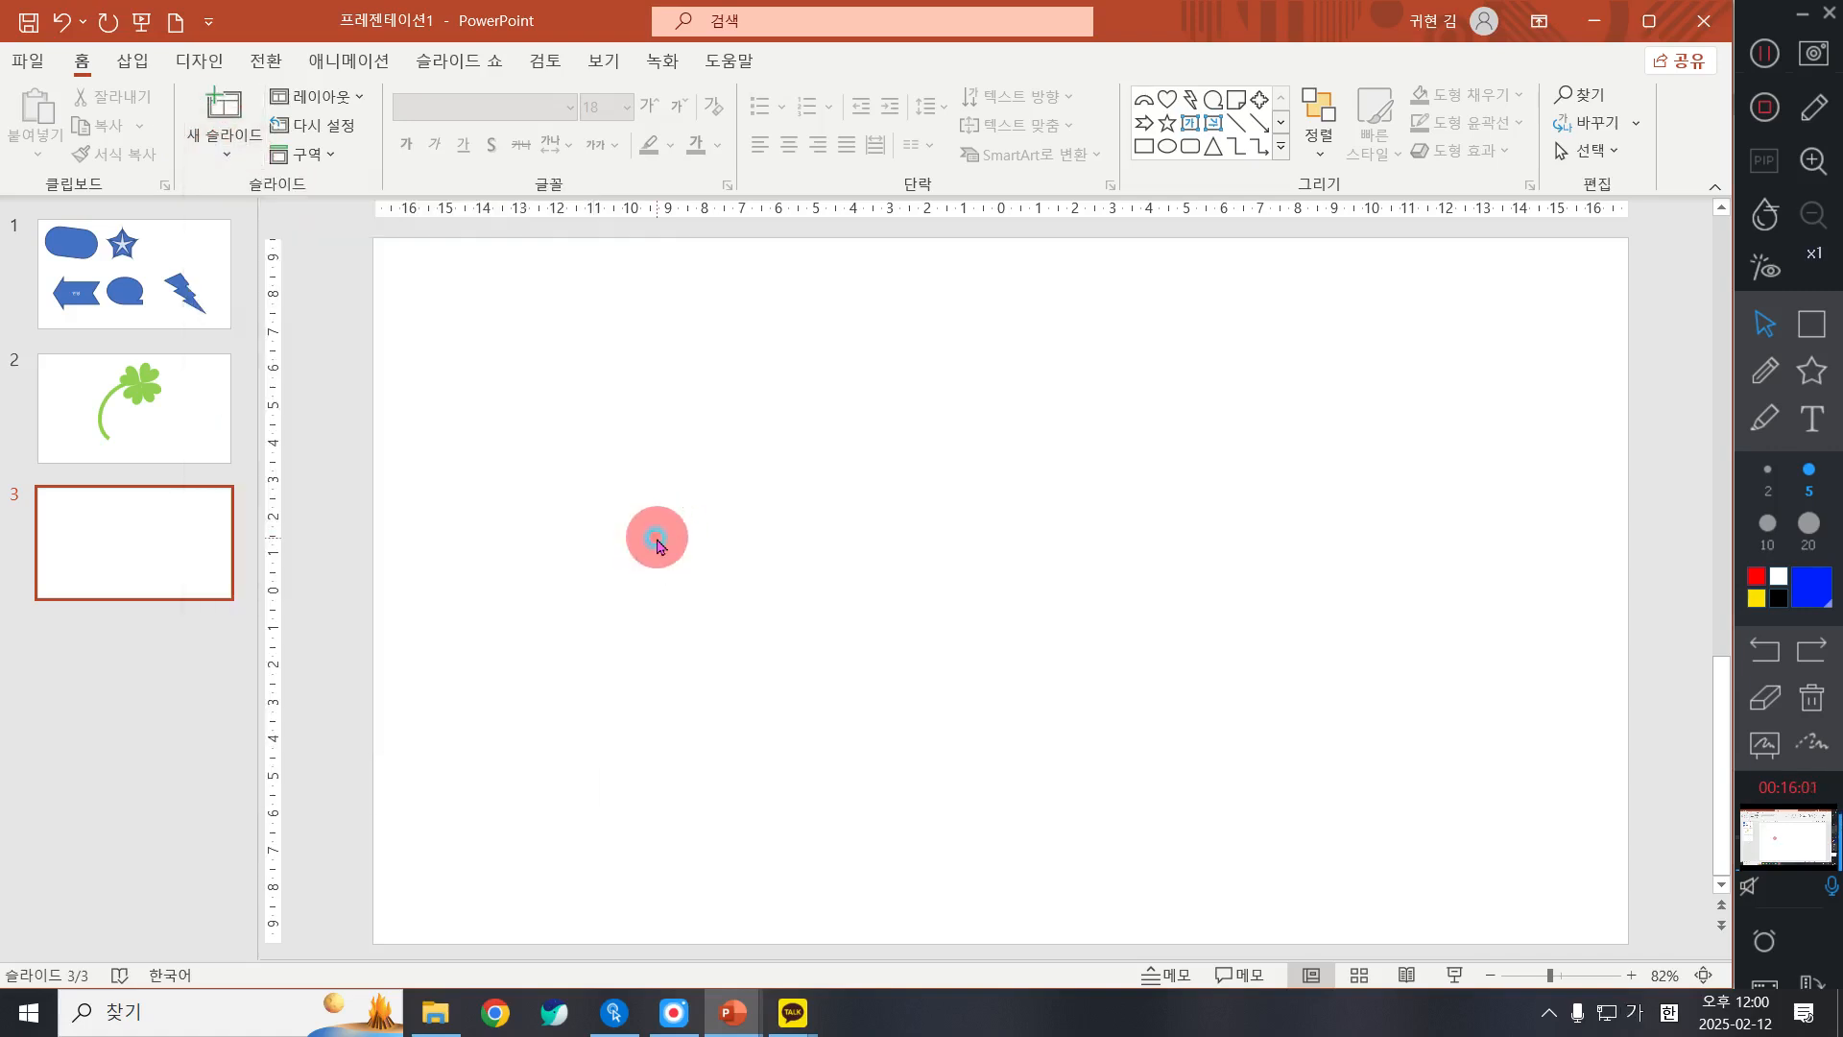
pyautogui.rightClick(657, 539)
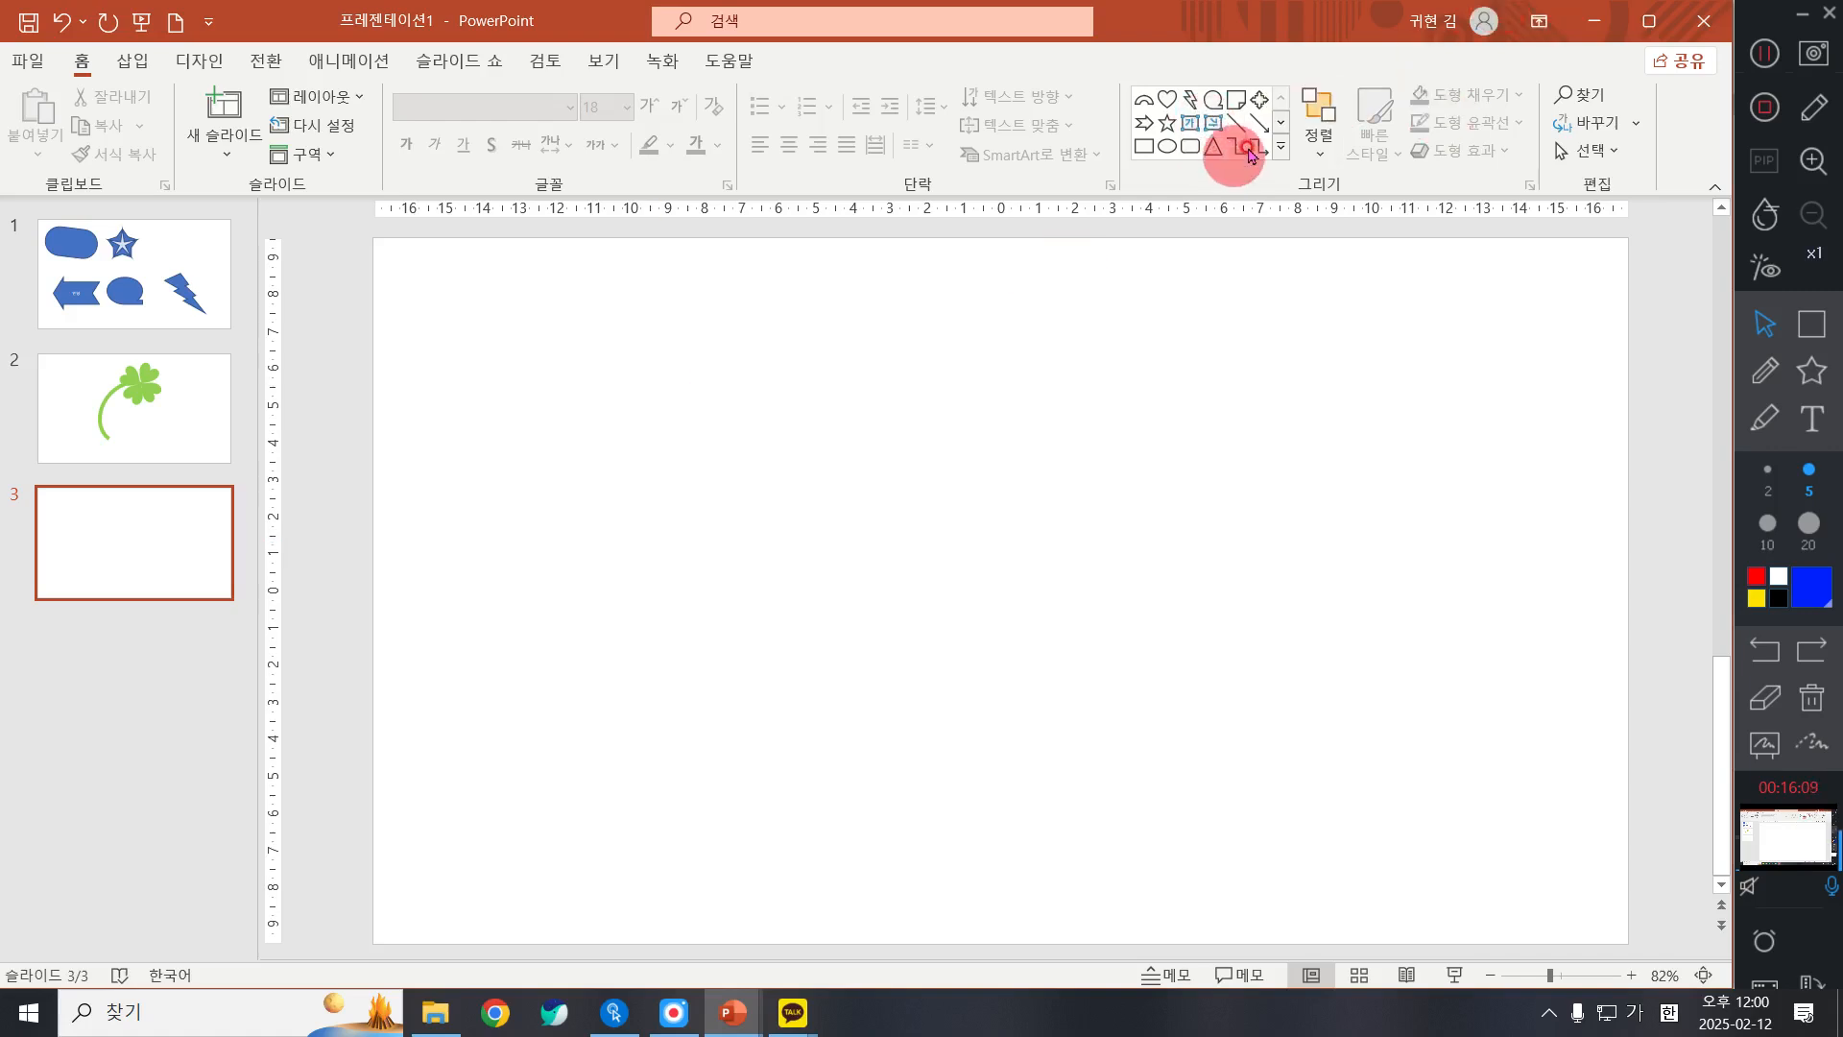
pyautogui.click(1280, 146)
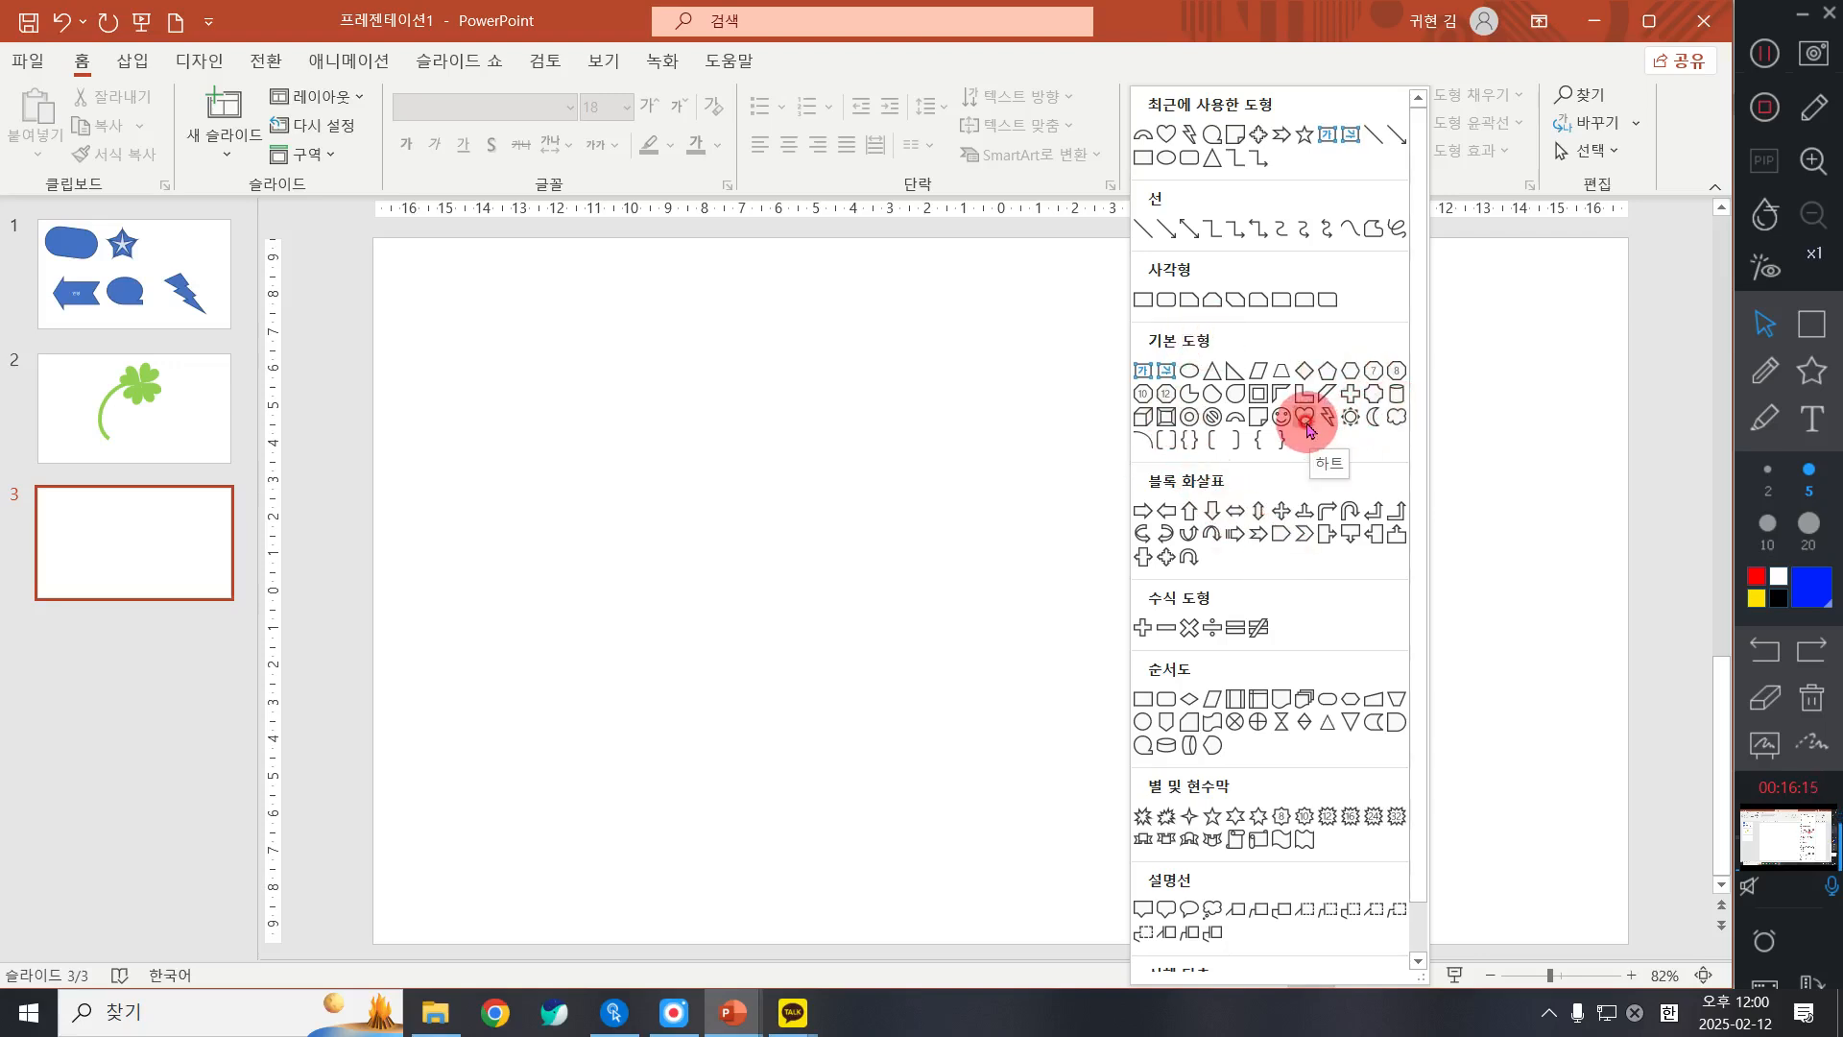
pyautogui.click(1305, 420)
pyautogui.moveTo(892, 331); pyautogui.dragTo(1061, 473)
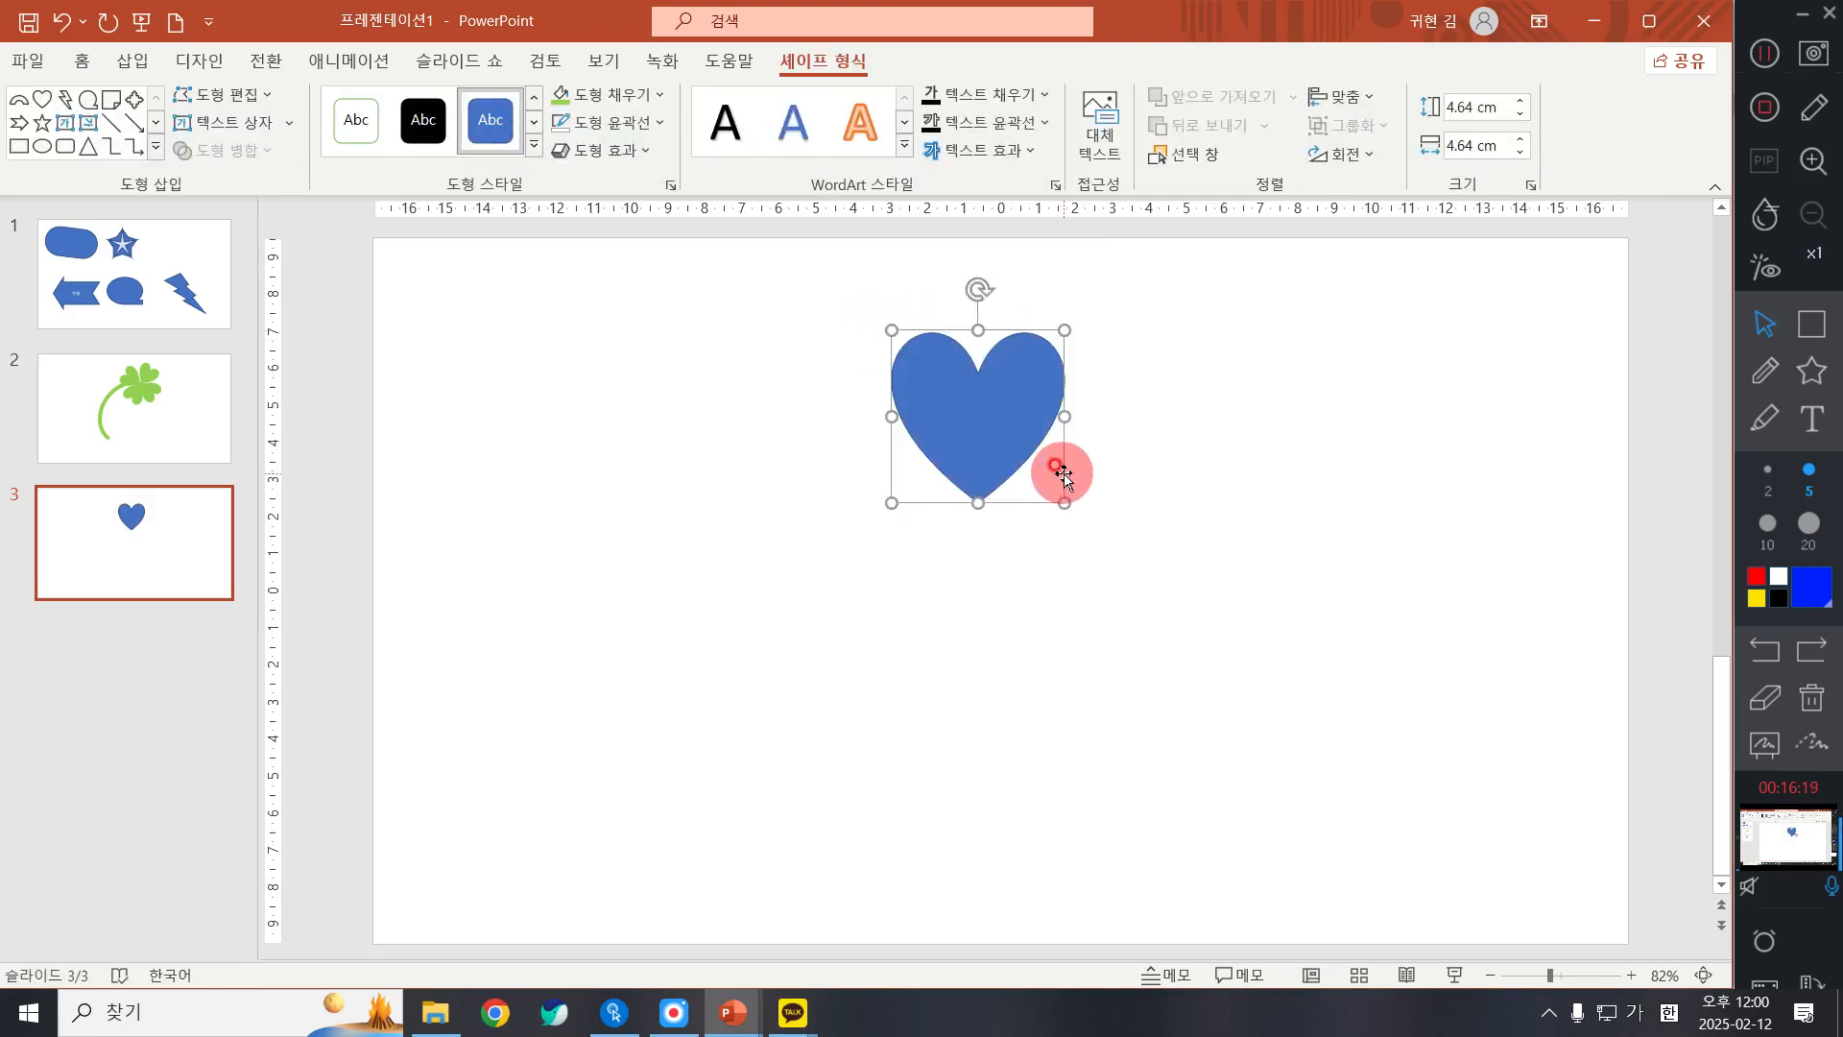
pyautogui.press('Delete')
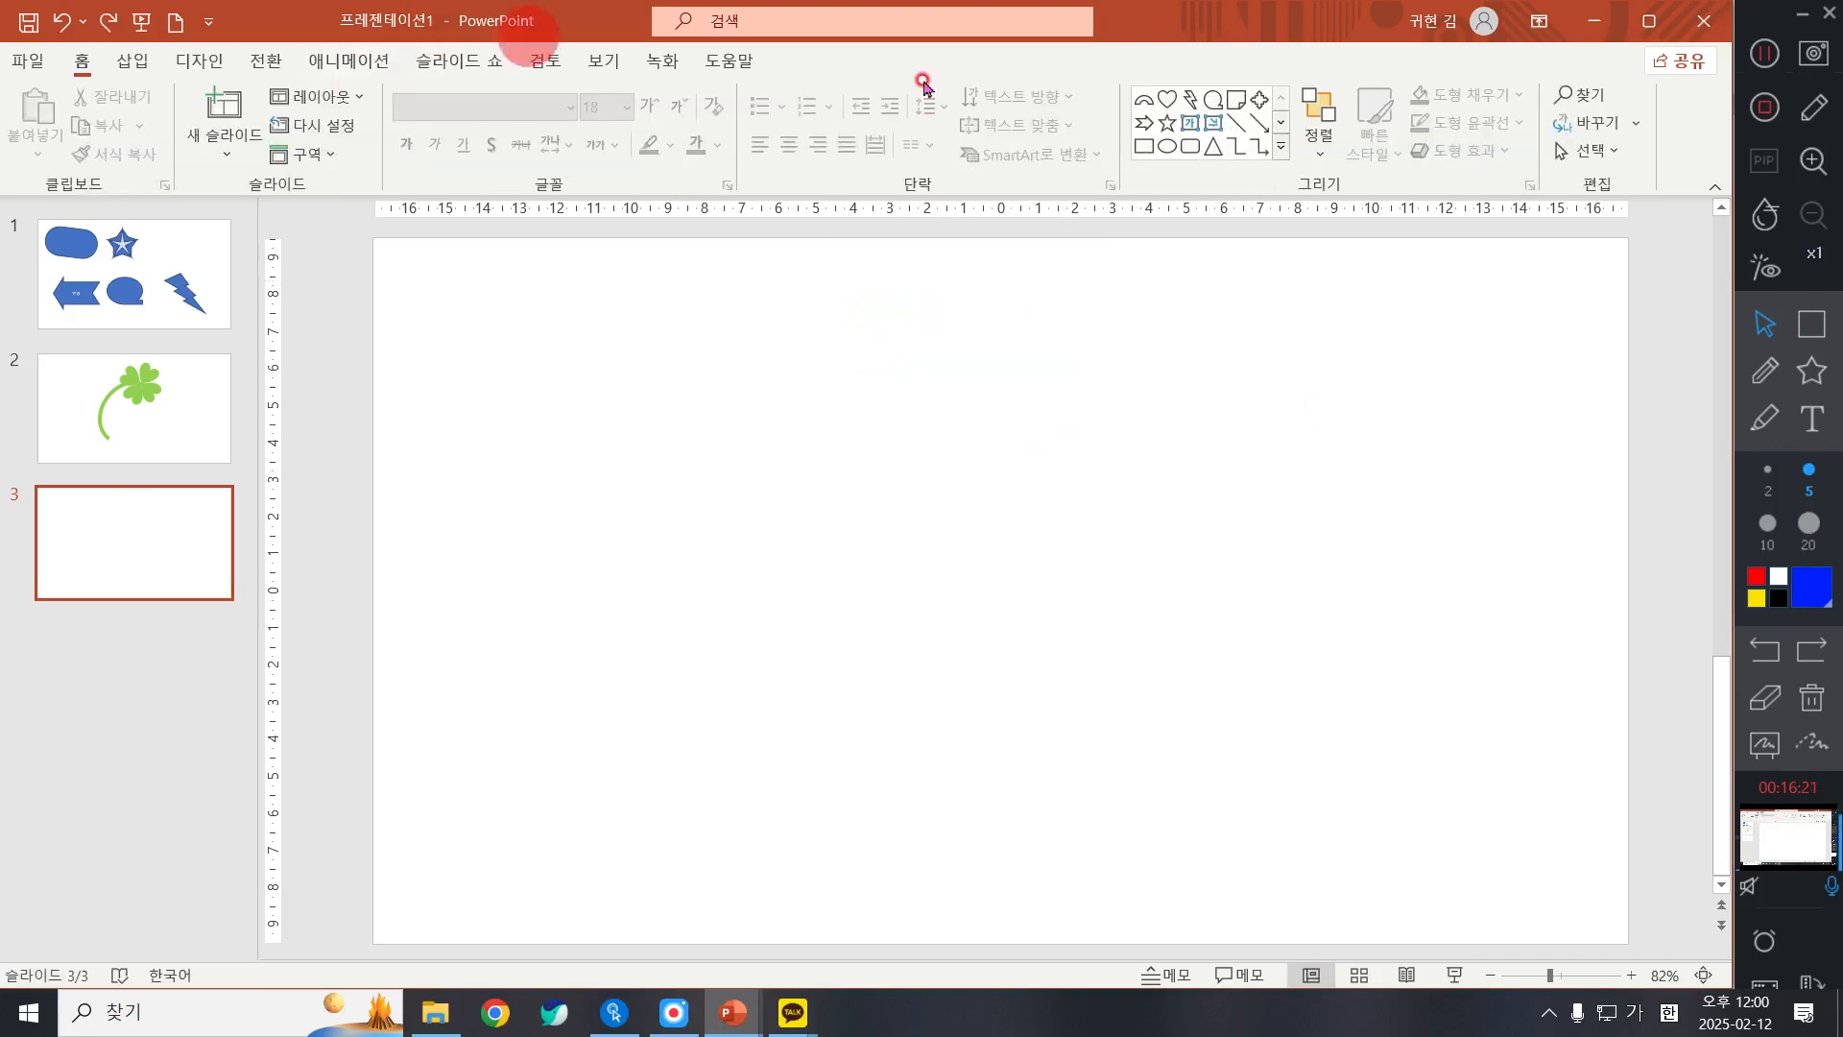
# Step: Draw a heart about 5.26 cm wide and tall in the upper middle of the blank slide
pyautogui.click(1281, 148)
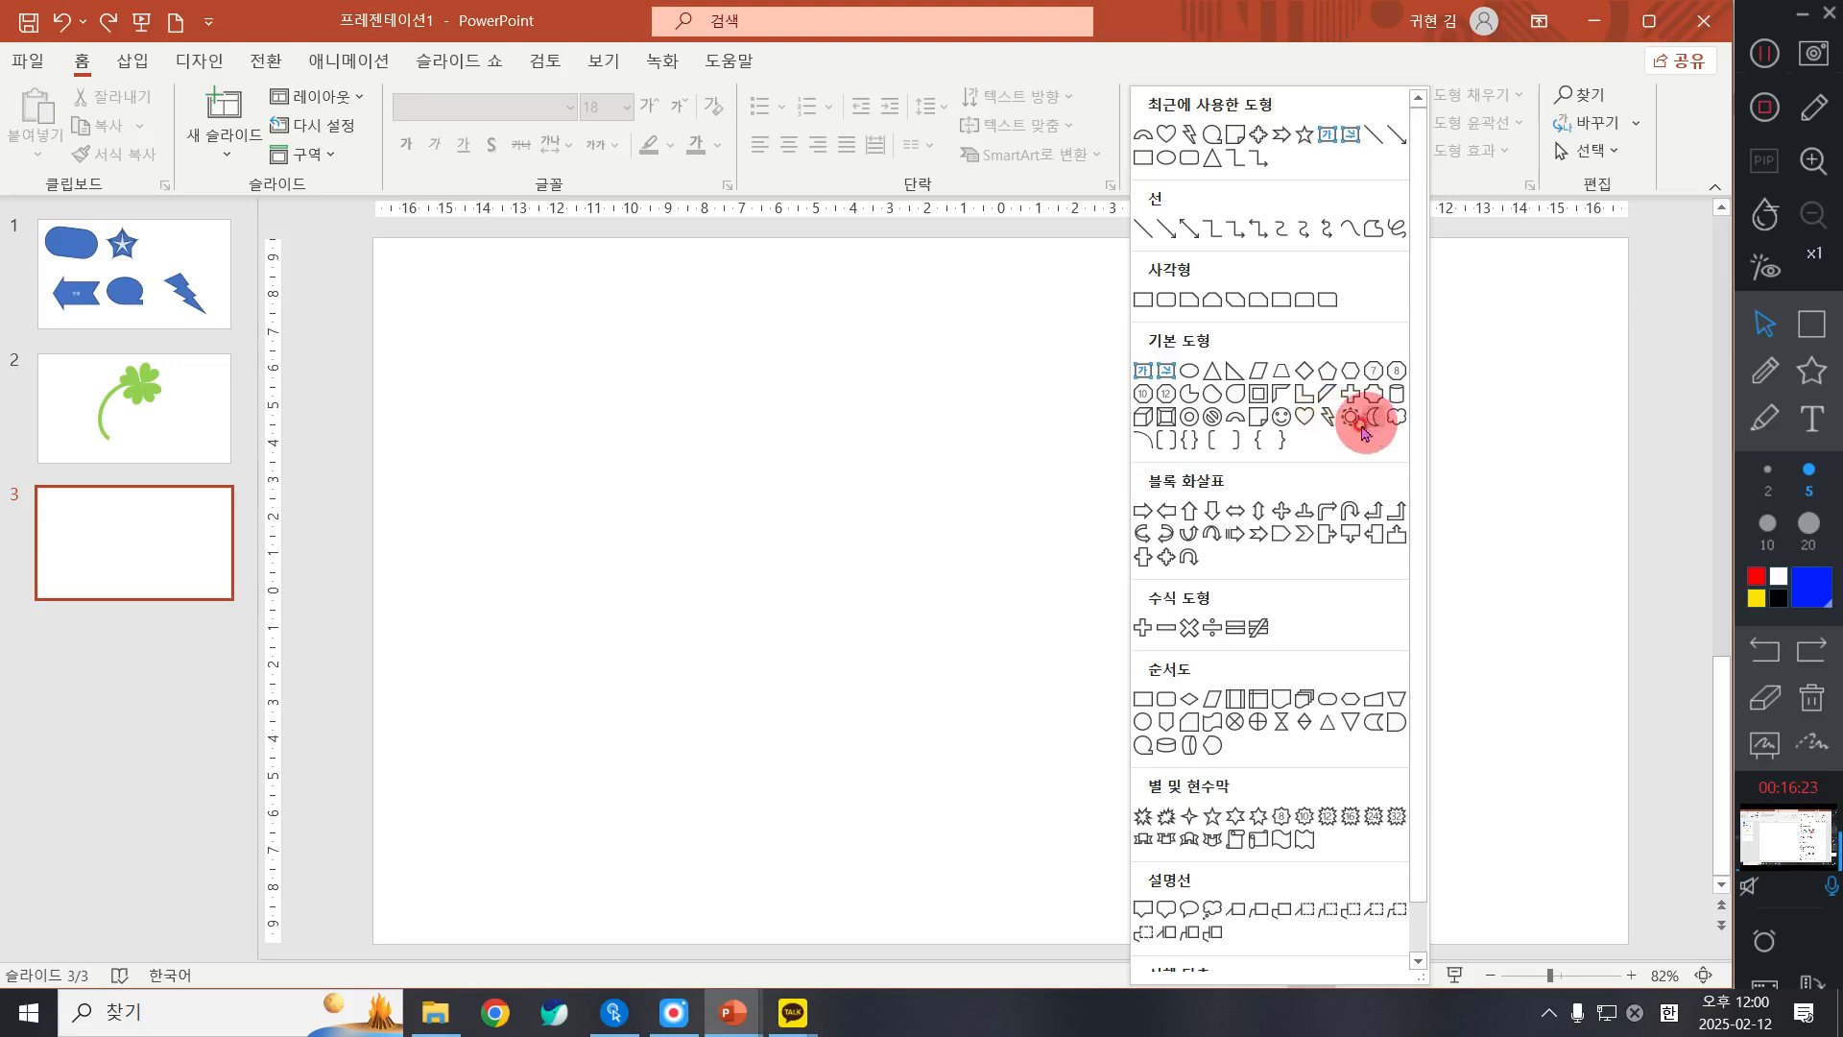
pyautogui.click(1302, 425)
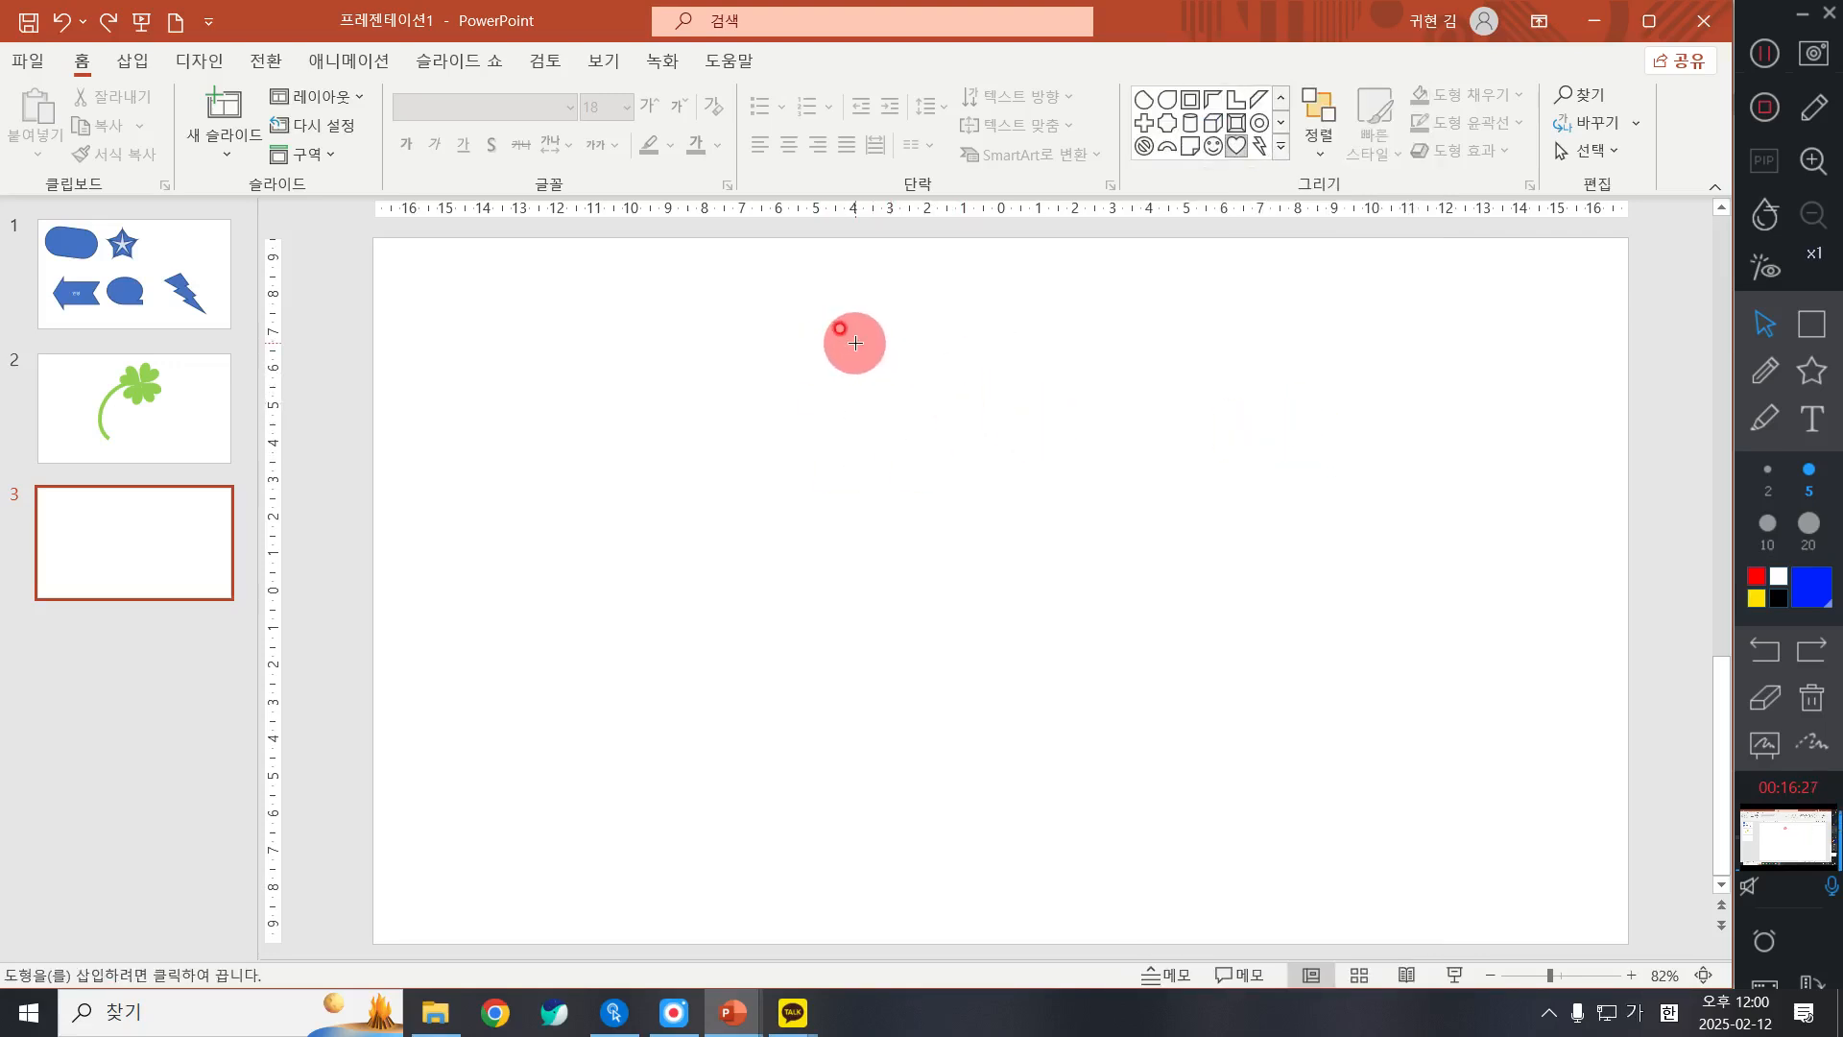
pyautogui.moveTo(841, 308); pyautogui.dragTo(1036, 501)
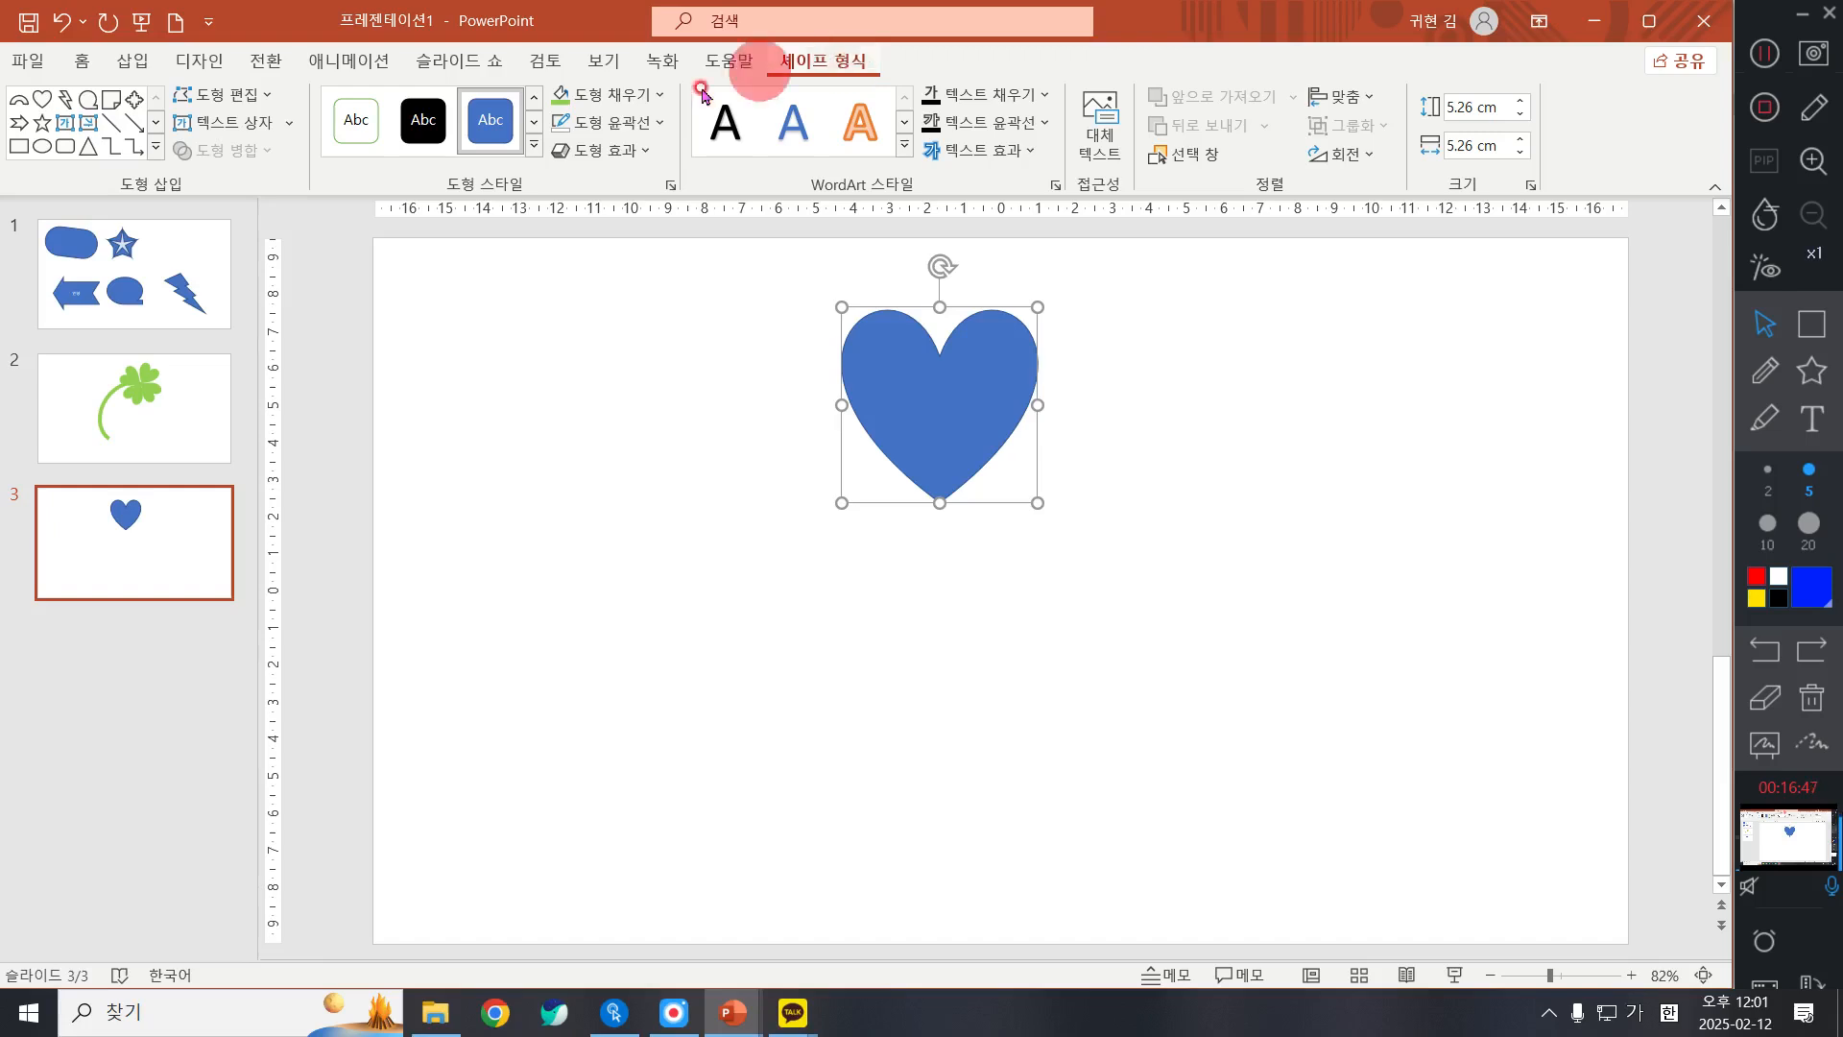
# Step: Fill the heart with a medium pink picked from the standard colours of the custom fill colour choices
pyautogui.click(631, 105)
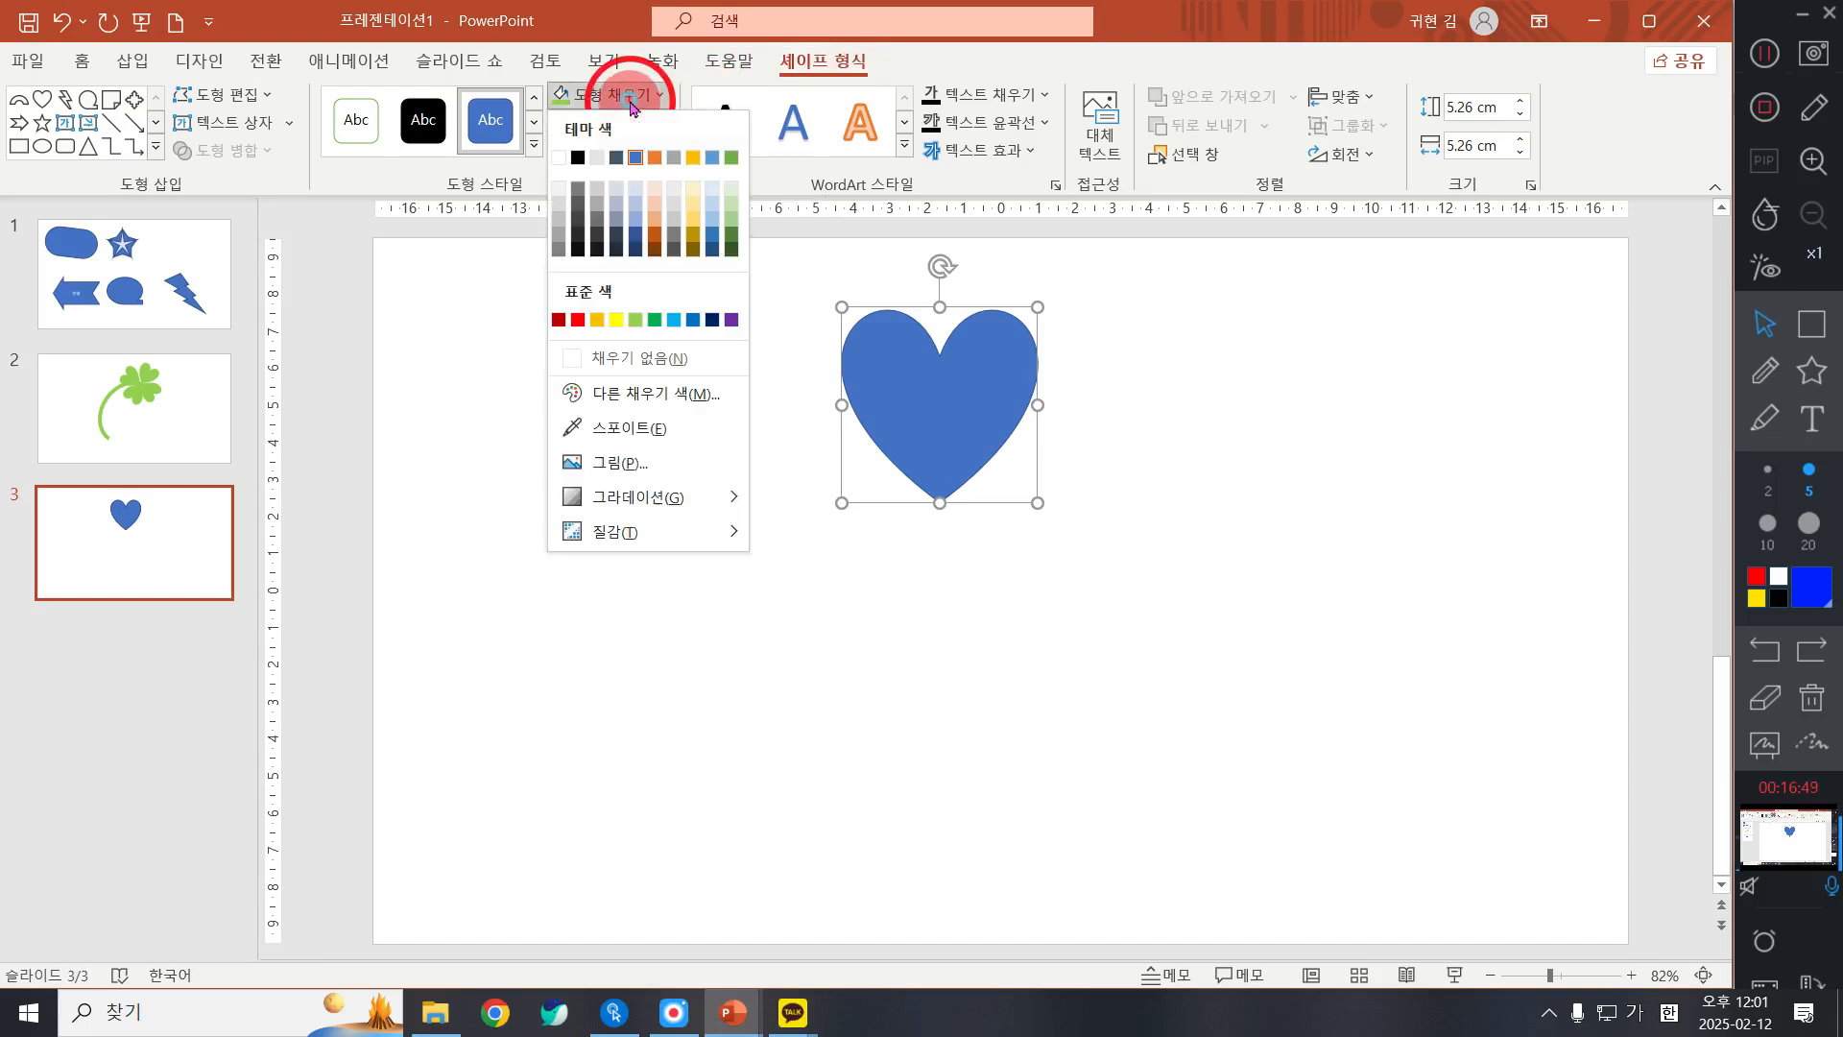
pyautogui.click(630, 104)
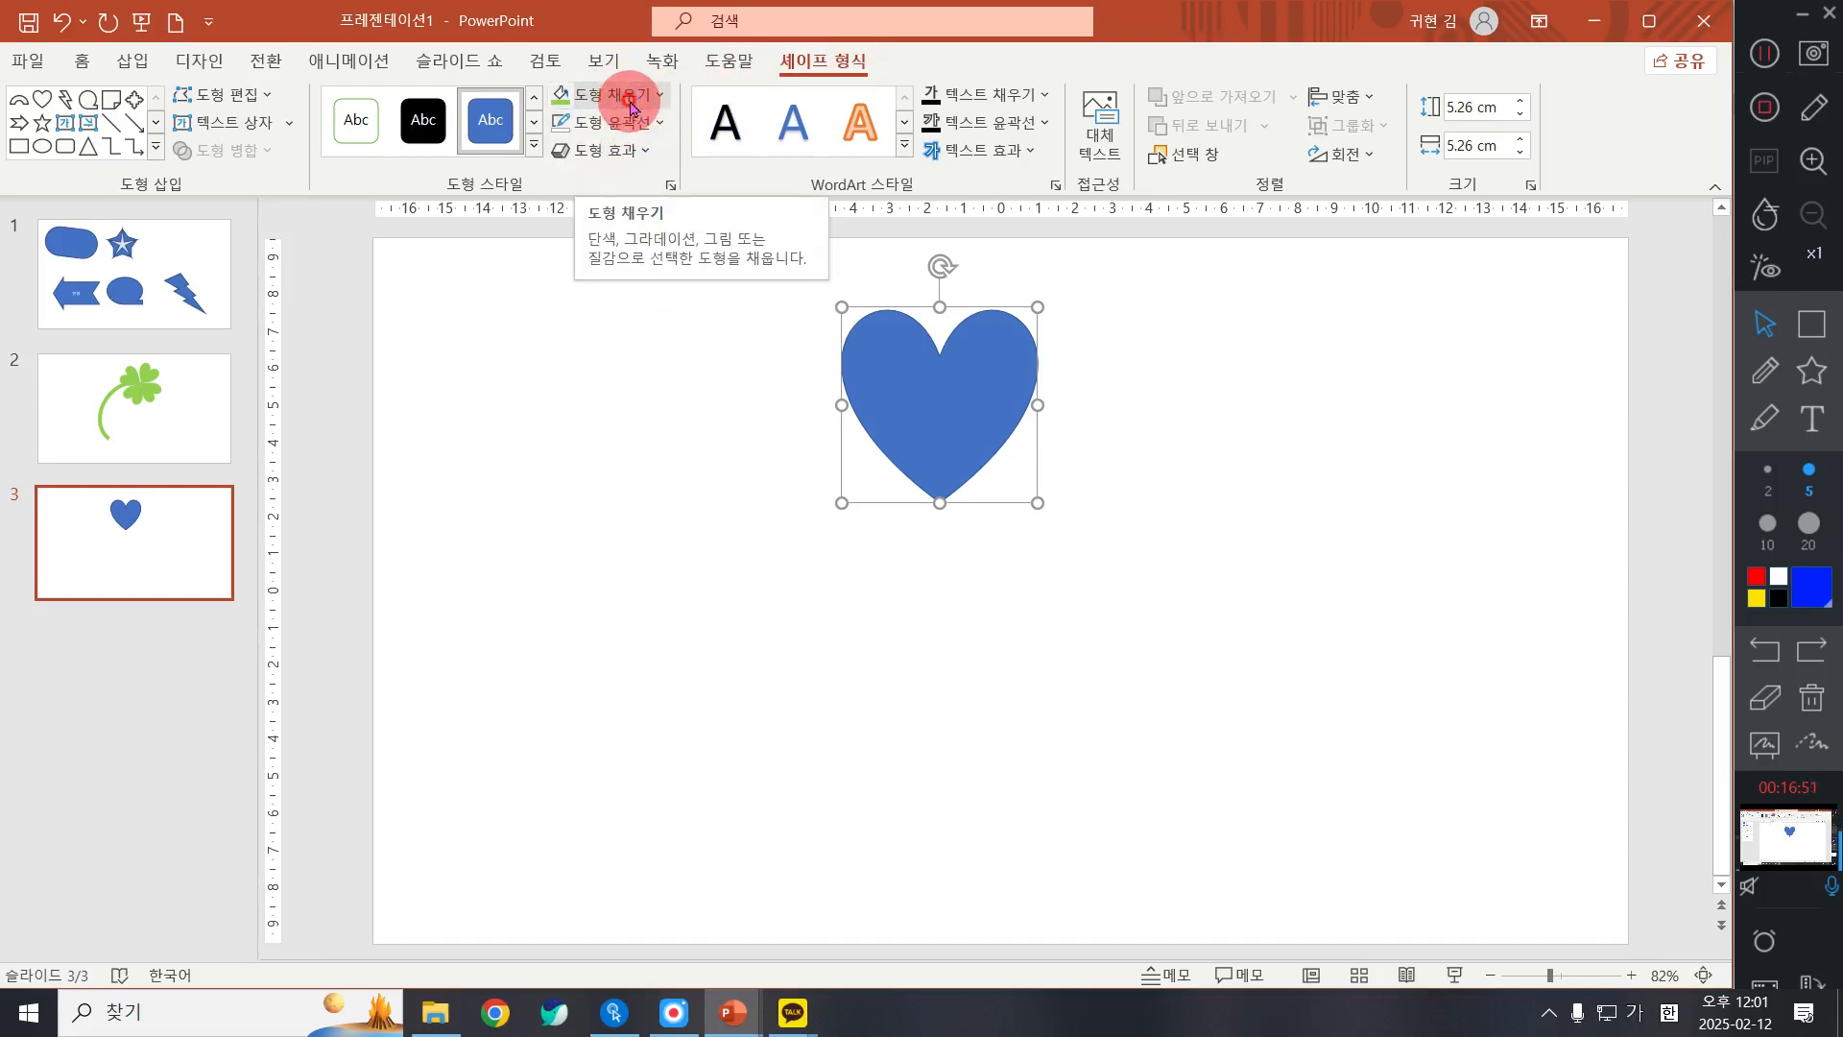
pyautogui.click(630, 99)
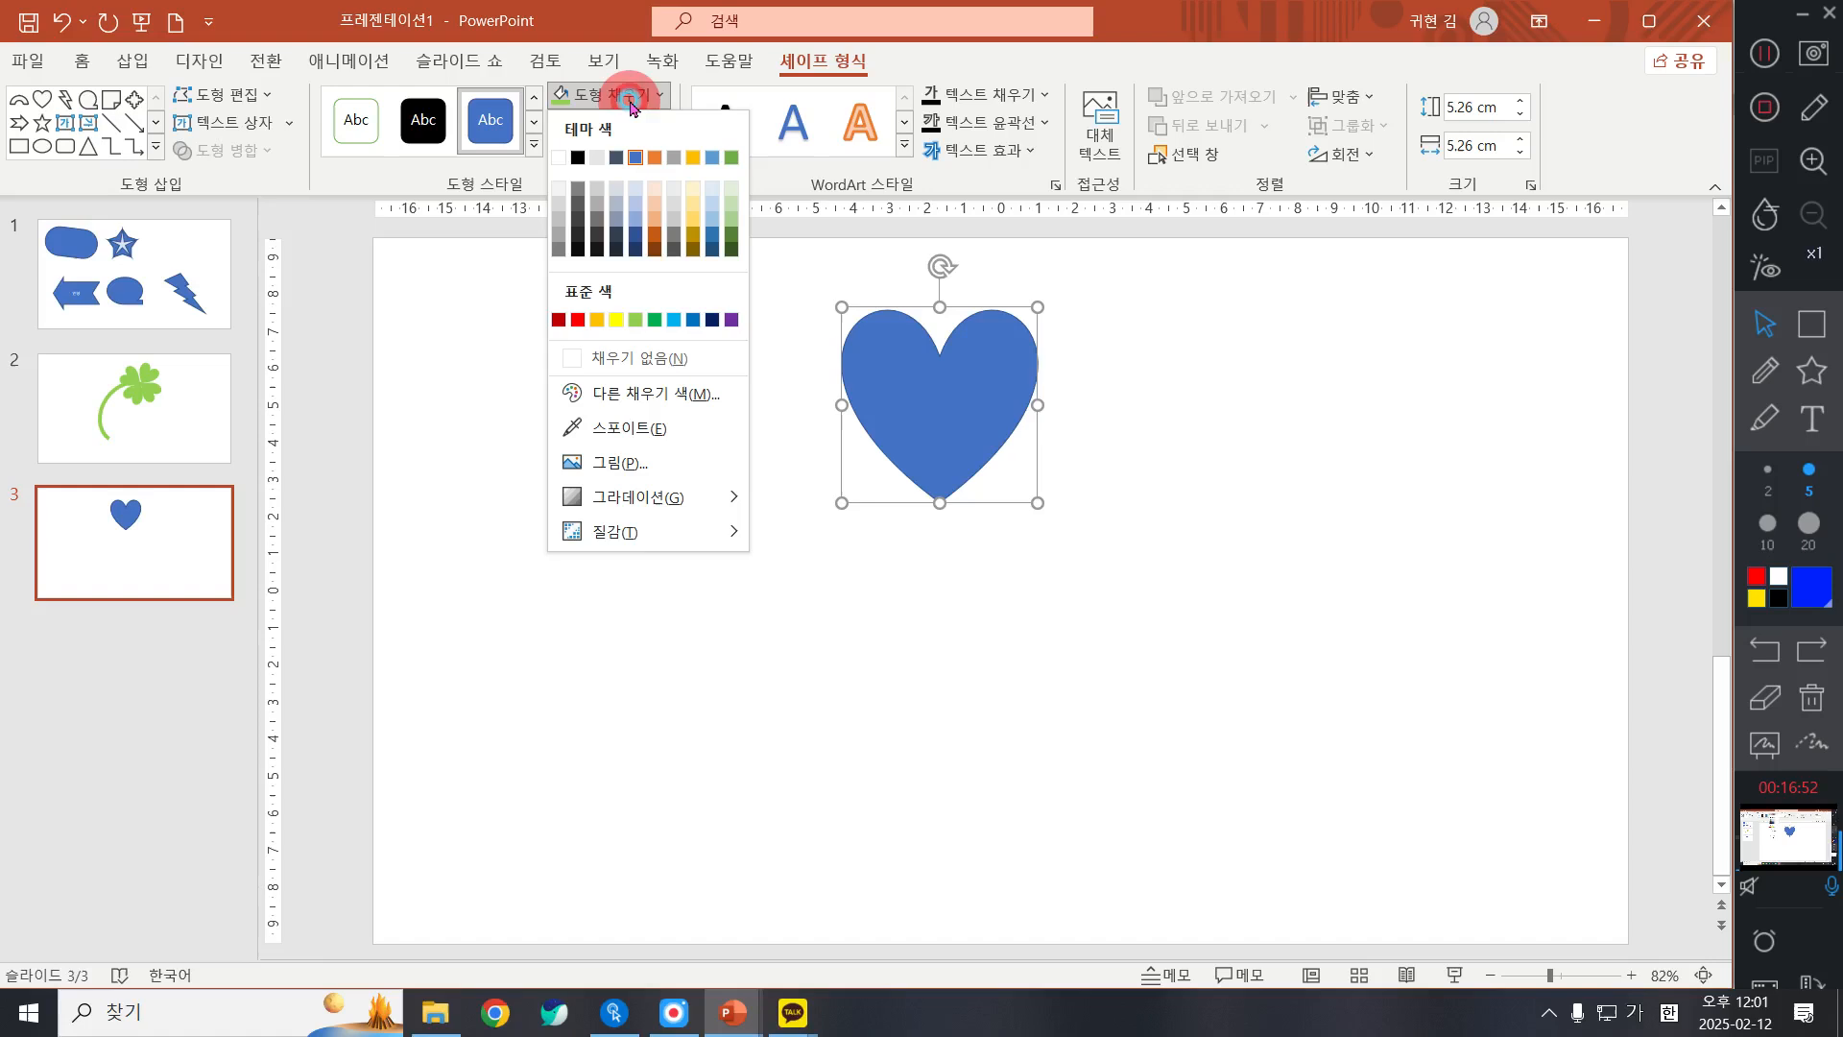
pyautogui.click(837, 62)
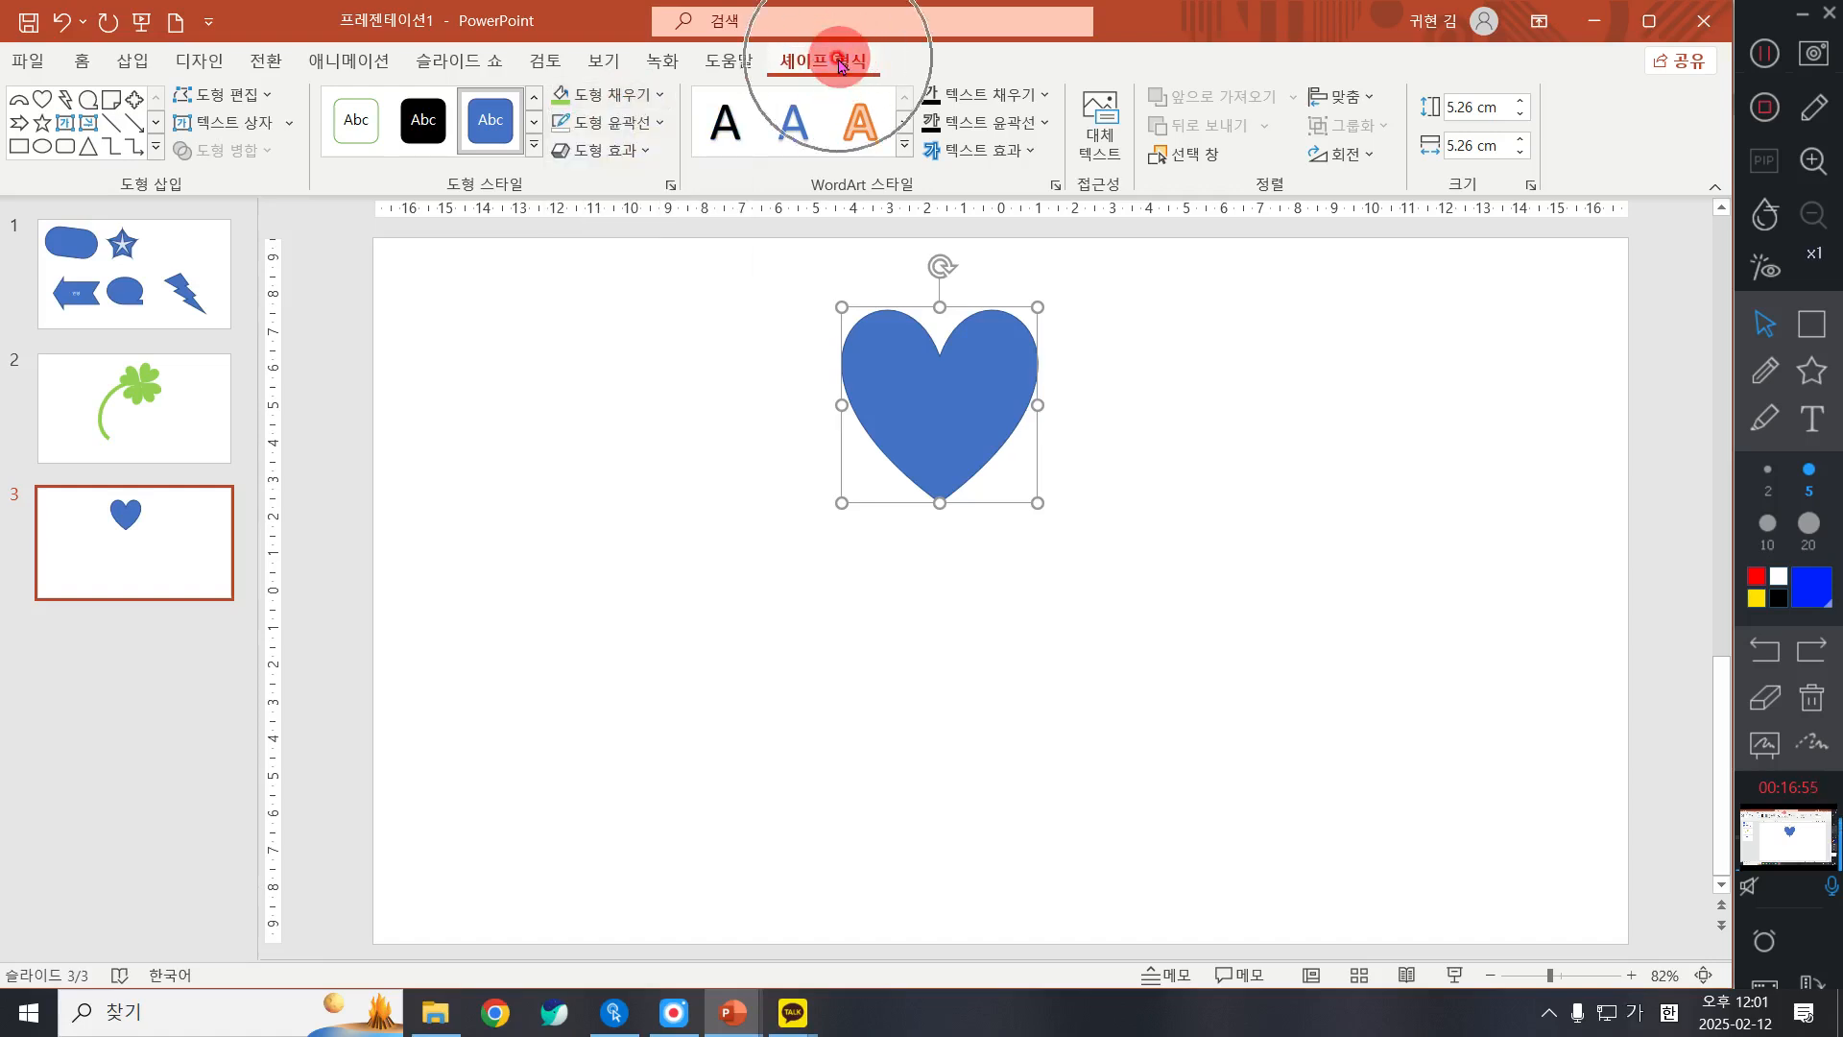
pyautogui.click(587, 96)
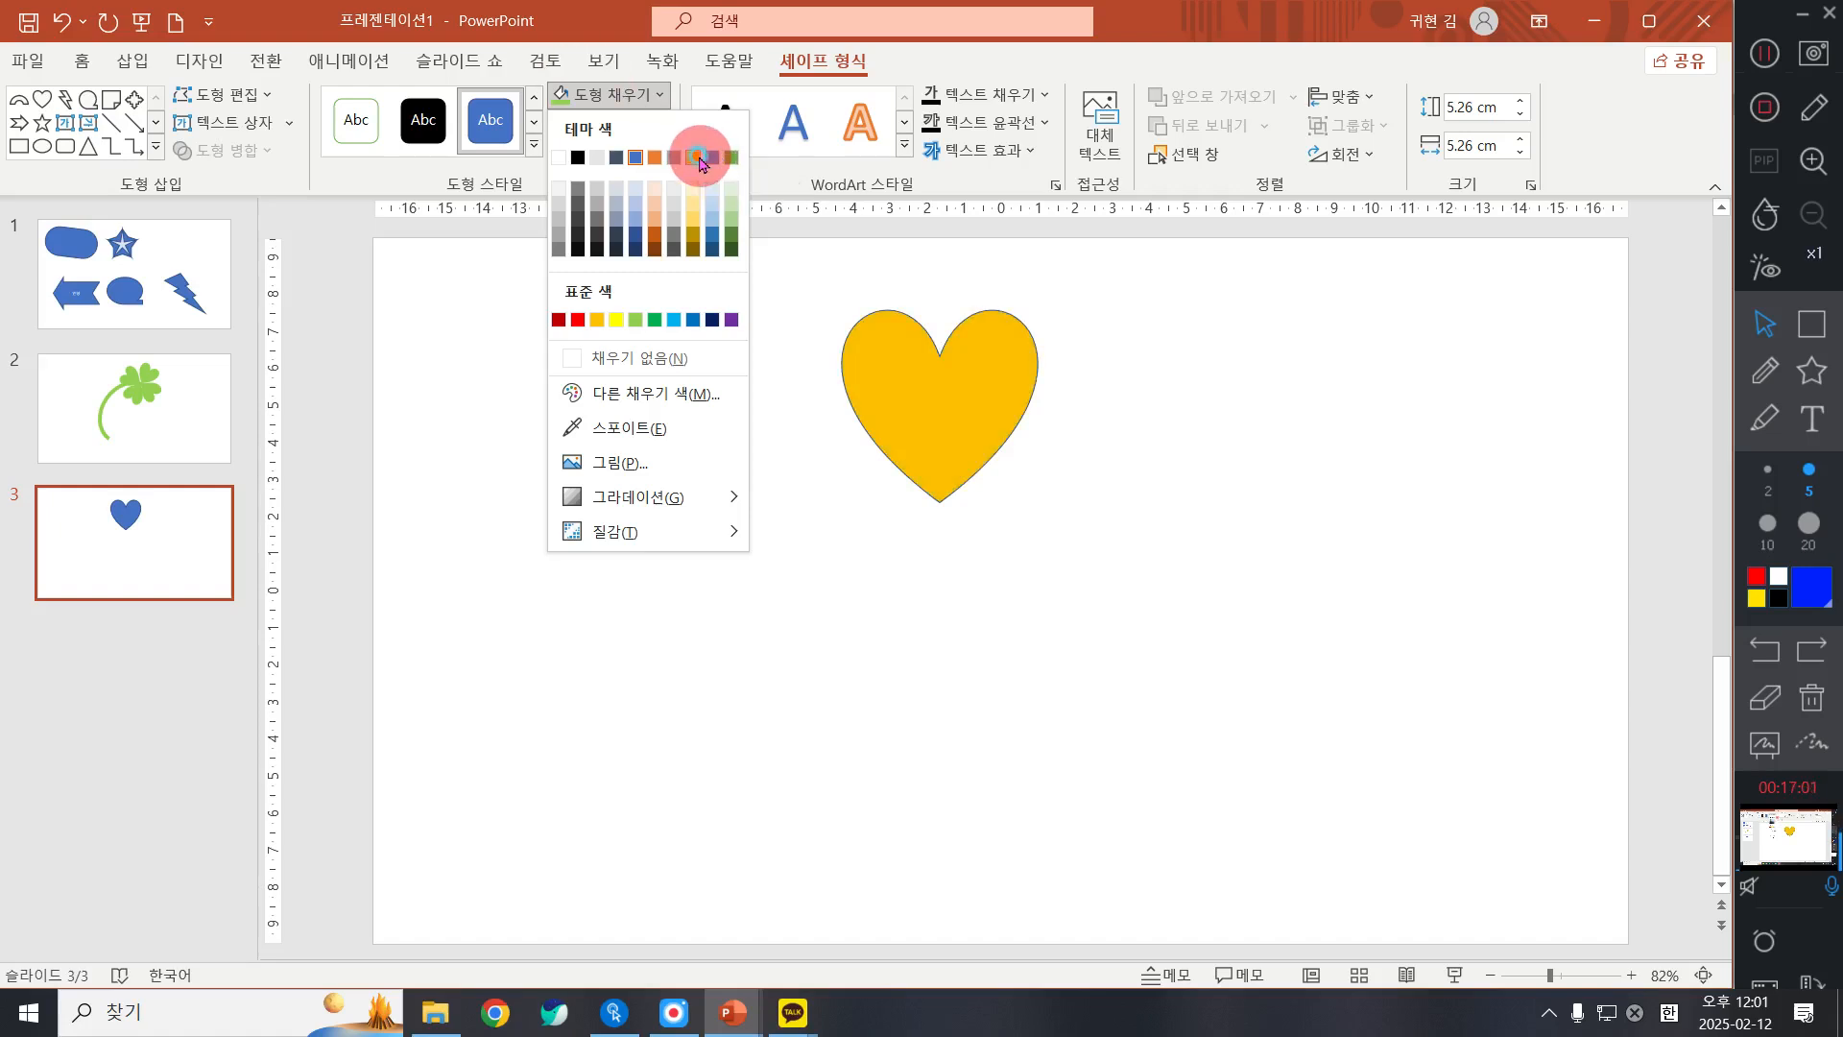
pyautogui.click(619, 394)
pyautogui.click(727, 284)
pyautogui.click(824, 430)
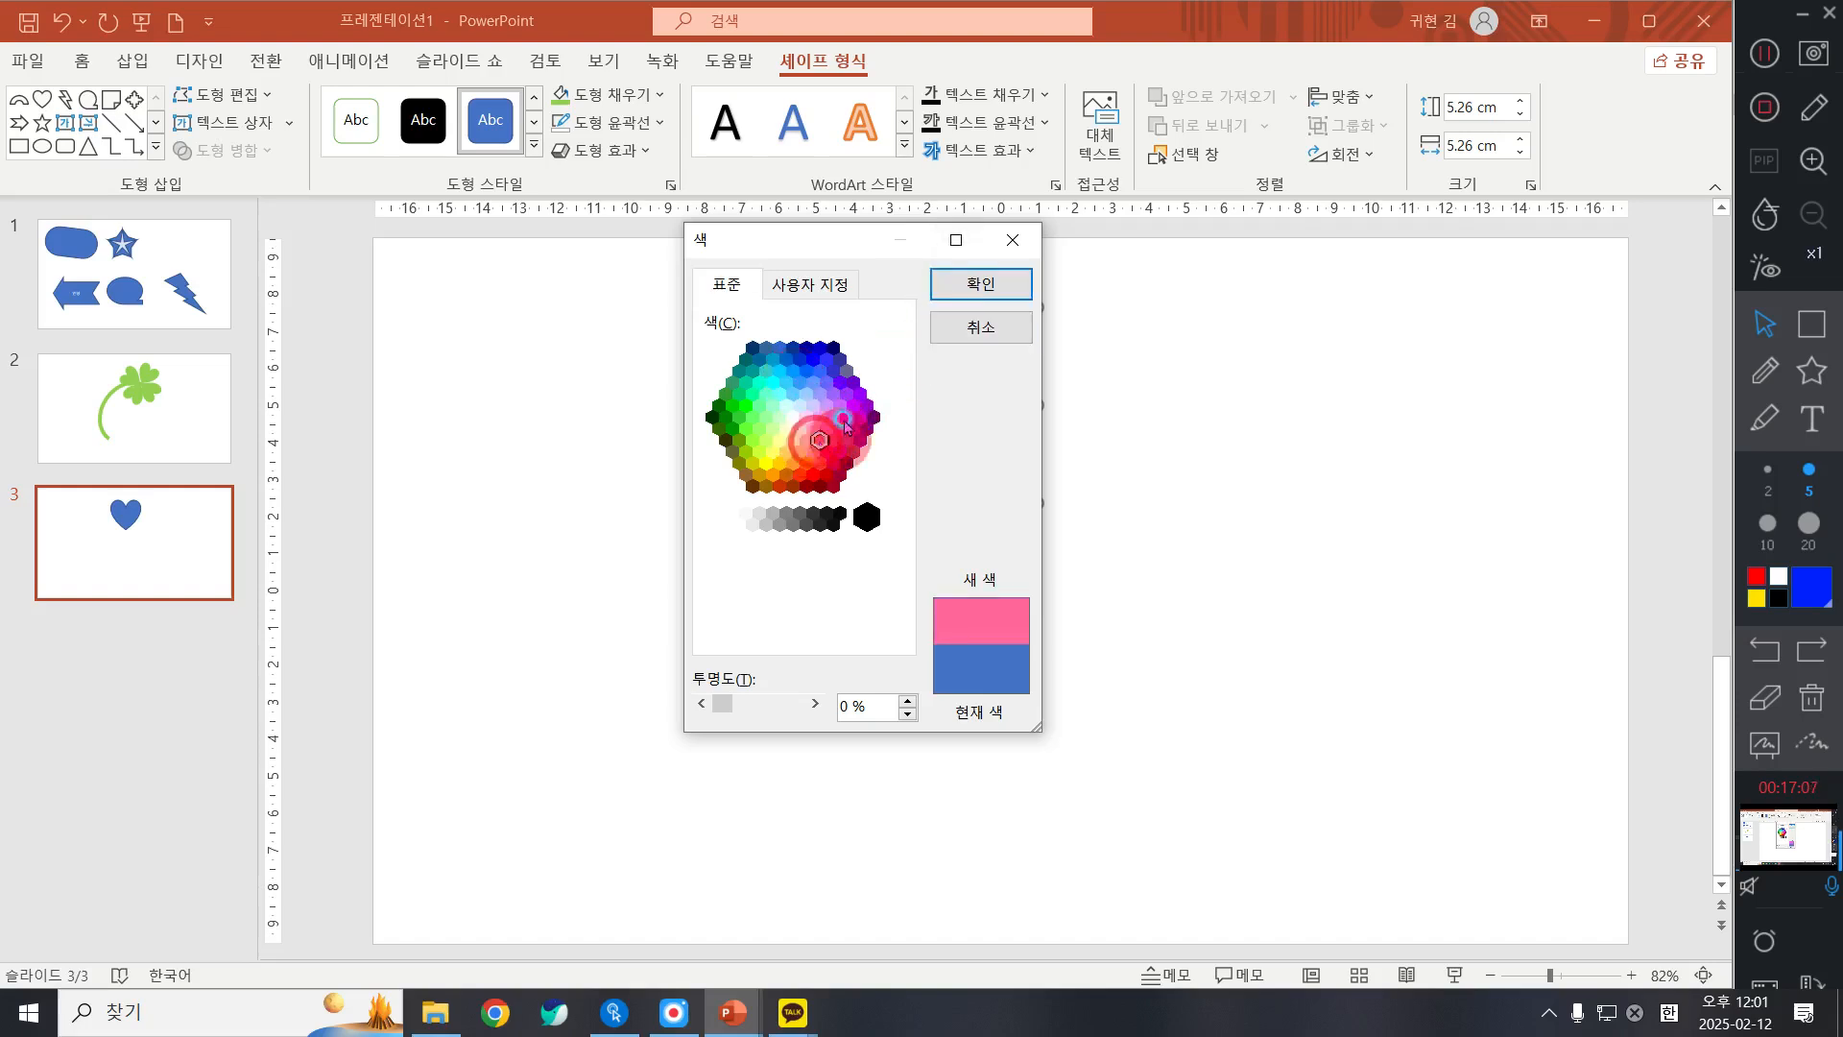
pyautogui.click(980, 284)
# Step: Remove the pink heart's outline
pyautogui.click(595, 142)
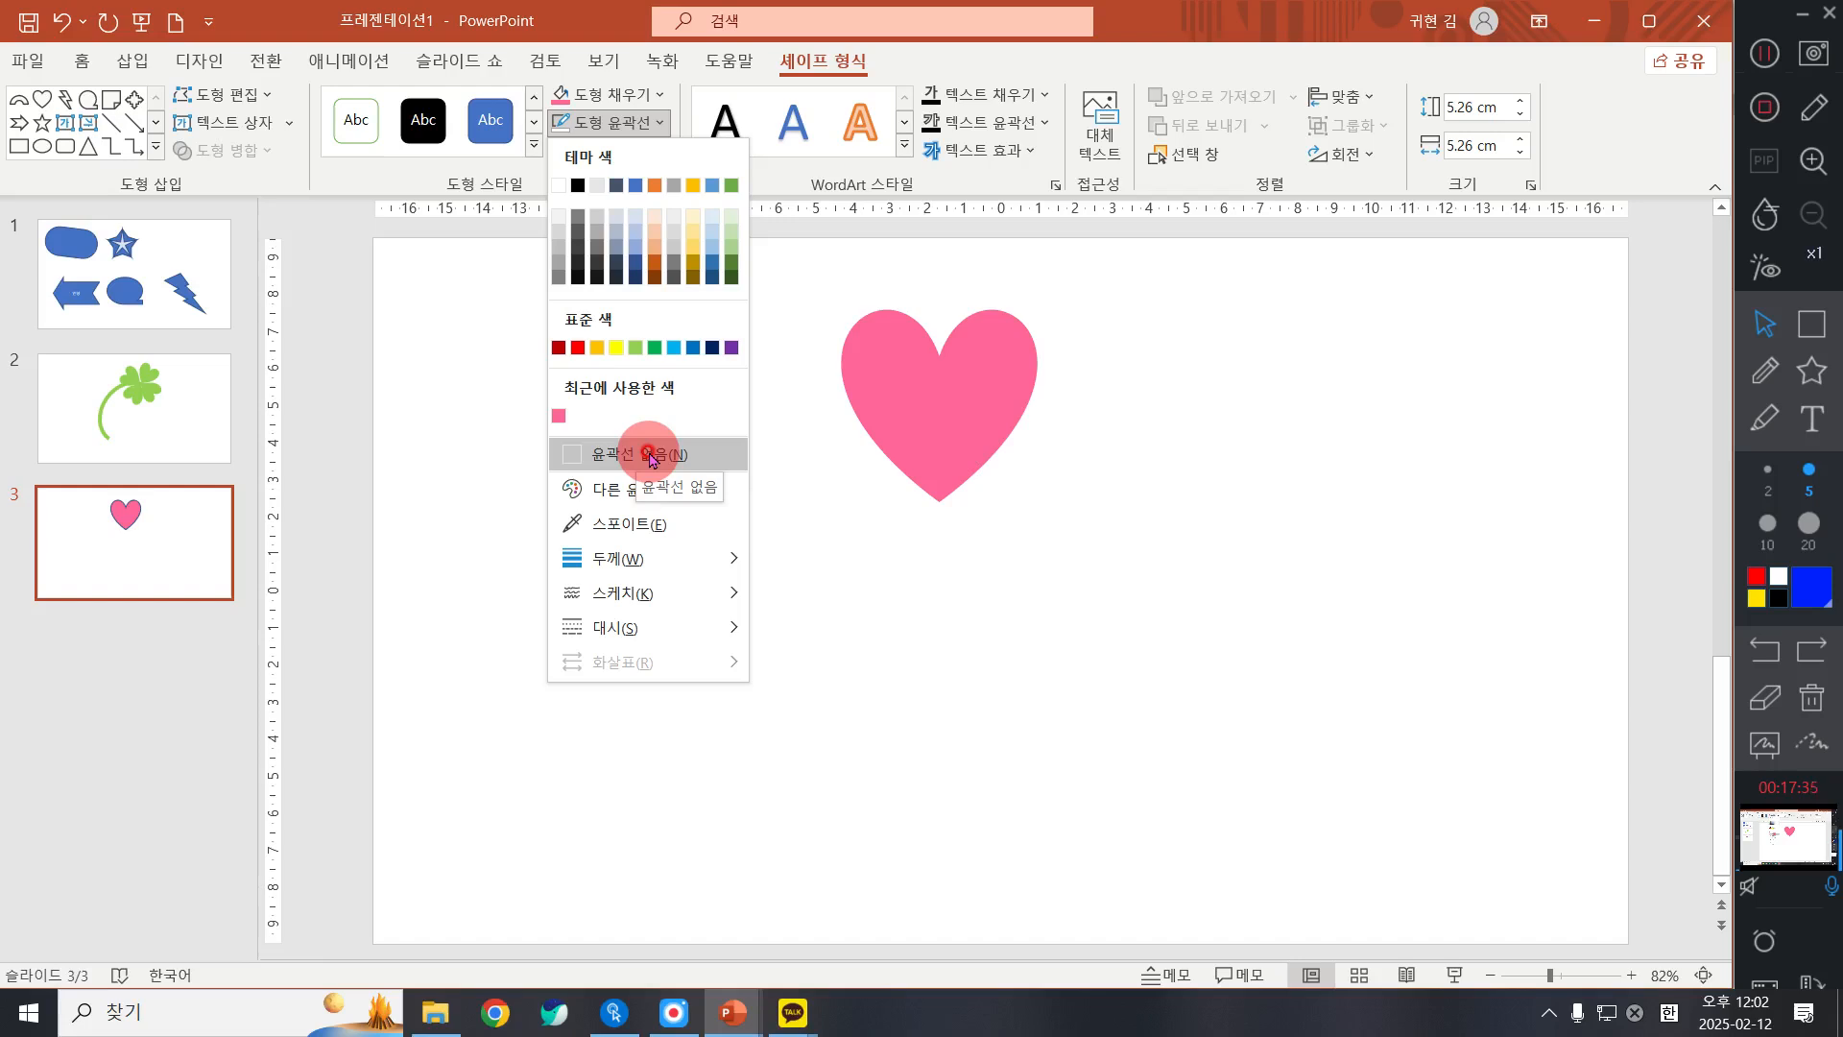
pyautogui.click(650, 456)
pyautogui.click(1065, 456)
# Step: Move the heart slightly right and down, and rotate it clockwise so it leans toward the upper right
pyautogui.moveTo(919, 399); pyautogui.dragTo(969, 387)
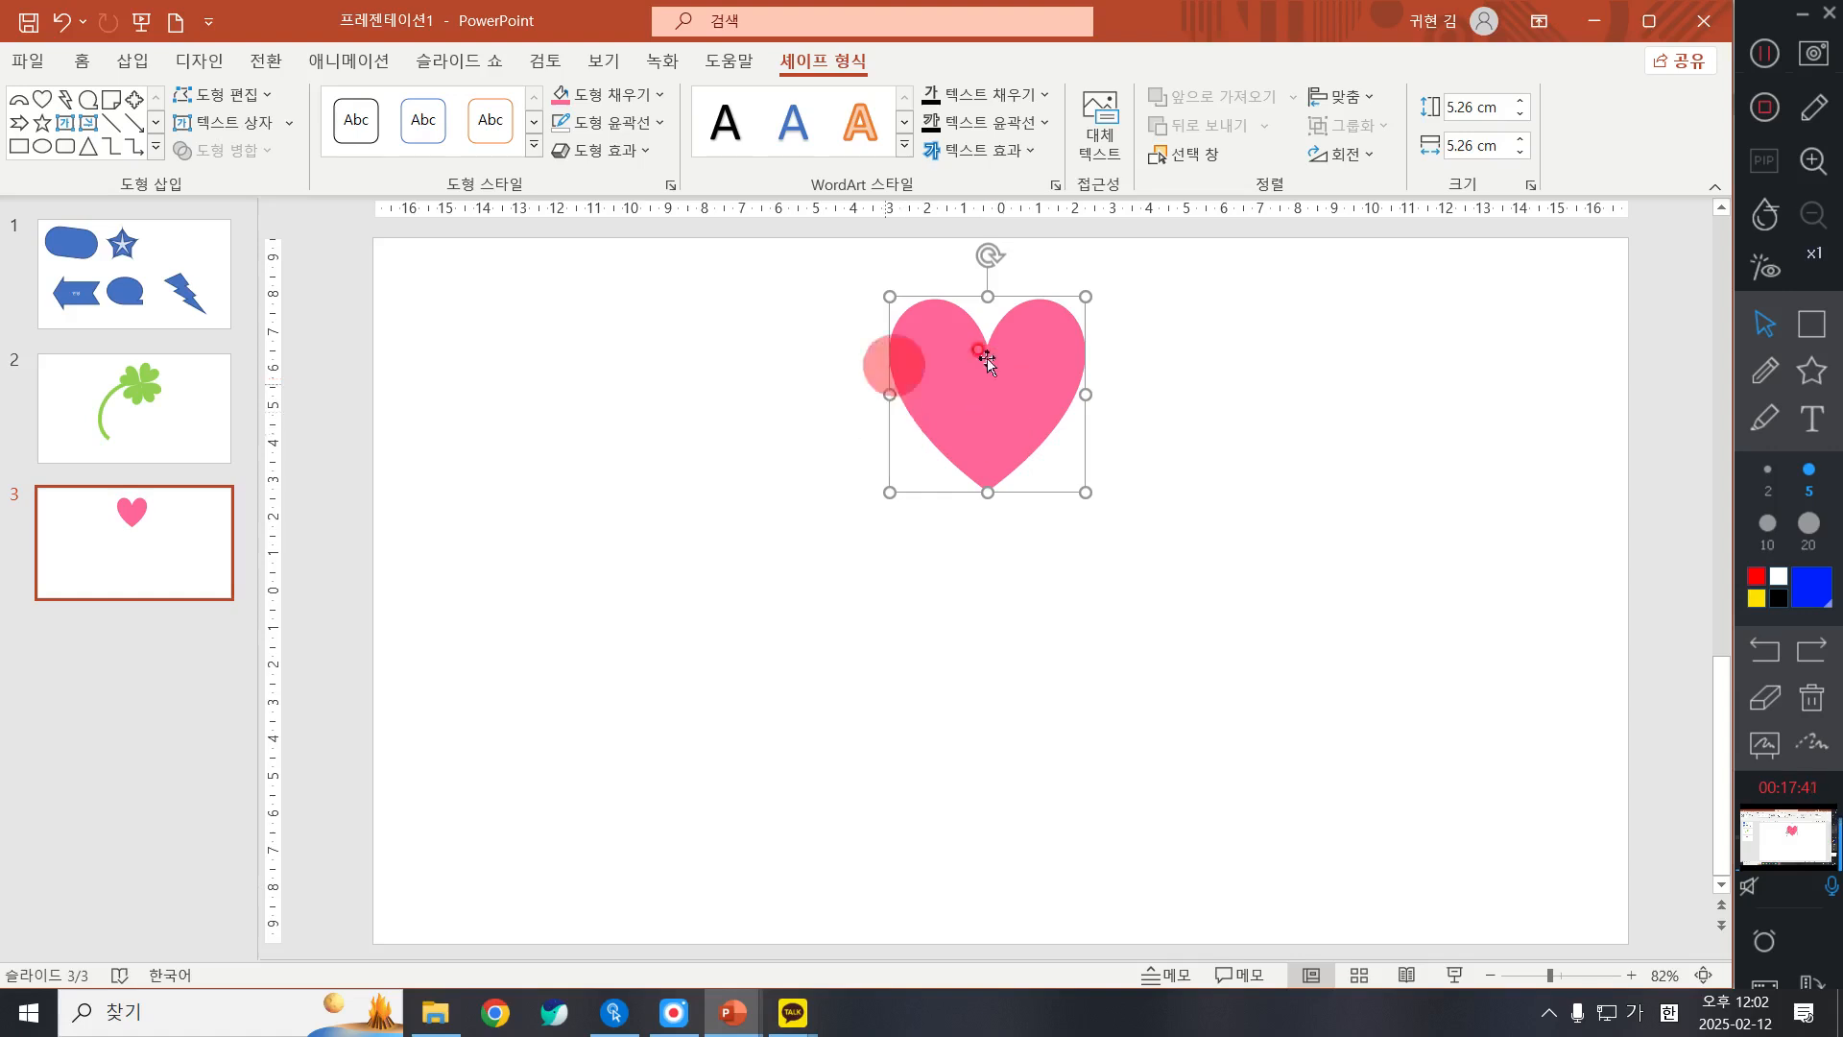
pyautogui.moveTo(1028, 350); pyautogui.dragTo(1034, 372)
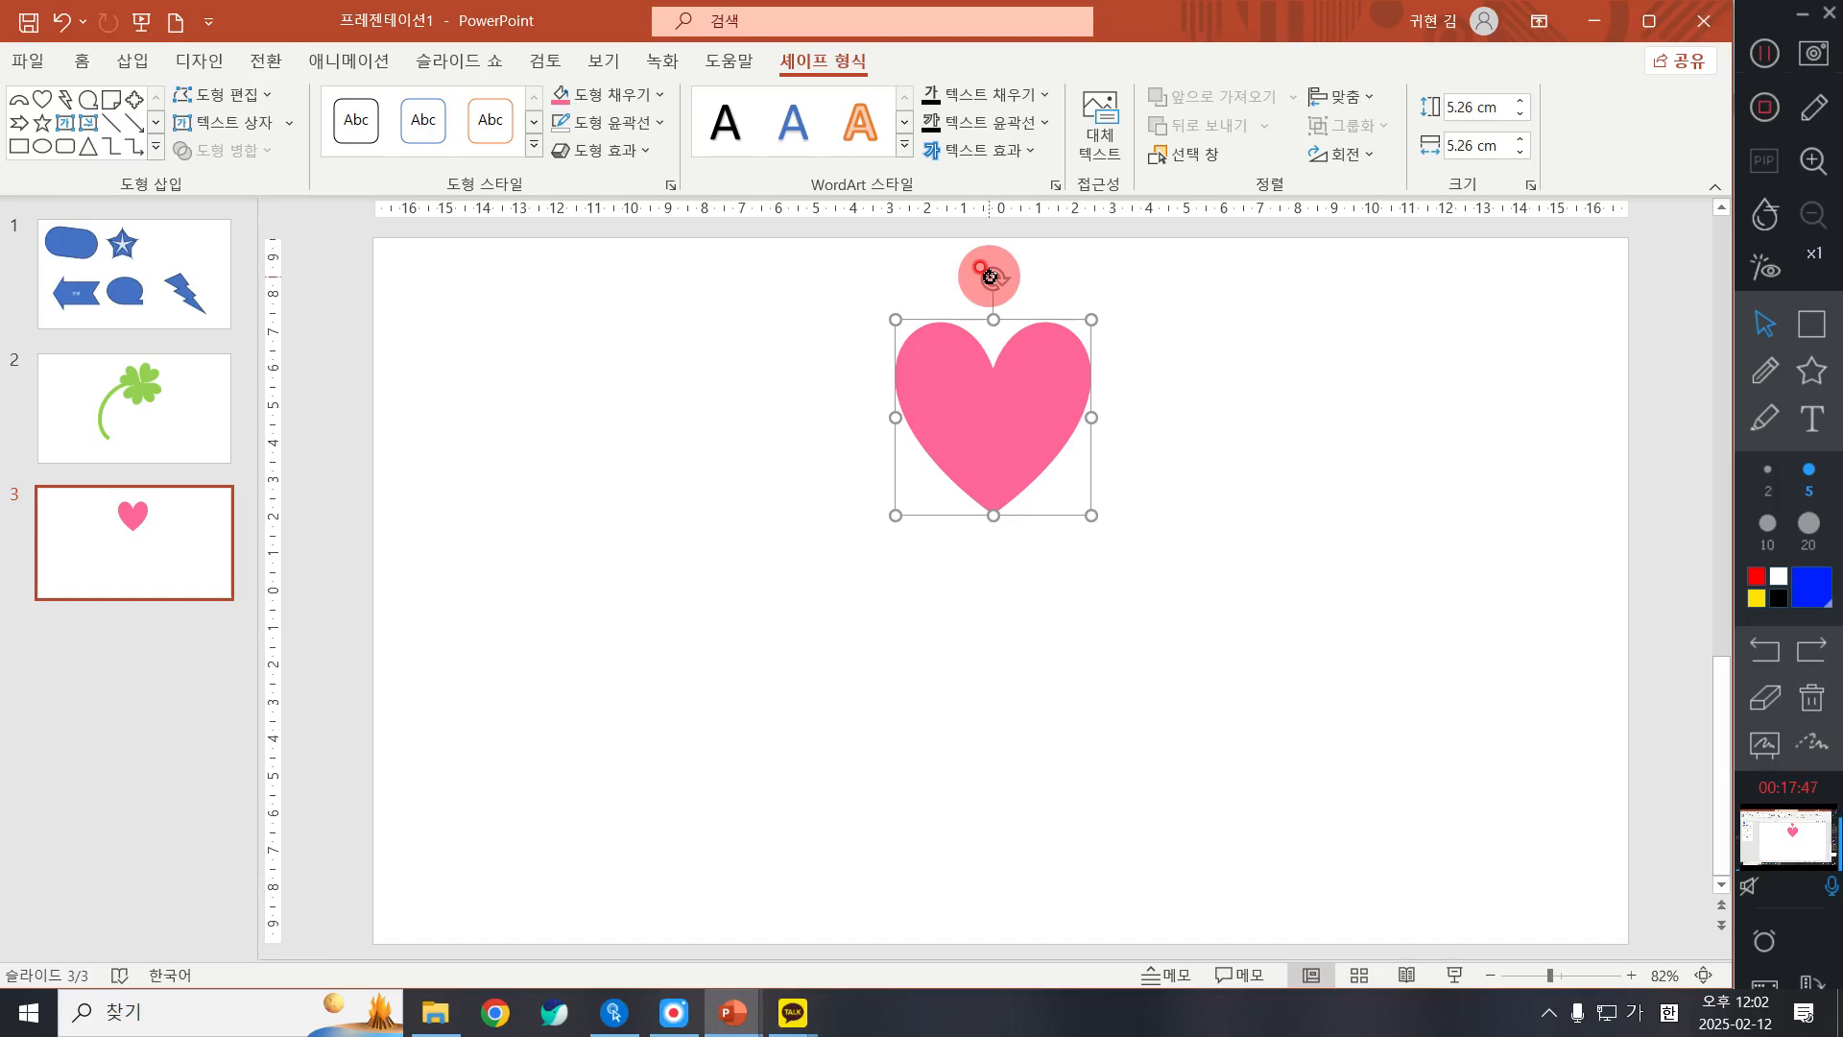
pyautogui.moveTo(988, 276); pyautogui.dragTo(1067, 301)
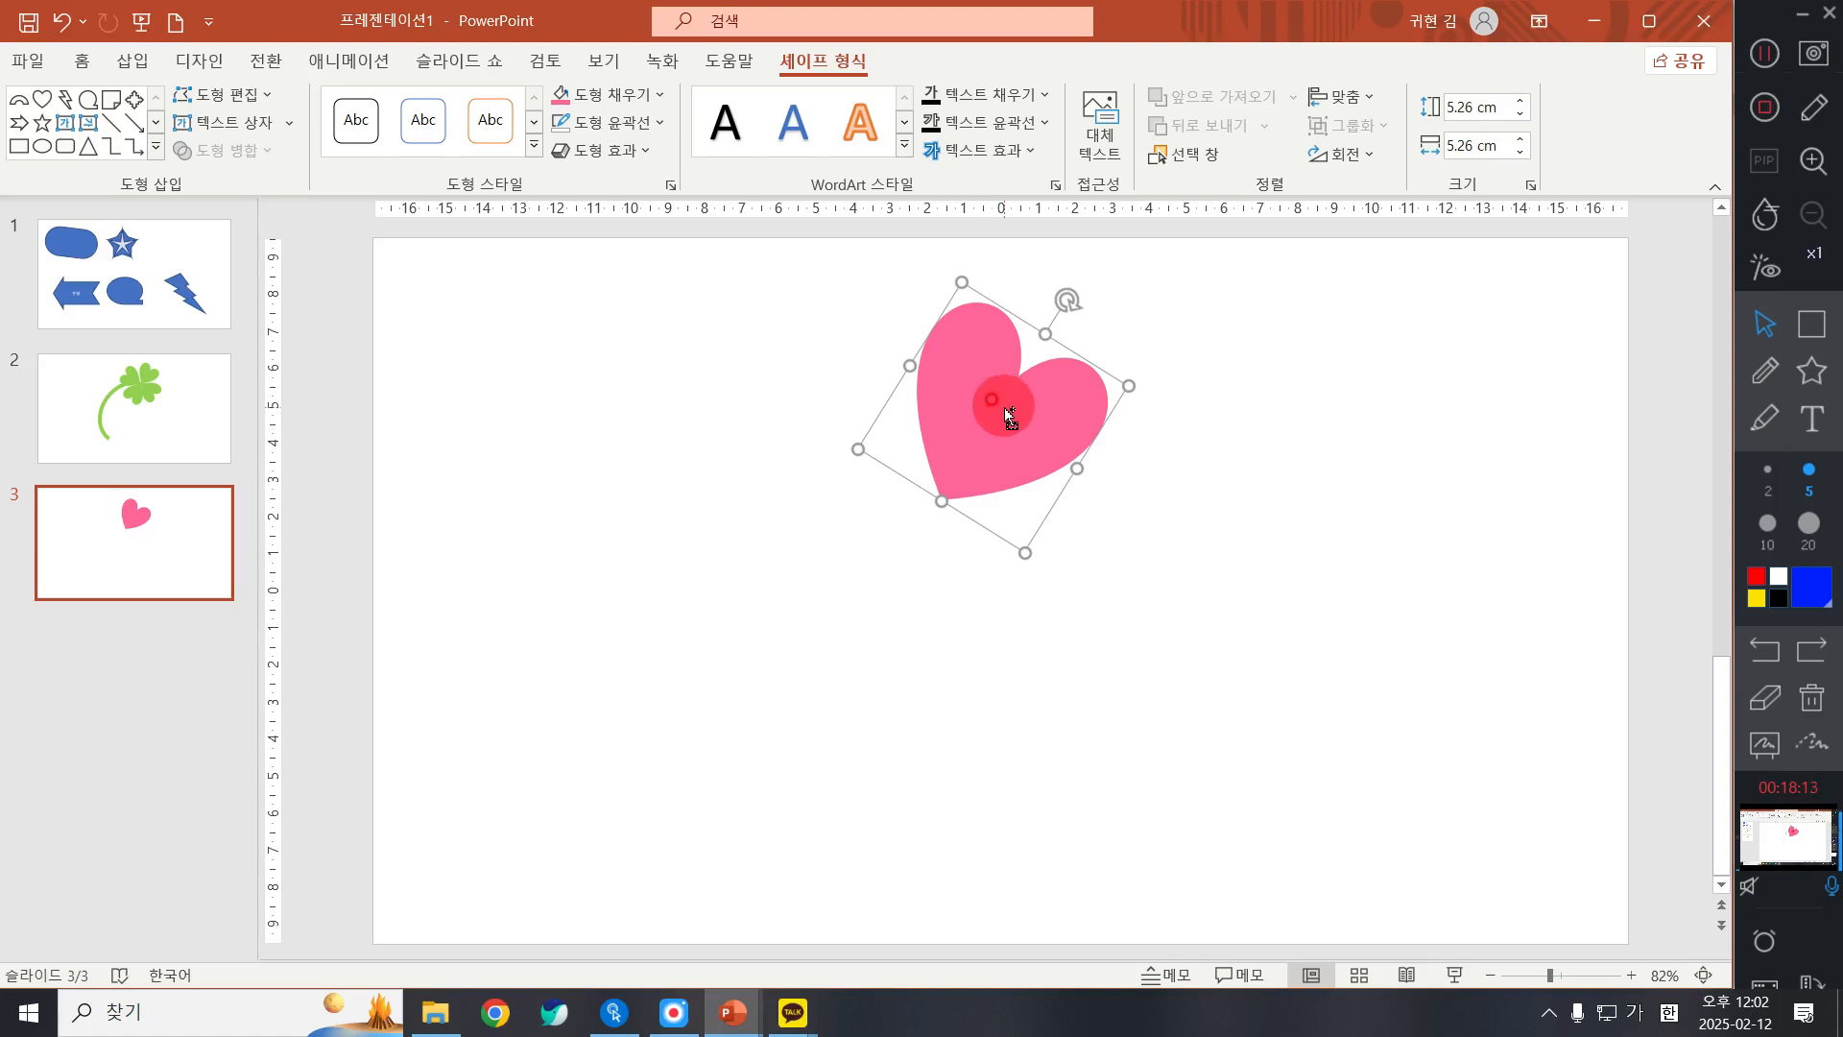
# Step: Duplicate the heart below, rotate the copy toward the lower right, and place its tip just under the first heart's tip
pyautogui.moveTo(1016, 407); pyautogui.dragTo(1073, 577)
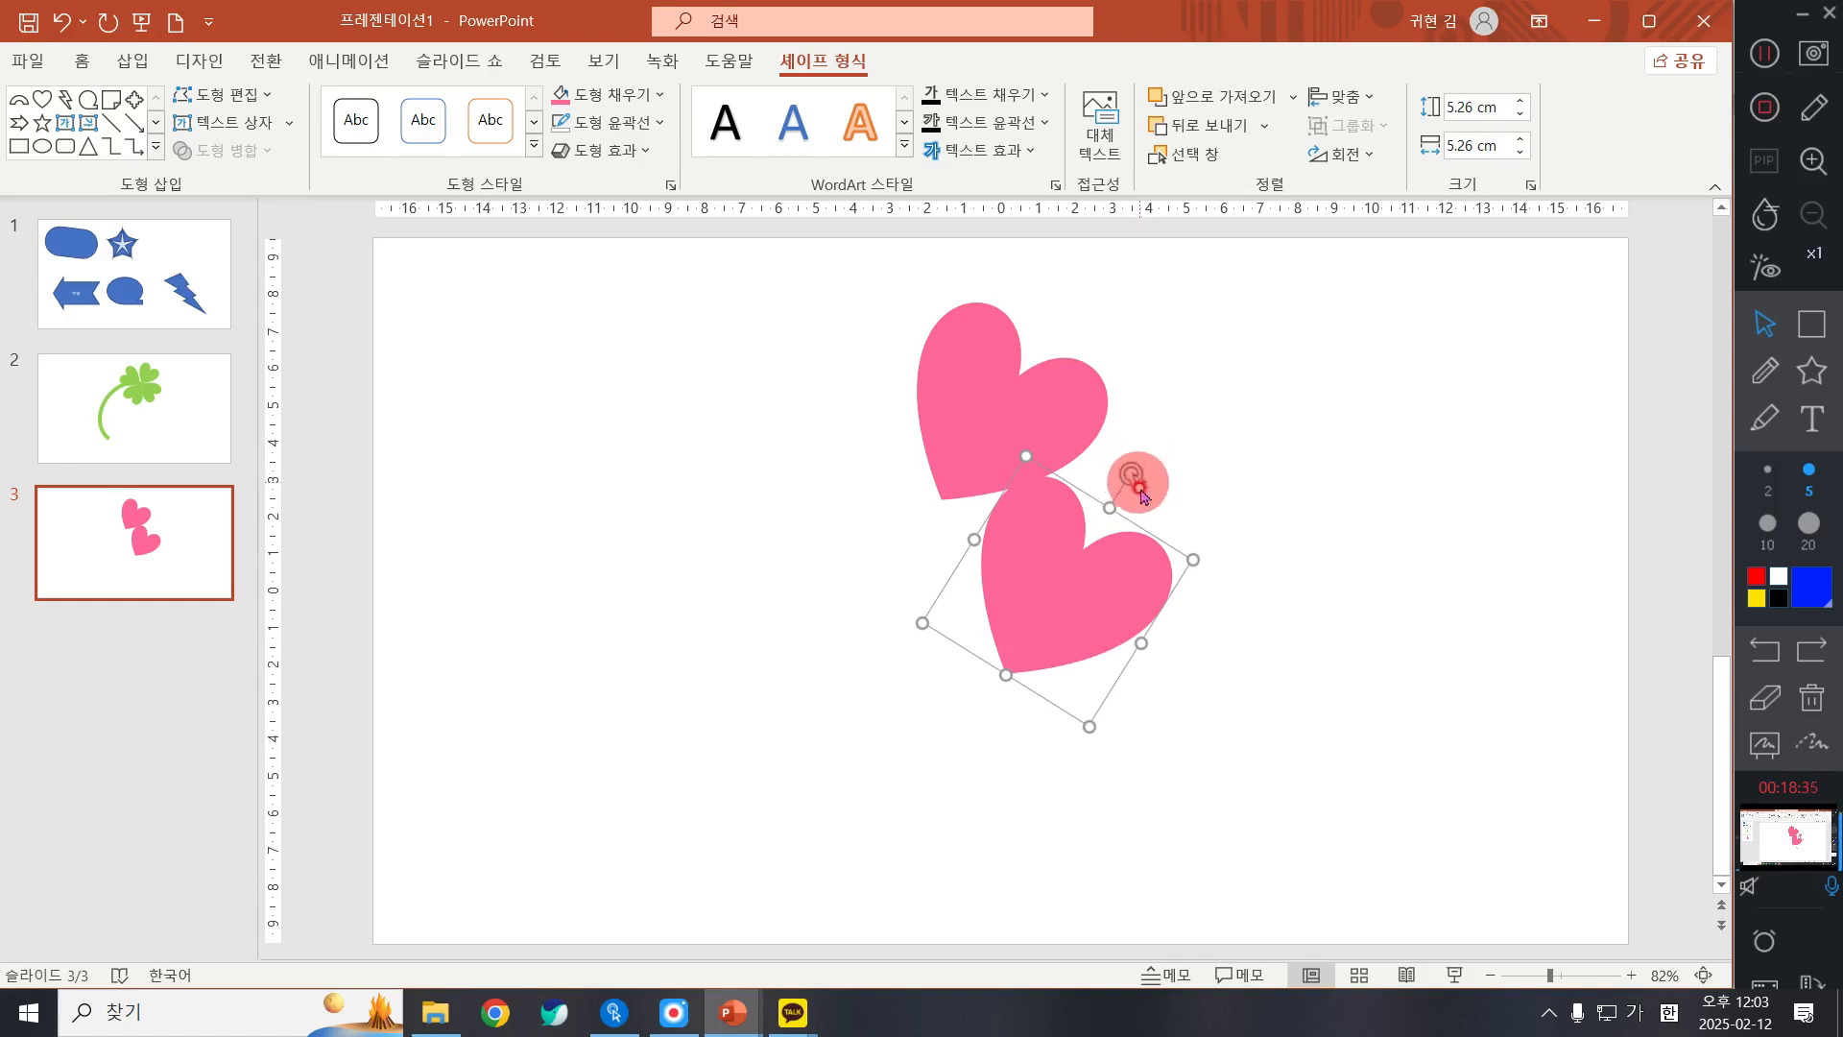
pyautogui.moveTo(1136, 484); pyautogui.dragTo(1153, 655)
pyautogui.moveTo(1071, 592); pyautogui.dragTo(1048, 579)
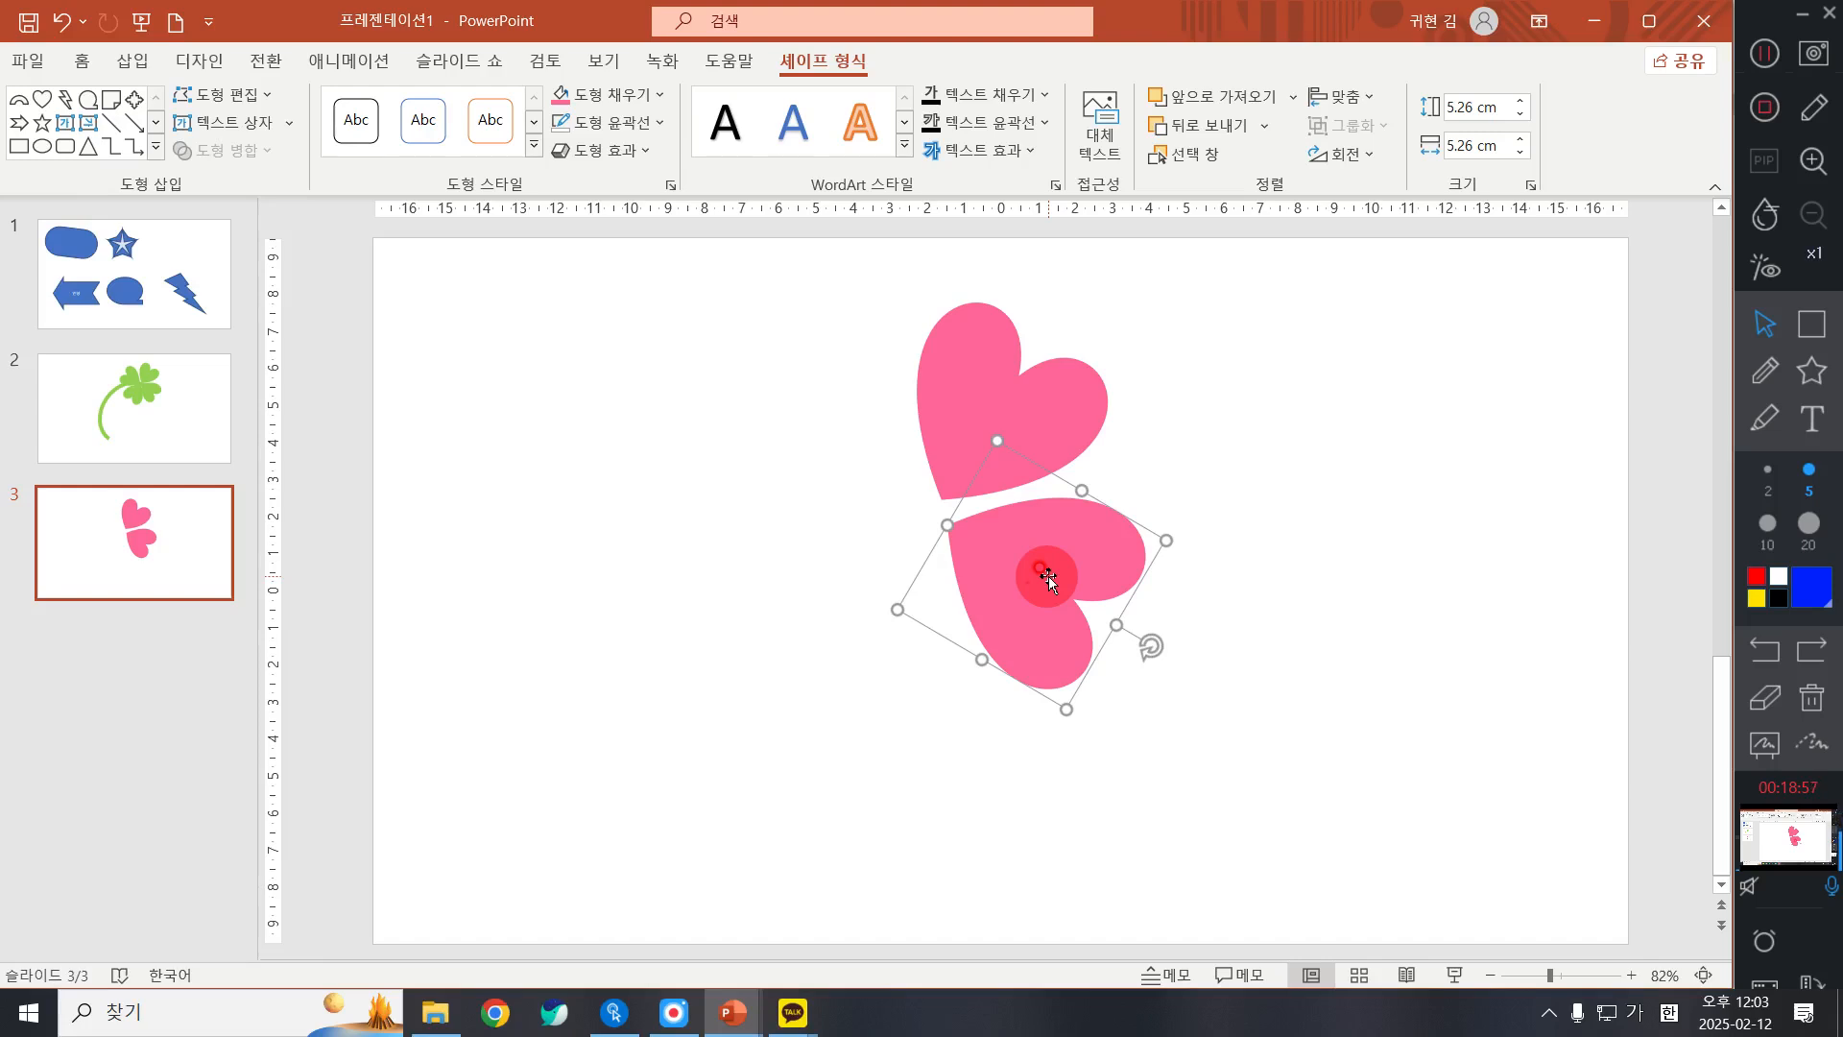
# Step: Duplicate the lower-right heart to the left, rotate the copy toward the lower left, and bring its tip to the clover's centre
pyautogui.moveTo(1053, 539); pyautogui.dragTo(758, 566)
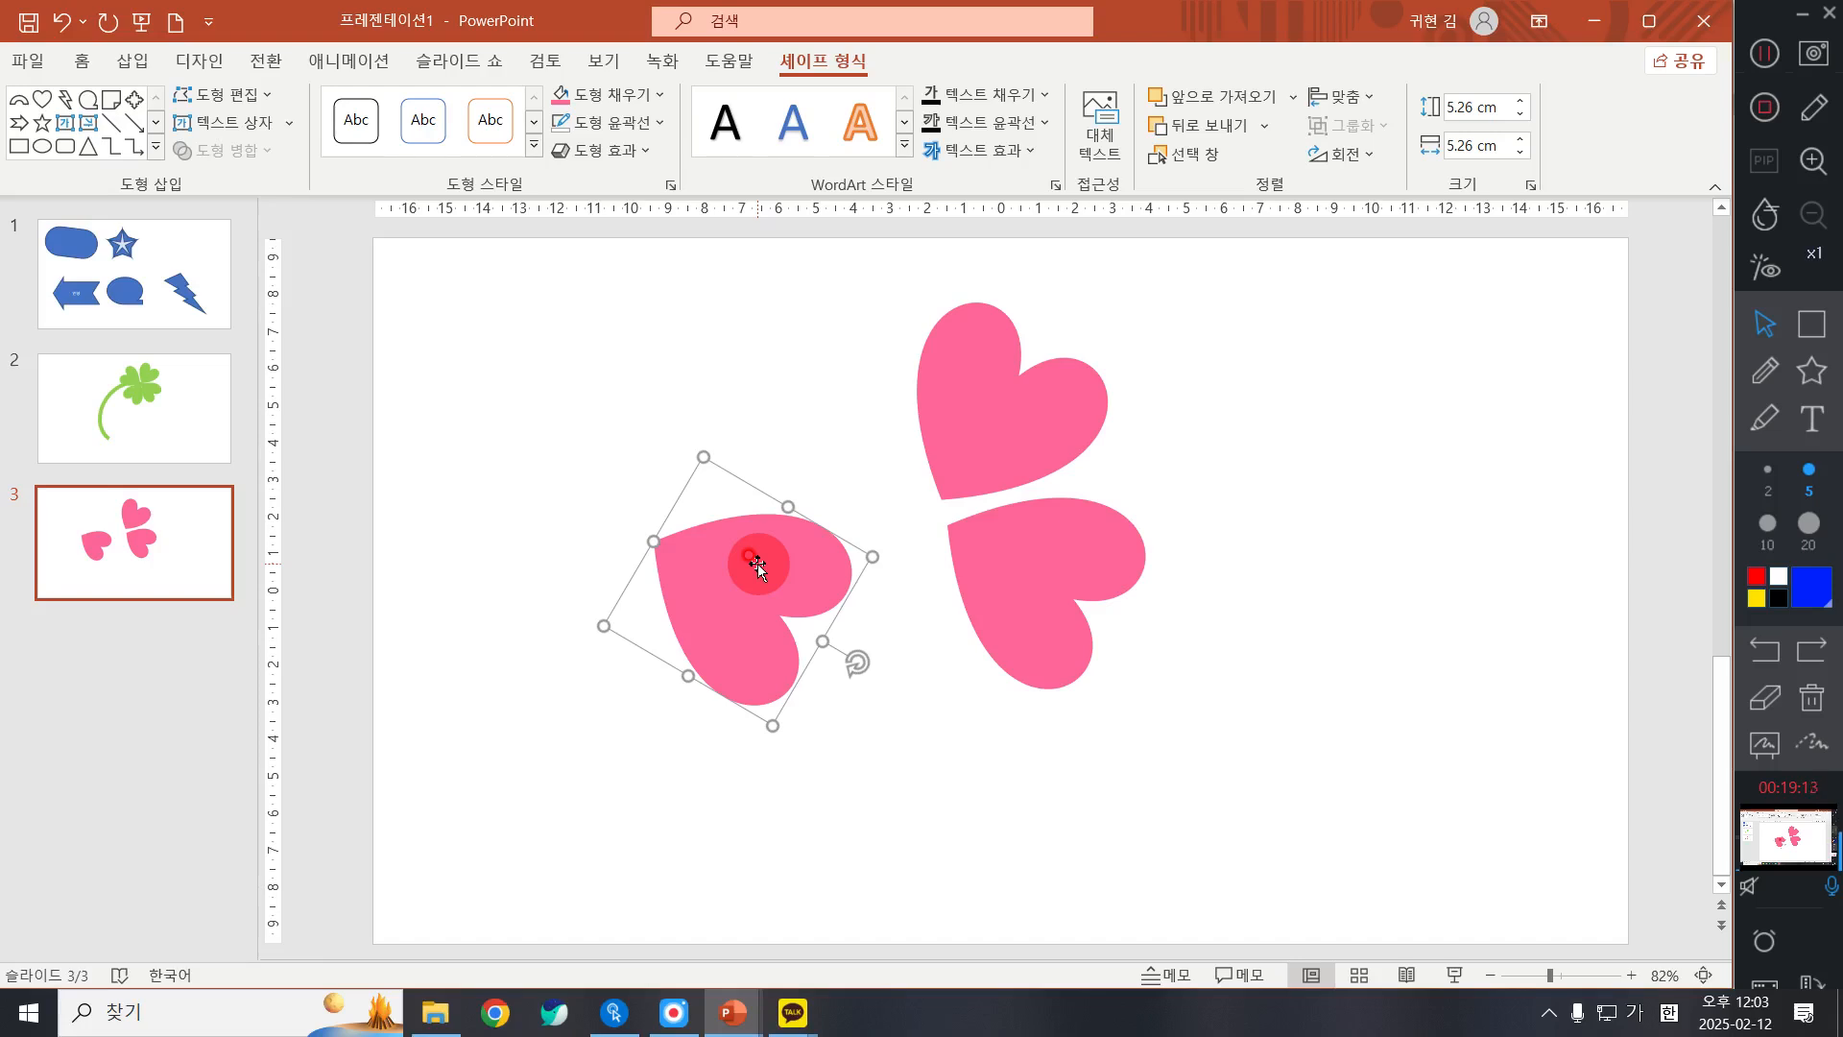
pyautogui.moveTo(857, 662); pyautogui.dragTo(629, 729)
pyautogui.moveTo(758, 555); pyautogui.dragTo(888, 576)
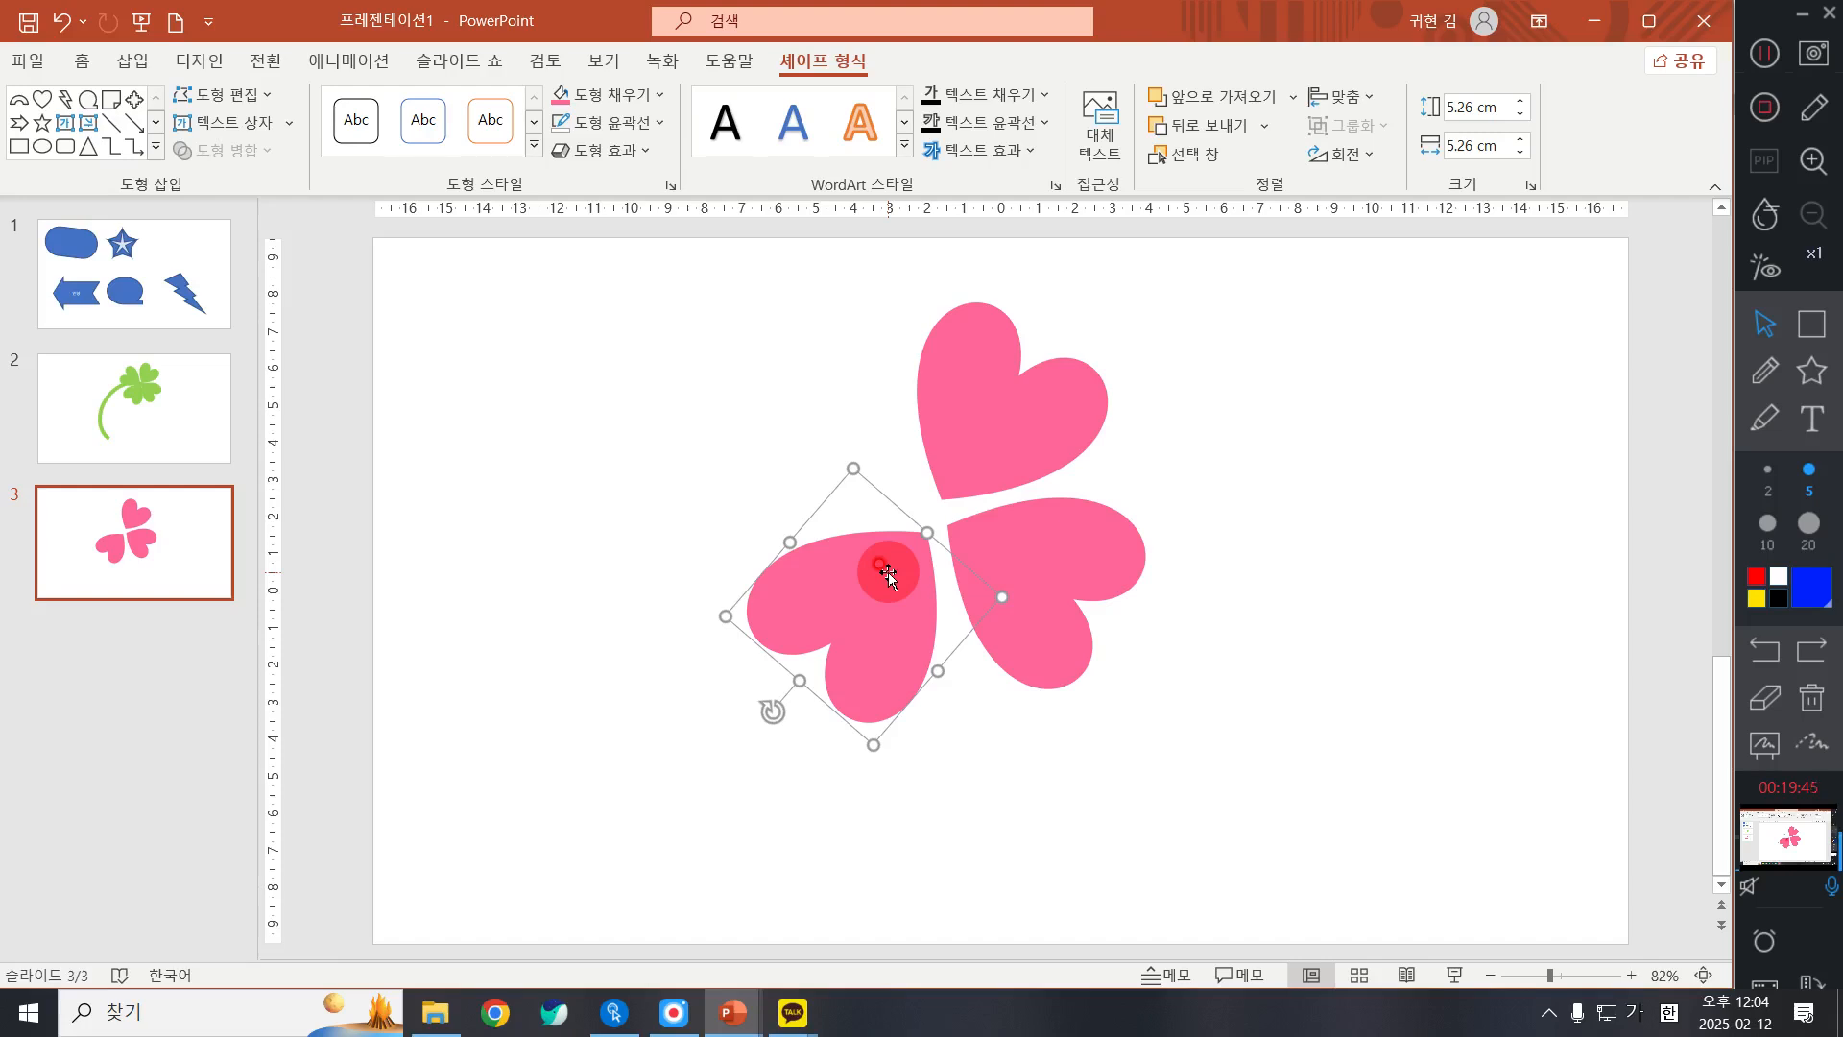
# Step: Duplicate the lower-left heart above, rotate the copy toward the upper left, and move it in as the fourth clover leaf
pyautogui.moveTo(888, 574); pyautogui.dragTo(722, 415)
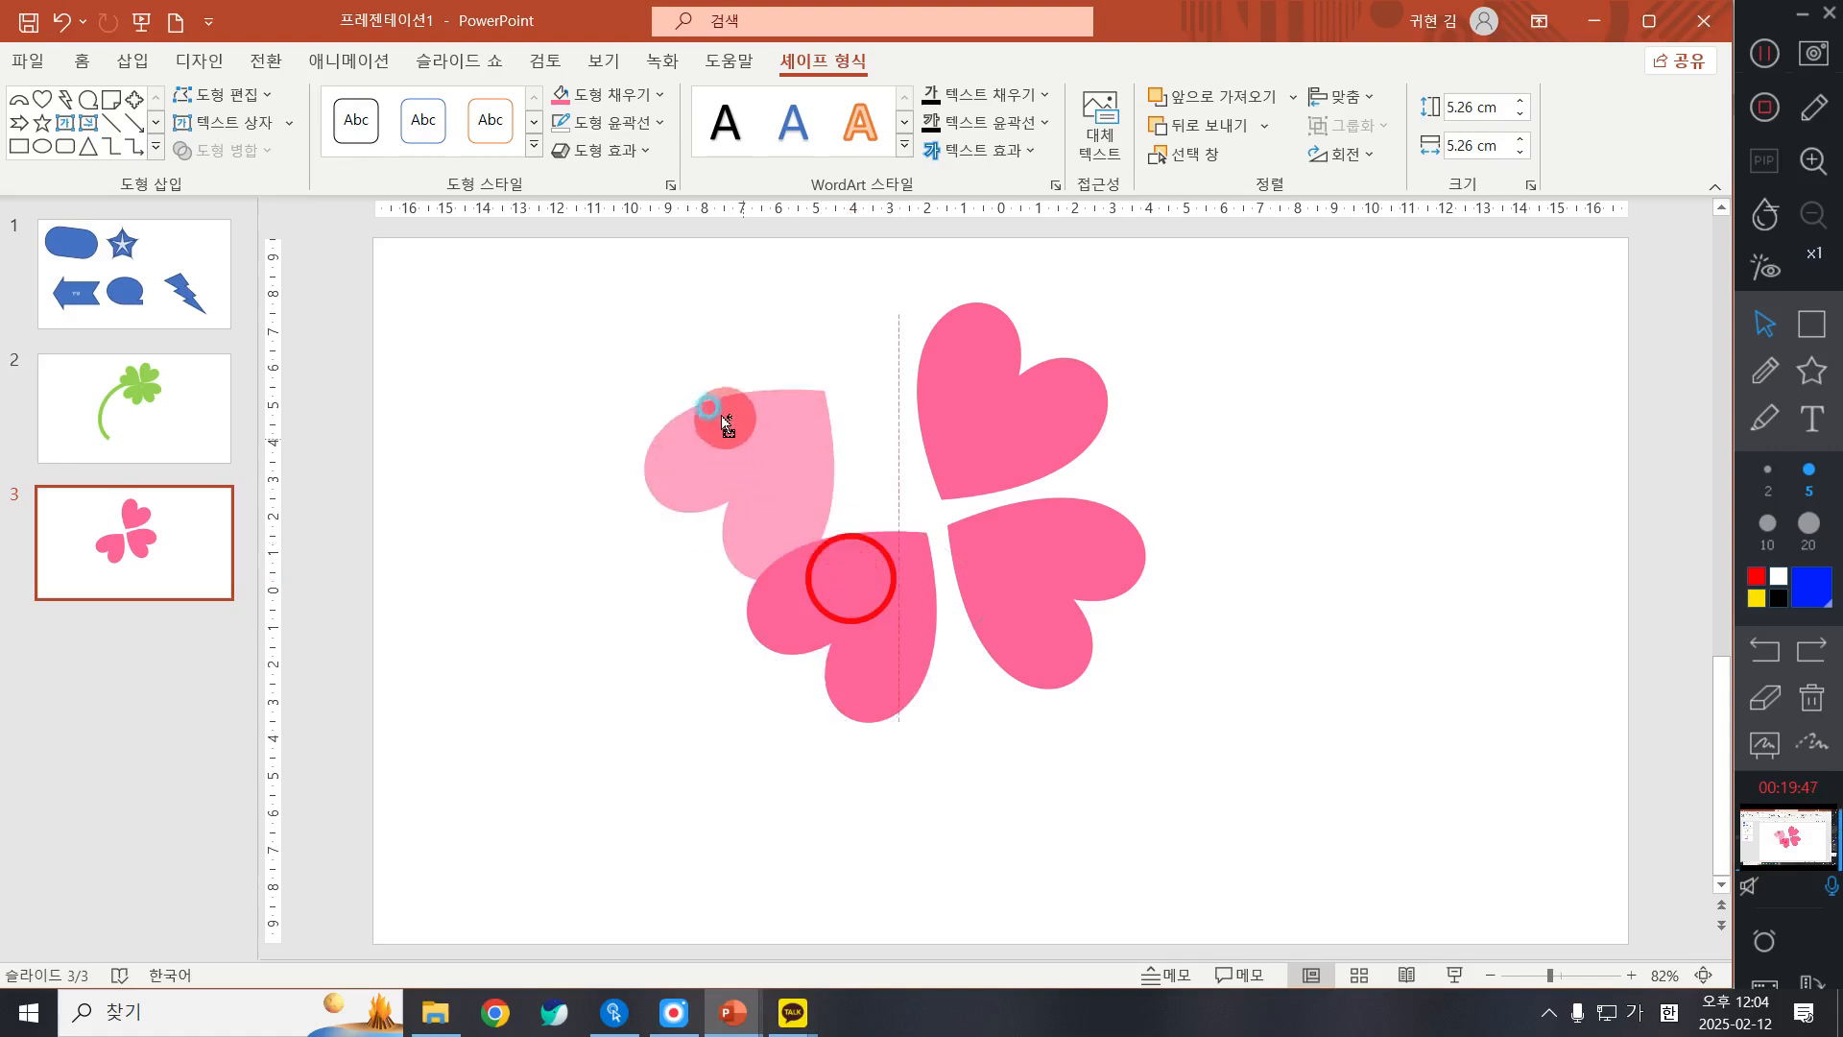
pyautogui.moveTo(625, 515); pyautogui.dragTo(605, 354)
pyautogui.moveTo(701, 398); pyautogui.dragTo(840, 443)
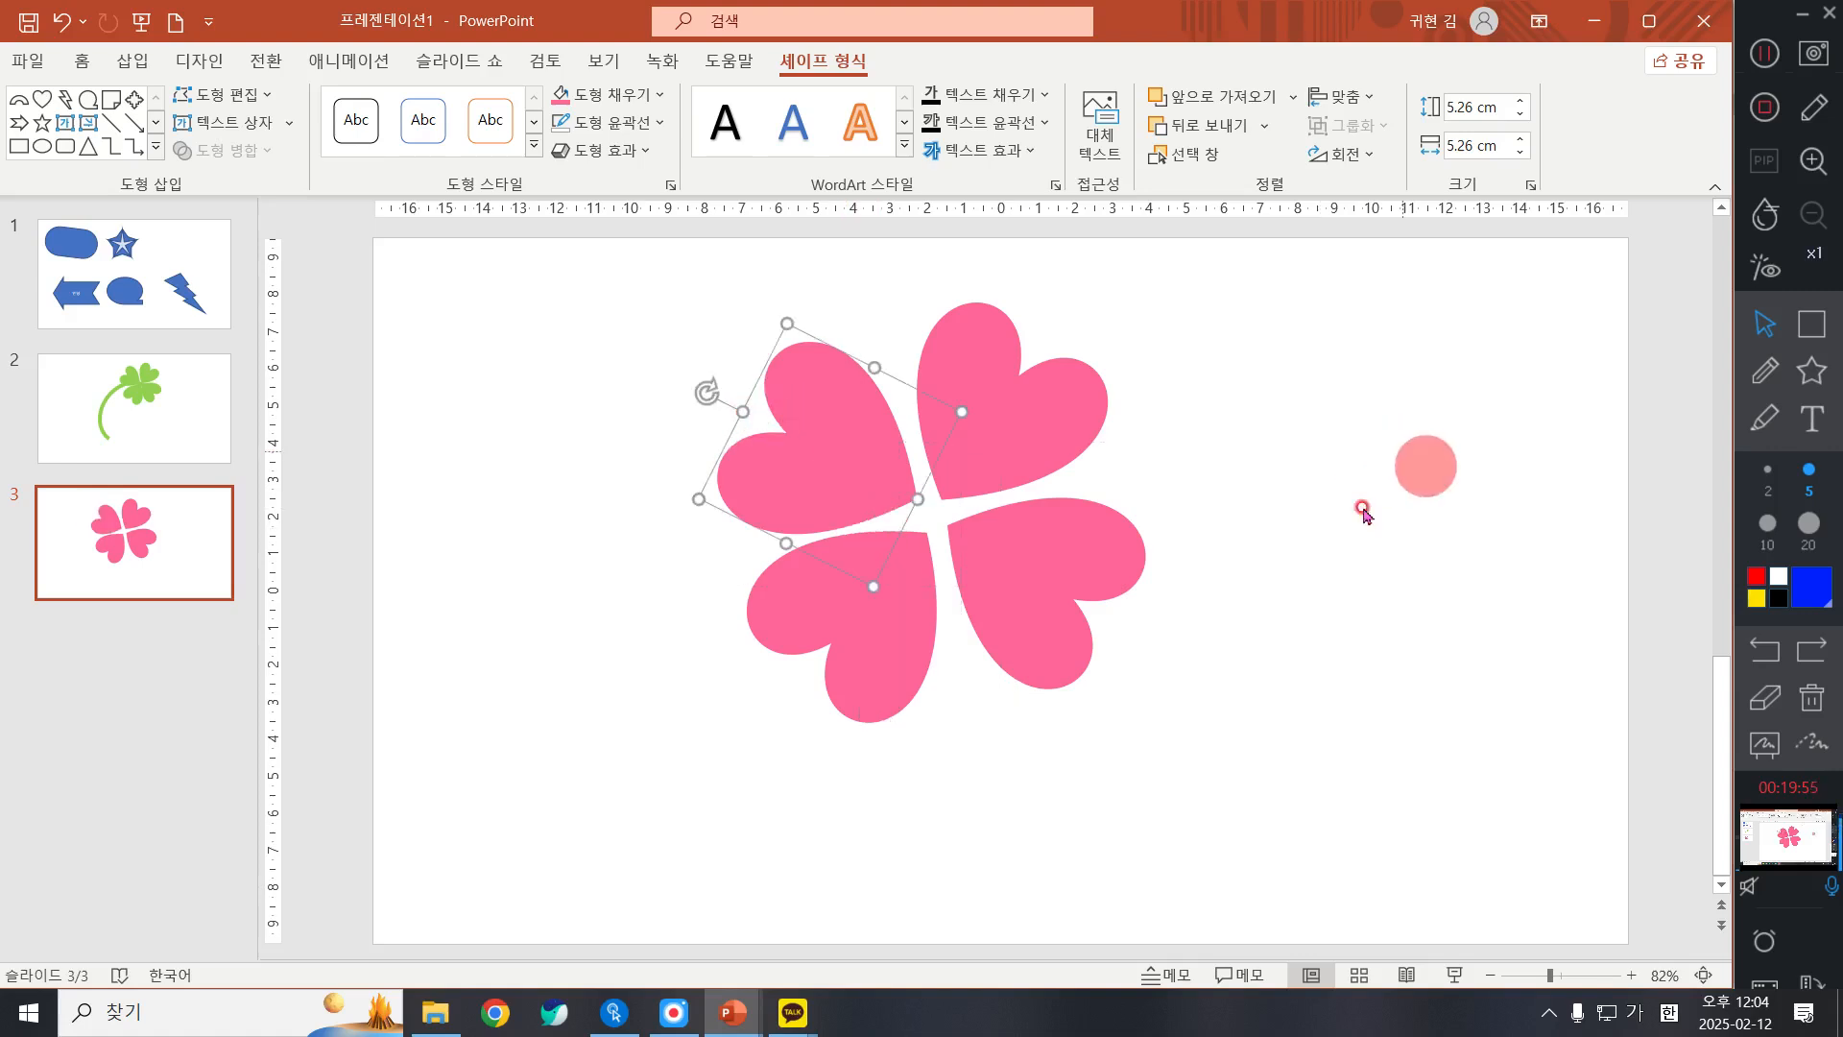
# Step: Rotate the upper-right heart slightly clockwise and shift it a little to the right
pyautogui.click(1059, 386)
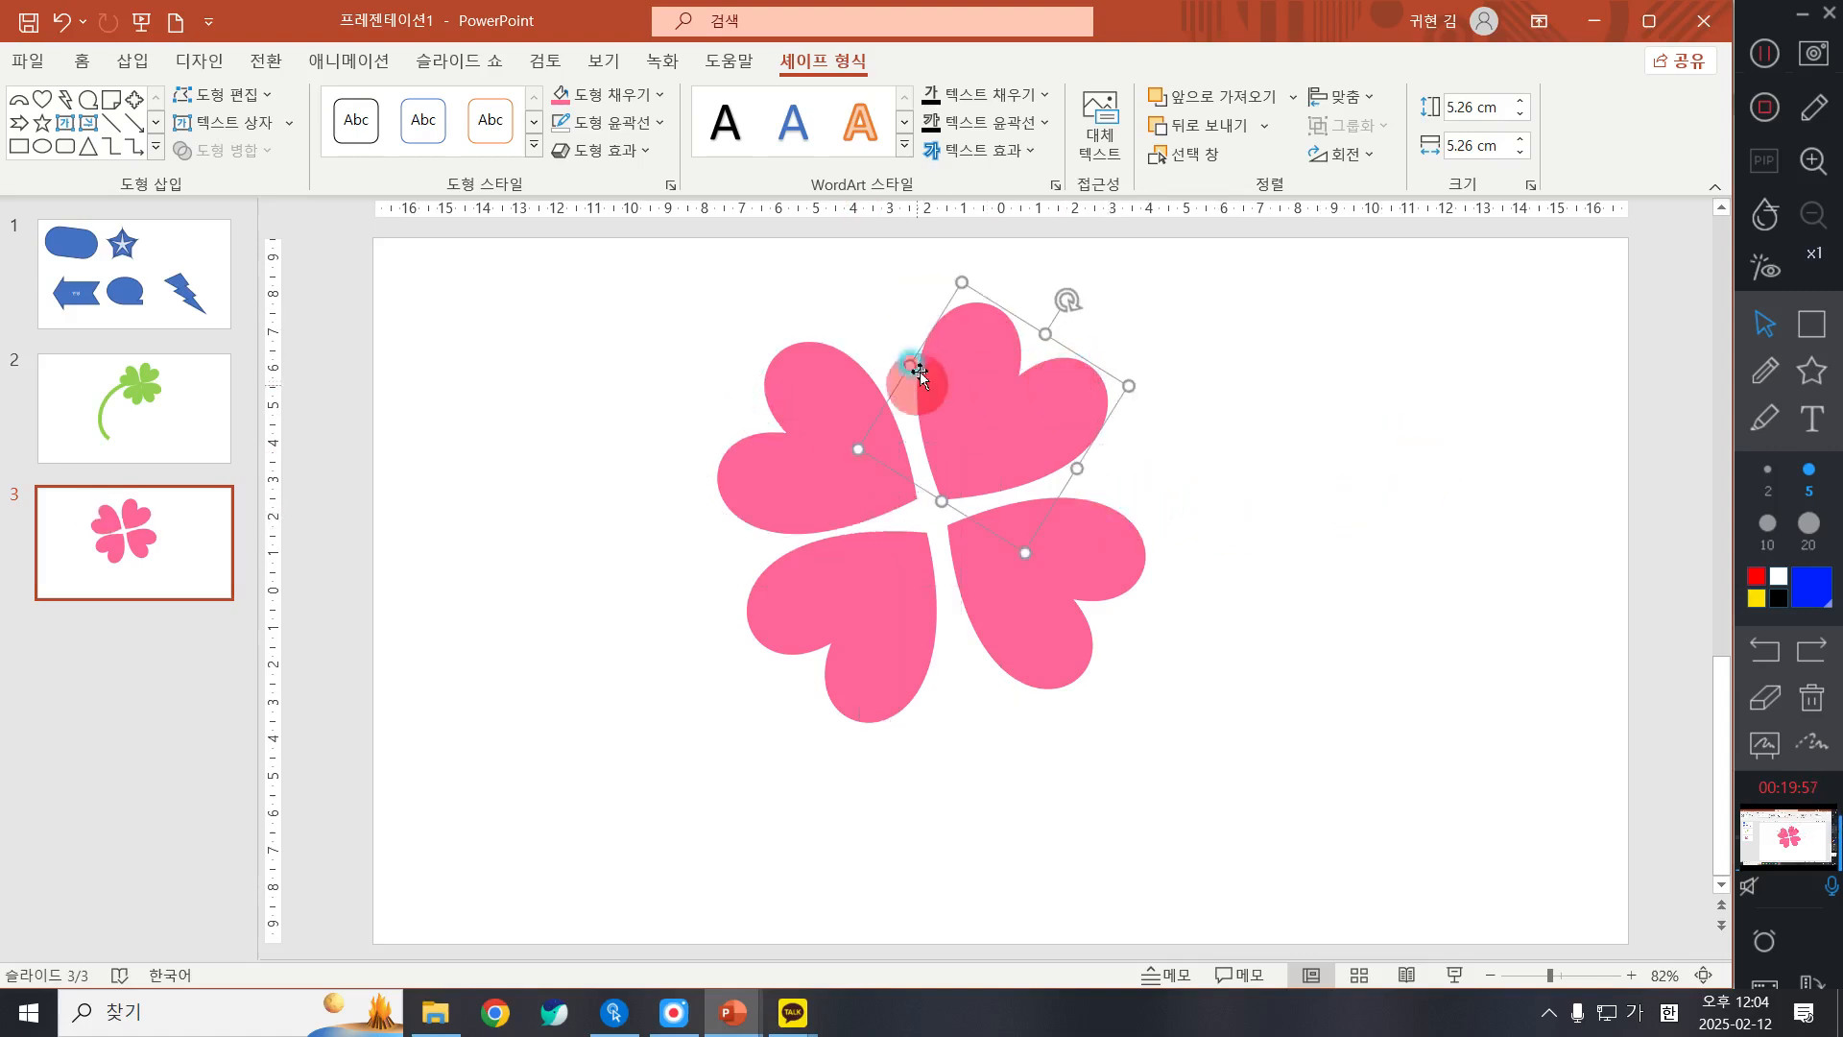
pyautogui.click(752, 435)
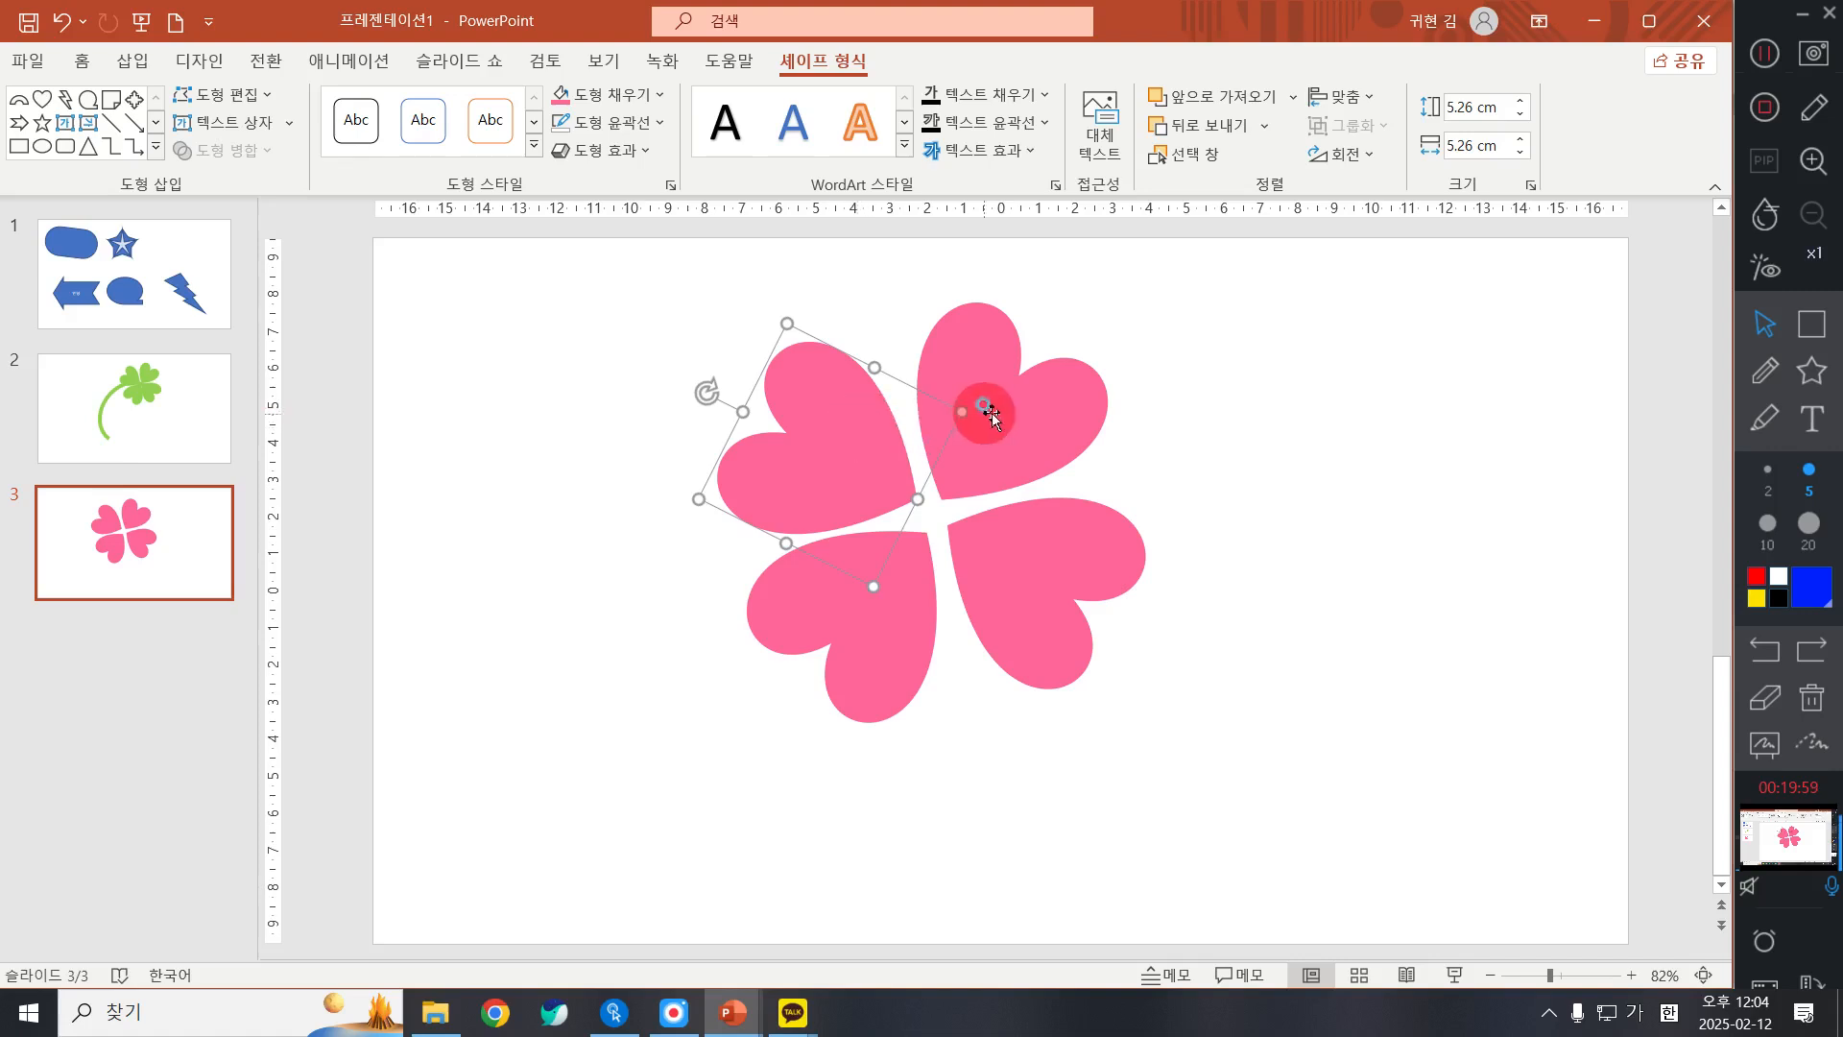
pyautogui.click(990, 412)
pyautogui.click(1000, 411)
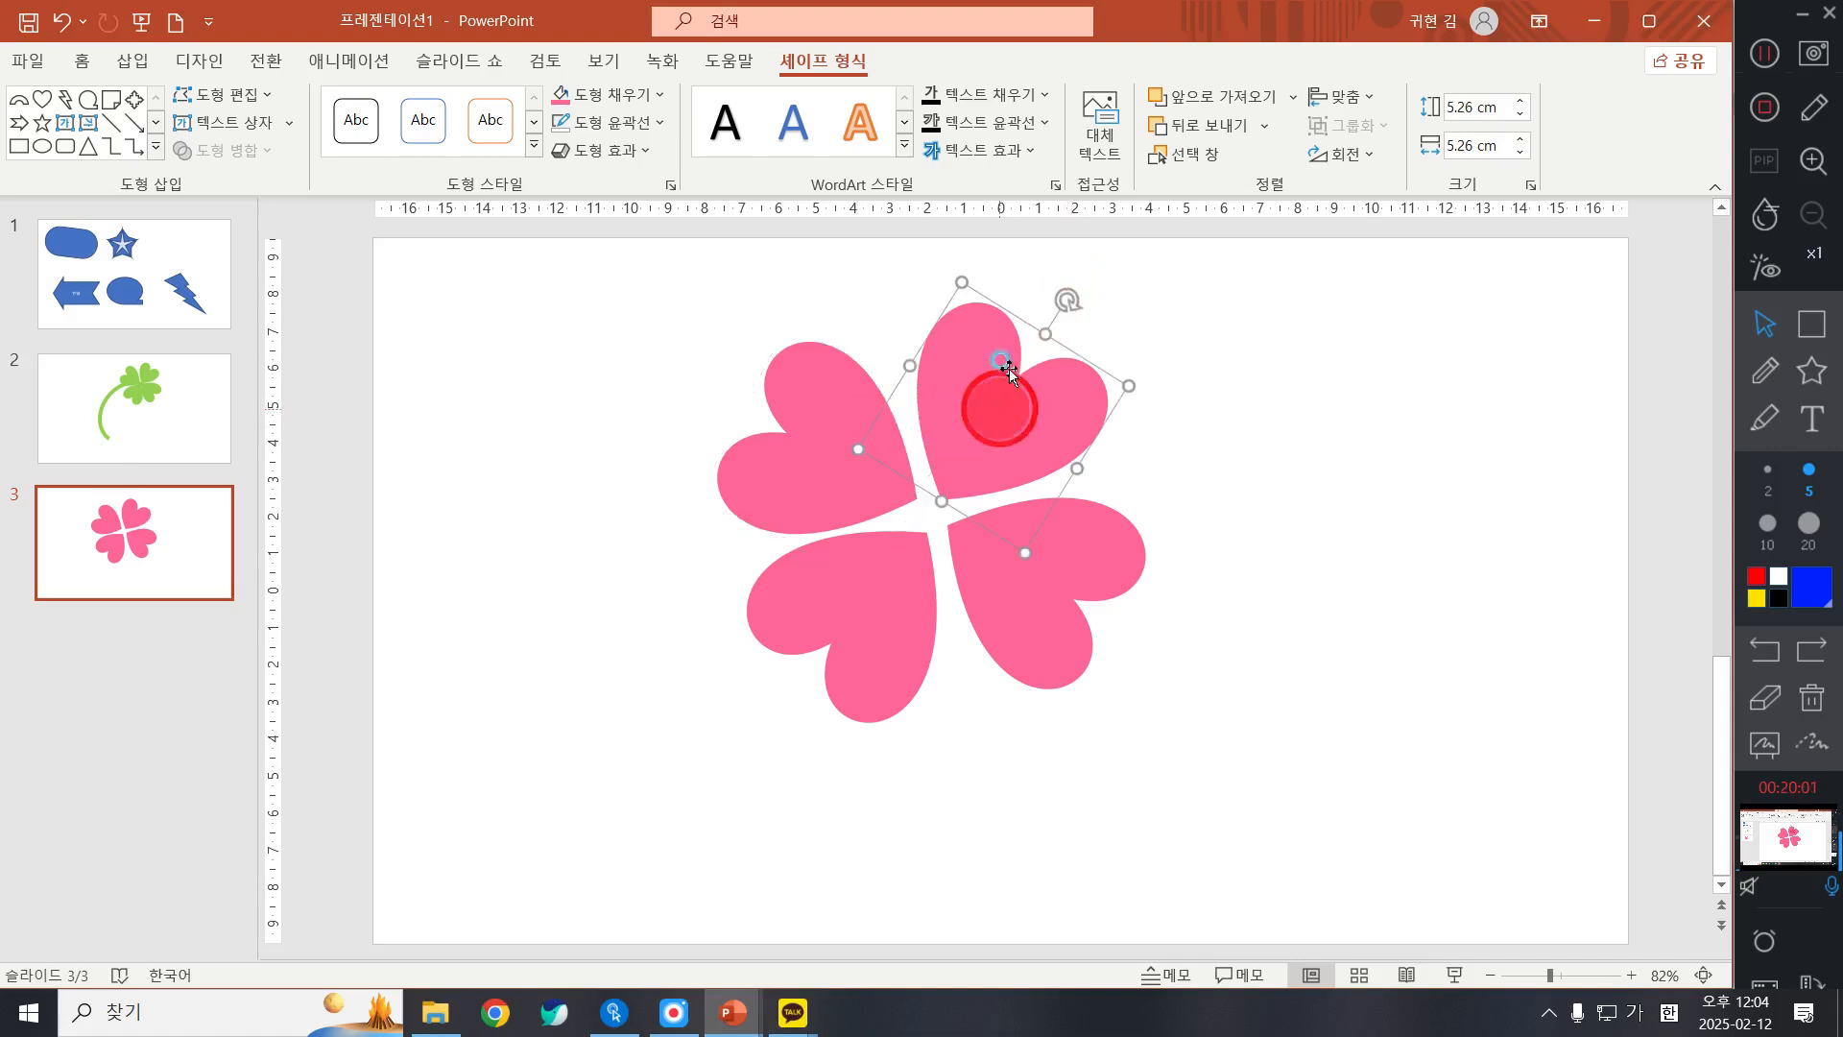
pyautogui.moveTo(1065, 299); pyautogui.dragTo(1075, 305)
pyautogui.moveTo(1073, 372); pyautogui.dragTo(1093, 369)
# Step: Rotate the lower-right heart slightly clockwise and reposition it under the upper-right heart
pyautogui.click(1080, 556)
pyautogui.moveTo(1152, 649); pyautogui.dragTo(1139, 671)
pyautogui.moveTo(1032, 559); pyautogui.dragTo(1036, 561)
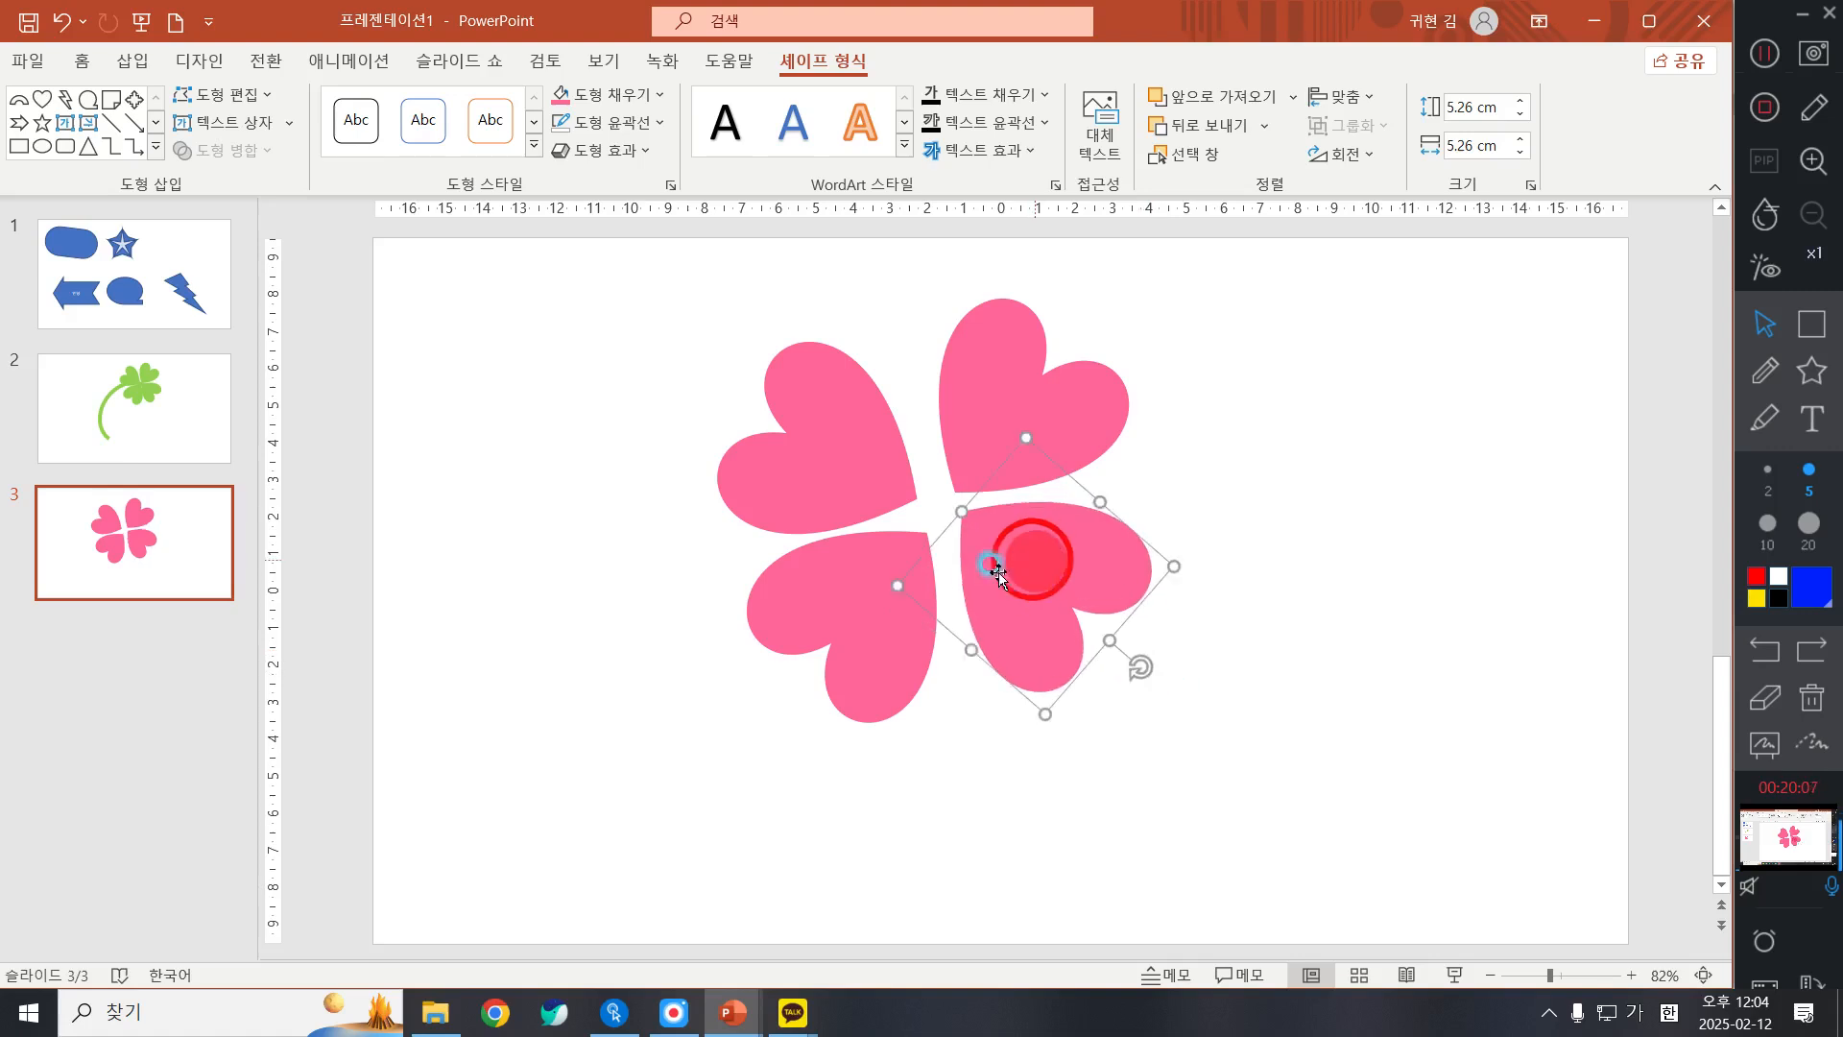
# Step: Adjust the rotation of the lower-left and upper-left hearts slightly and move both closer to the clover's centre
pyautogui.click(860, 639)
pyautogui.moveTo(765, 707)
pyautogui.mouseDown()
pyautogui.moveTo(787, 724)
pyautogui.moveTo(797, 710)
pyautogui.mouseUp()
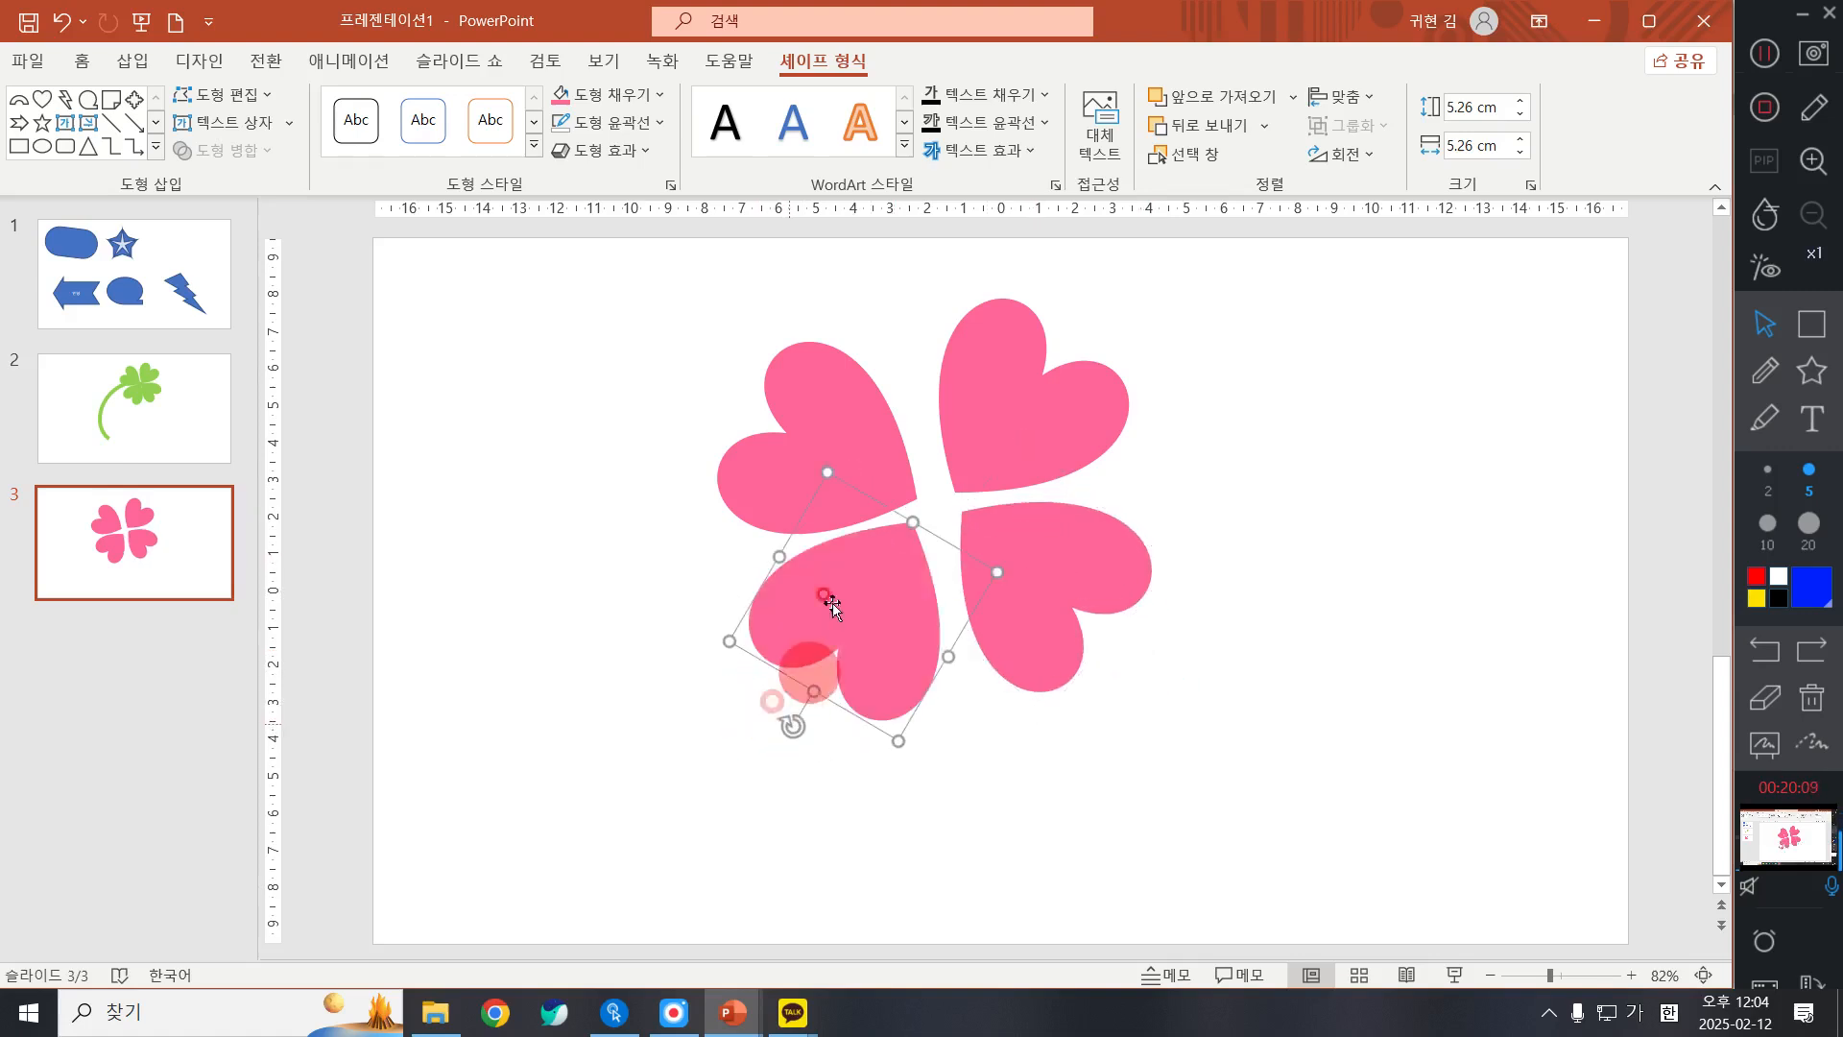
pyautogui.moveTo(831, 601); pyautogui.dragTo(864, 552)
pyautogui.moveTo(863, 566); pyautogui.dragTo(856, 571)
pyautogui.moveTo(807, 715); pyautogui.dragTo(718, 389)
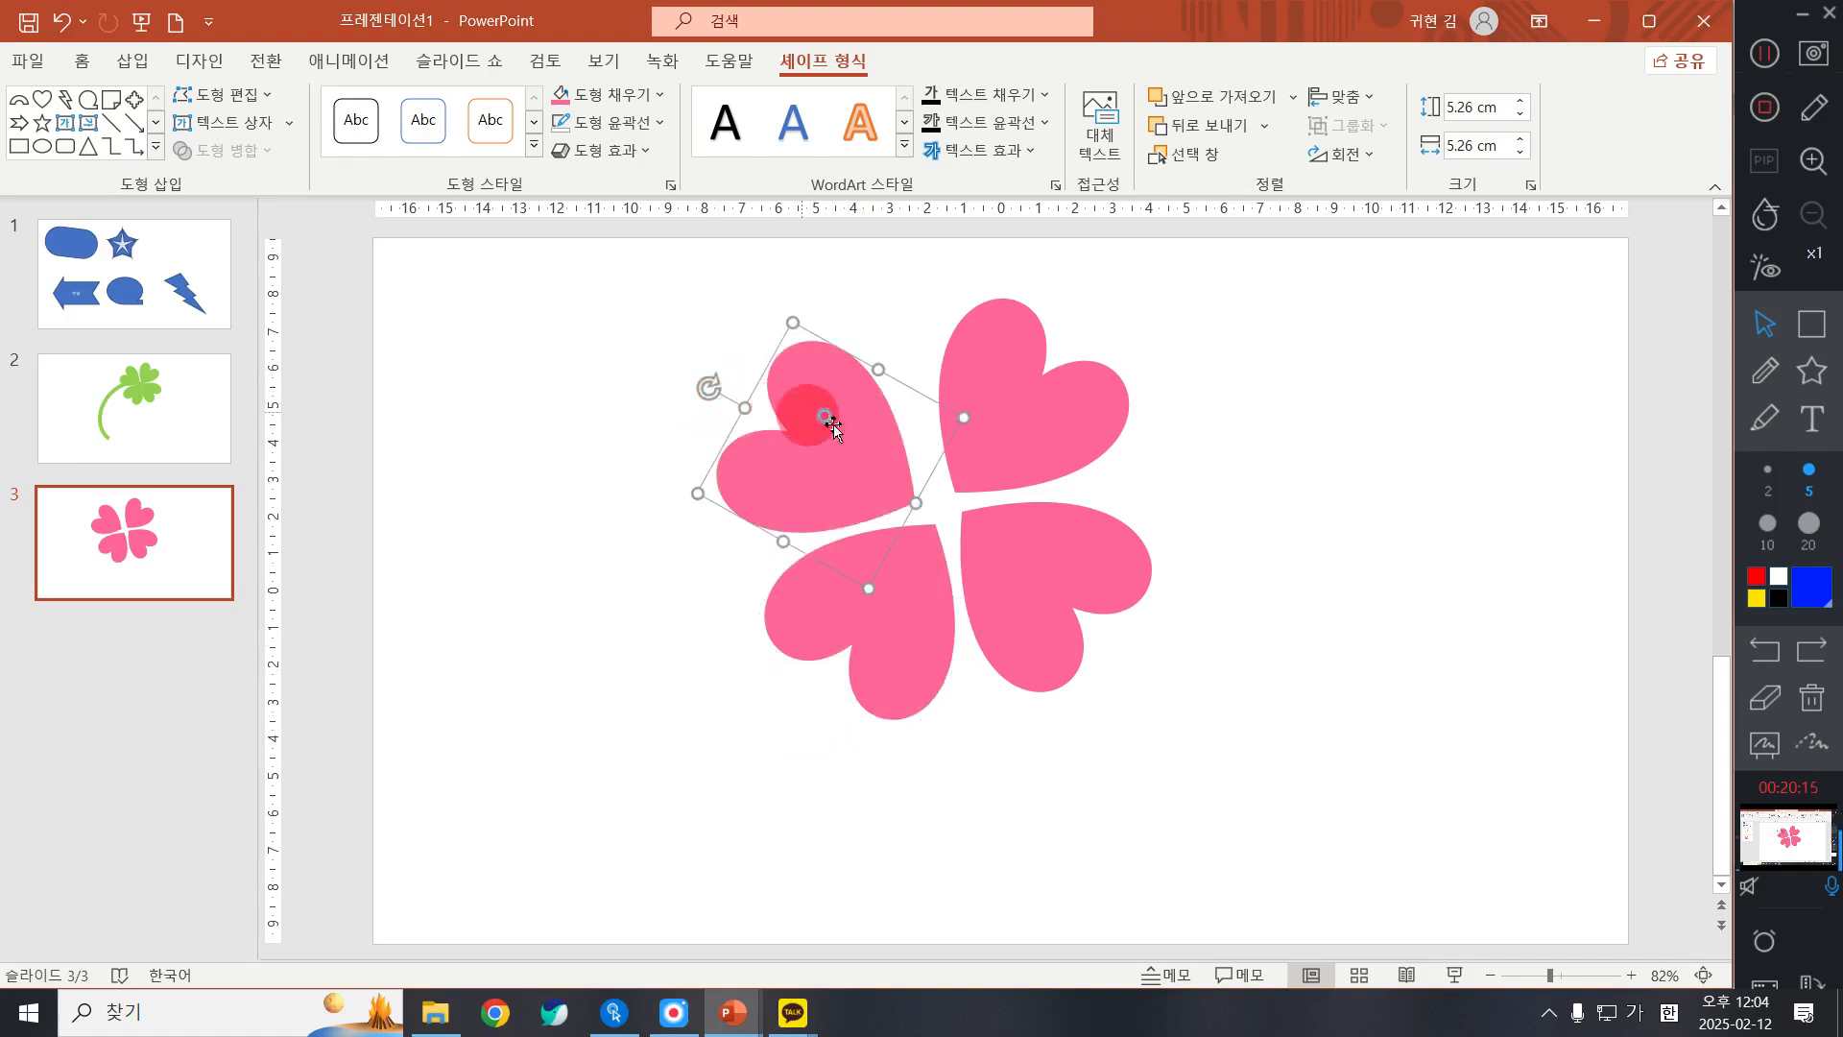
pyautogui.moveTo(830, 424); pyautogui.dragTo(852, 412)
# Step: Nudge the lower-left heart up and right in fine increments to even out the gaps at the clover's centre
pyautogui.click(912, 619)
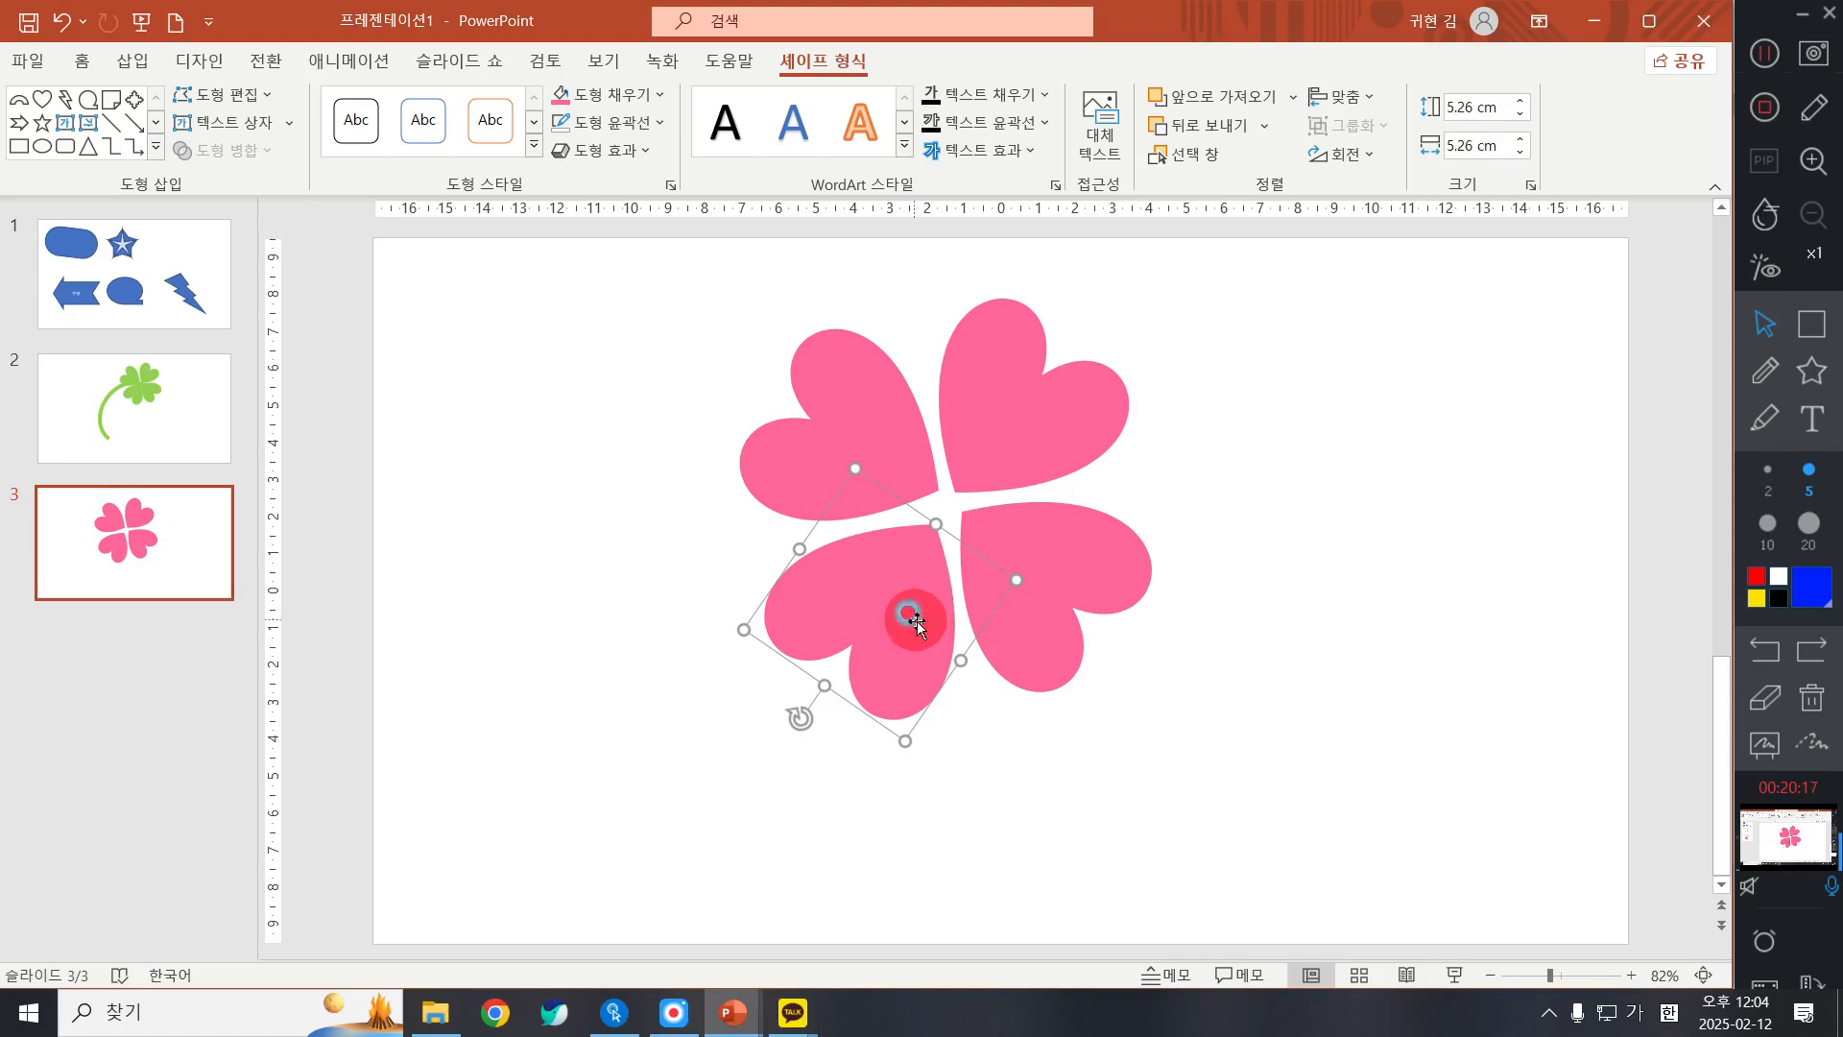
pyautogui.hotkey('ctrl', 'Up')
pyautogui.hotkey('ctrl', 'Up')
pyautogui.hotkey('ctrl', 'Up')
pyautogui.hotkey('ctrl', 'Up')
pyautogui.hotkey('ctrl', 'Right')
pyautogui.hotkey('ctrl', 'Up')
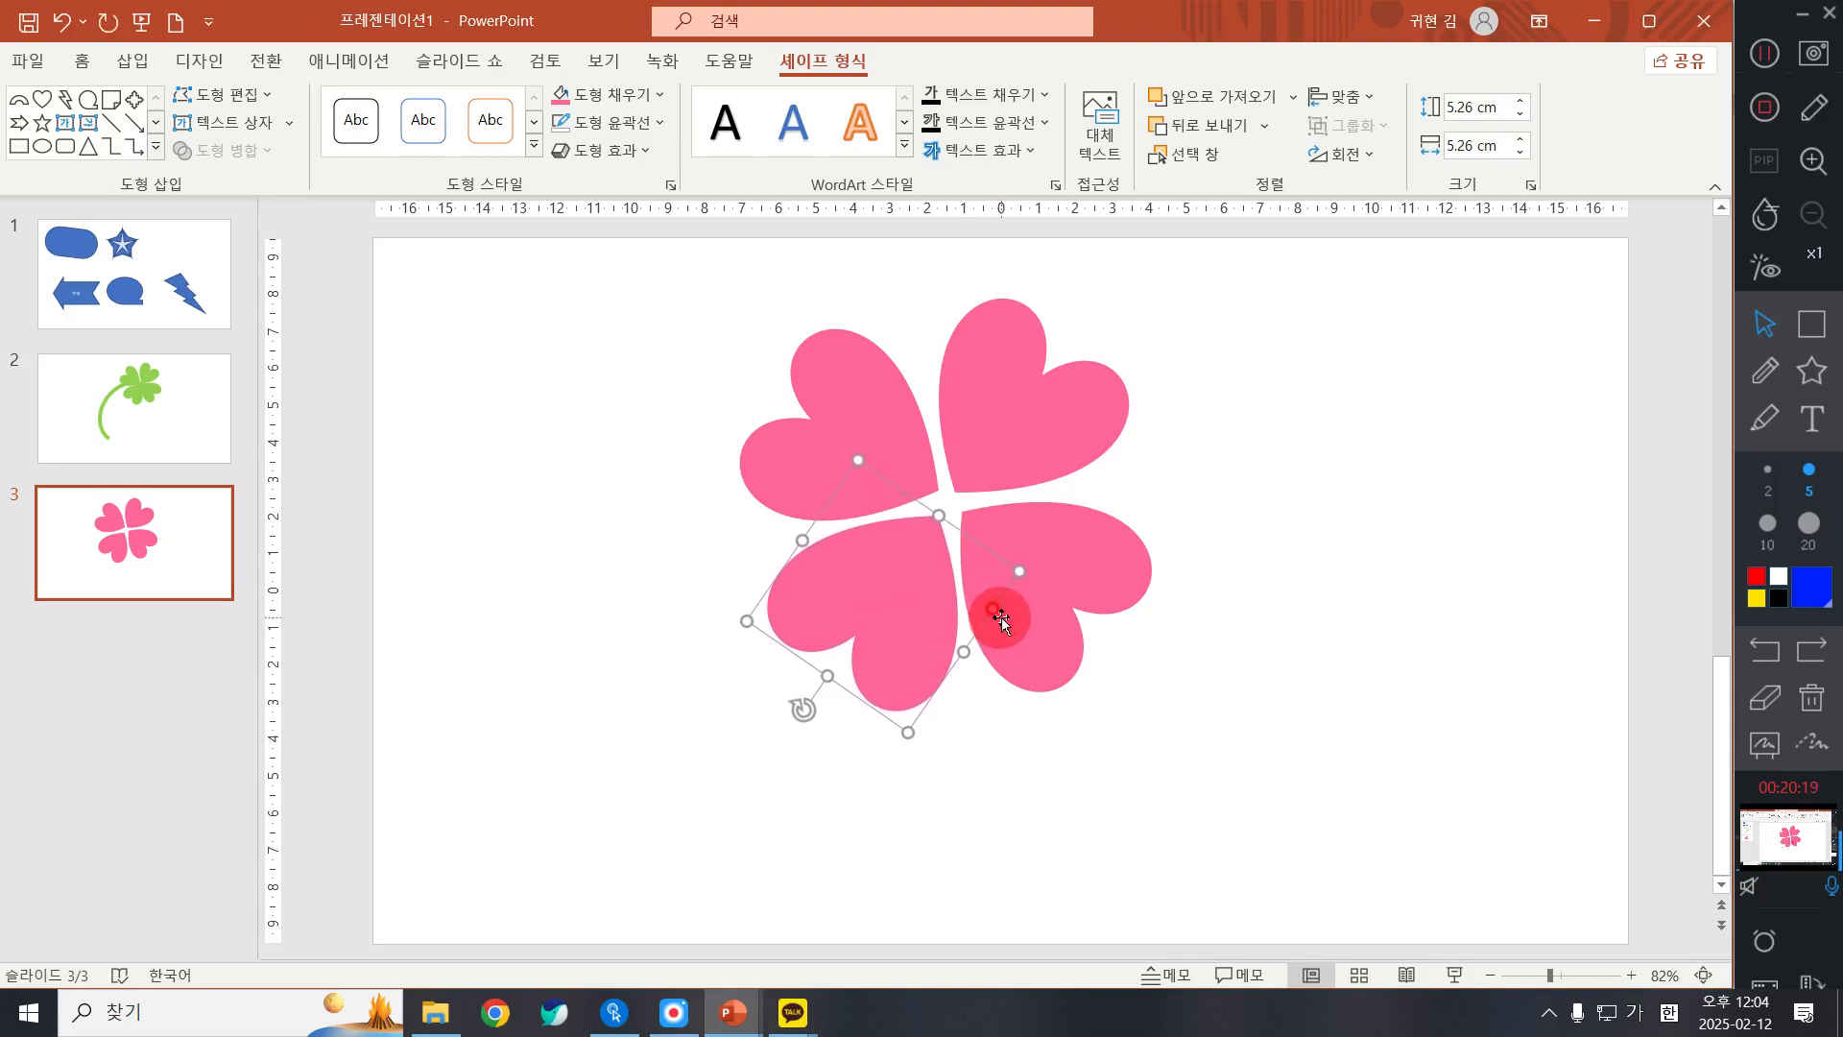
pyautogui.hotkey('ctrl', 'Right')
pyautogui.hotkey('ctrl', 'Up')
pyautogui.hotkey('ctrl', 'Up')
pyautogui.hotkey('ctrl', 'Right')
pyautogui.hotkey('ctrl', 'Right')
pyautogui.hotkey('ctrl', 'Up')
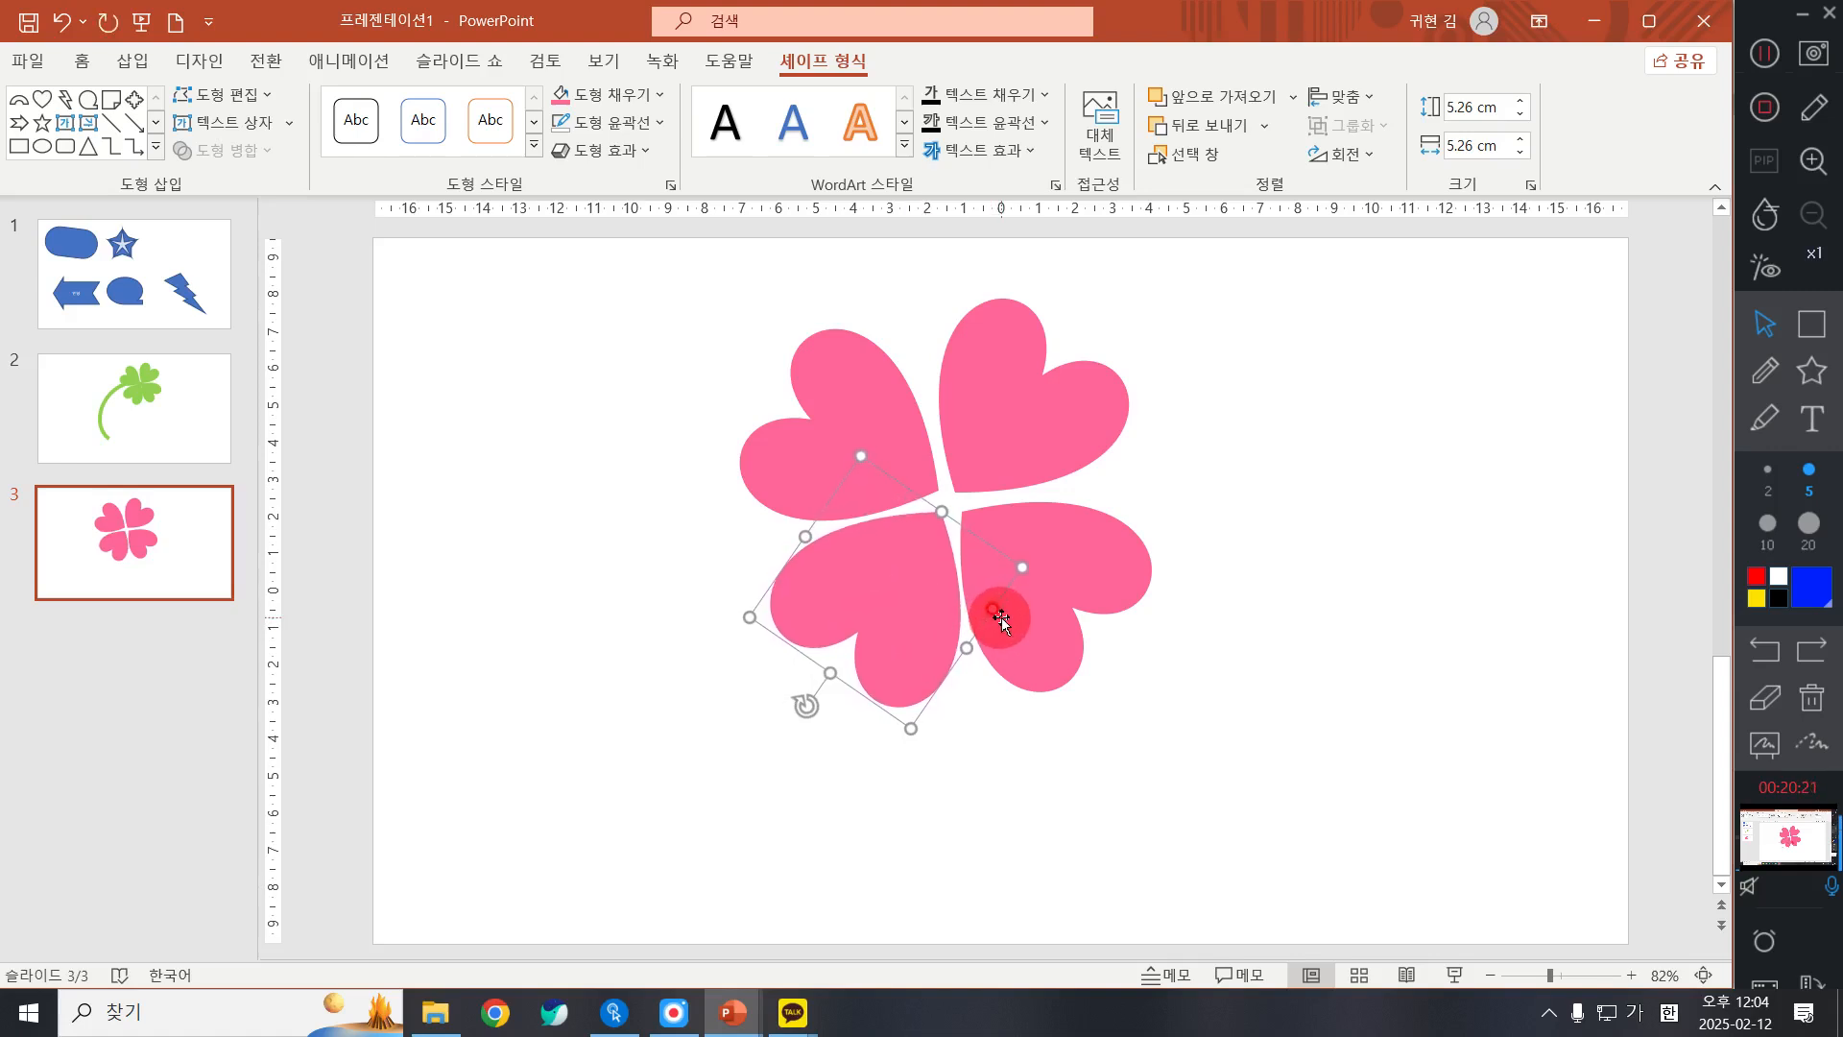
pyautogui.hotkey('ctrl', 'Left')
pyautogui.hotkey('ctrl', 'Up')
pyautogui.hotkey('ctrl', 'Right')
# Step: Rotate the upper-left heart slightly clockwise and nudge it right toward the clover's centre
pyautogui.click(1077, 566)
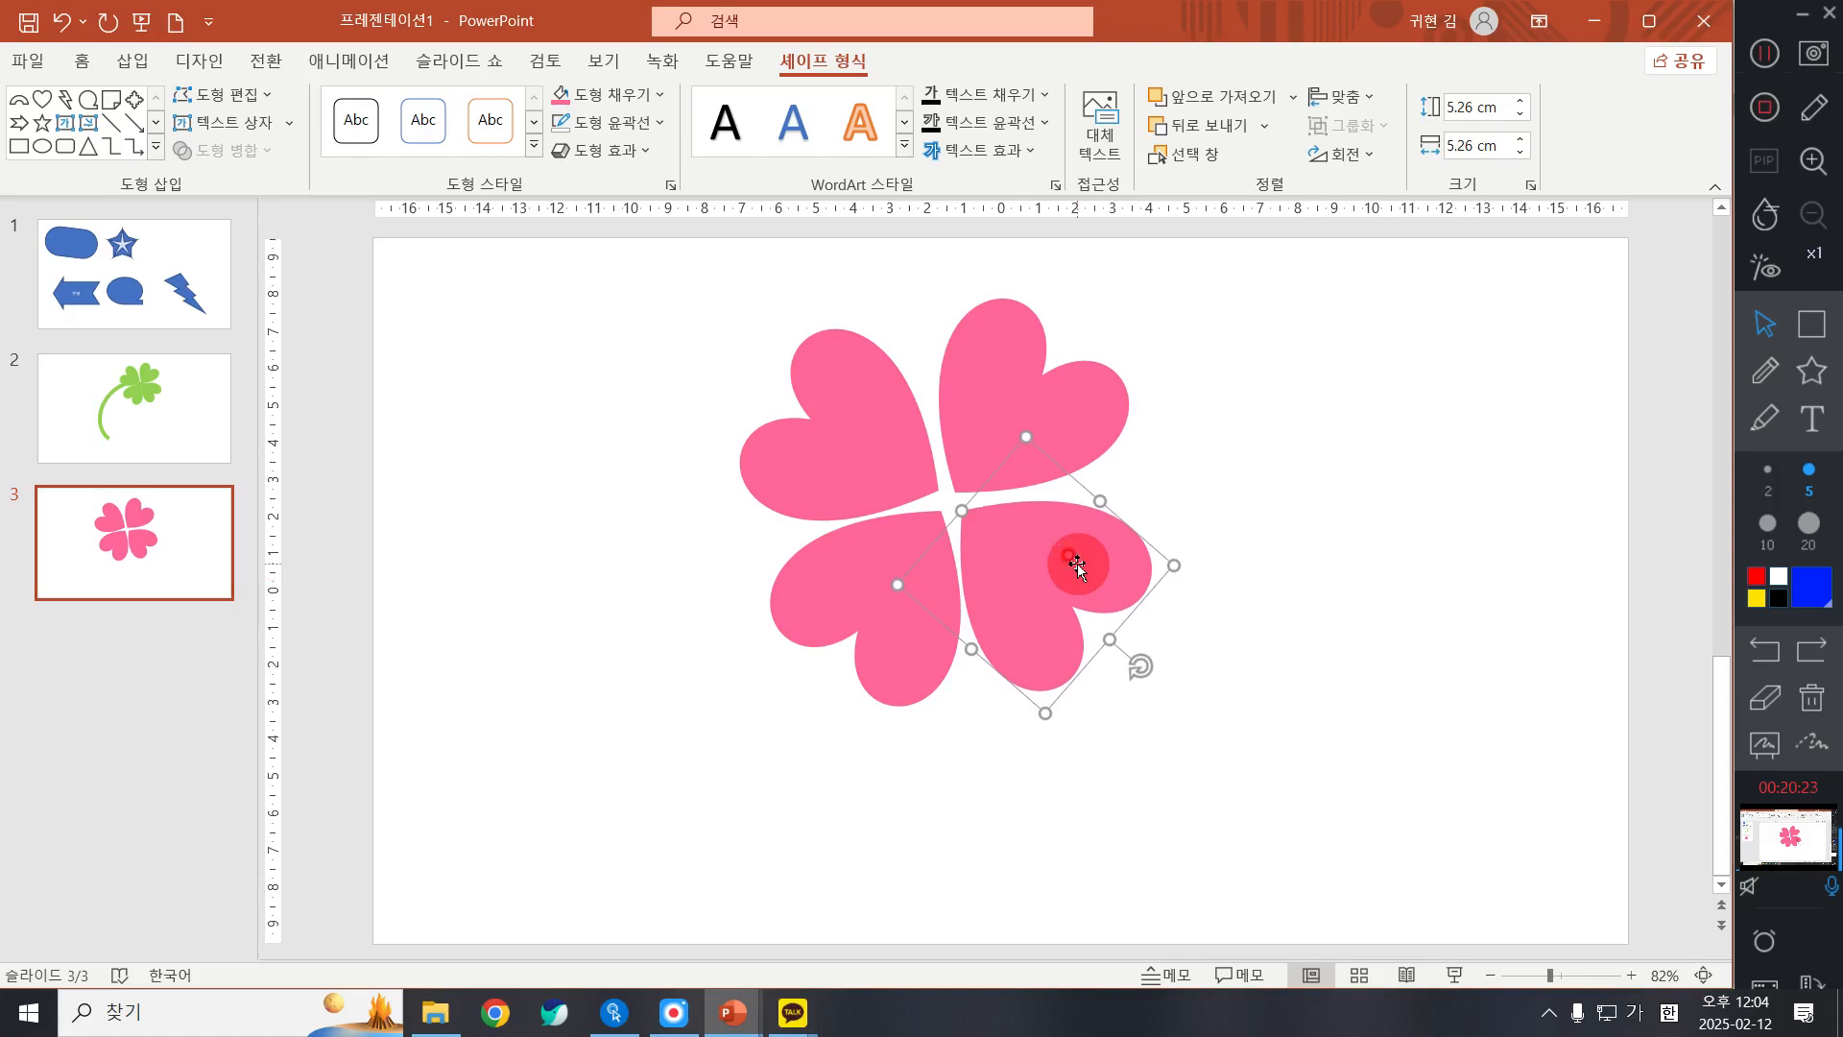
pyautogui.click(1020, 374)
pyautogui.click(844, 396)
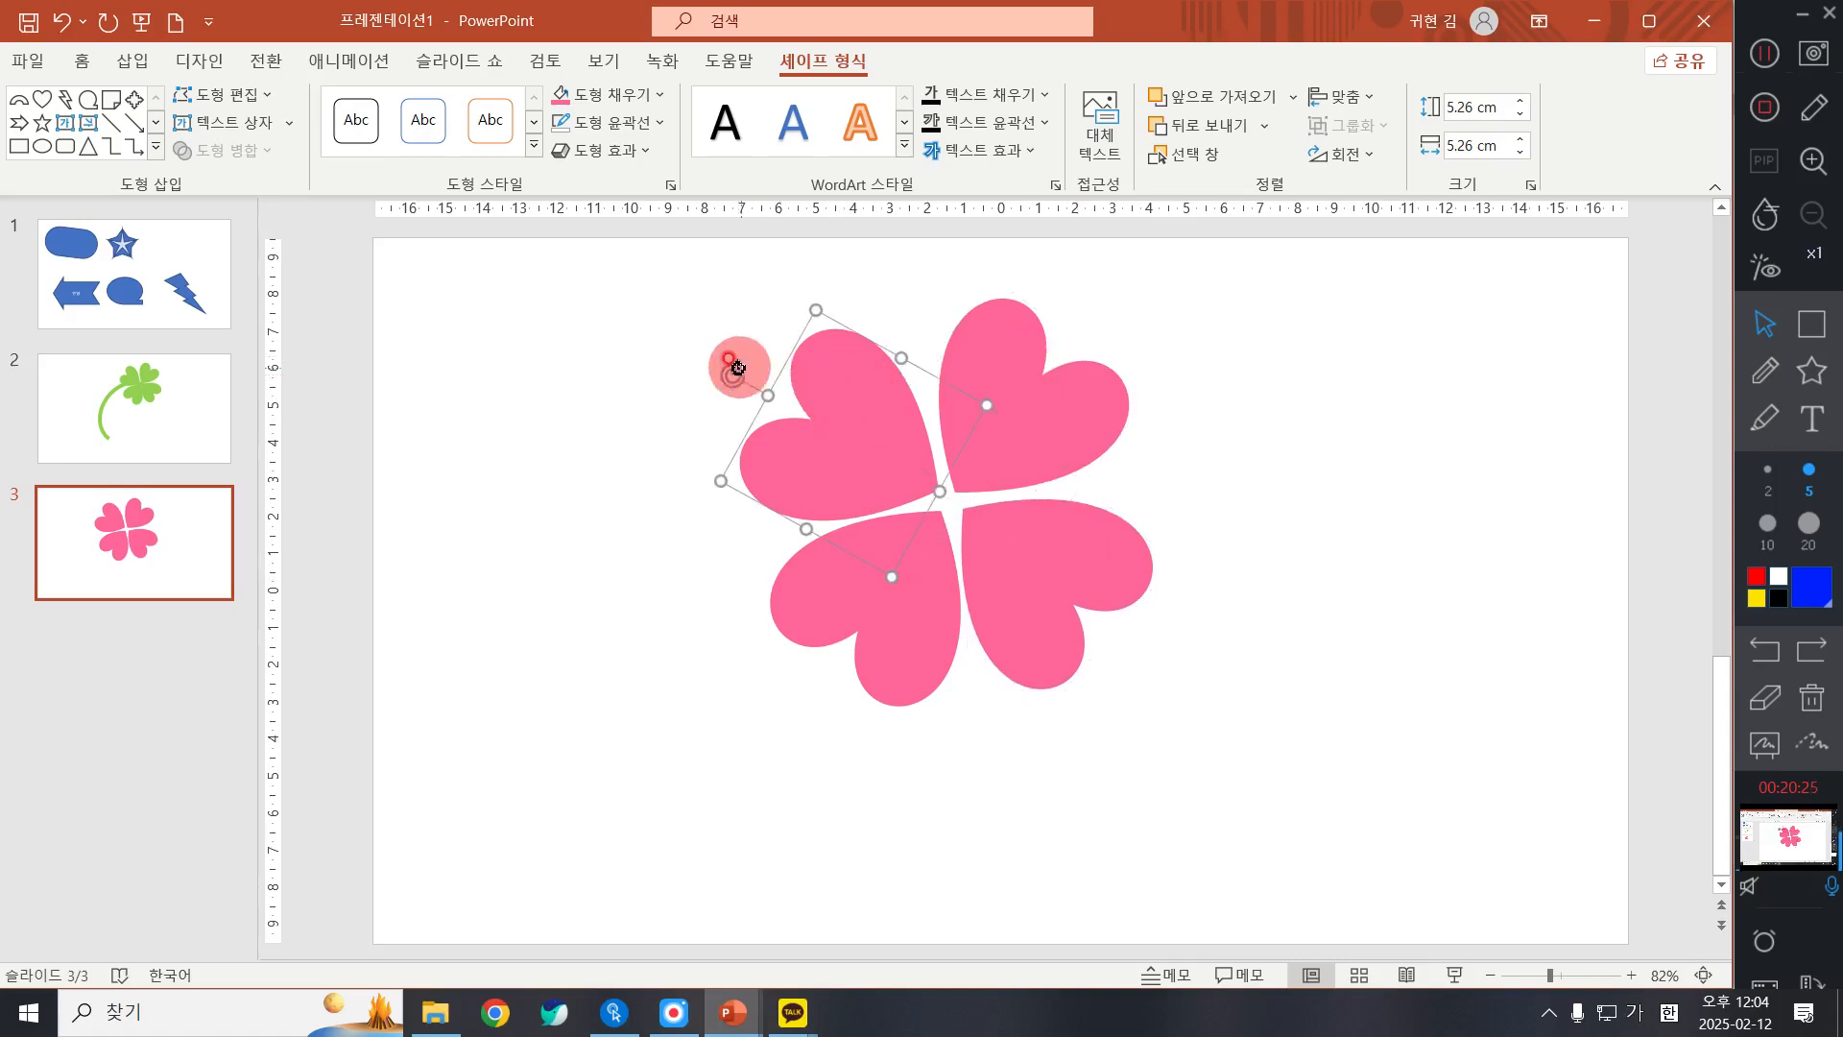
pyautogui.moveTo(729, 370); pyautogui.dragTo(741, 365)
pyautogui.hotkey('ctrl', 'Right')
pyautogui.hotkey('ctrl', 'Right')
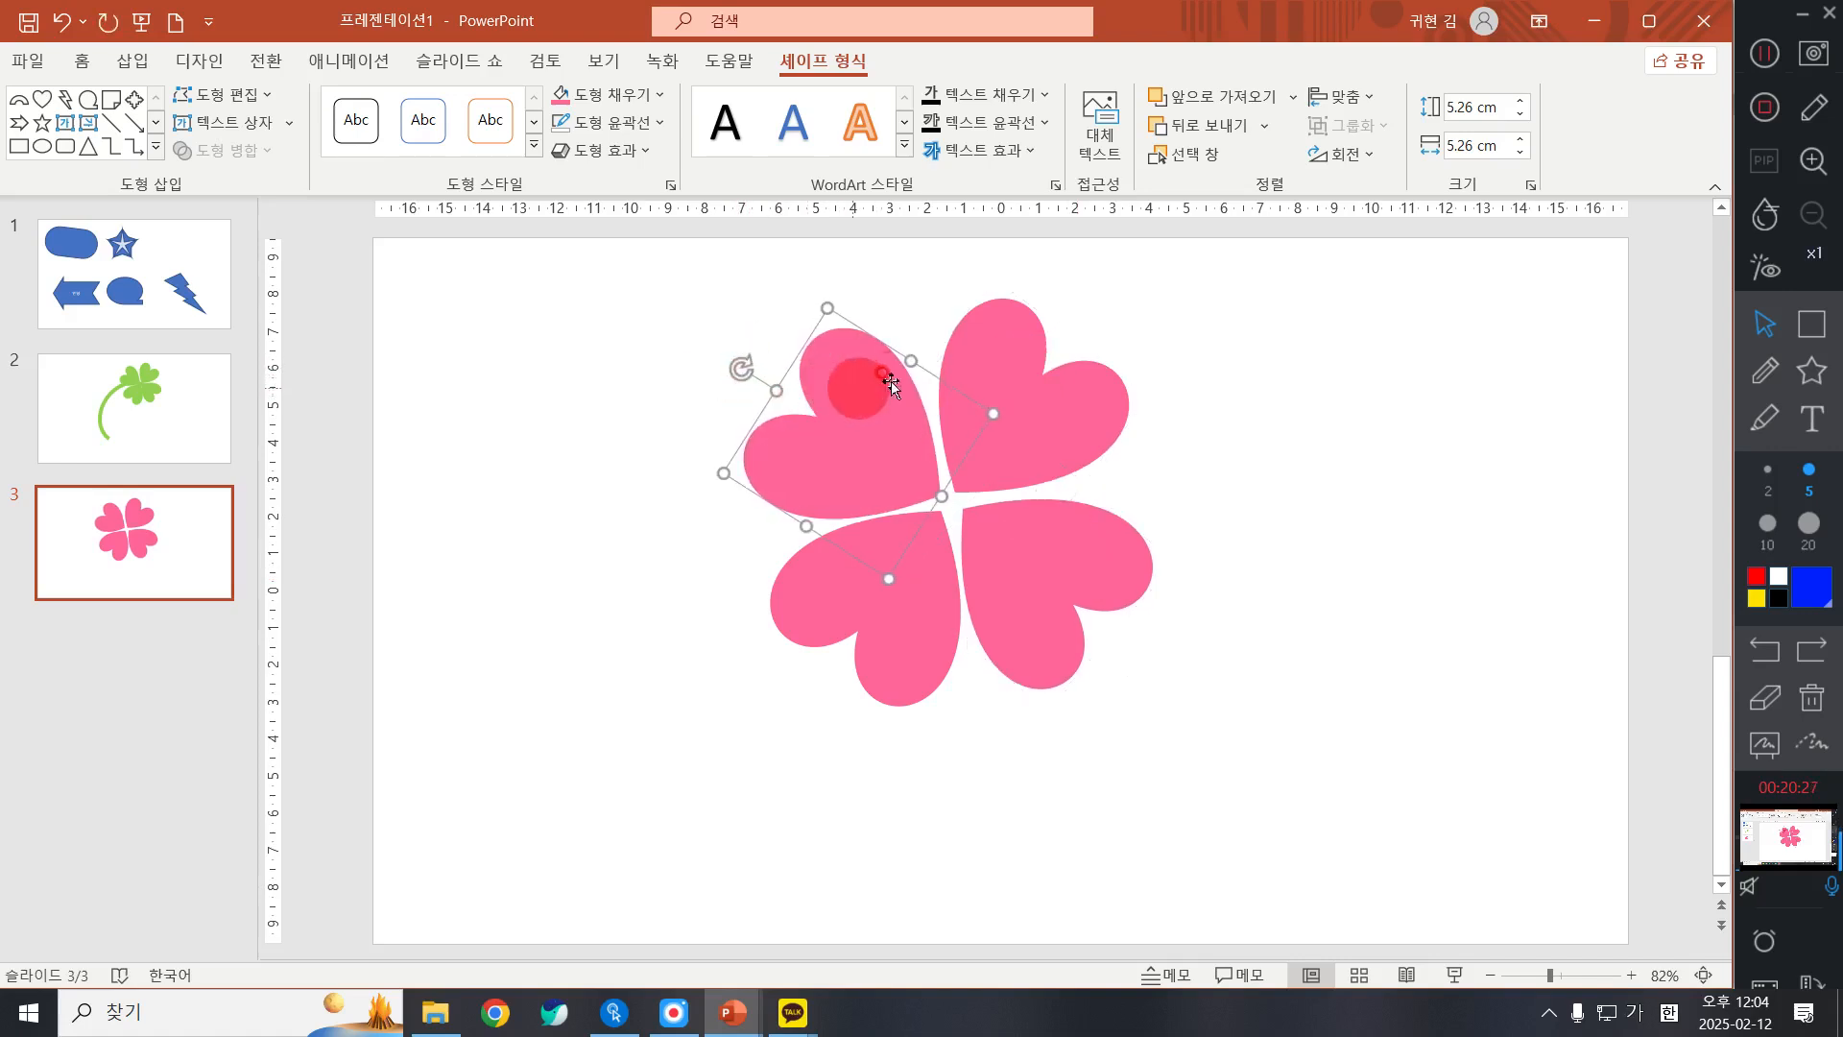
# Step: Rotate the upper-left heart slightly further clockwise to even out its gaps with the neighbouring hearts
pyautogui.click(1057, 374)
pyautogui.click(841, 378)
pyautogui.moveTo(742, 367); pyautogui.dragTo(753, 361)
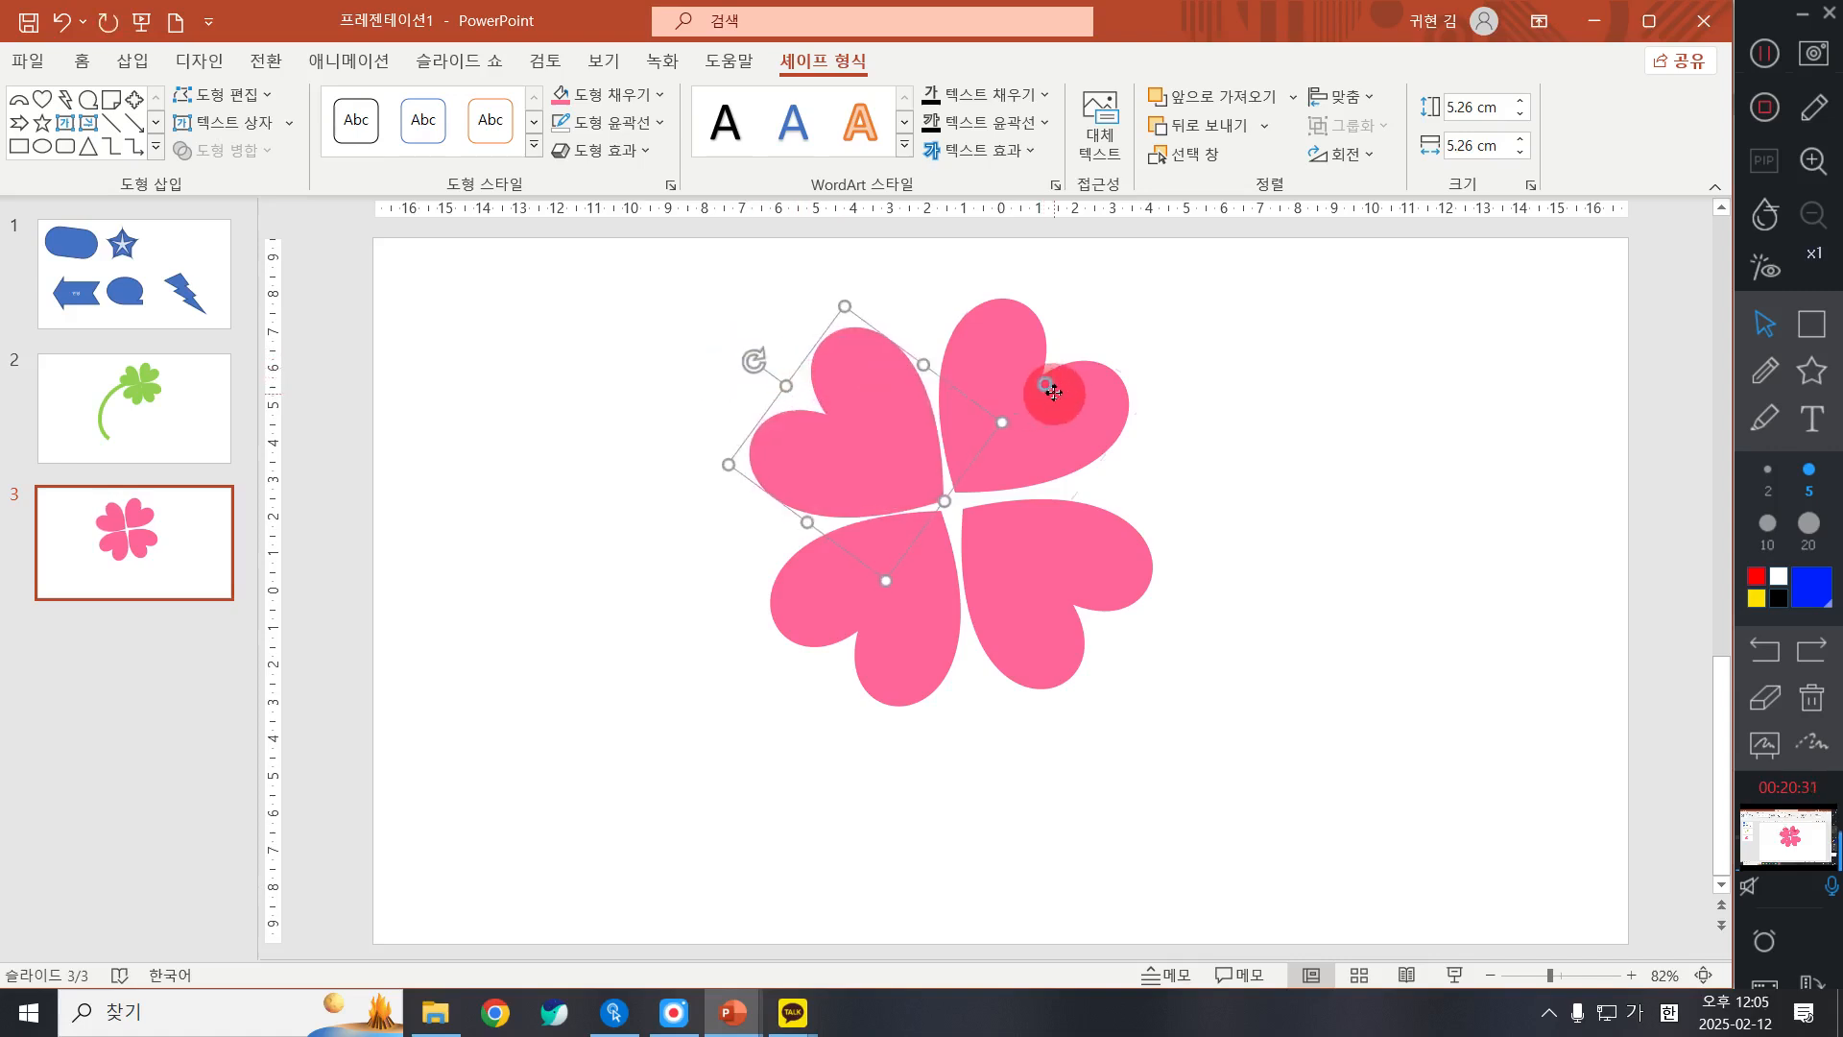
# Step: Nudge the lower-right heart up and slightly left in fine increments toward the clover's centre
pyautogui.click(1049, 391)
pyautogui.click(1008, 603)
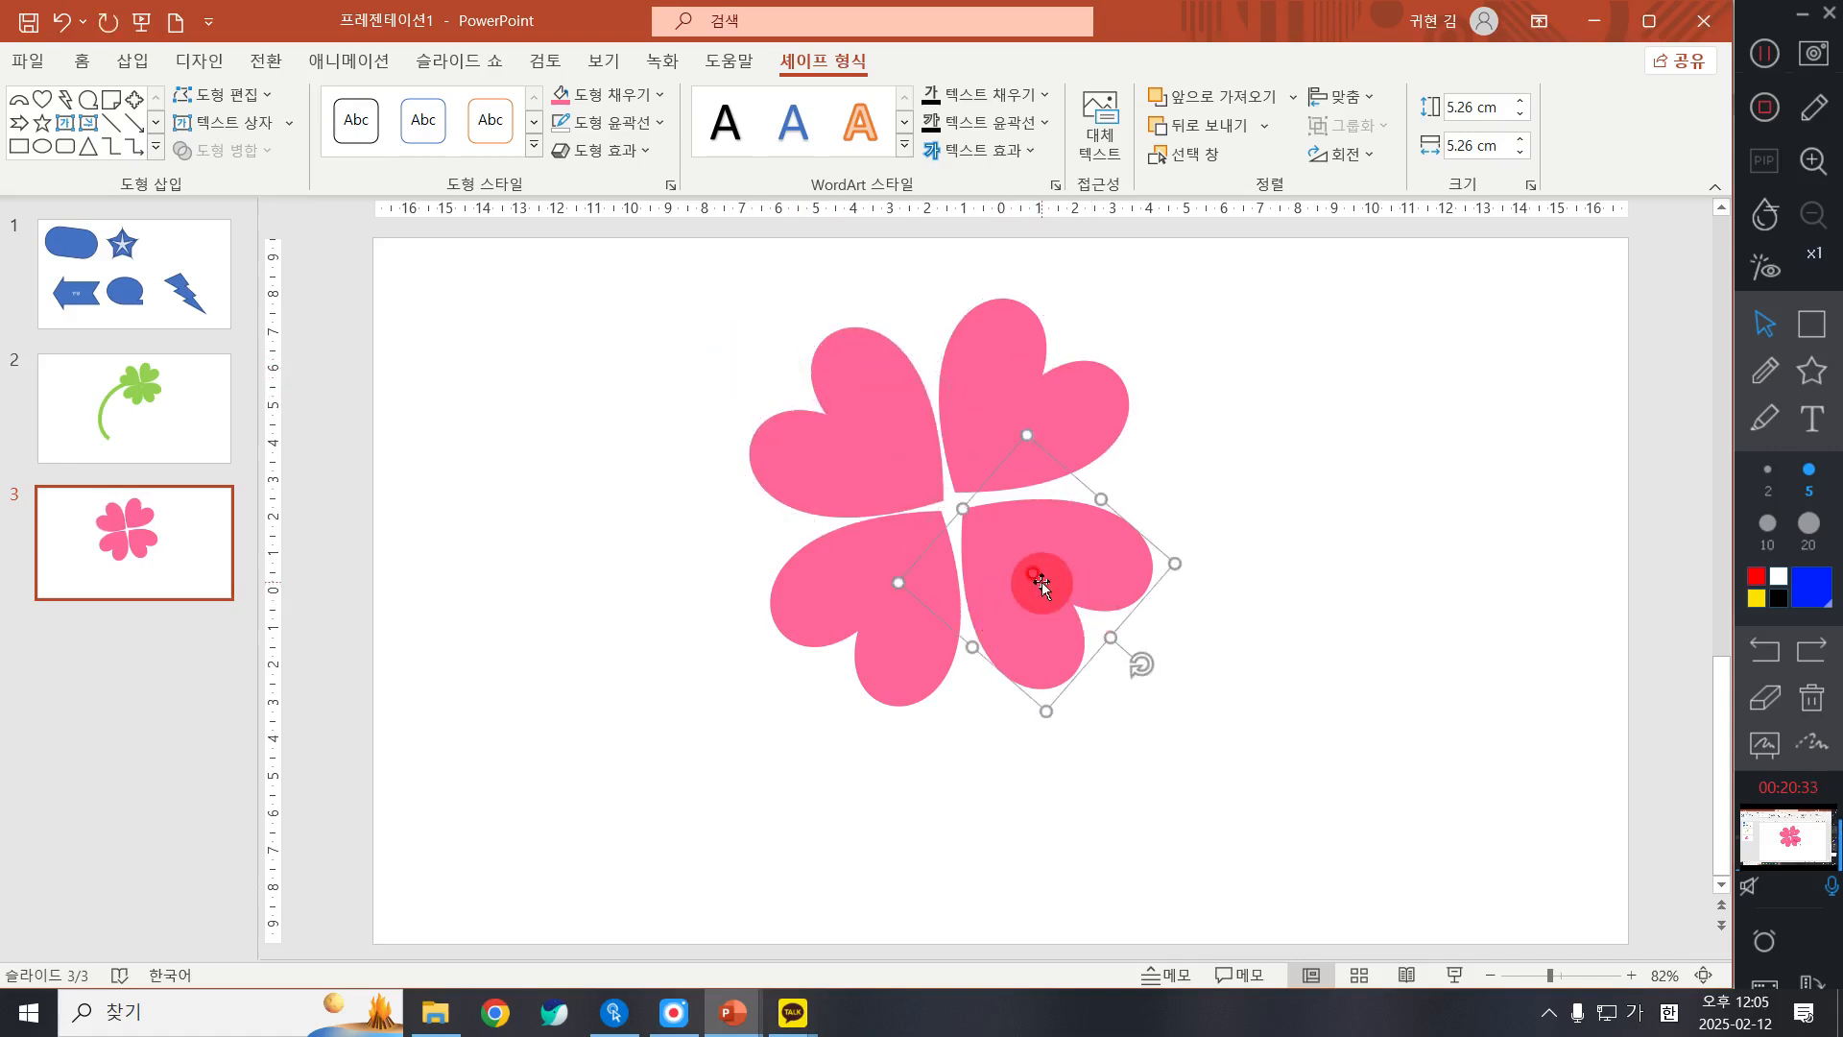
pyautogui.hotkey('ctrl', 'Up')
pyautogui.hotkey('ctrl', 'Up')
pyautogui.hotkey('ctrl', 'Up')
pyautogui.hotkey('ctrl', 'Up')
pyautogui.hotkey('ctrl', 'Up')
pyautogui.hotkey('ctrl', 'Left')
pyautogui.hotkey('ctrl', 'Left')
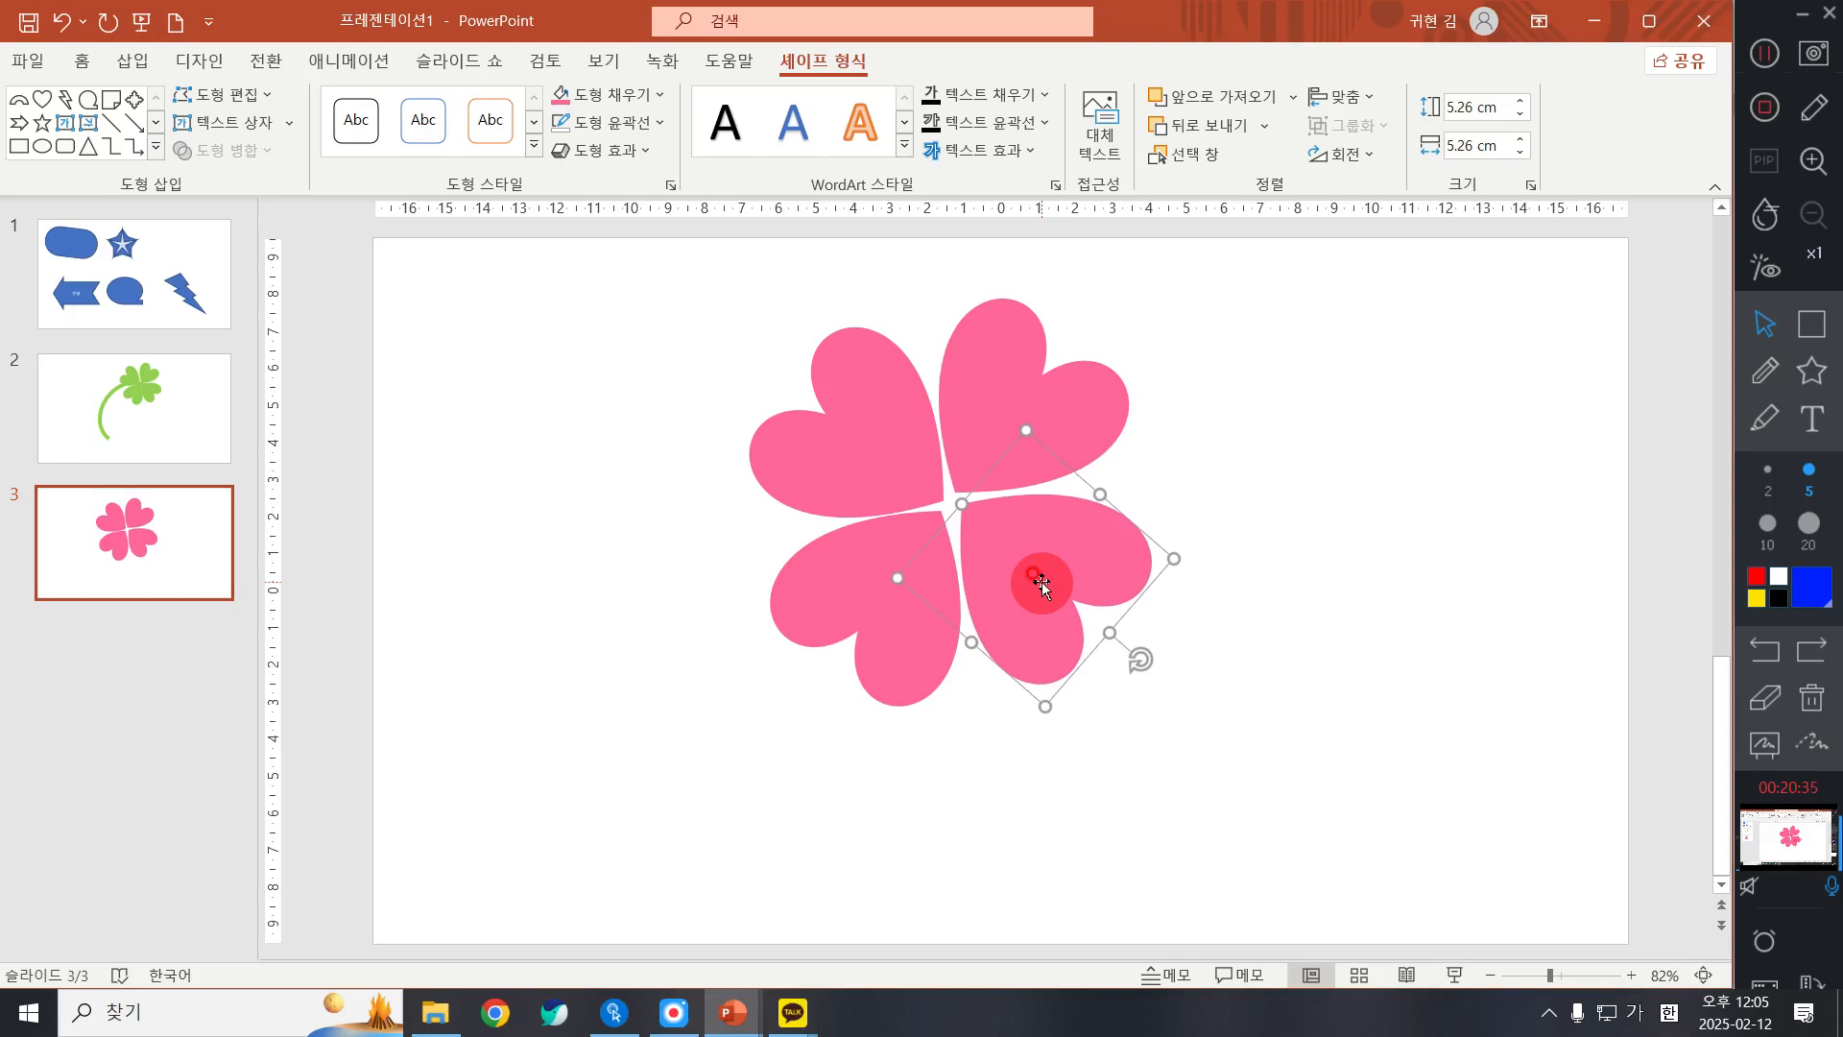
# Step: Fine-tune the lower two hearts, shifting the lower-left one slightly right and the lower-right one slightly down
pyautogui.click(919, 590)
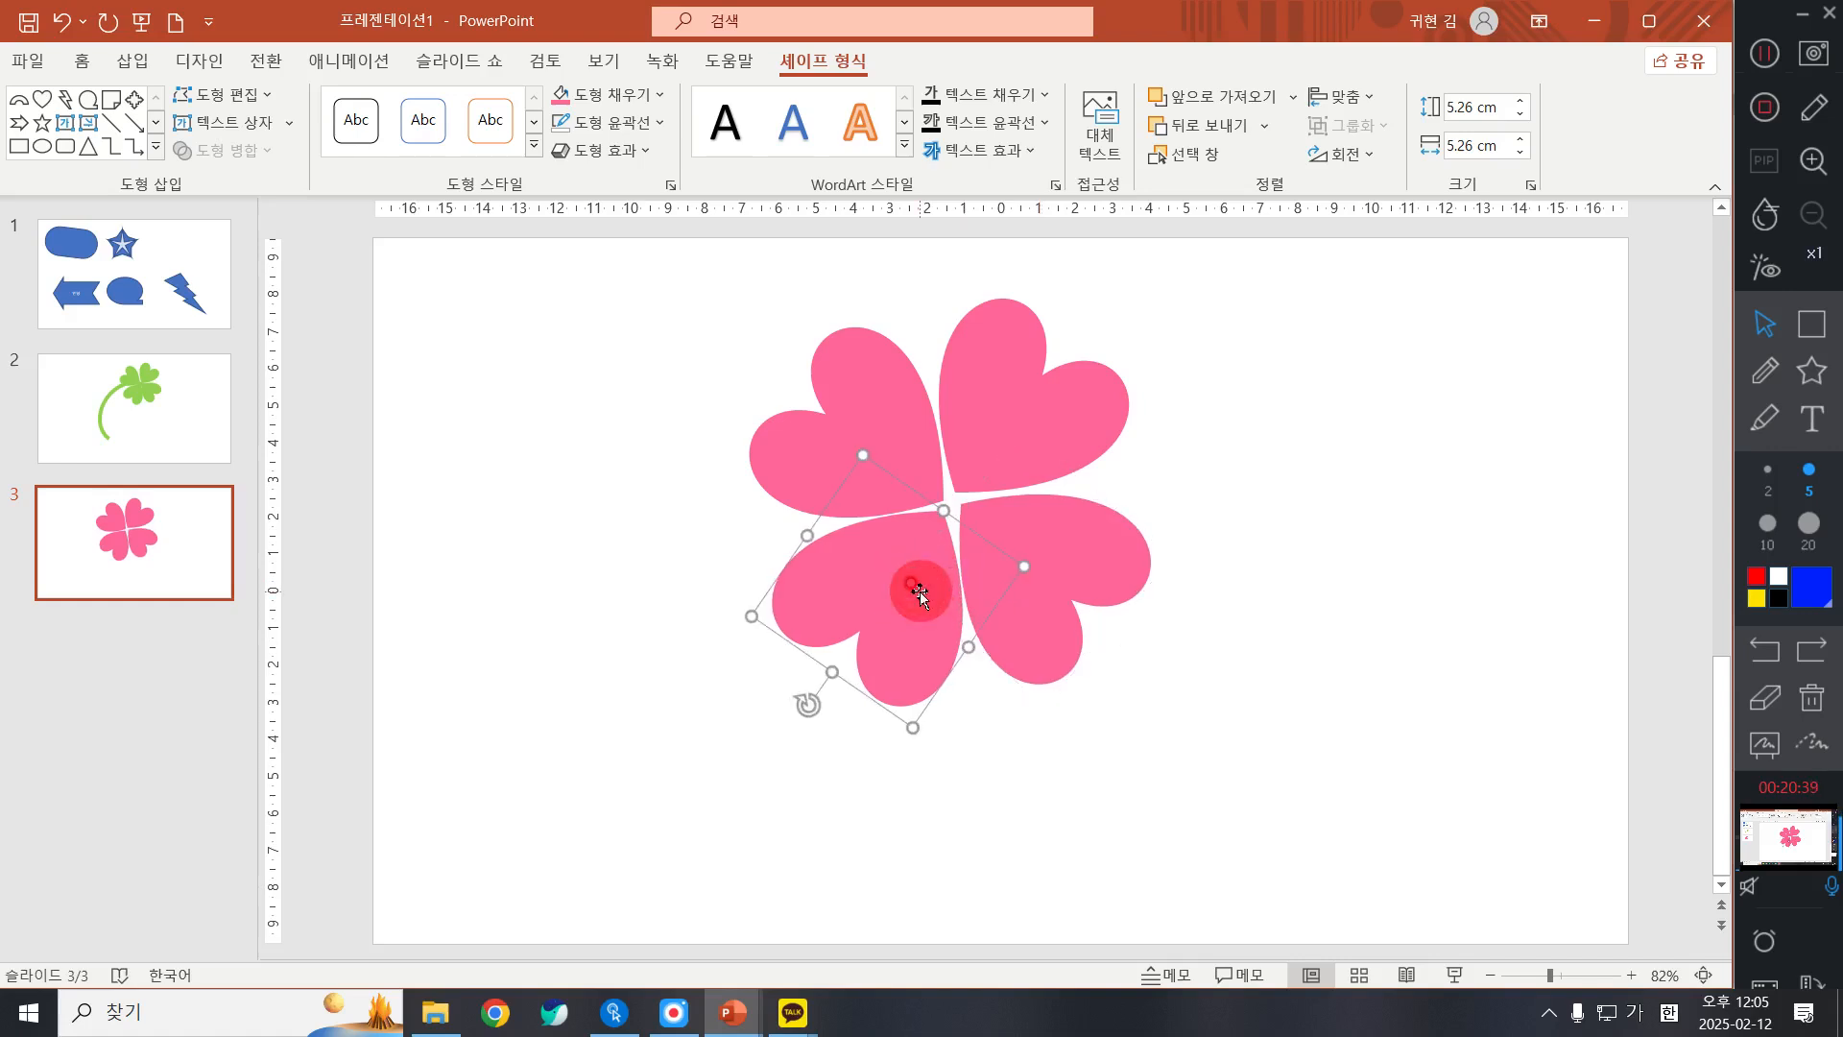
pyautogui.click(1051, 549)
pyautogui.click(1040, 567)
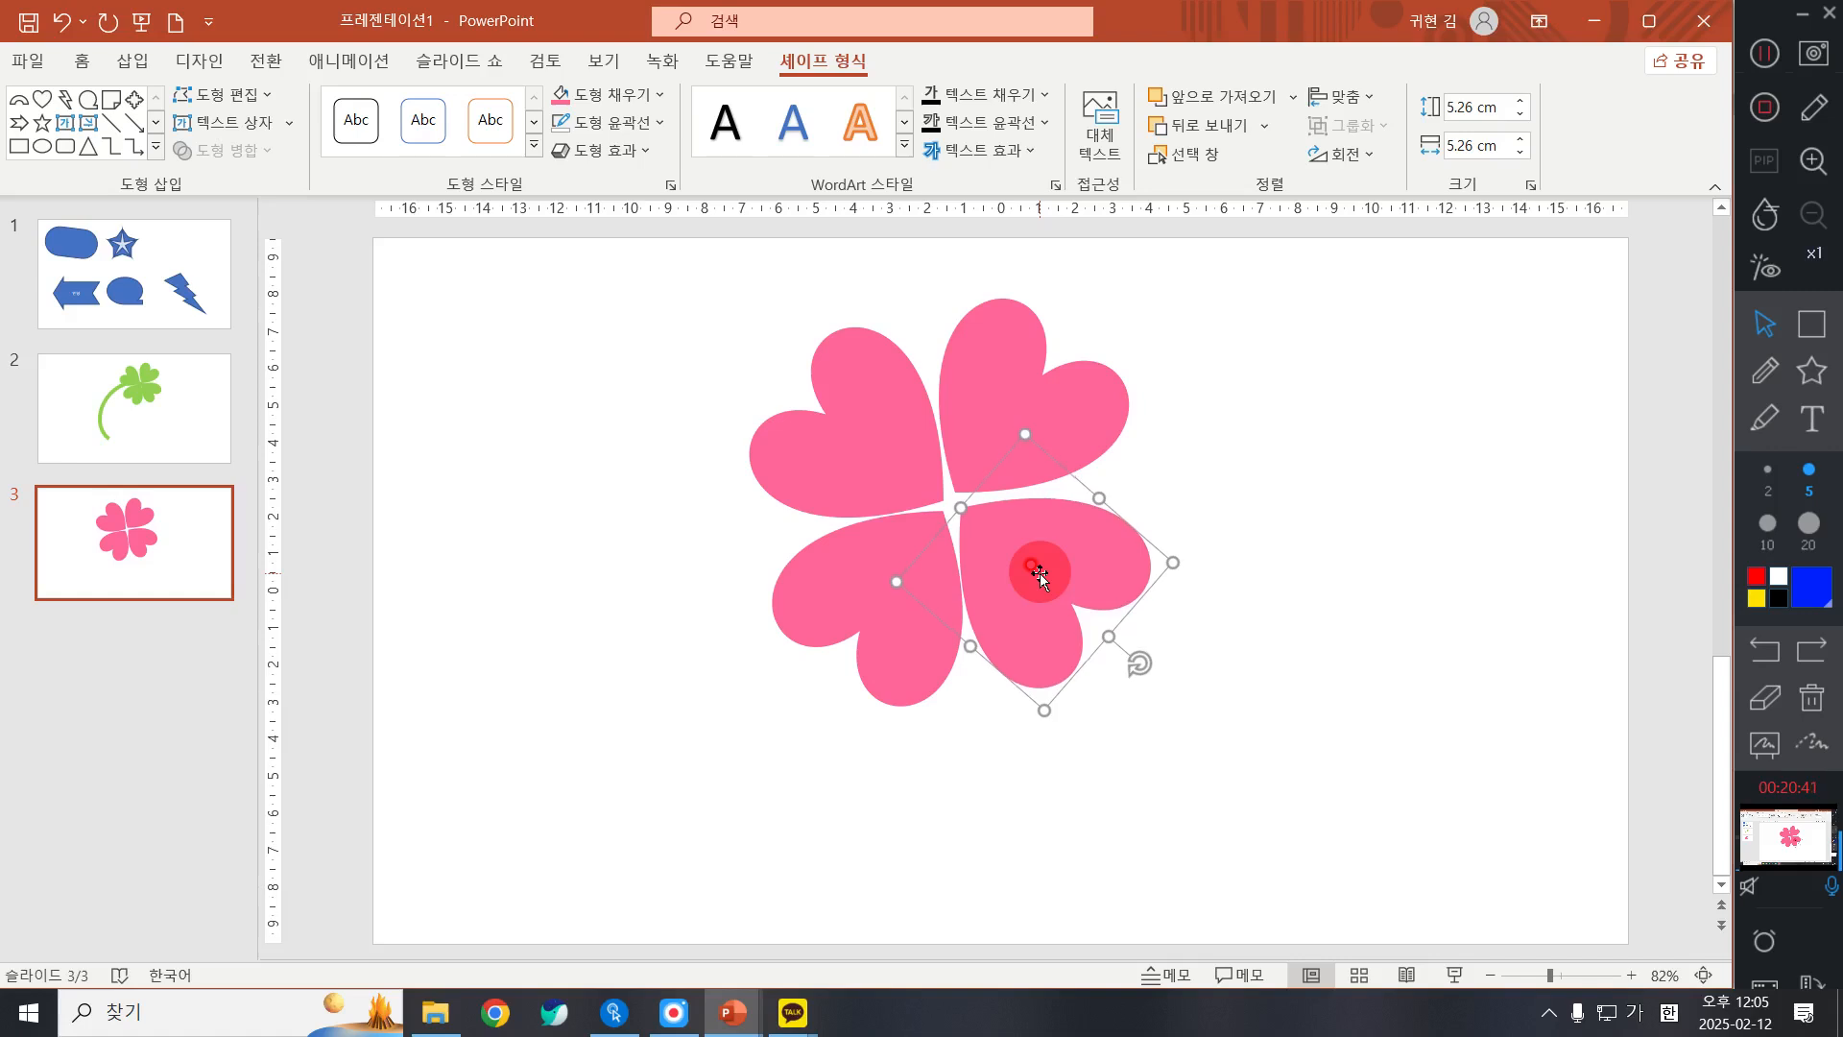
# Step: Nudge the upper-right heart down one increment toward the clover's centre and deselect it
pyautogui.click(1043, 381)
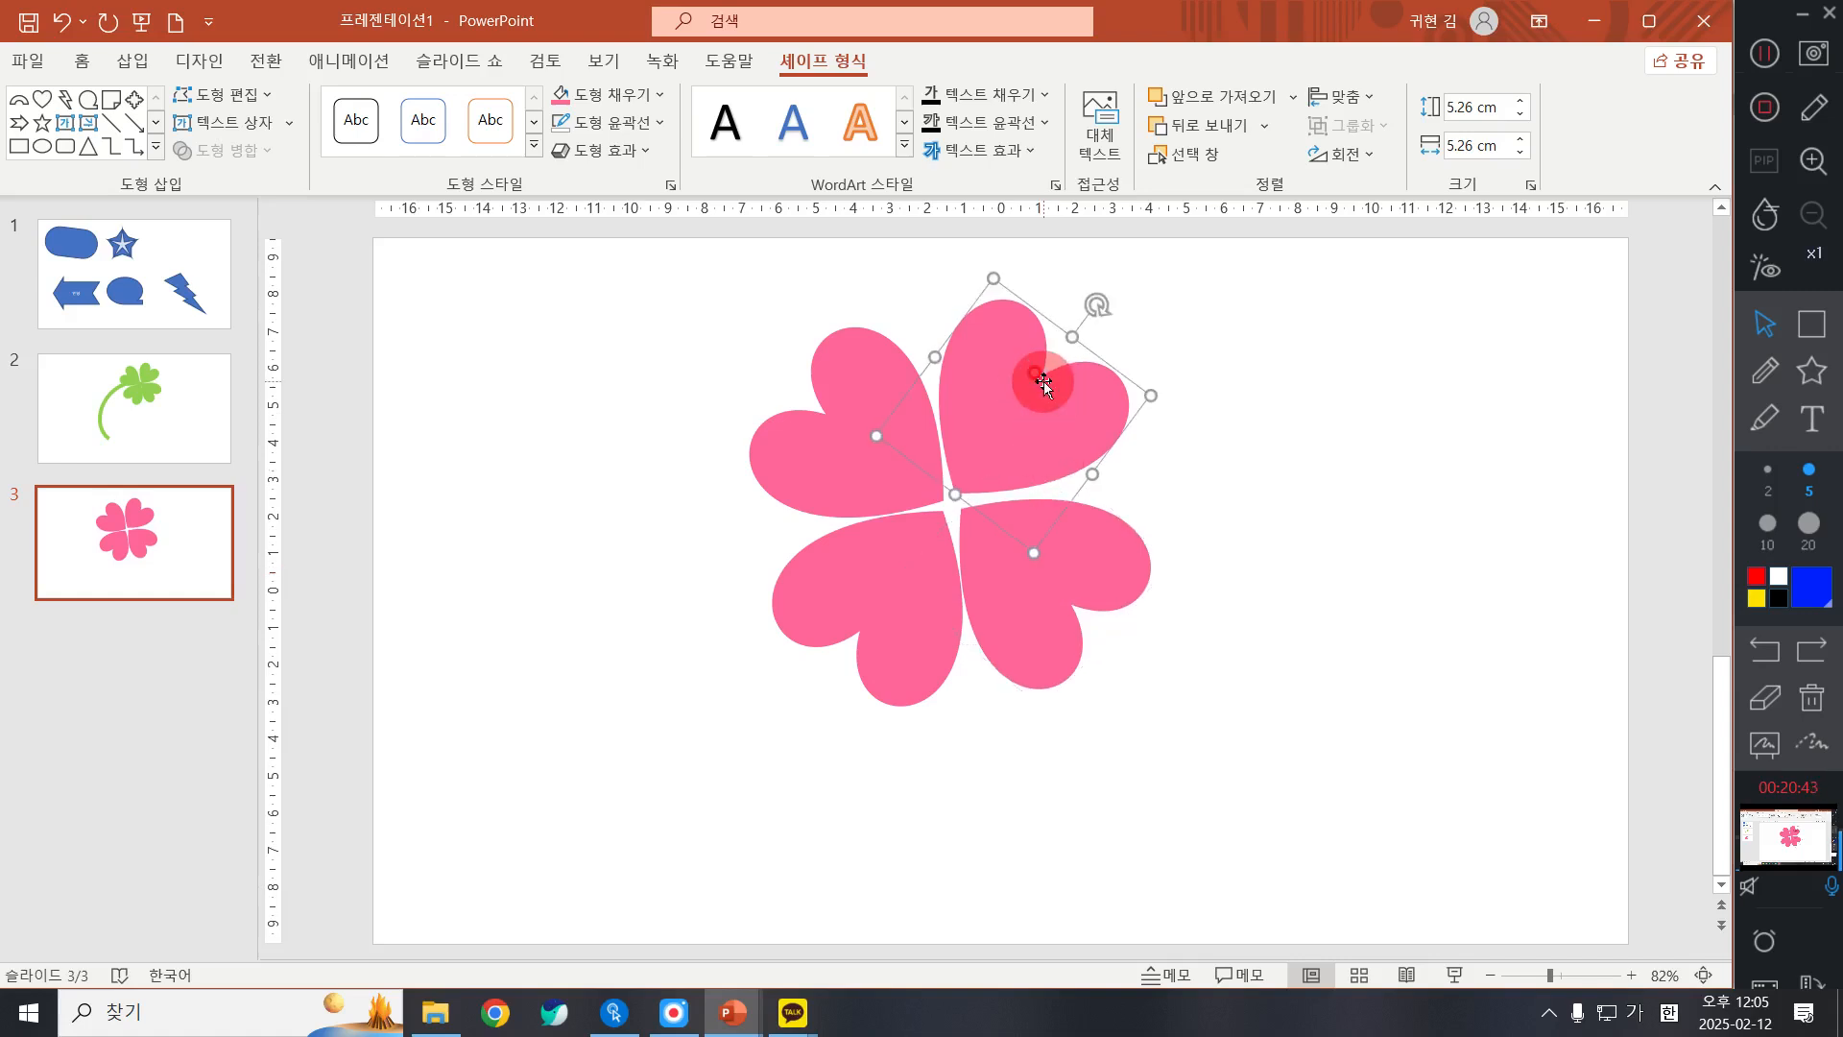
pyautogui.press('Down')
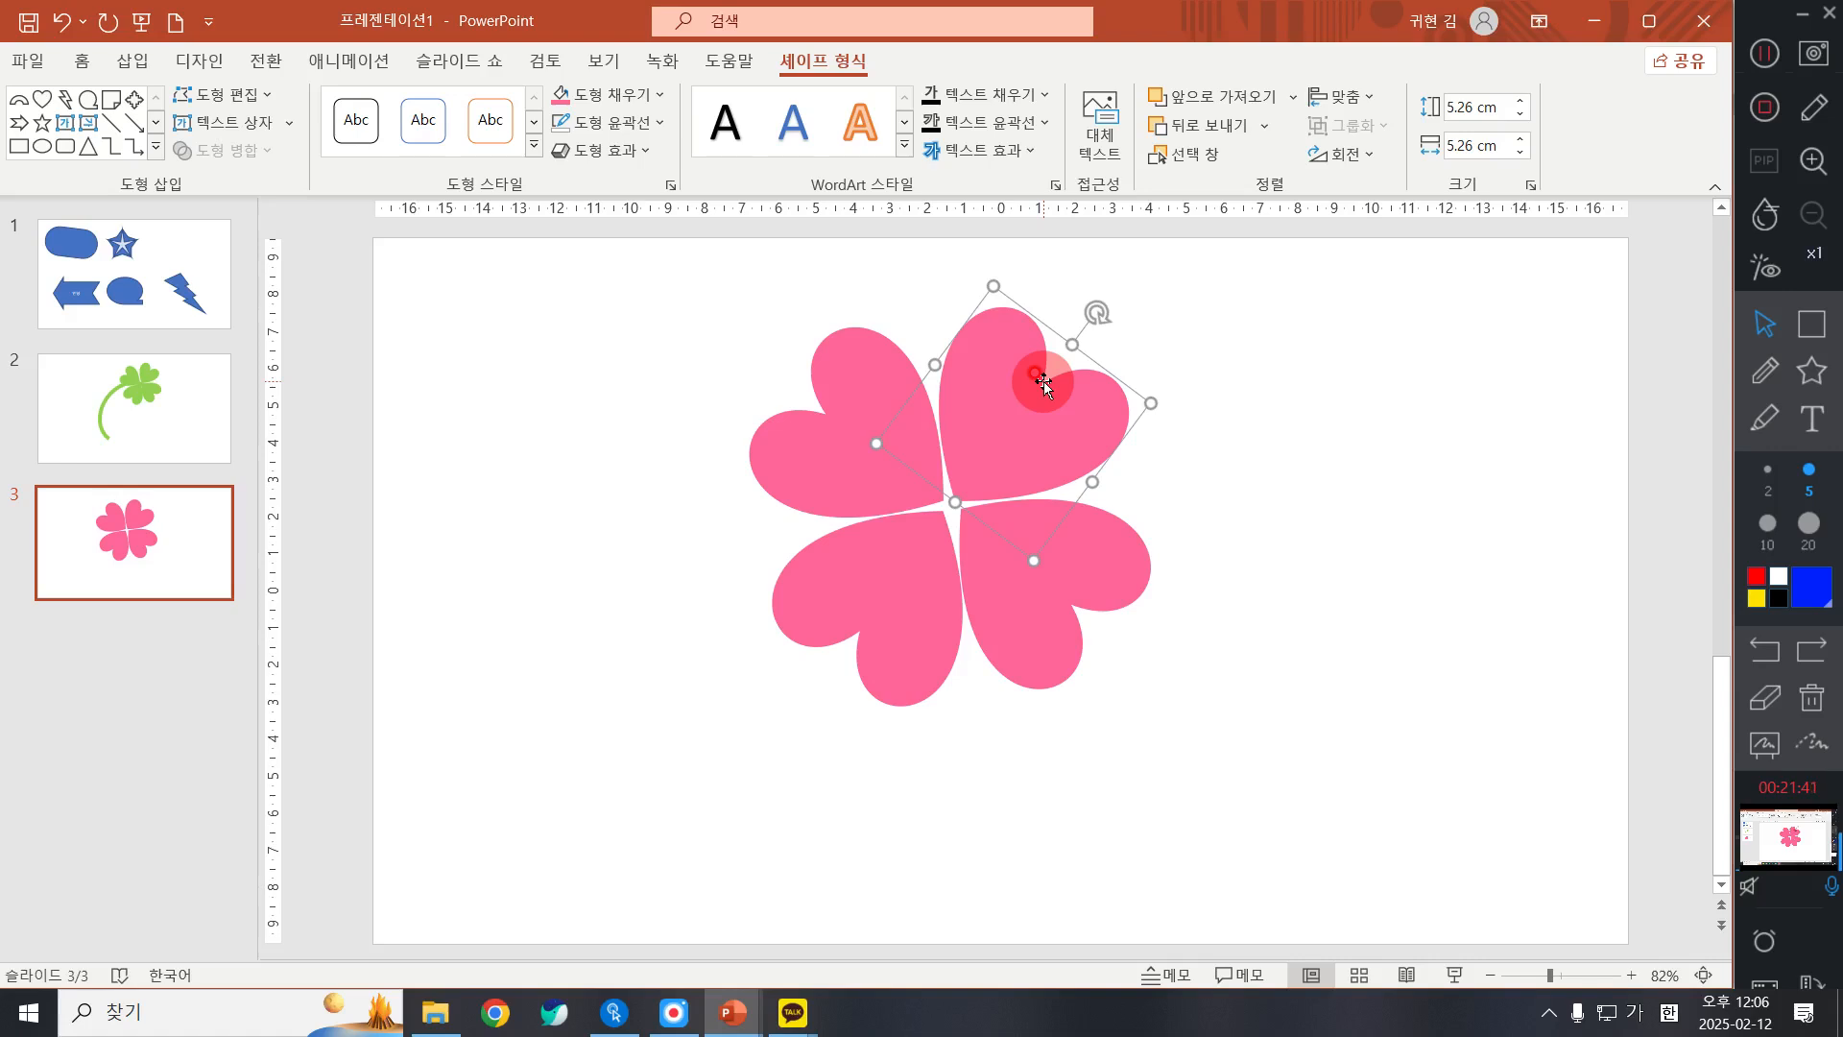
pyautogui.click(1461, 534)
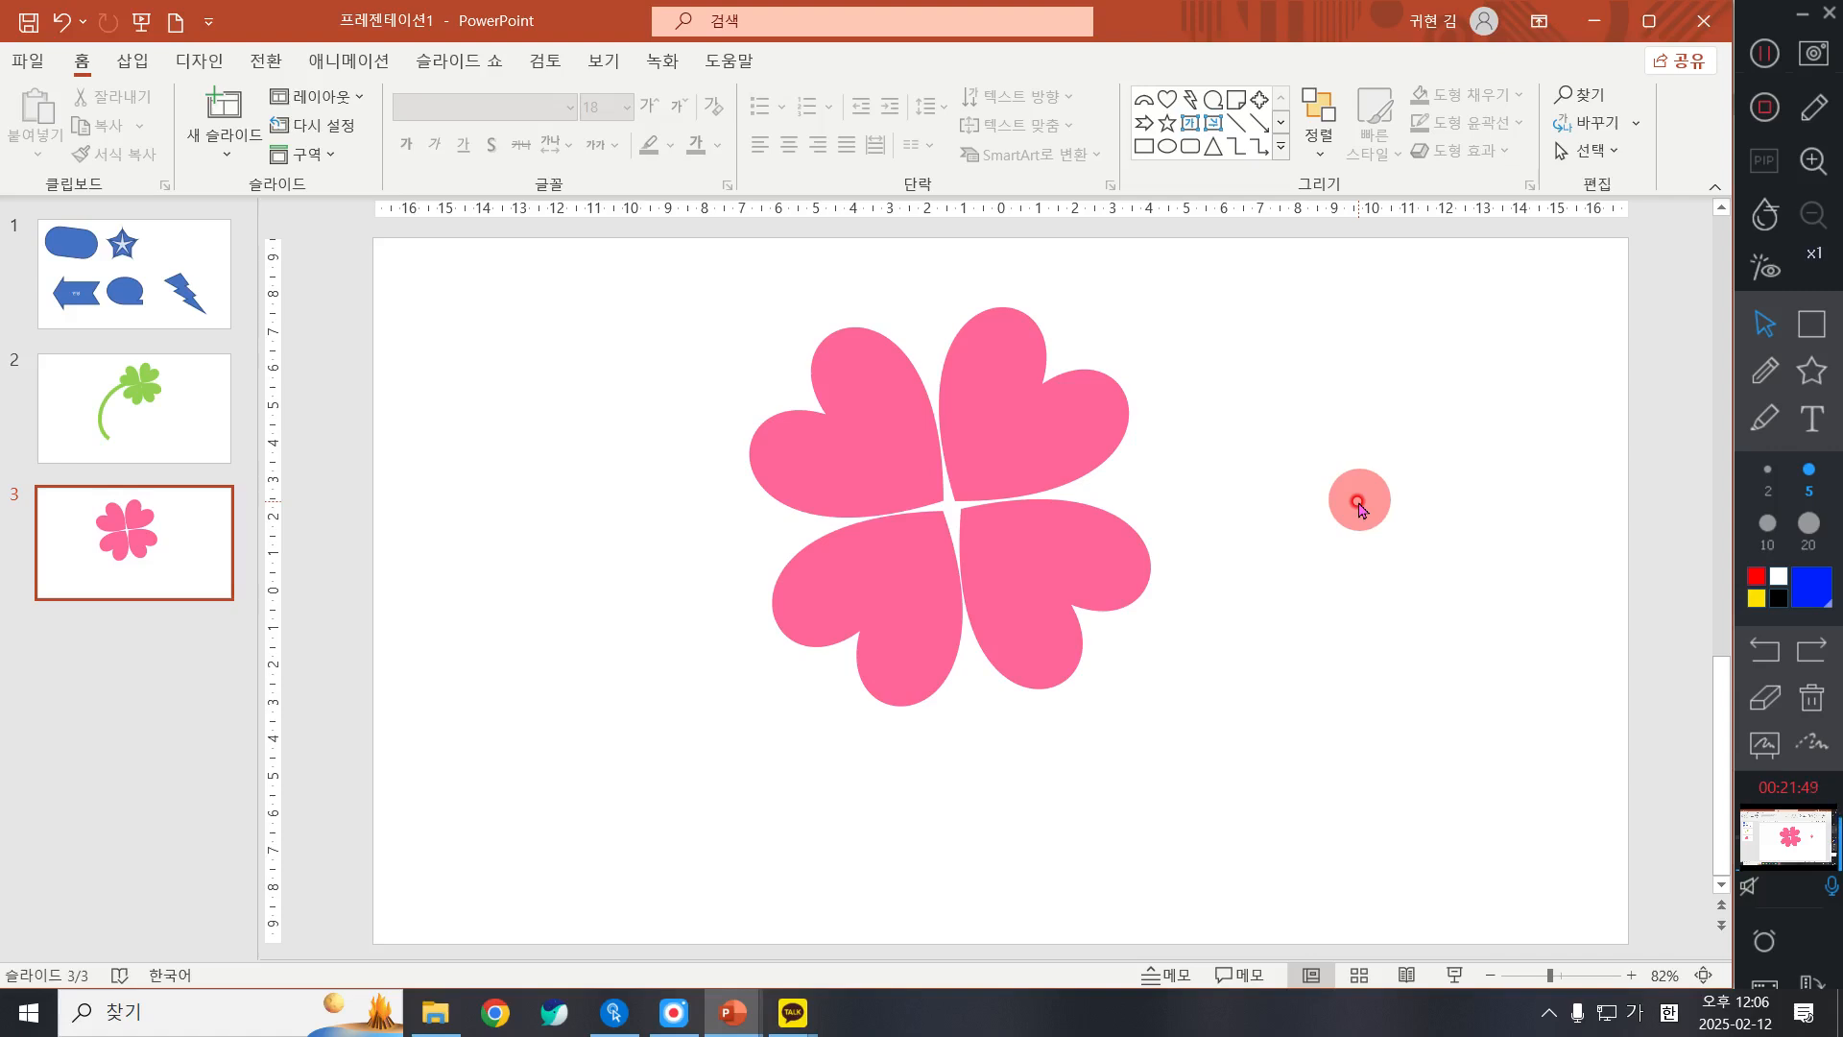
# Step: Draw a block arc about 13.7 cm wide and 11.2 cm high on the pink clover's slide and place it at the clover's lower left
pyautogui.click(82, 398)
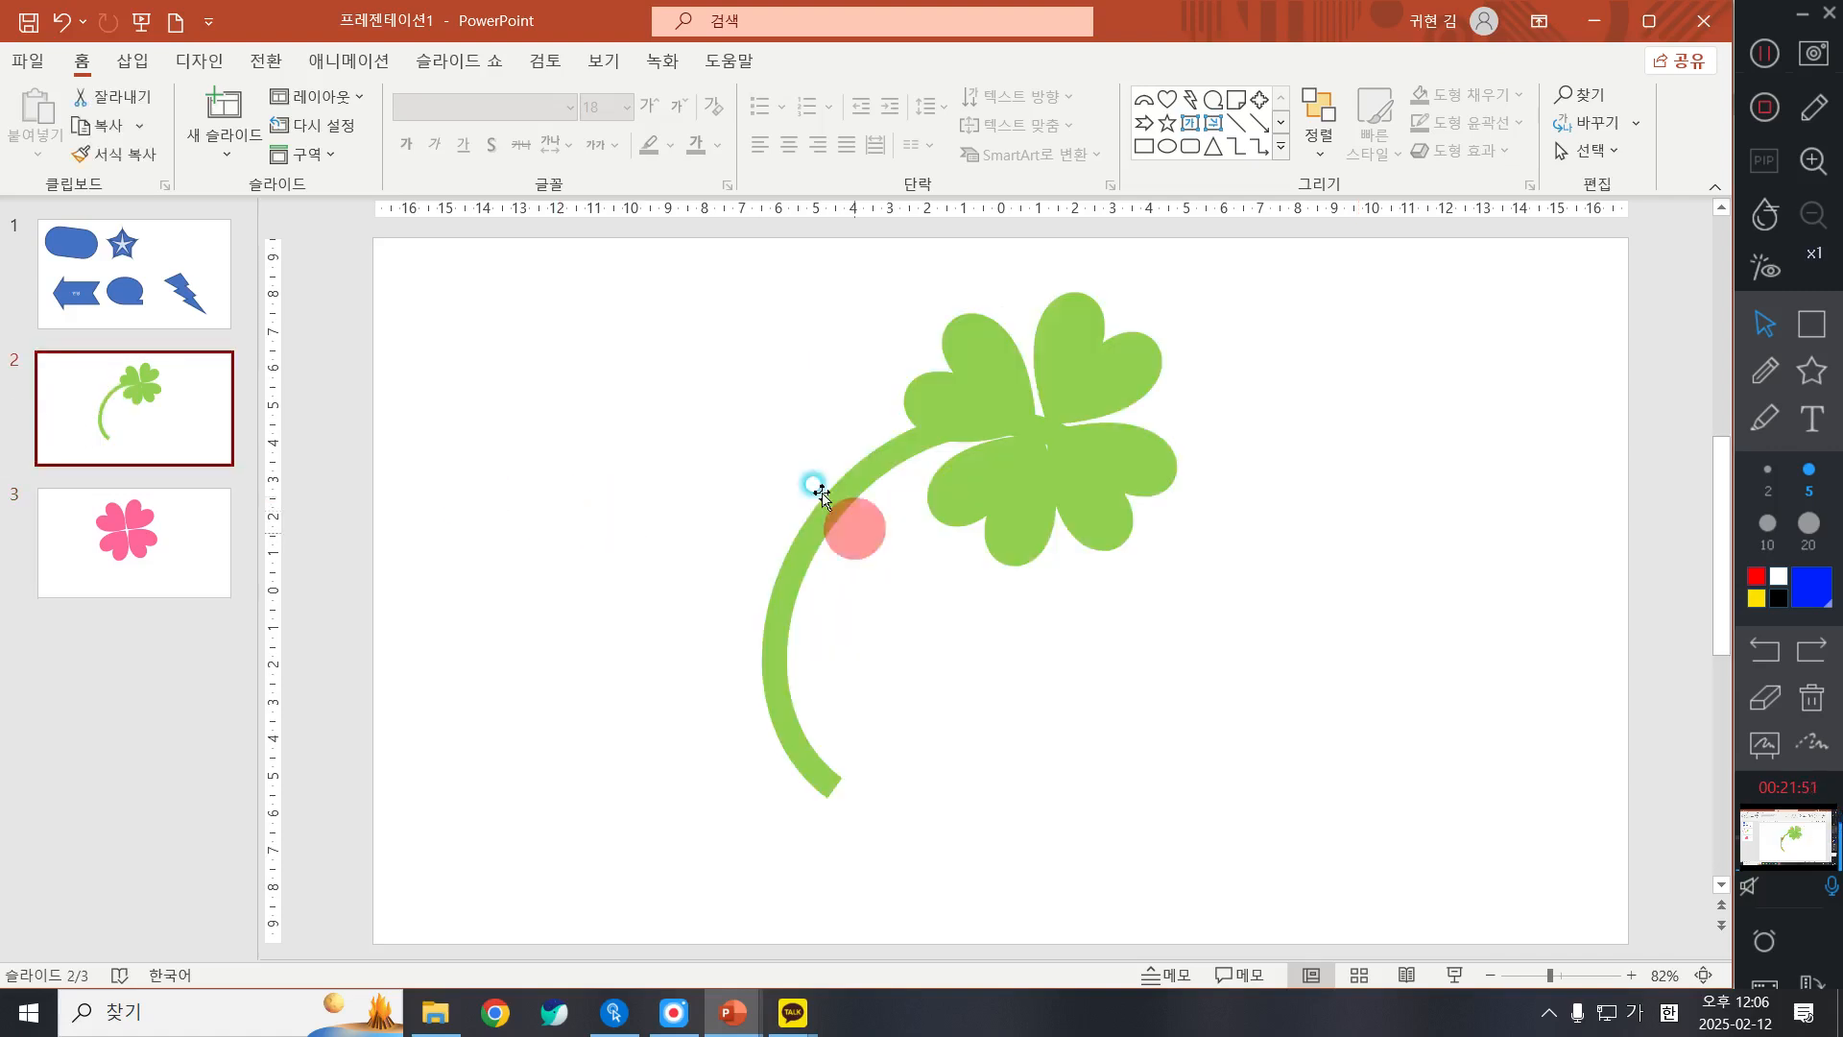
pyautogui.click(139, 561)
pyautogui.click(1281, 147)
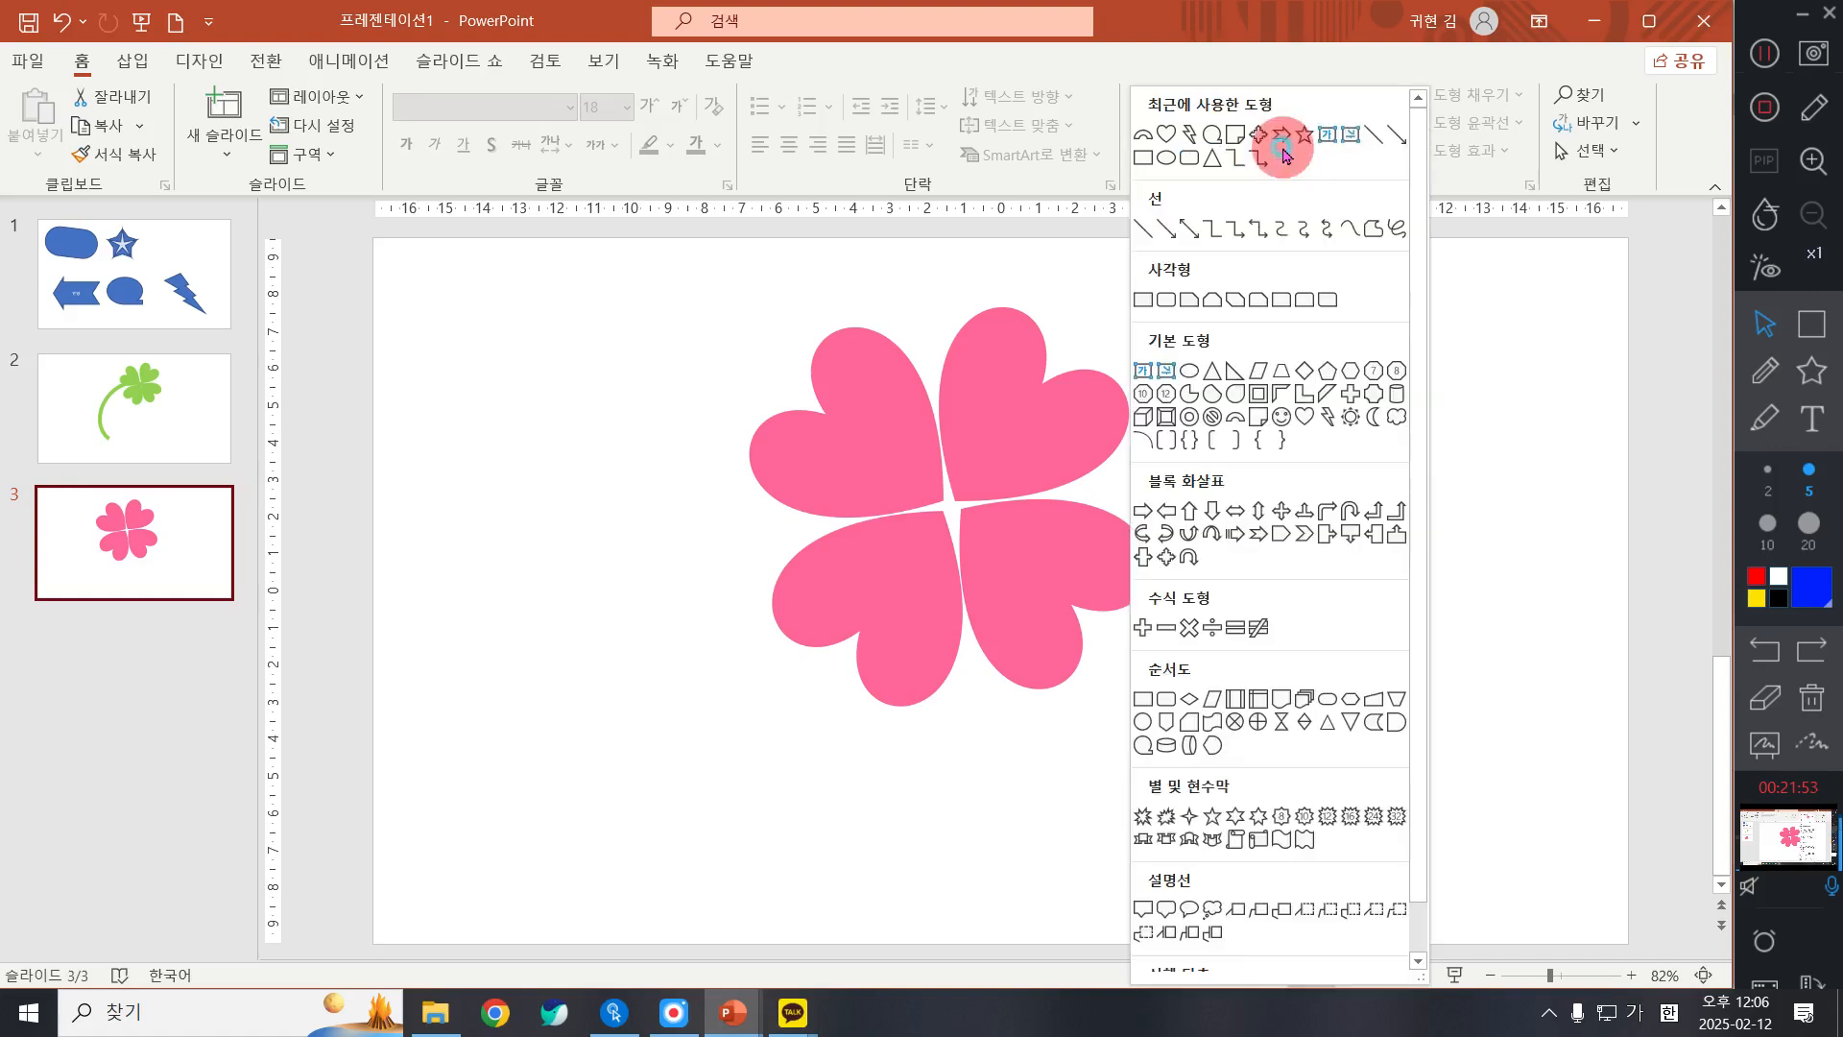
pyautogui.click(1229, 422)
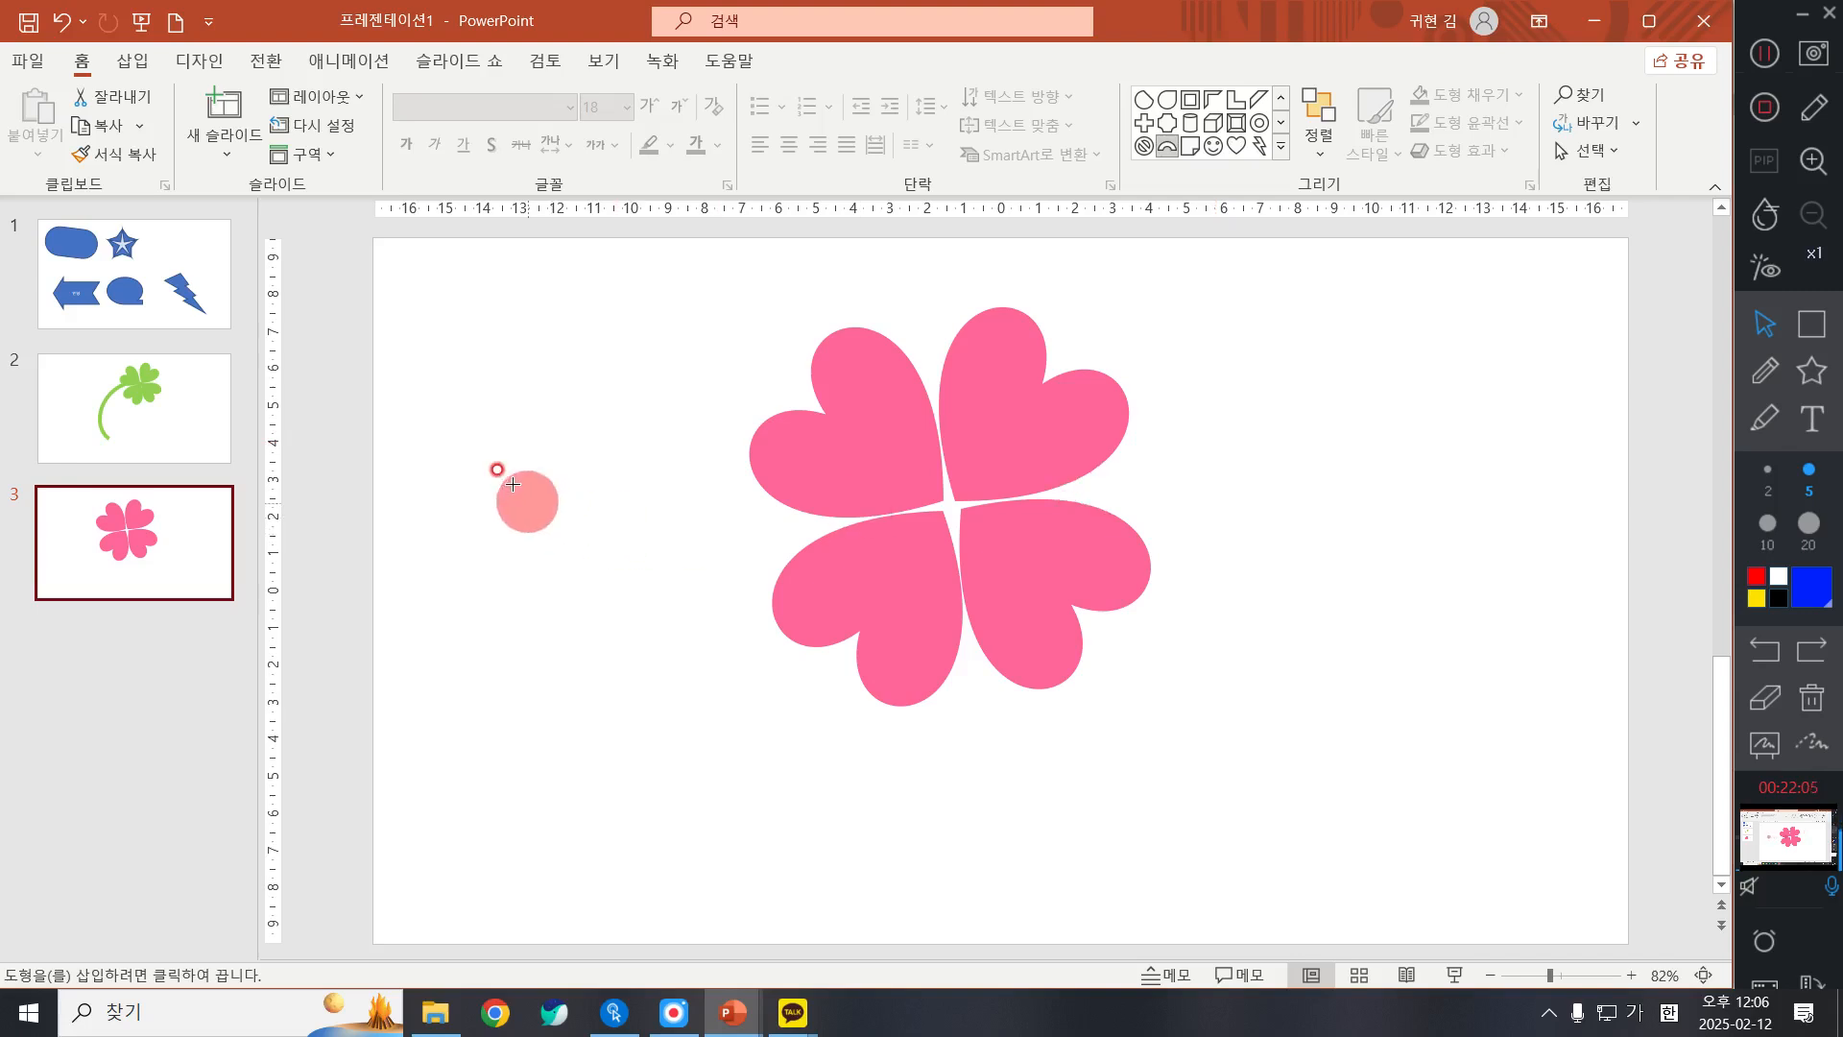
pyautogui.moveTo(491, 480)
pyautogui.mouseDown()
pyautogui.moveTo(833, 719)
pyautogui.moveTo(998, 895)
pyautogui.mouseUp()
pyautogui.moveTo(809, 592); pyautogui.dragTo(728, 631)
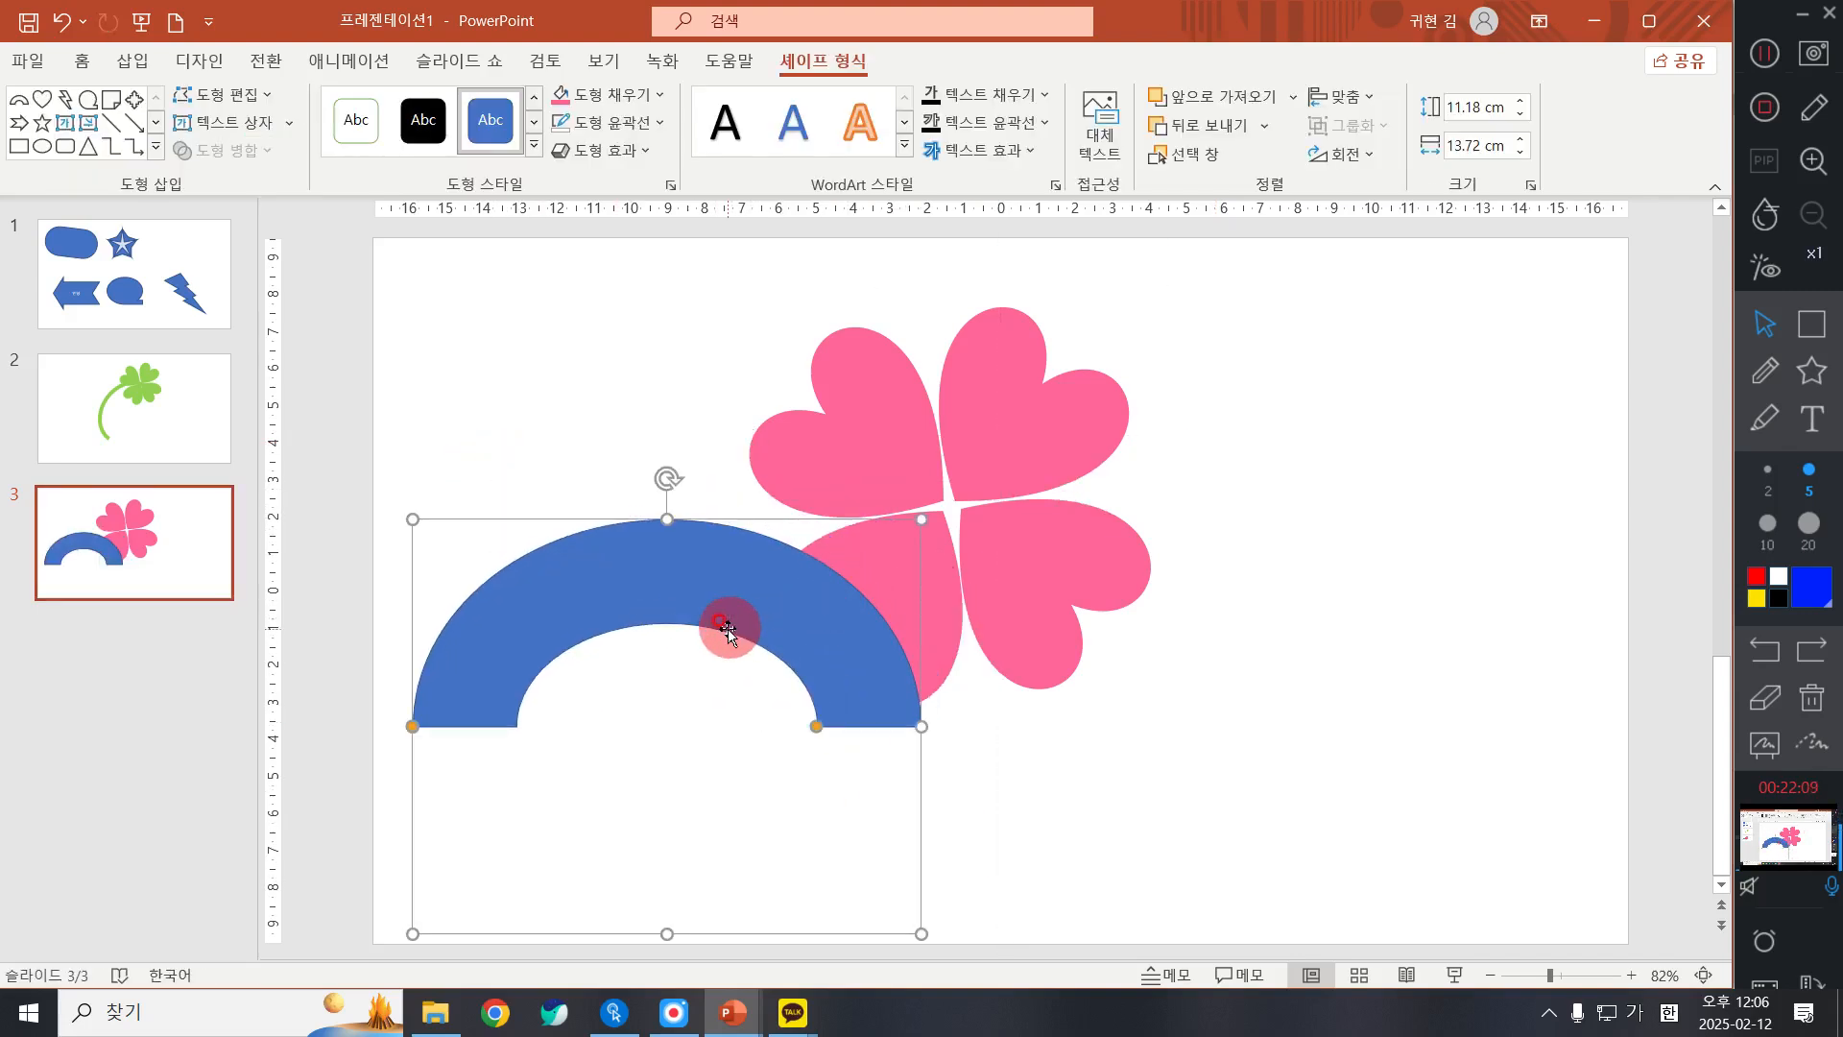